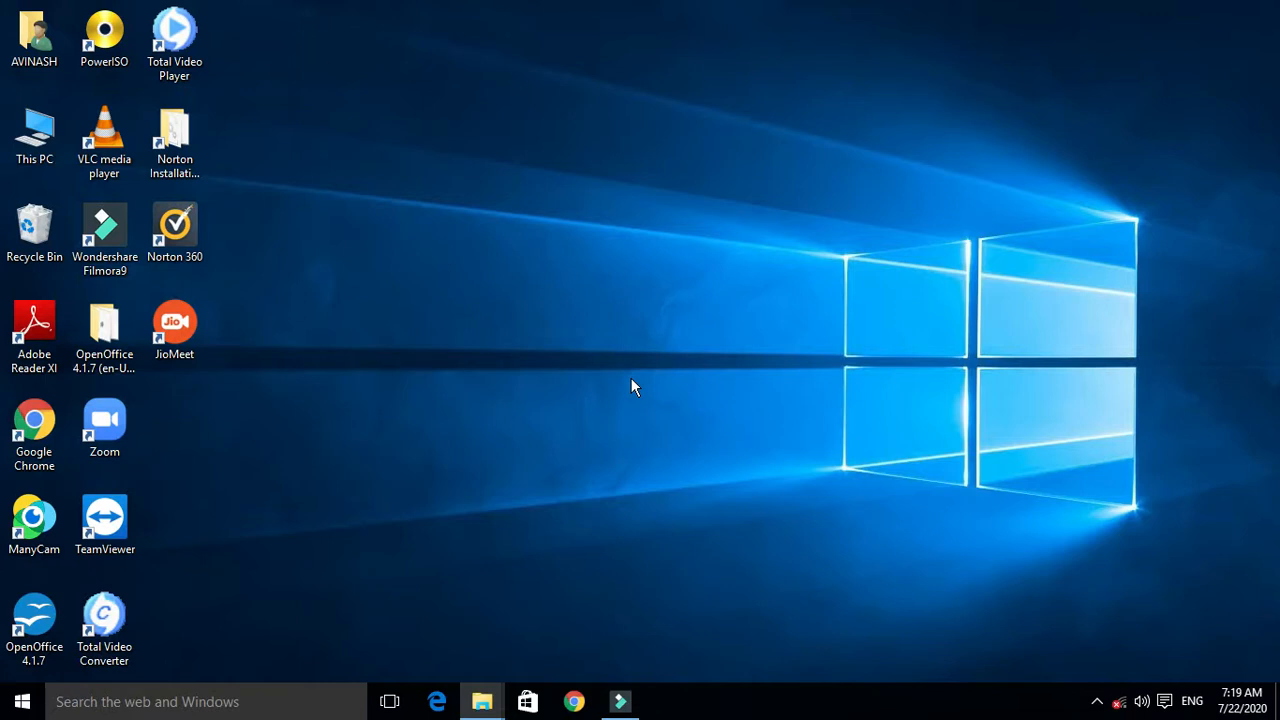
# Launch OpenOffice and create a new text document.
pyautogui.doubleClick(40, 627)
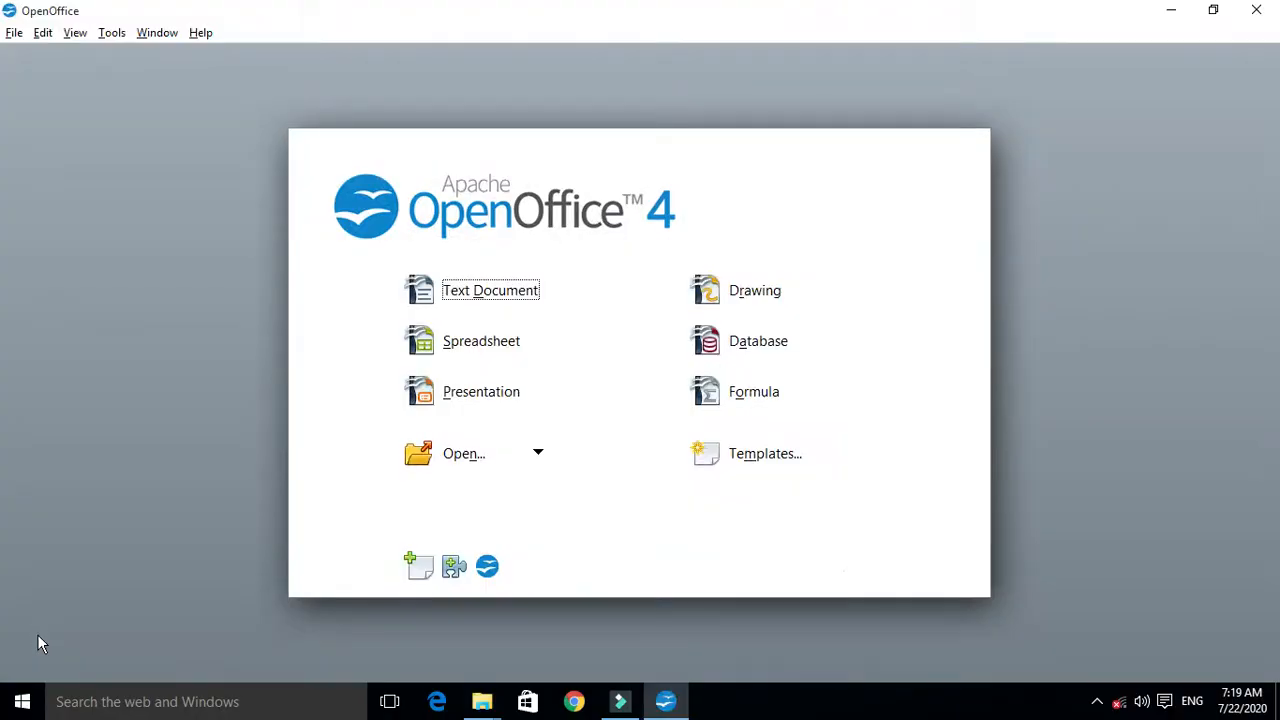
pyautogui.click(500, 302)
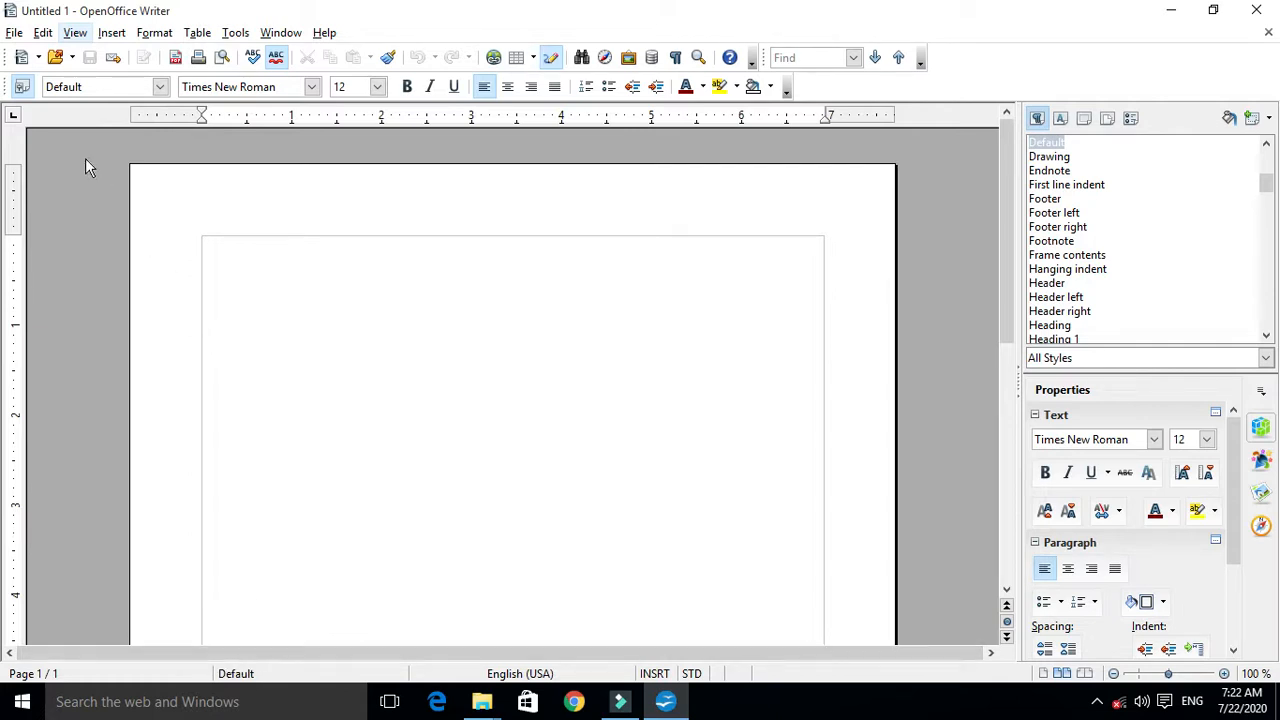
# Show the Drawing toolbar in the document window.
pyautogui.click(76, 33)
pyautogui.click(77, 34)
pyautogui.click(79, 38)
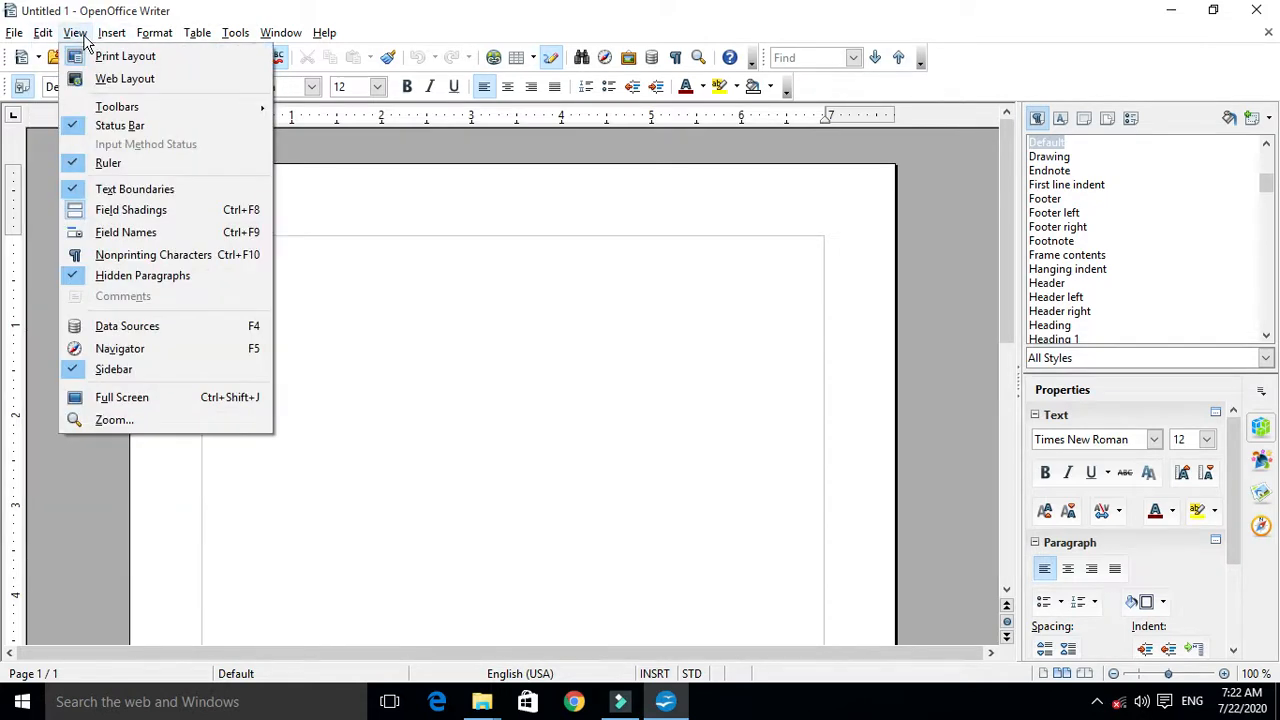
pyautogui.moveTo(130, 112)
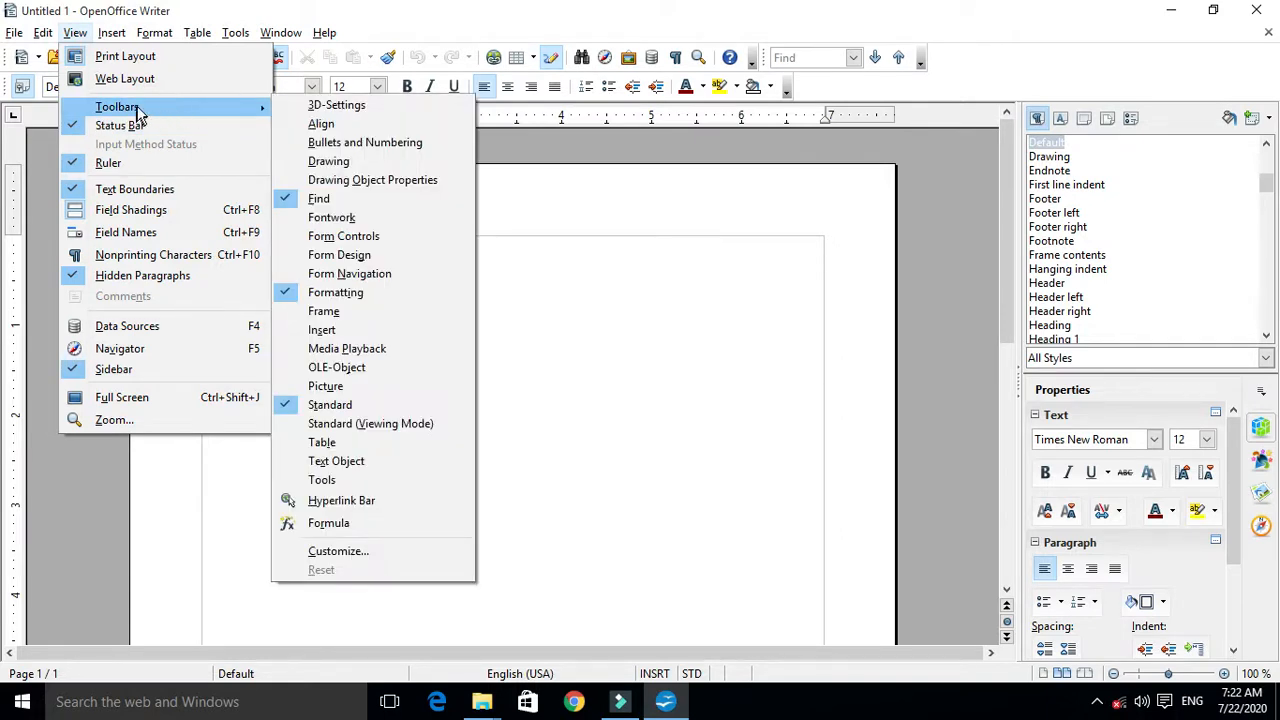
pyautogui.click(684, 160)
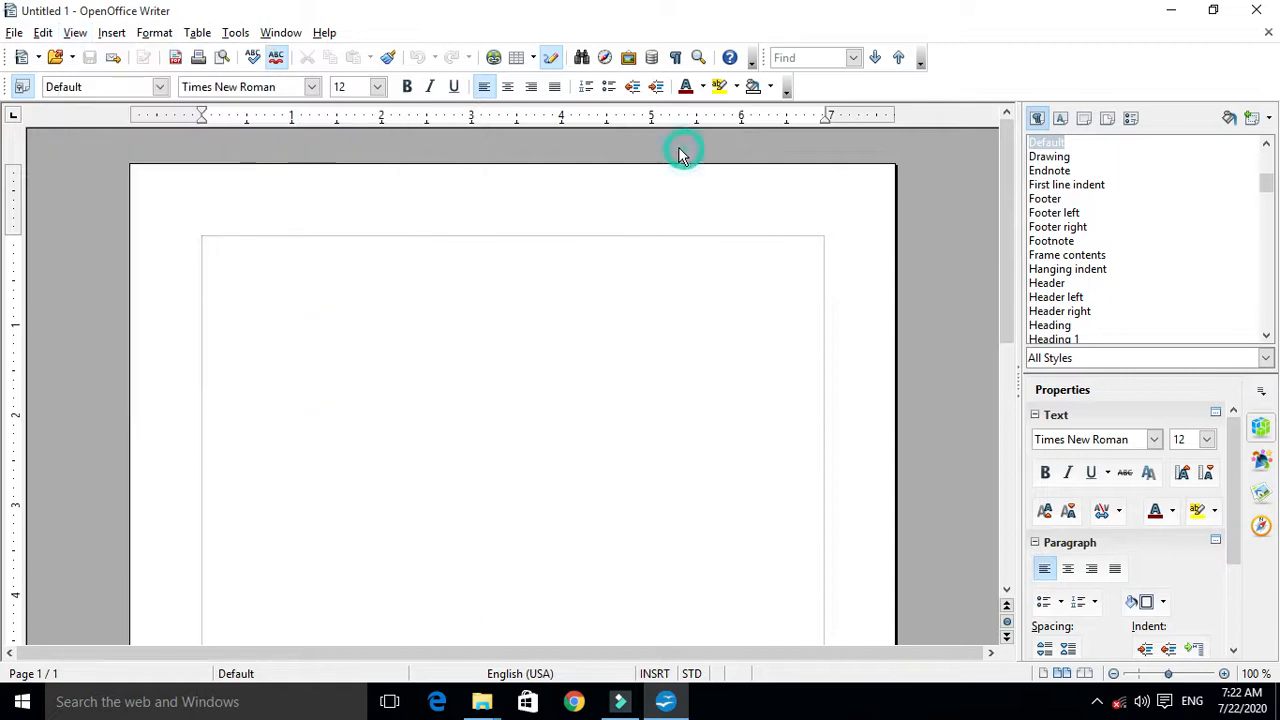
pyautogui.click(76, 38)
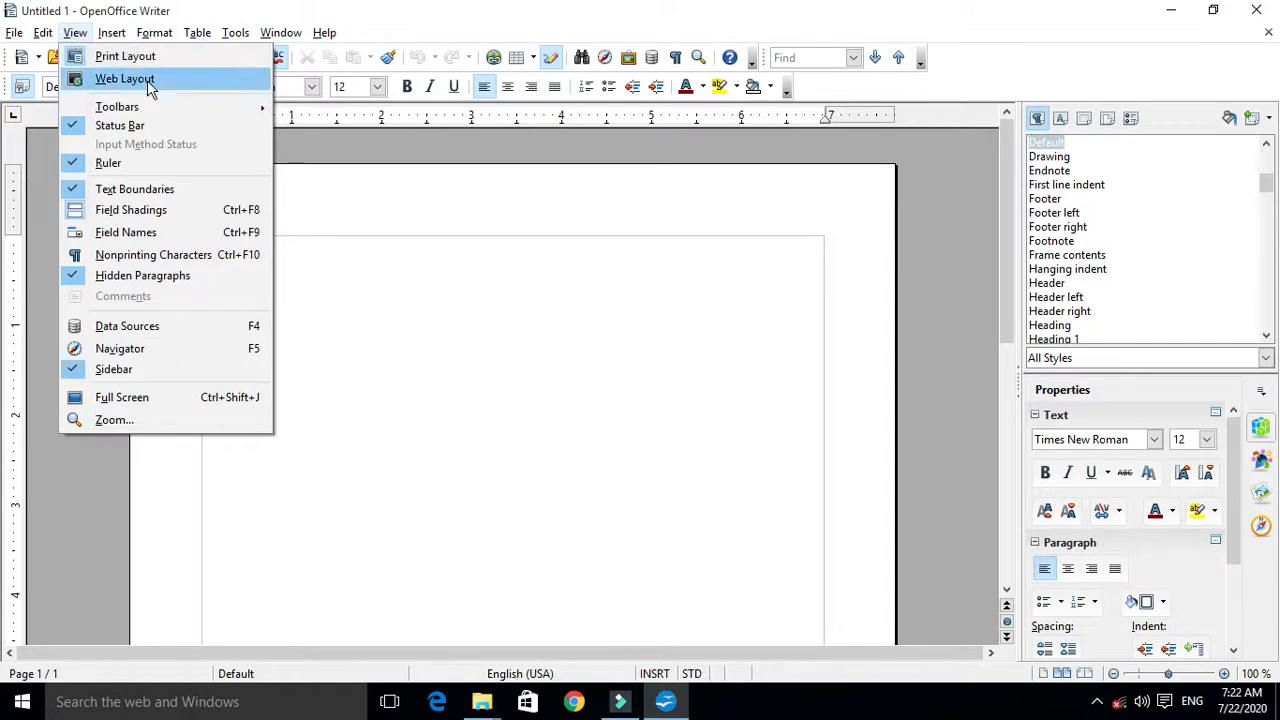
pyautogui.moveTo(194, 112)
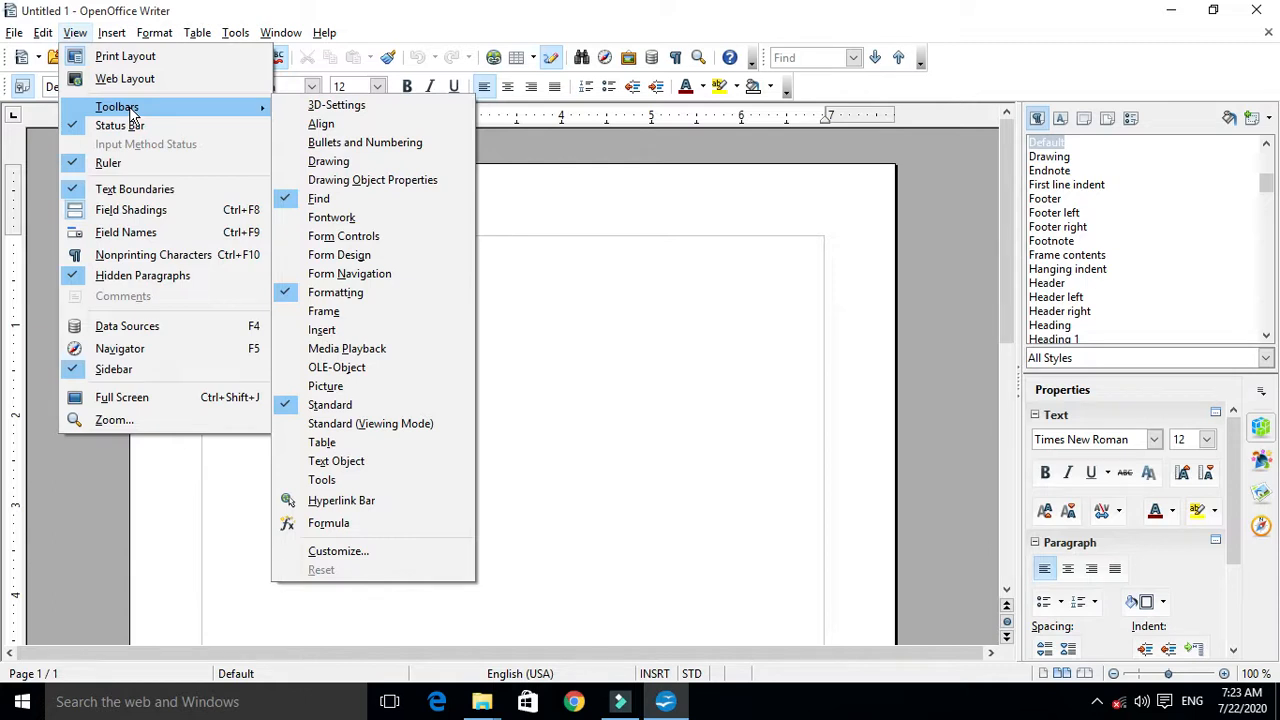
pyautogui.click(300, 163)
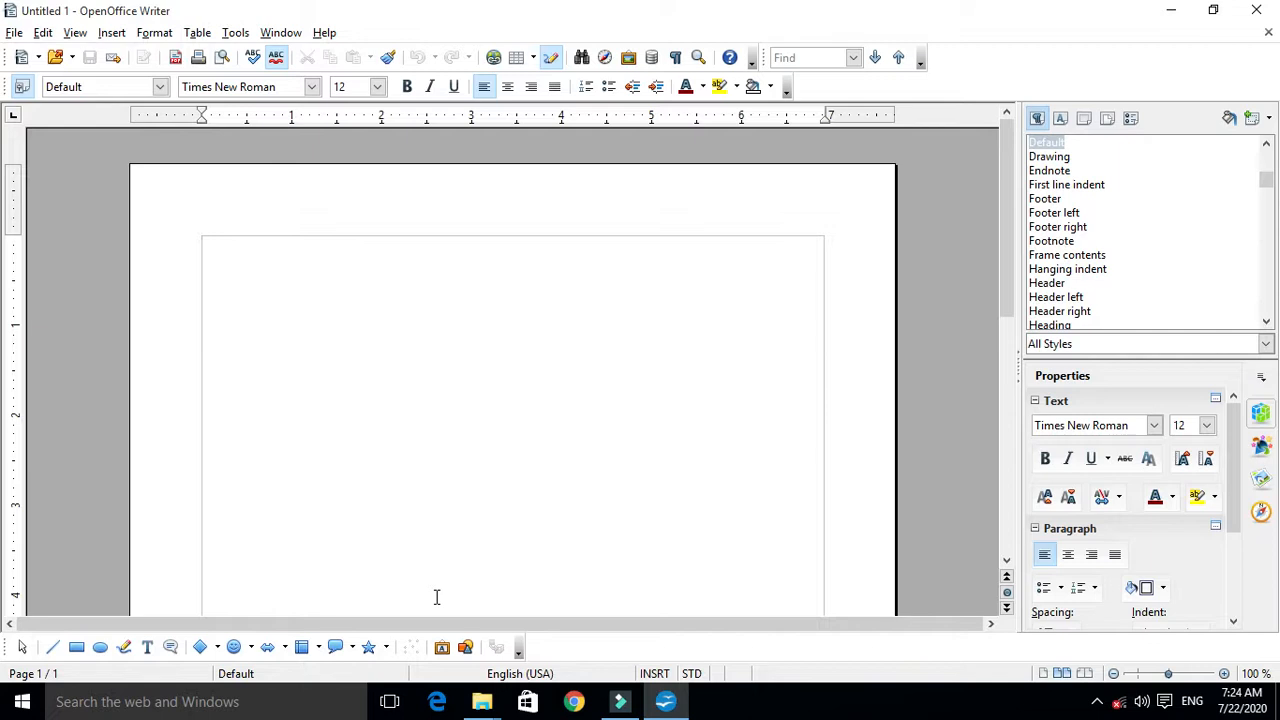
# Draw an ellipse about 0.94 by 0.91 inches near the page's upper-left margin corner and delete it.
pyautogui.click(101, 648)
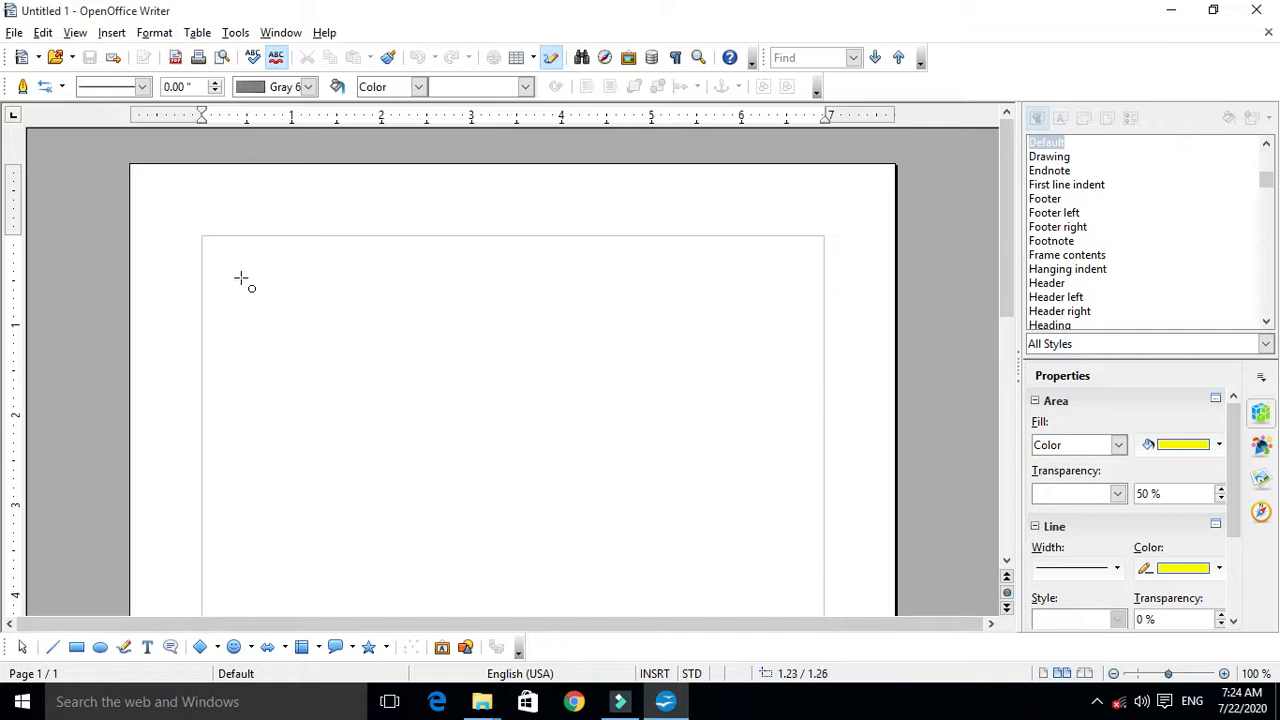
pyautogui.moveTo(245, 259)
pyautogui.mouseDown()
pyautogui.moveTo(266, 300)
pyautogui.moveTo(329, 342)
pyautogui.mouseUp()
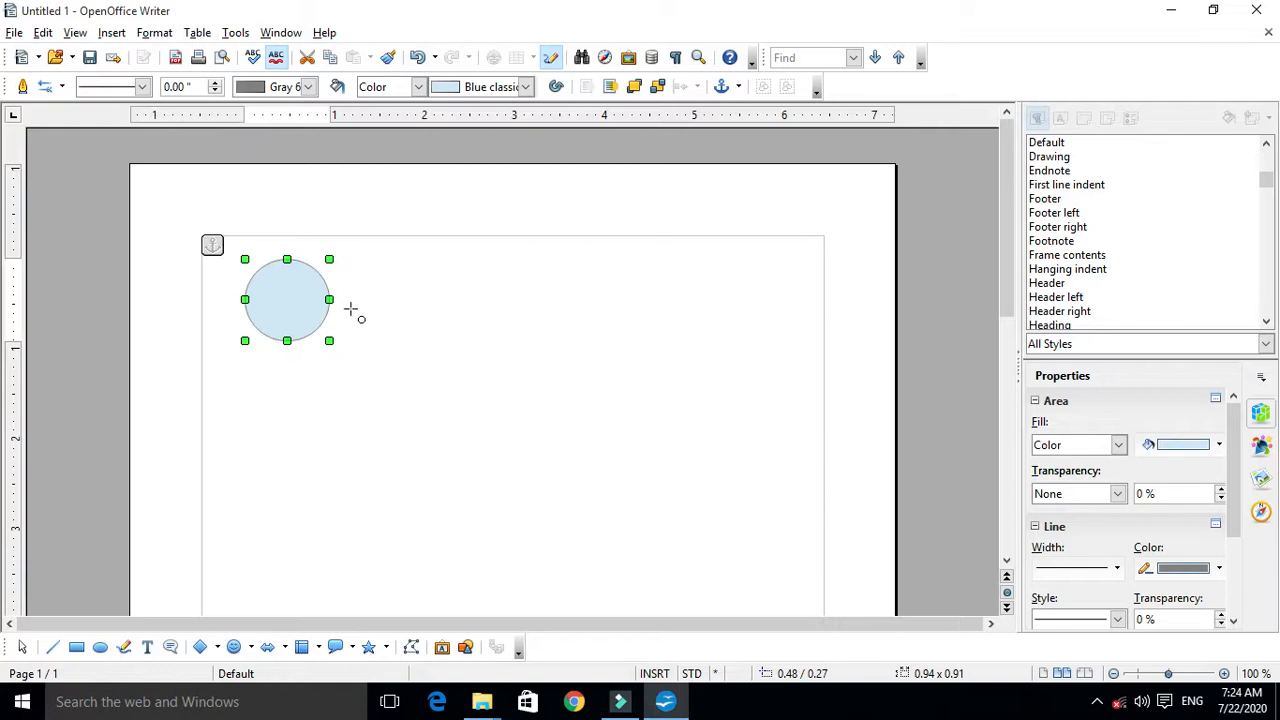
pyautogui.click(514, 308)
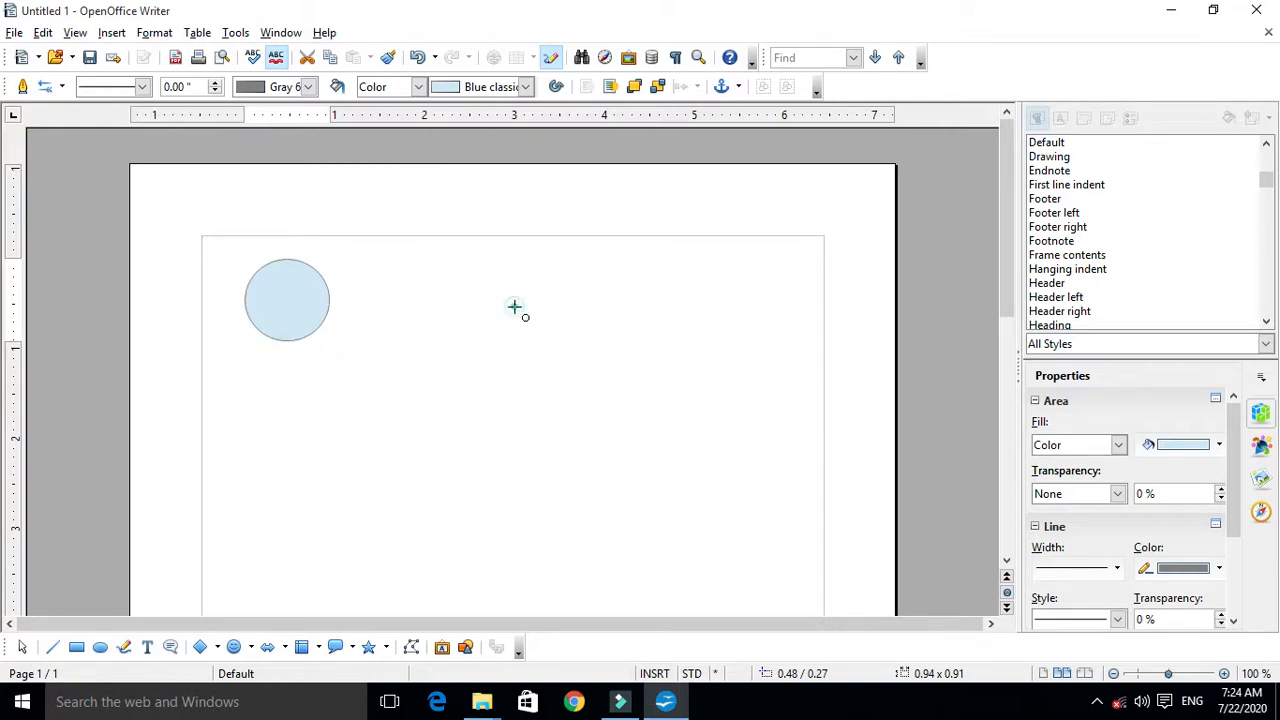
pyautogui.click(297, 320)
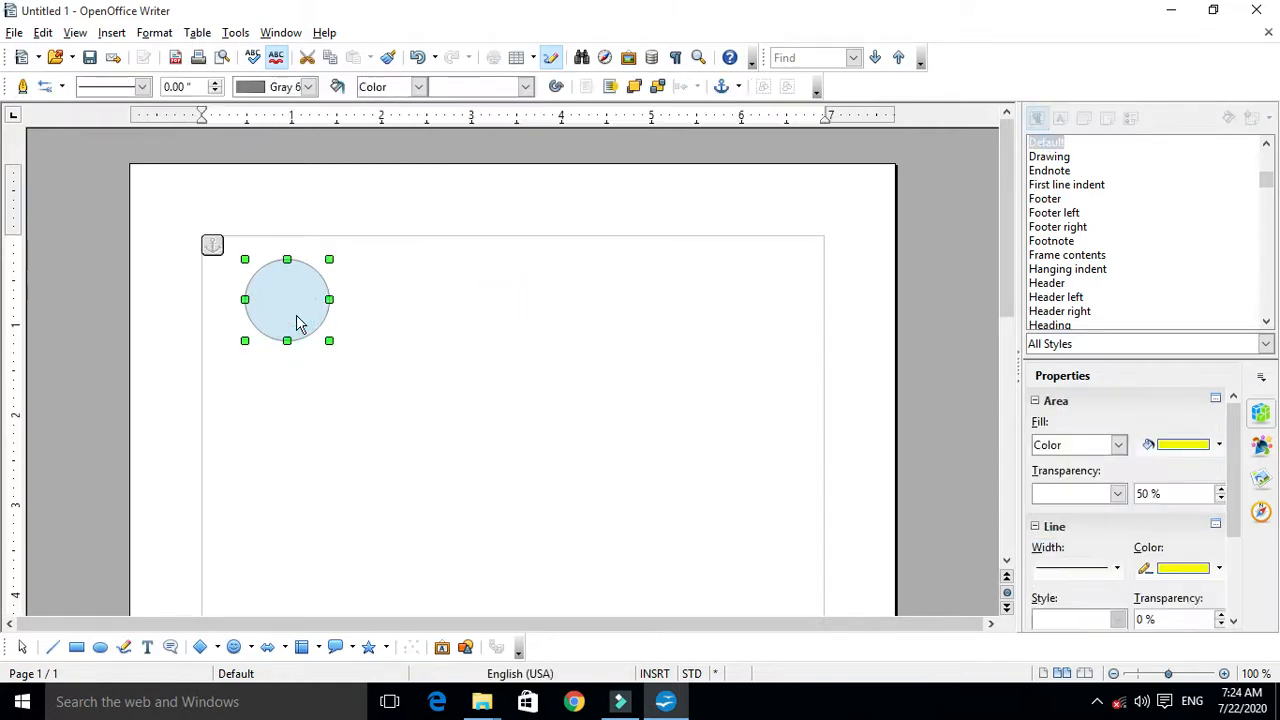
pyautogui.press('Delete')
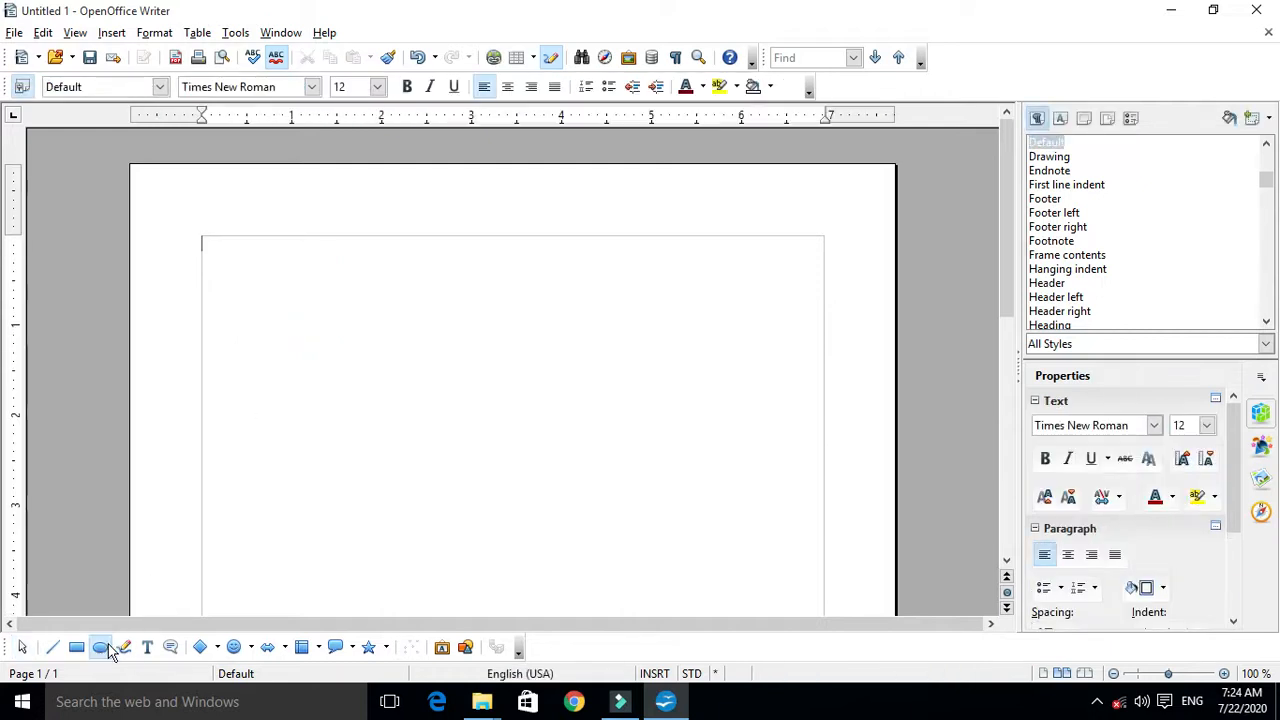
pyautogui.click(100, 647)
pyautogui.click(290, 385)
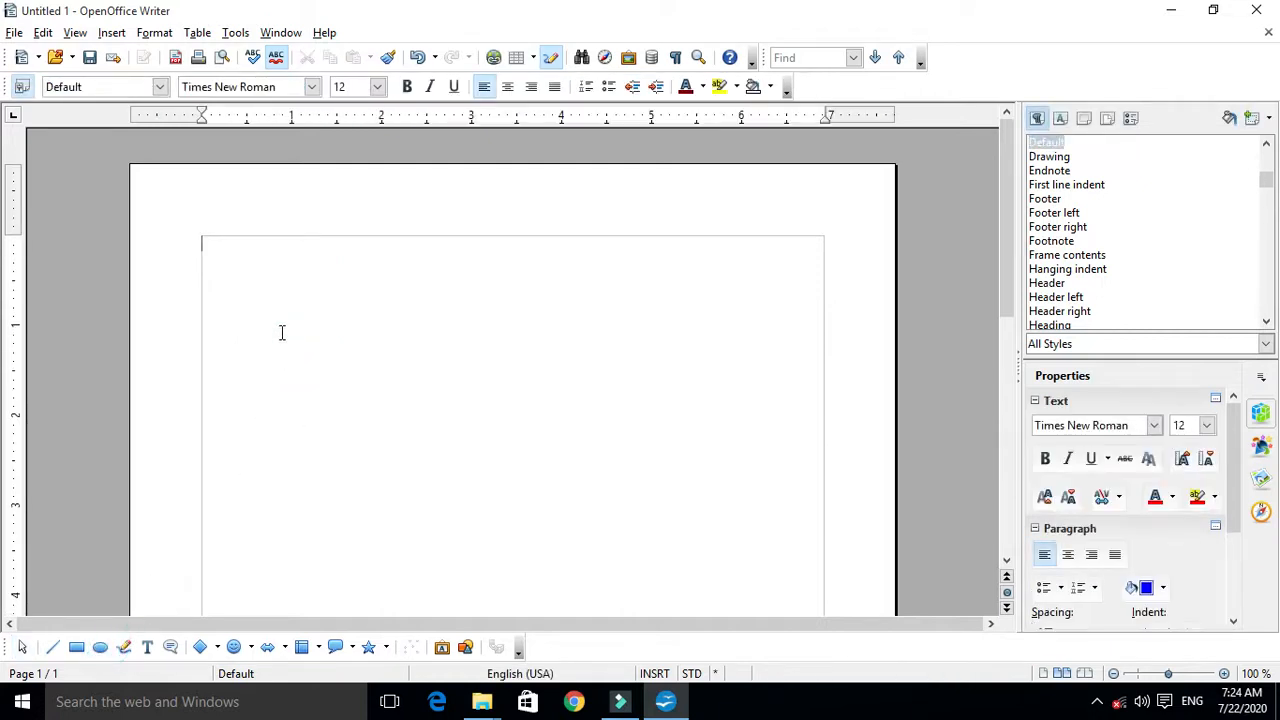
pyautogui.click(100, 647)
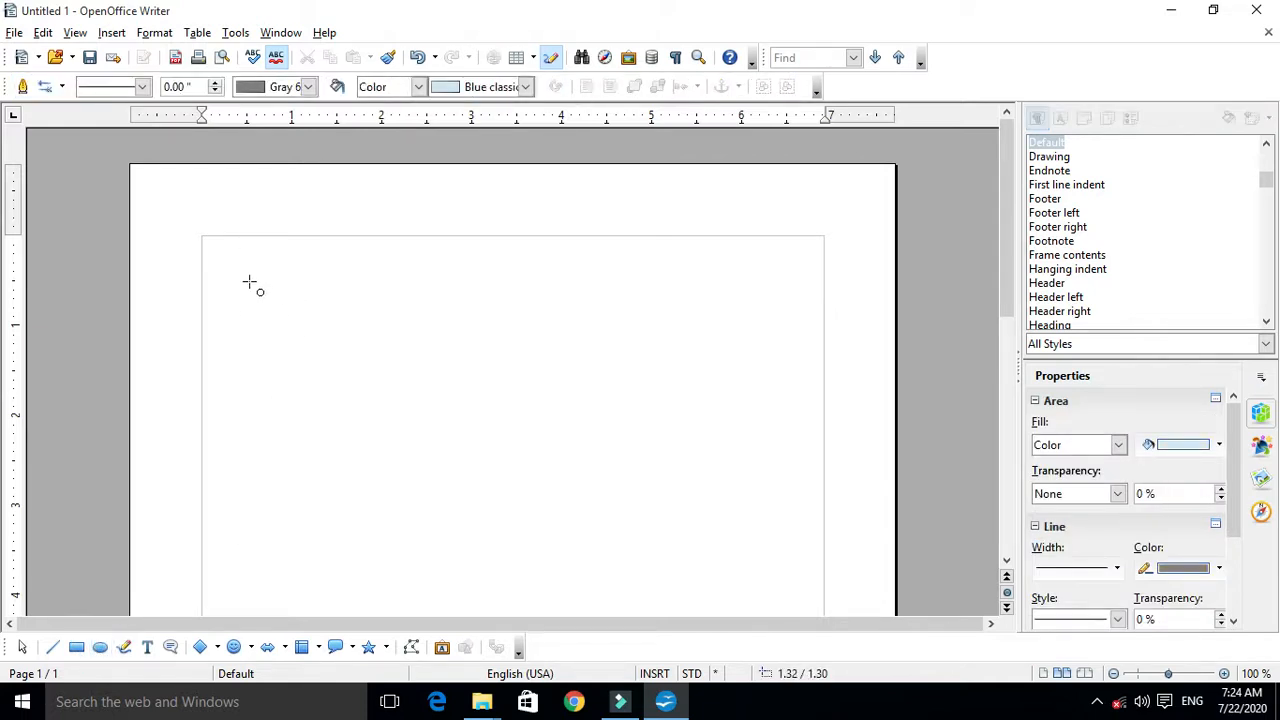
# Draw a rectangle about 1.04 by 0.90 inches near the page's upper-left margin corner and a nearly horizontal line about 1.26 inches long beside it.
pyautogui.click(77, 648)
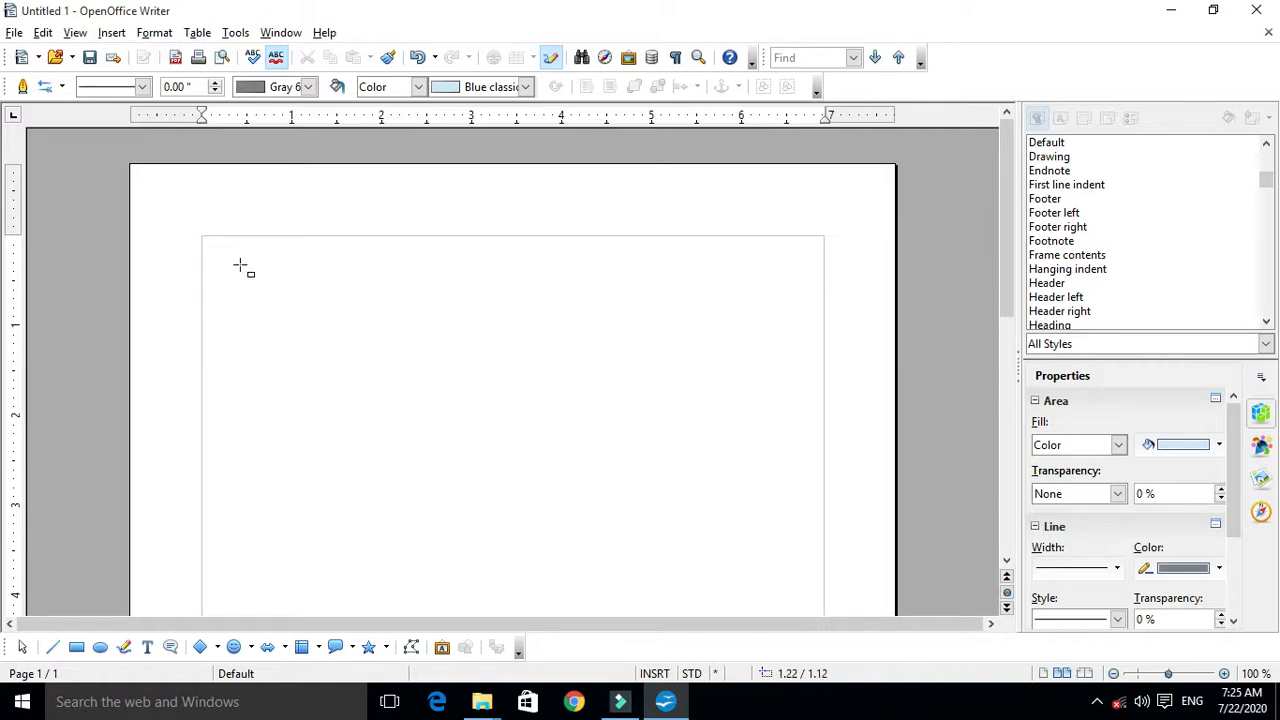
pyautogui.moveTo(240, 265)
pyautogui.mouseDown()
pyautogui.moveTo(298, 335)
pyautogui.moveTo(334, 345)
pyautogui.mouseUp()
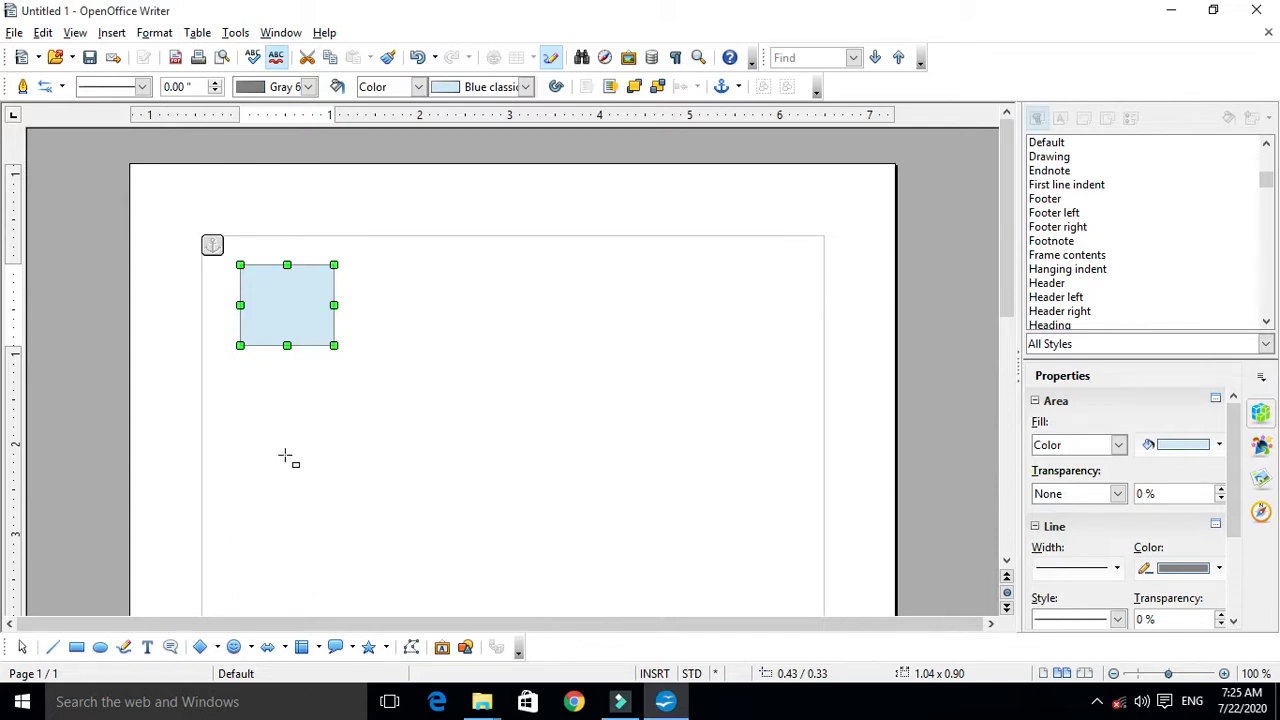
pyautogui.click(54, 650)
pyautogui.moveTo(426, 274); pyautogui.dragTo(540, 282)
pyautogui.click(529, 274)
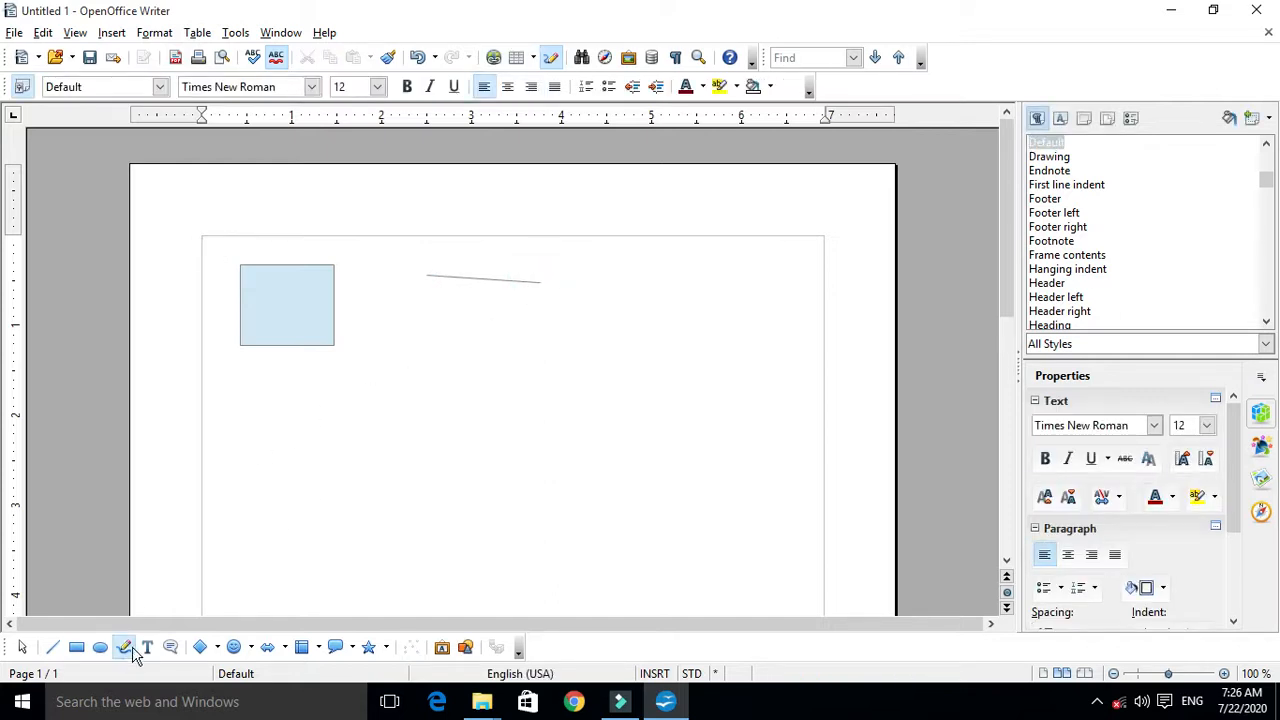
# Draw a large looping freeform line across the page, mostly below the rectangle and the straight line.
pyautogui.scroll(-1, 127, 653)
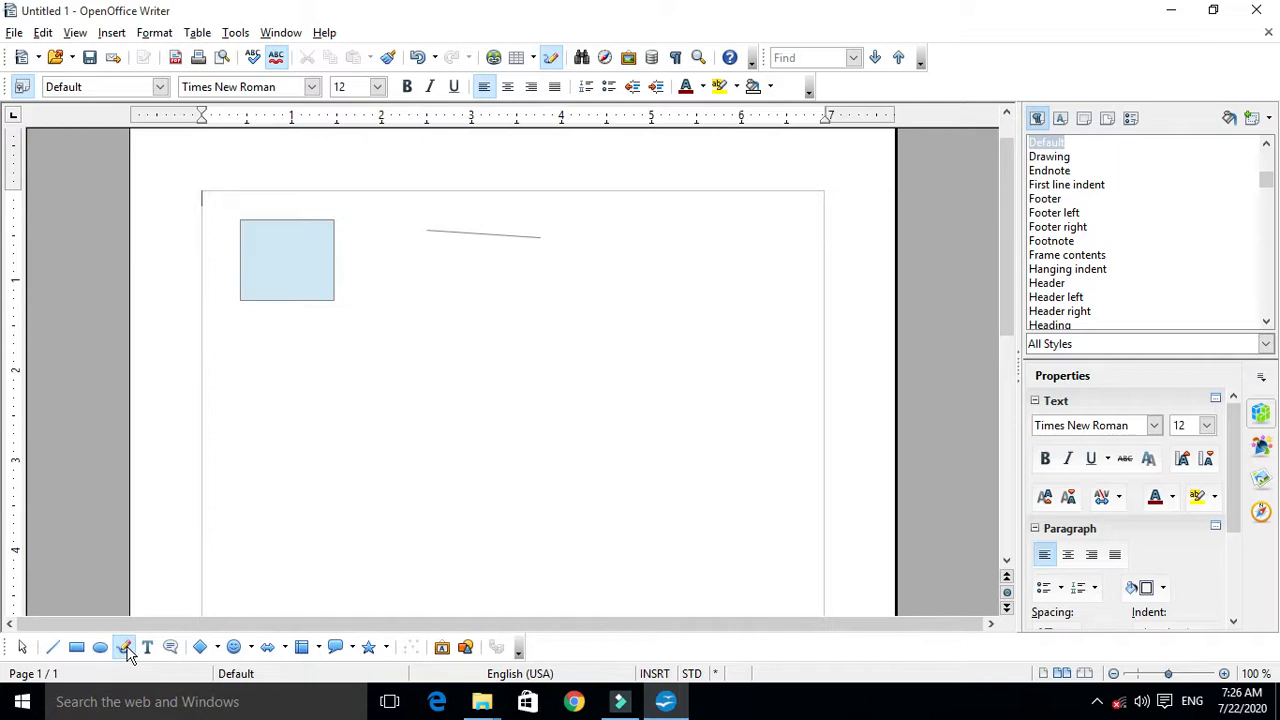
pyautogui.scroll(1, 127, 652)
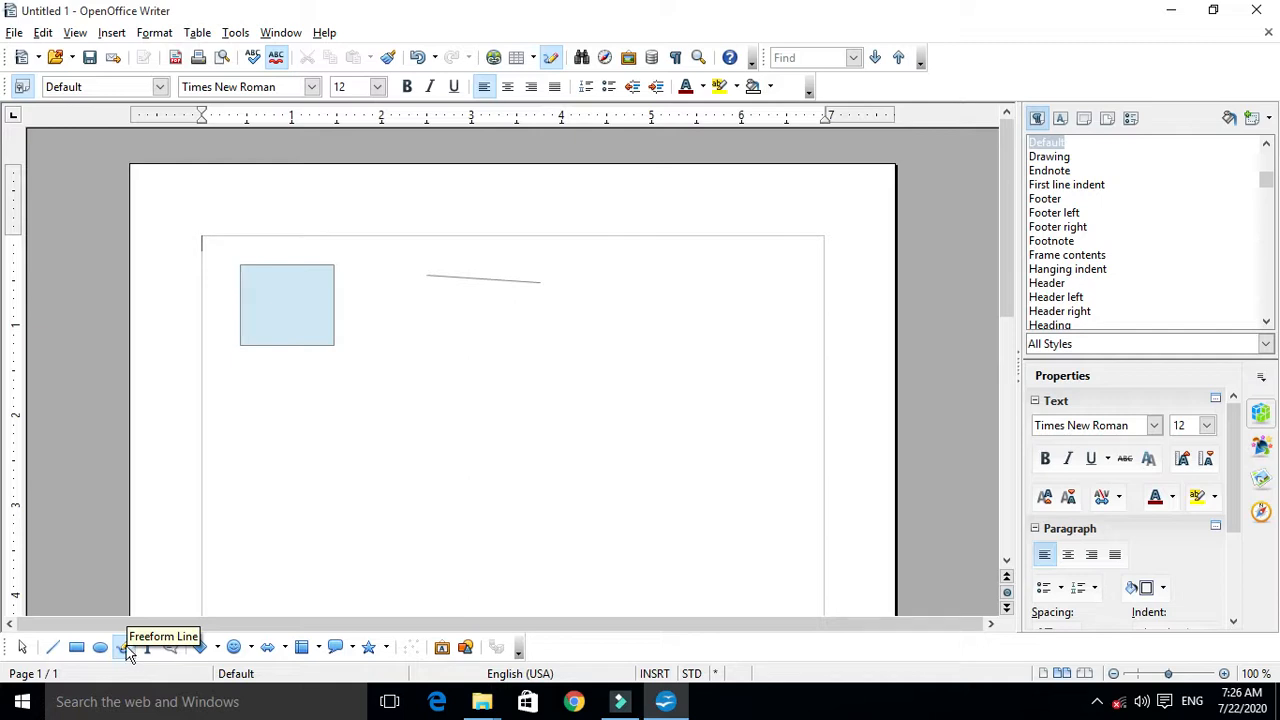
pyautogui.click(126, 648)
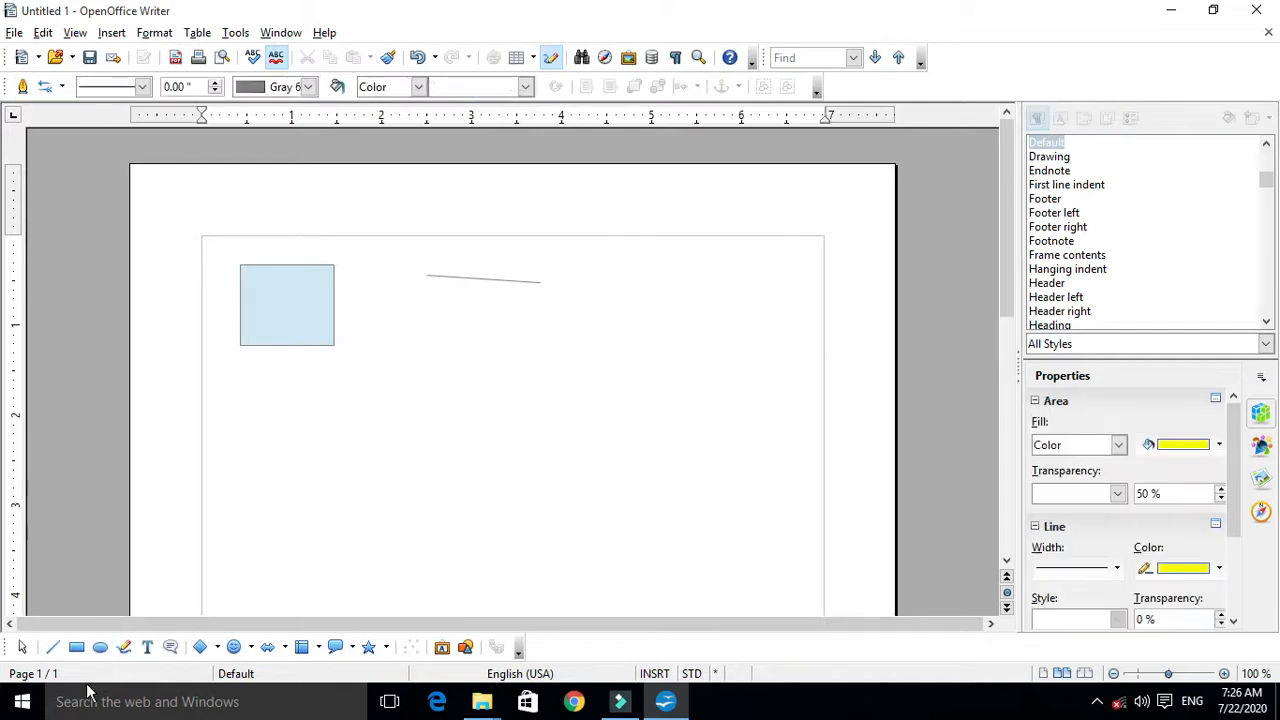
pyautogui.moveTo(232, 470)
pyautogui.mouseDown()
pyautogui.moveTo(242, 495)
pyautogui.moveTo(391, 420)
pyautogui.moveTo(468, 442)
pyautogui.moveTo(403, 494)
pyautogui.moveTo(534, 383)
pyautogui.moveTo(500, 437)
pyautogui.moveTo(488, 345)
pyautogui.moveTo(640, 337)
pyautogui.moveTo(674, 451)
pyautogui.moveTo(740, 306)
pyautogui.moveTo(758, 446)
pyautogui.mouseUp()
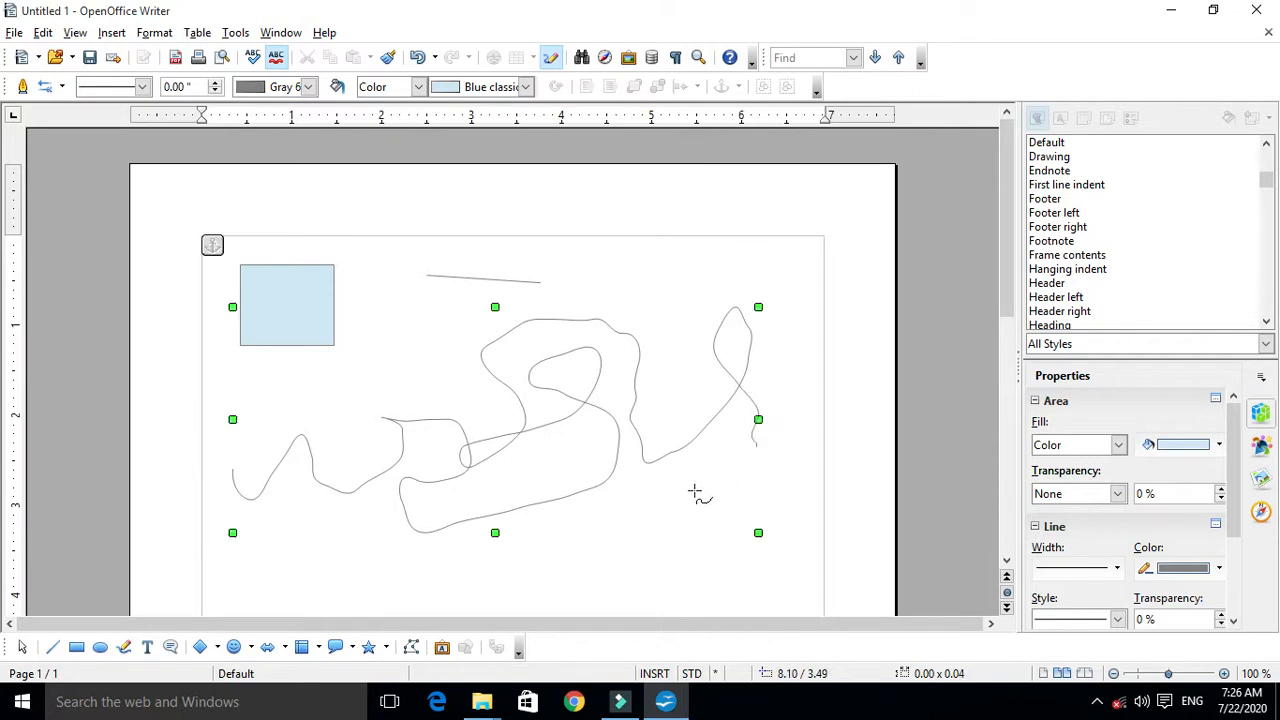
# Draw small freeform strokes forming an X and the letters t and h below the large looping curve.
pyautogui.scroll(-2, 620, 531)
pyautogui.moveTo(619, 483); pyautogui.dragTo(581, 562)
pyautogui.moveTo(560, 502); pyautogui.dragTo(652, 541)
pyautogui.moveTo(656, 440)
pyautogui.mouseDown()
pyautogui.moveTo(666, 482)
pyautogui.moveTo(649, 465)
pyautogui.moveTo(669, 463)
pyautogui.mouseUp()
pyautogui.moveTo(686, 420)
pyautogui.mouseDown()
pyautogui.moveTo(689, 462)
pyautogui.moveTo(707, 461)
pyautogui.mouseUp()
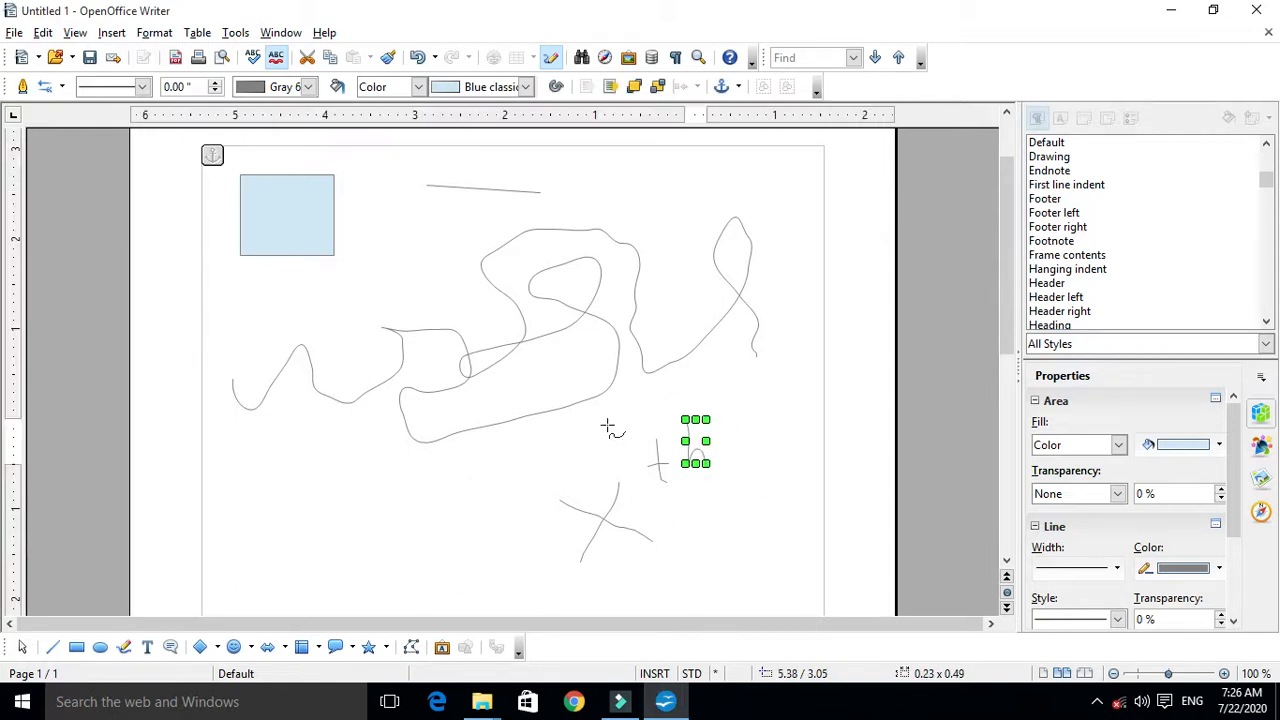
pyautogui.click(504, 447)
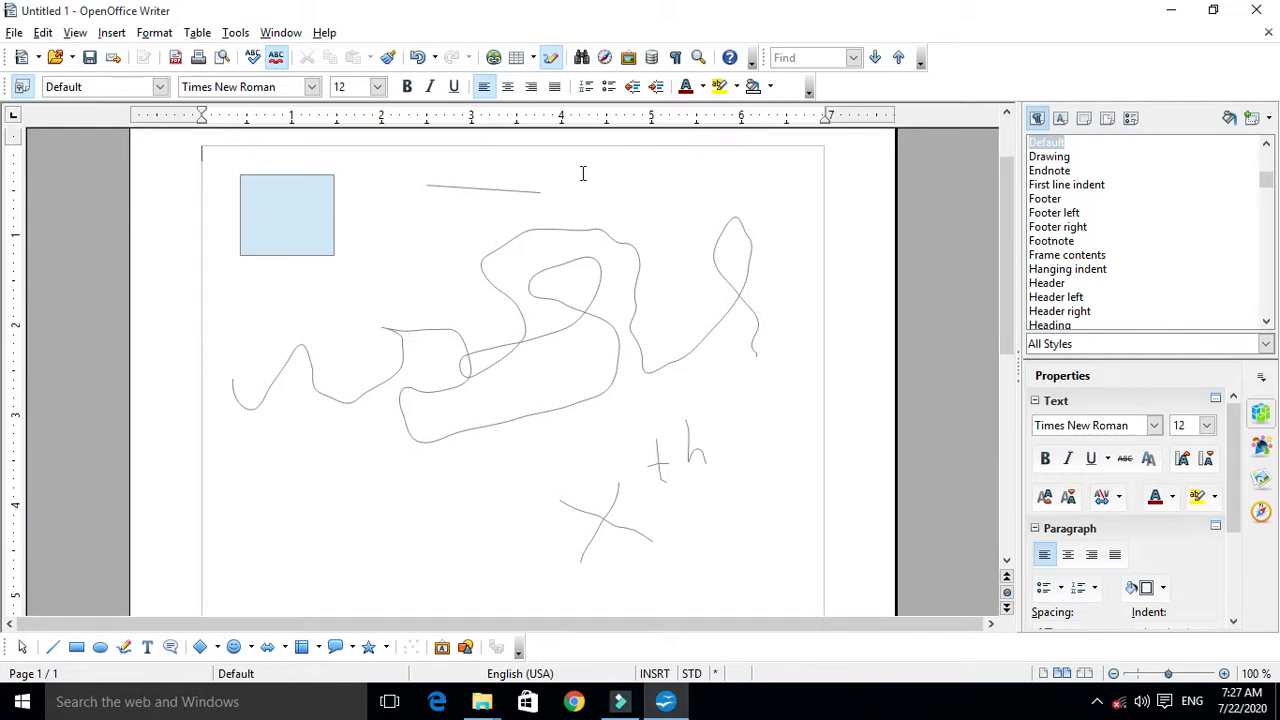
# Draw an ellipse about 0.66 by 0.67 inches to the right of the straight line.
pyautogui.click(296, 203)
pyautogui.click(486, 190)
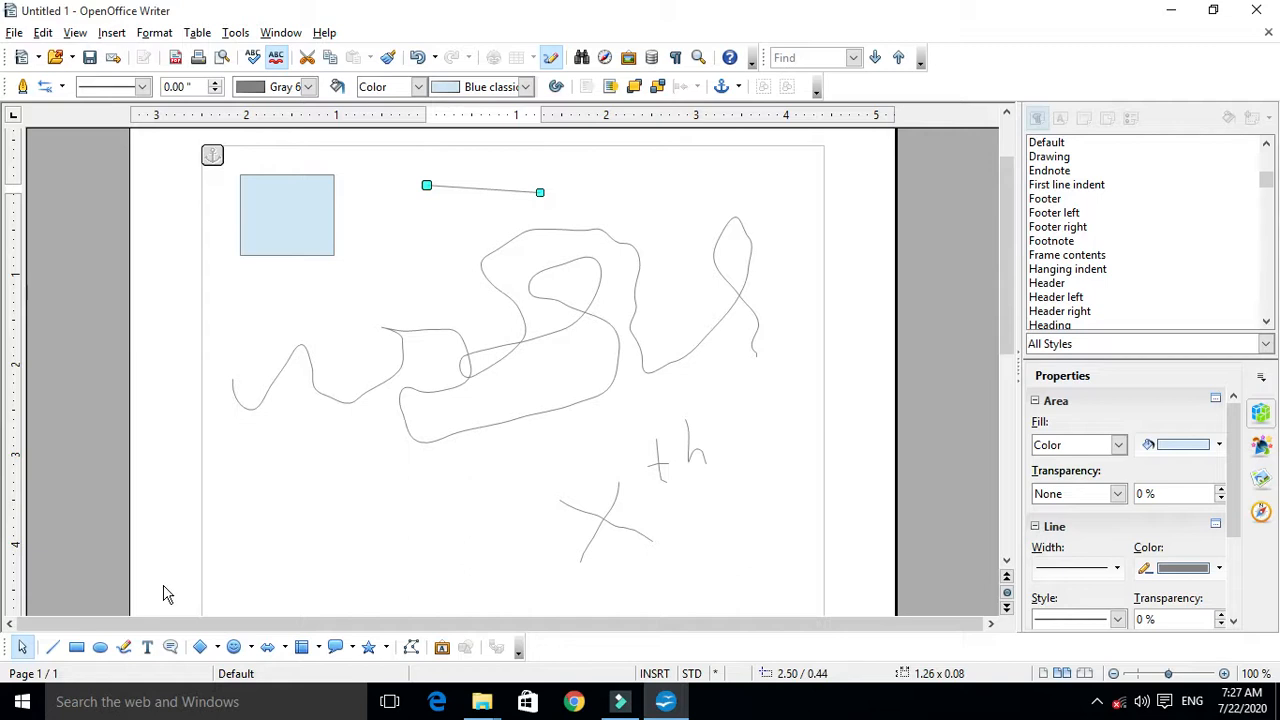
pyautogui.click(100, 647)
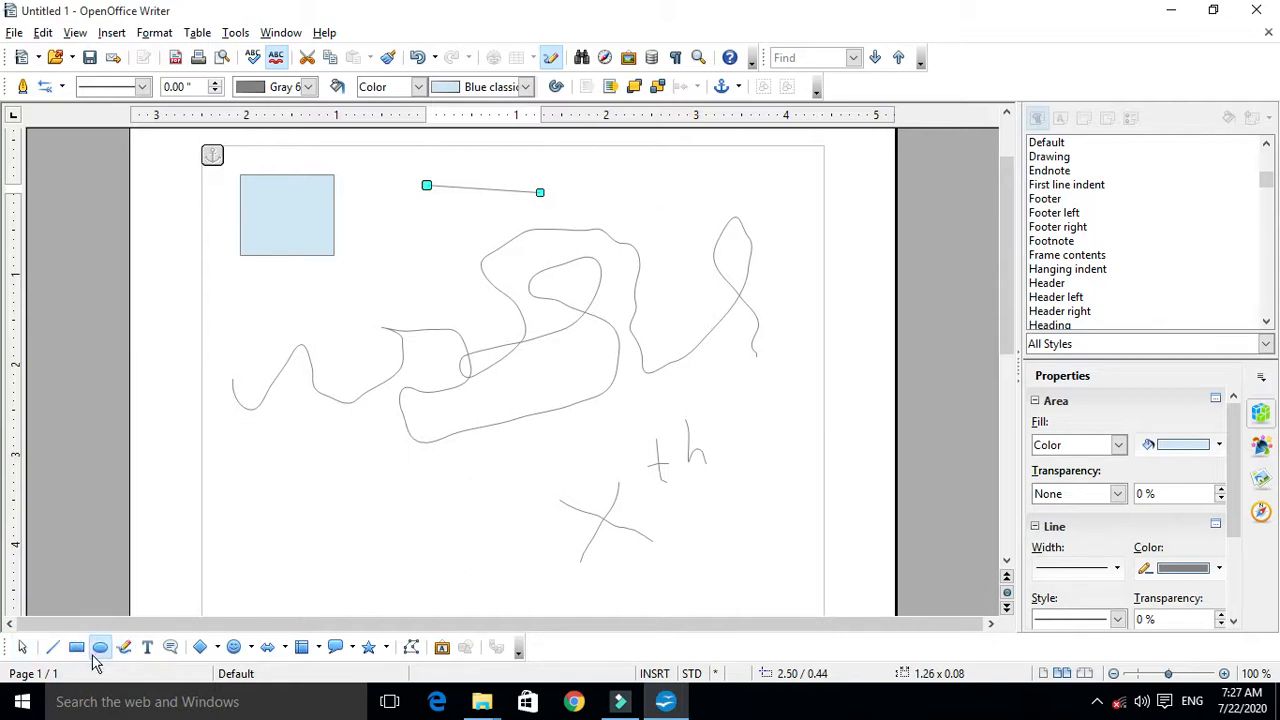
pyautogui.click(642, 163)
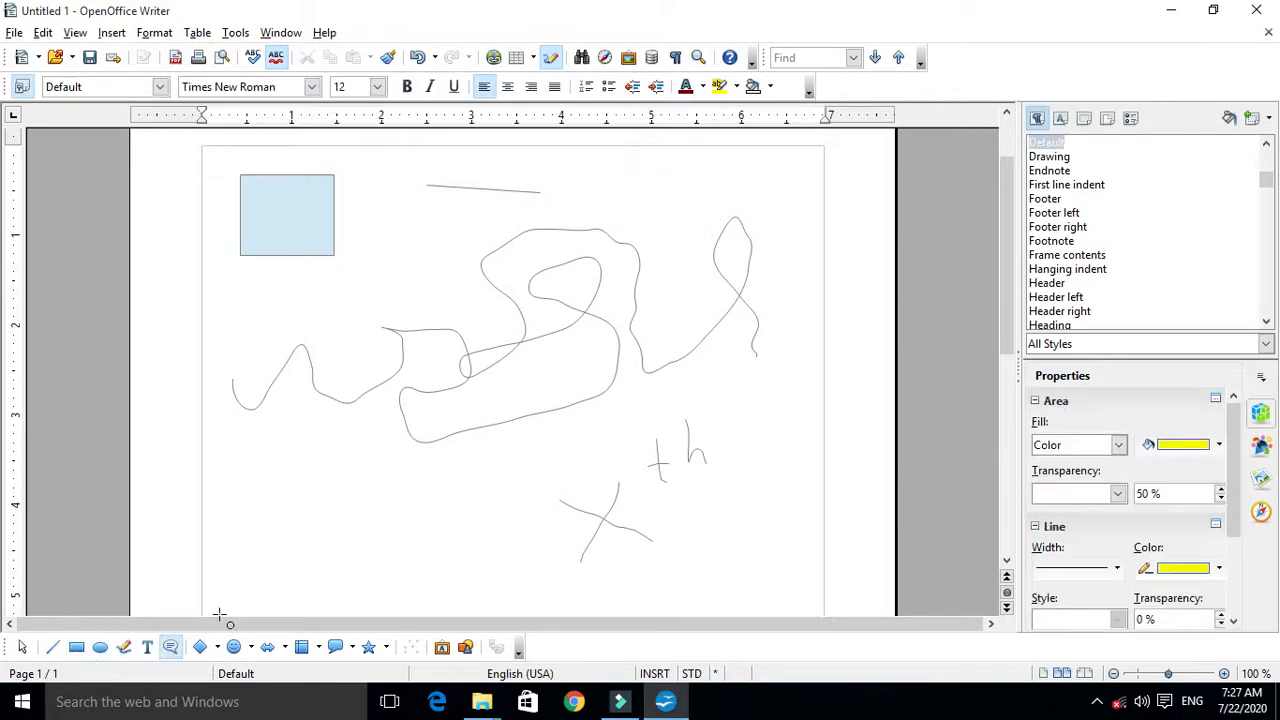
pyautogui.moveTo(638, 168); pyautogui.dragTo(697, 228)
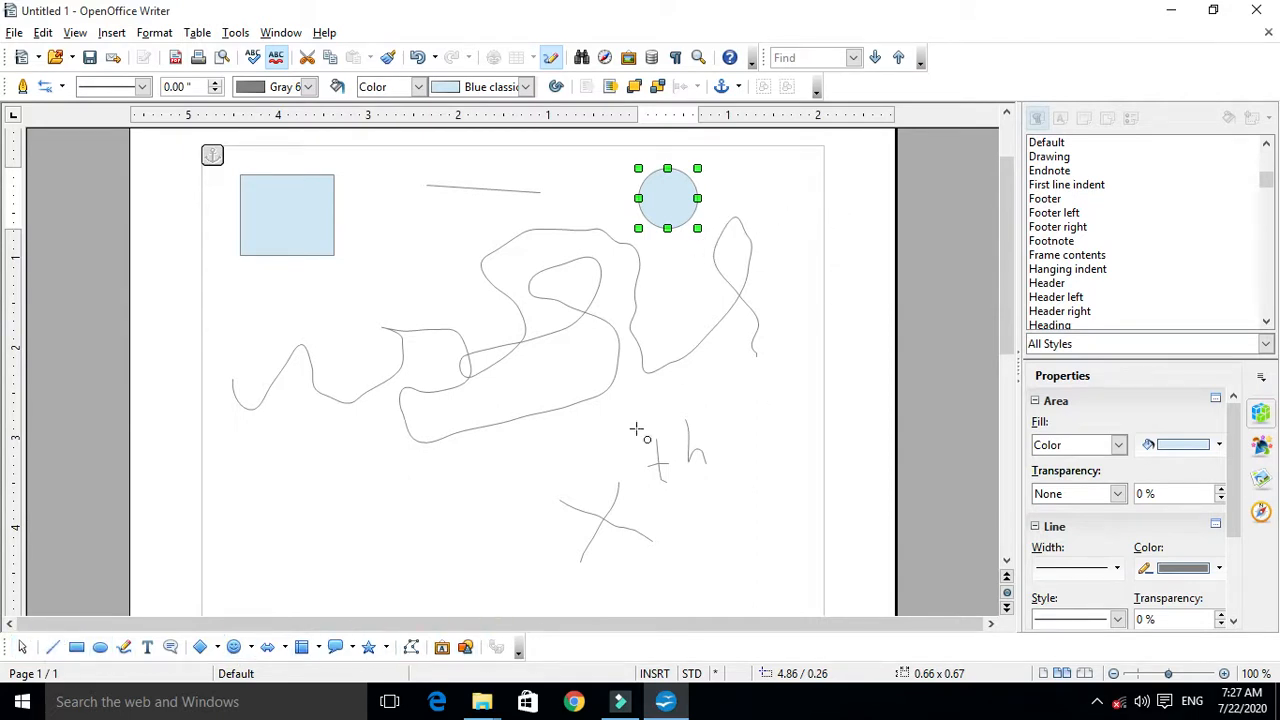
# Look through the predefined basic shapes, symbol shapes, block arrows, flowchart shapes, callouts and stars.
pyautogui.click(218, 648)
pyautogui.click(219, 650)
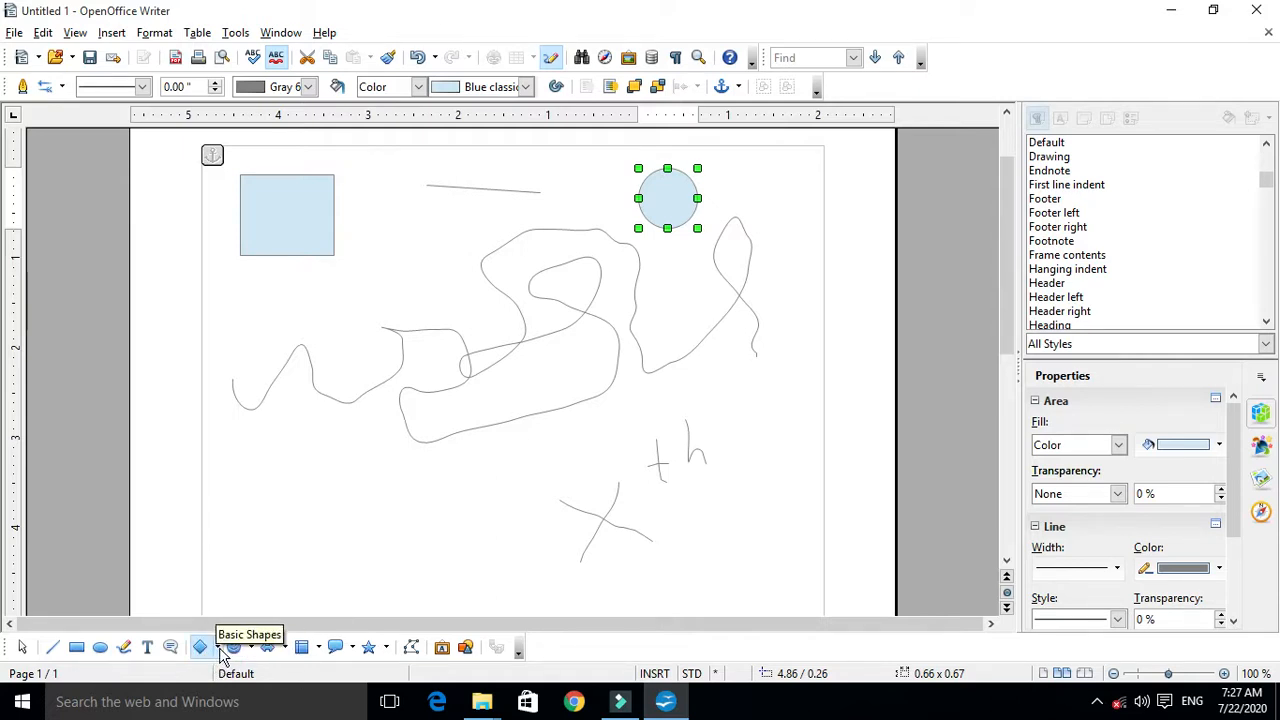
pyautogui.click(222, 650)
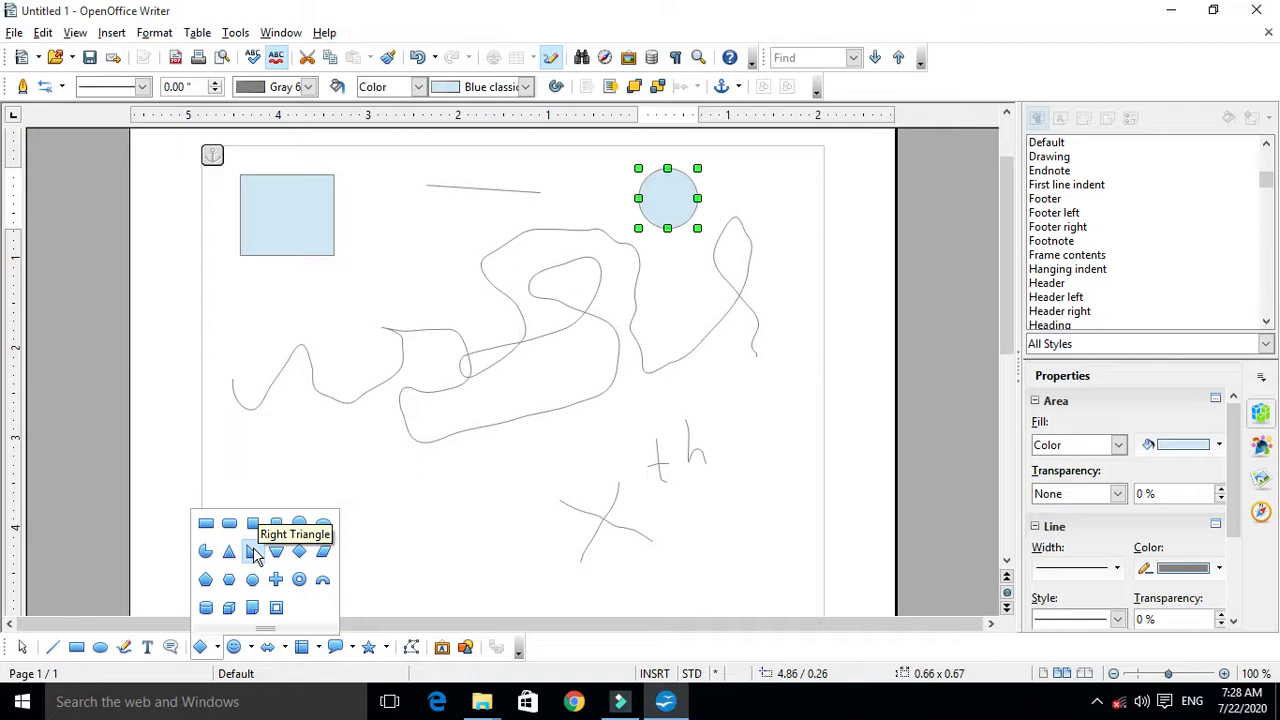
pyautogui.click(250, 649)
pyautogui.click(250, 649)
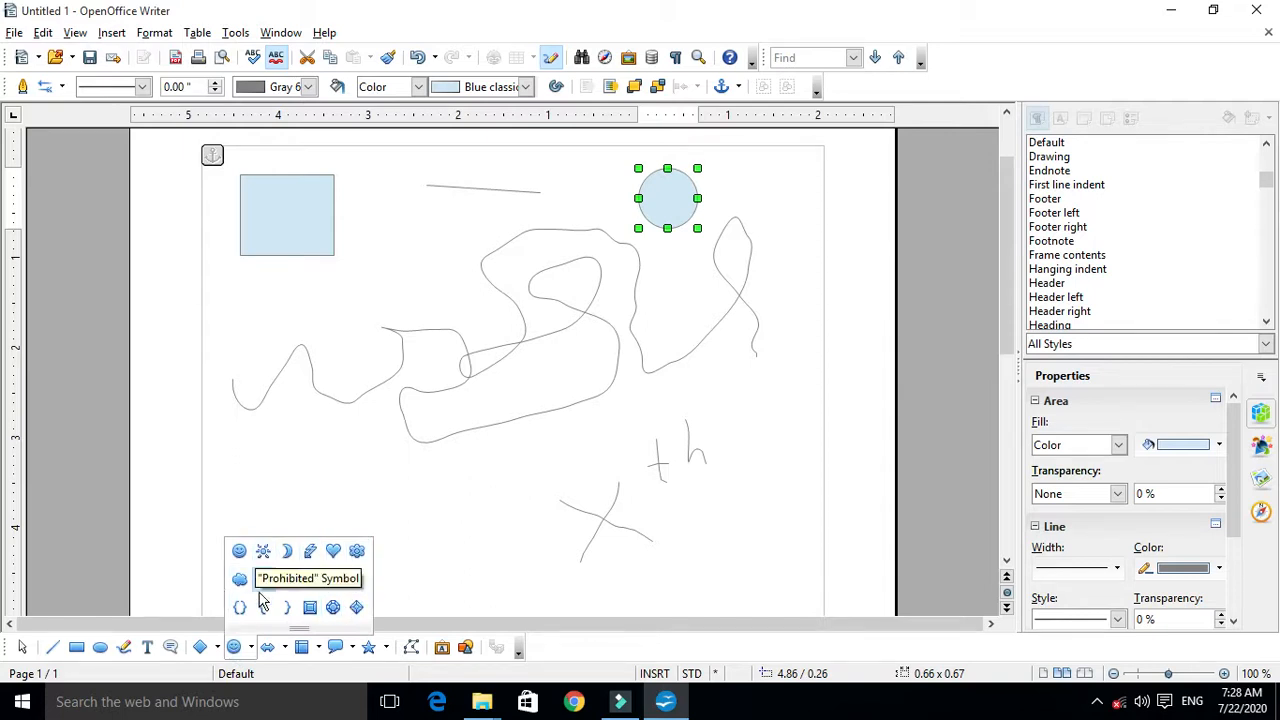
pyautogui.click(284, 648)
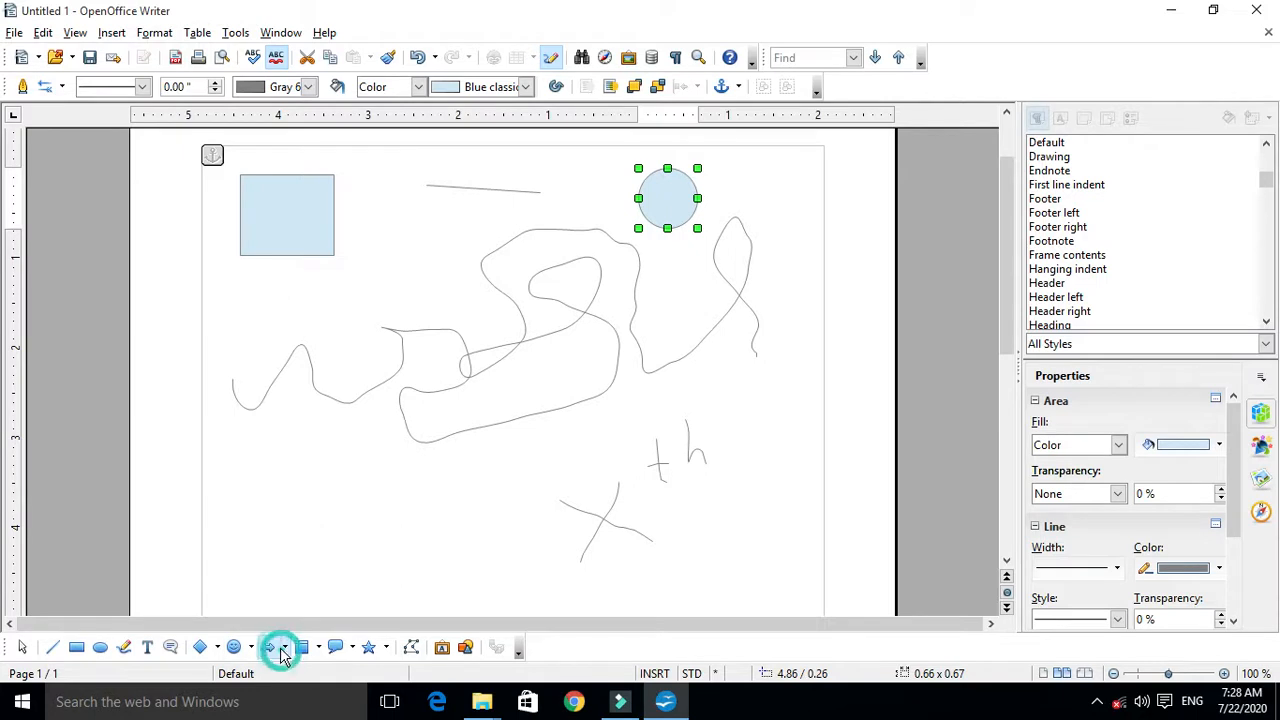
pyautogui.click(284, 648)
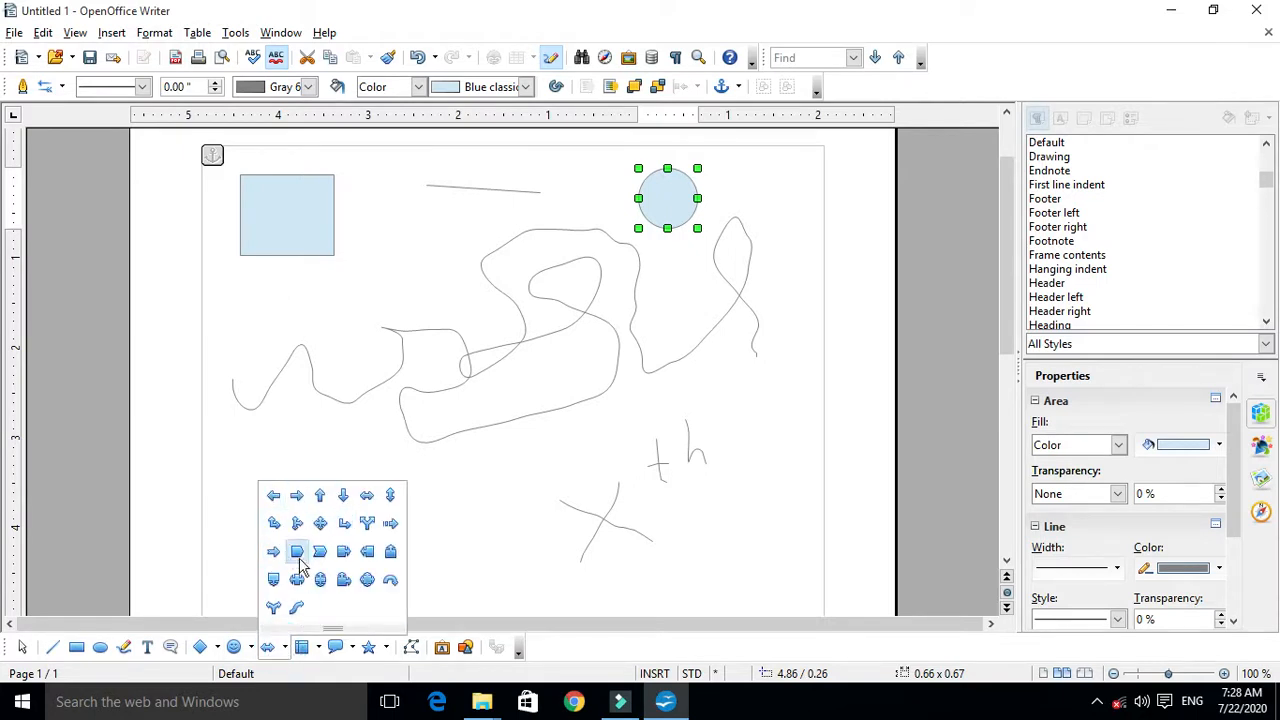
pyautogui.click(318, 648)
pyautogui.click(319, 649)
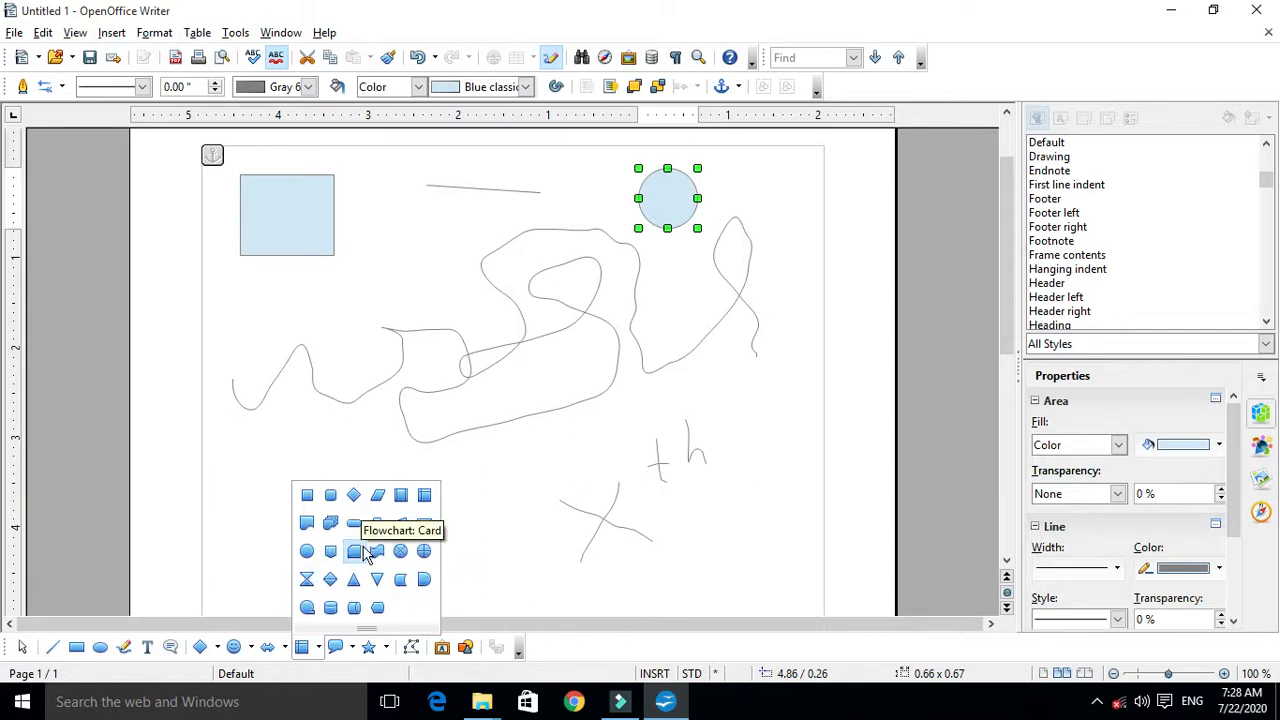
pyautogui.click(360, 652)
pyautogui.click(352, 647)
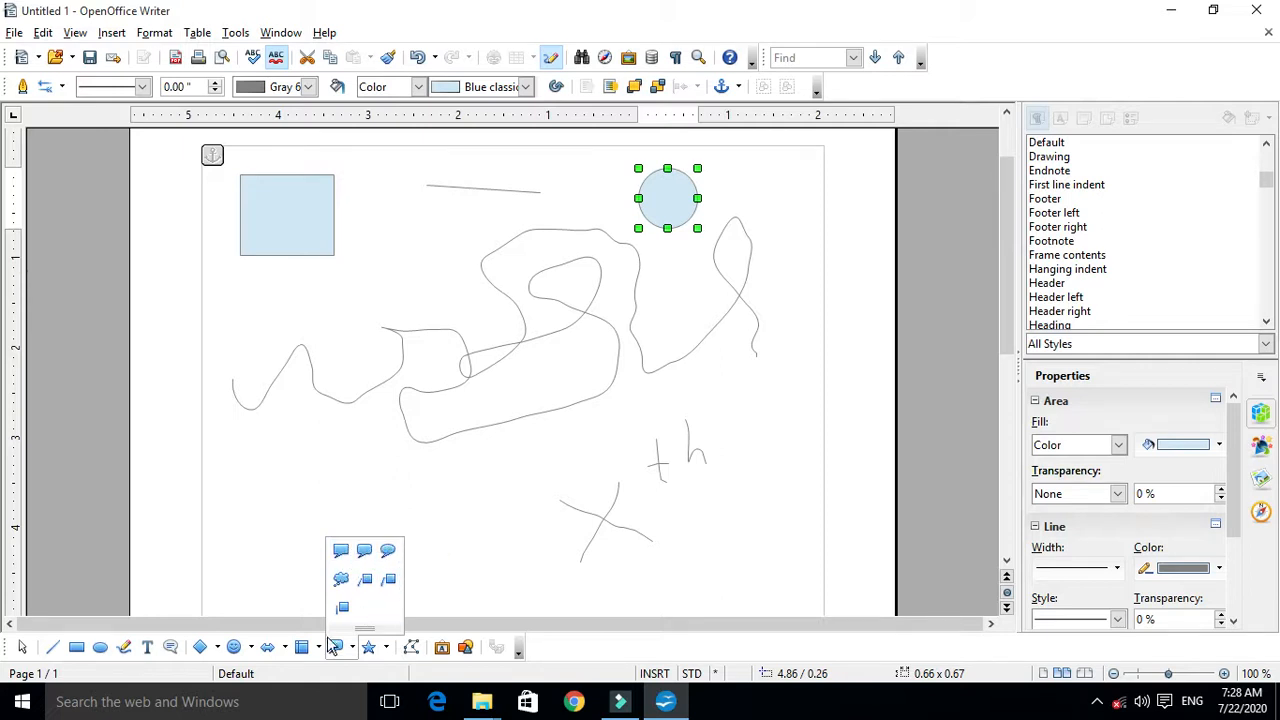
pyautogui.click(389, 650)
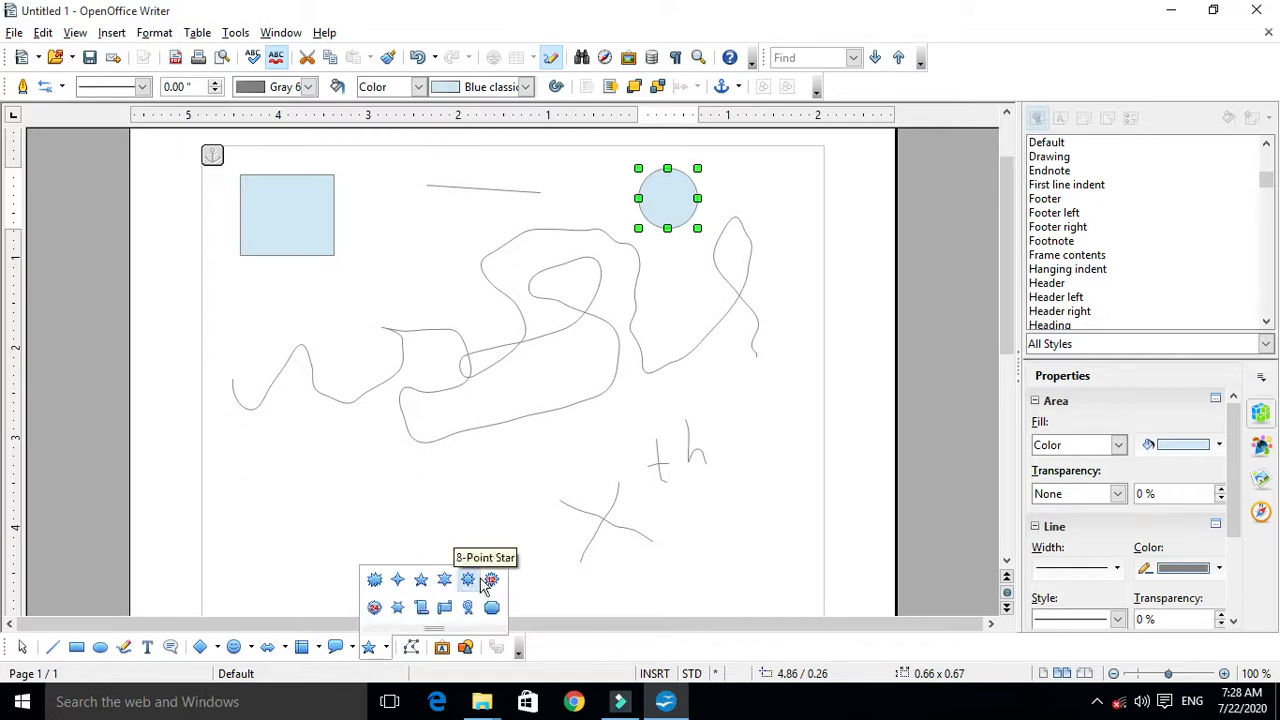
# Turn on point editing and draw an ellipse about 1.66 by 0.84 inches below the looping freeform curve.
pyautogui.click(413, 650)
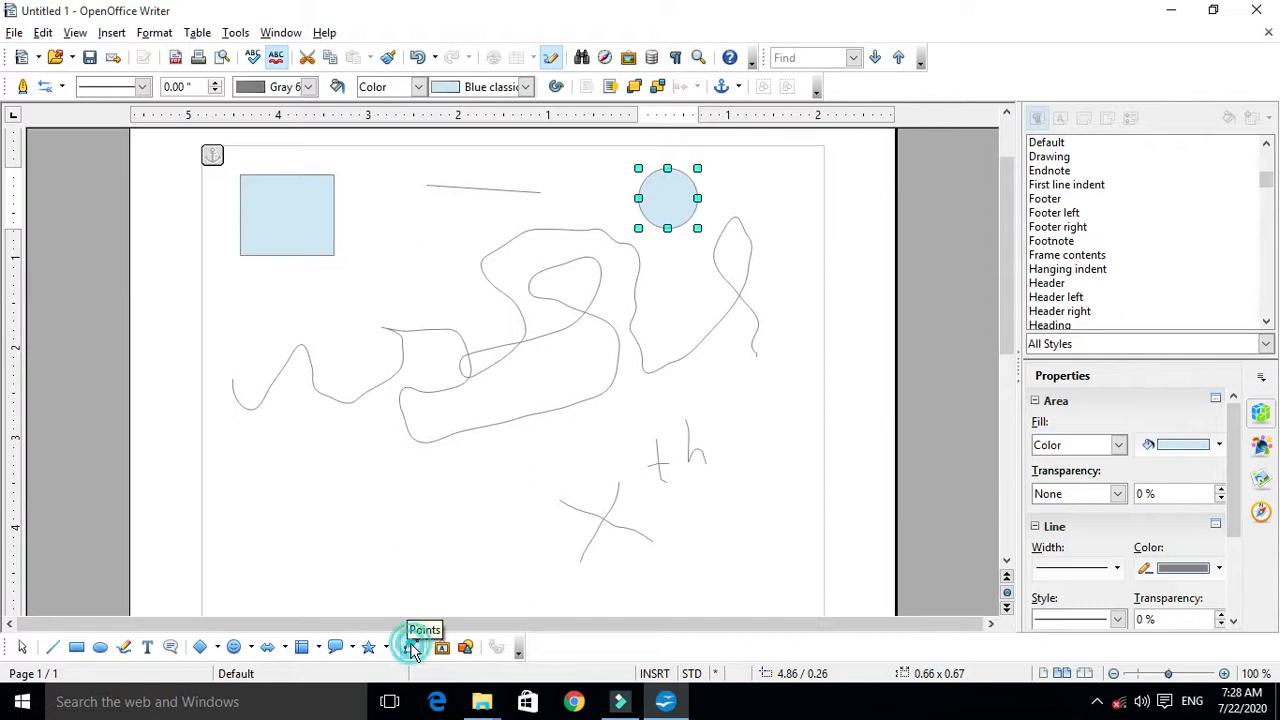
pyautogui.moveTo(316, 470); pyautogui.dragTo(465, 546)
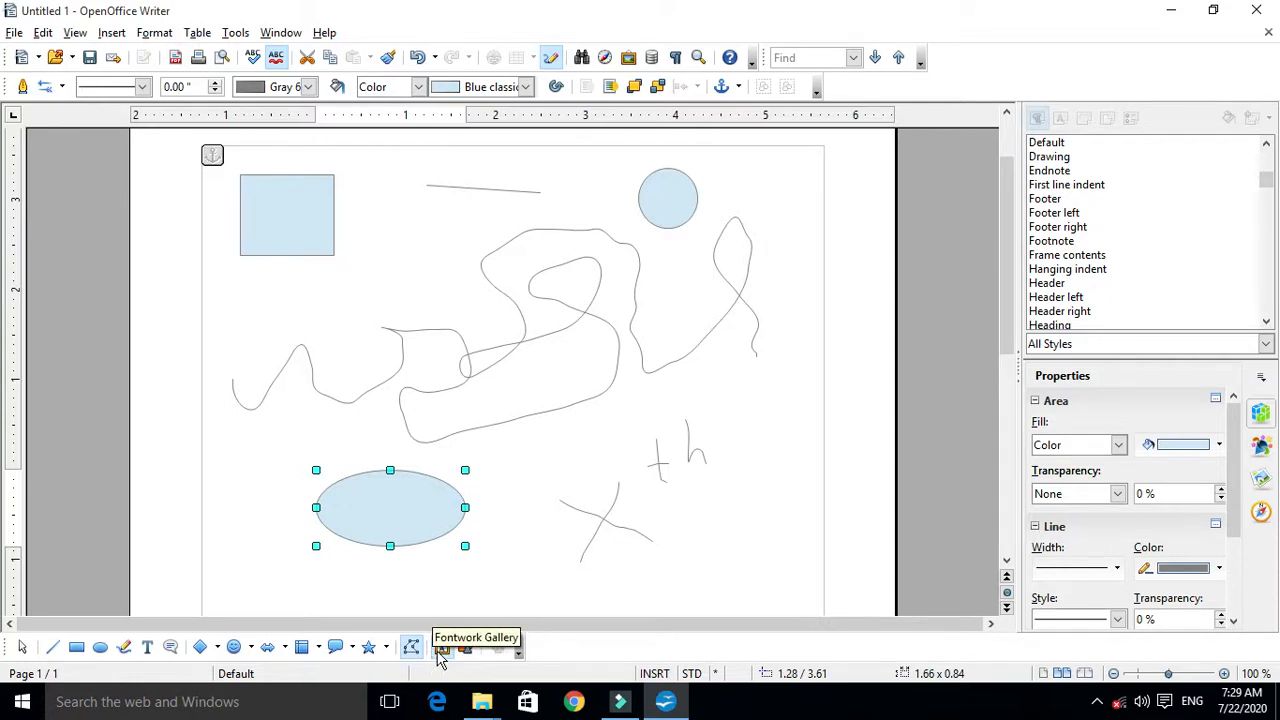
# Look at the Fontwork Gallery and the insert-picture-from-file dialog without inserting anything.
pyautogui.click(441, 648)
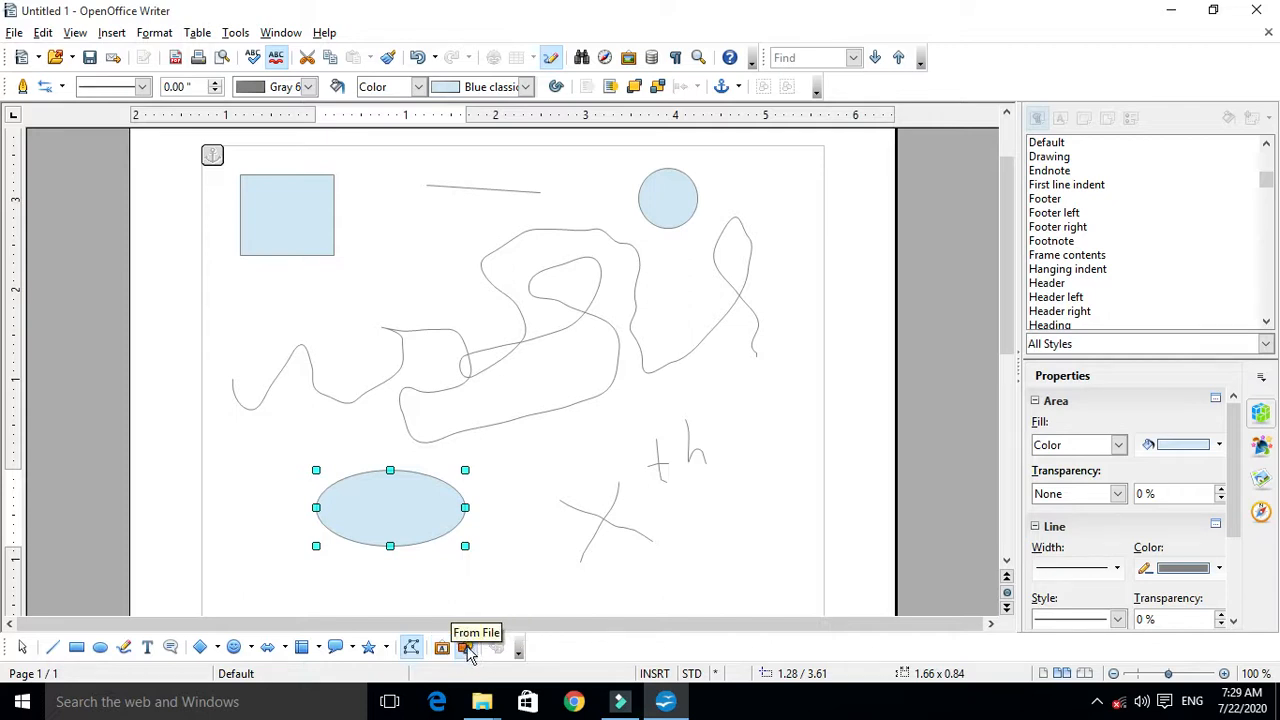
pyautogui.click(466, 648)
pyautogui.click(468, 648)
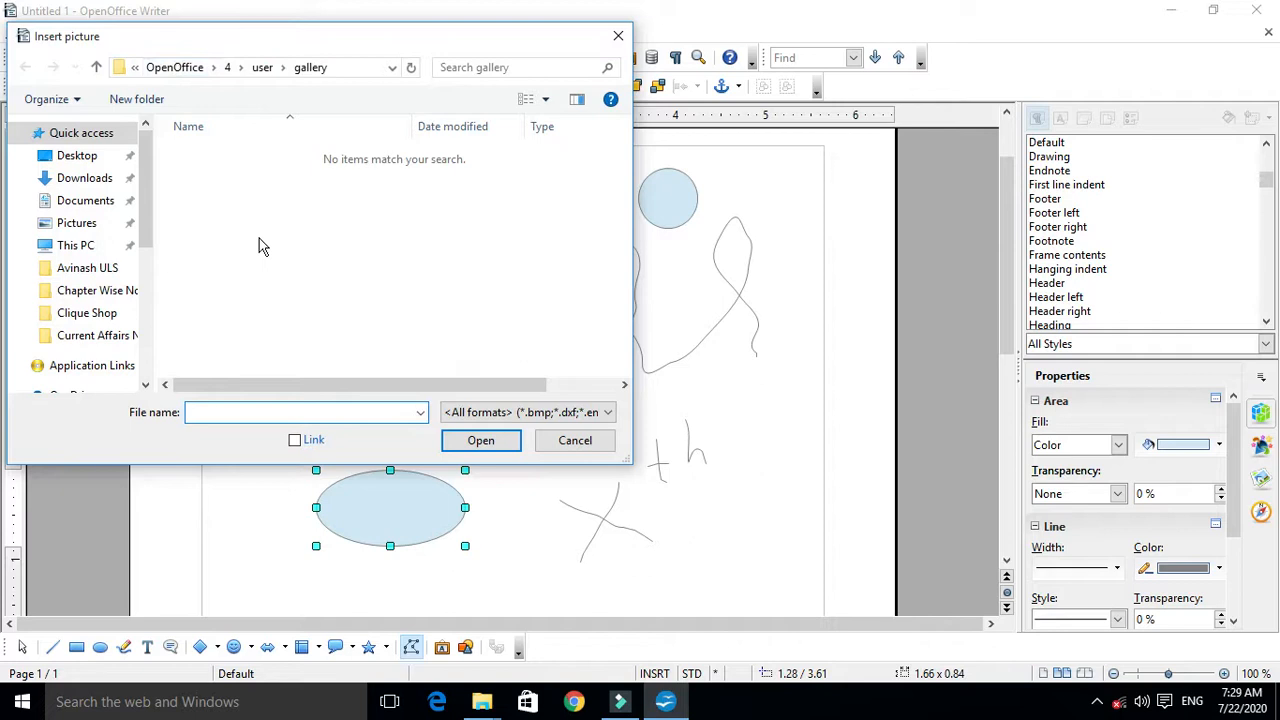
pyautogui.click(575, 441)
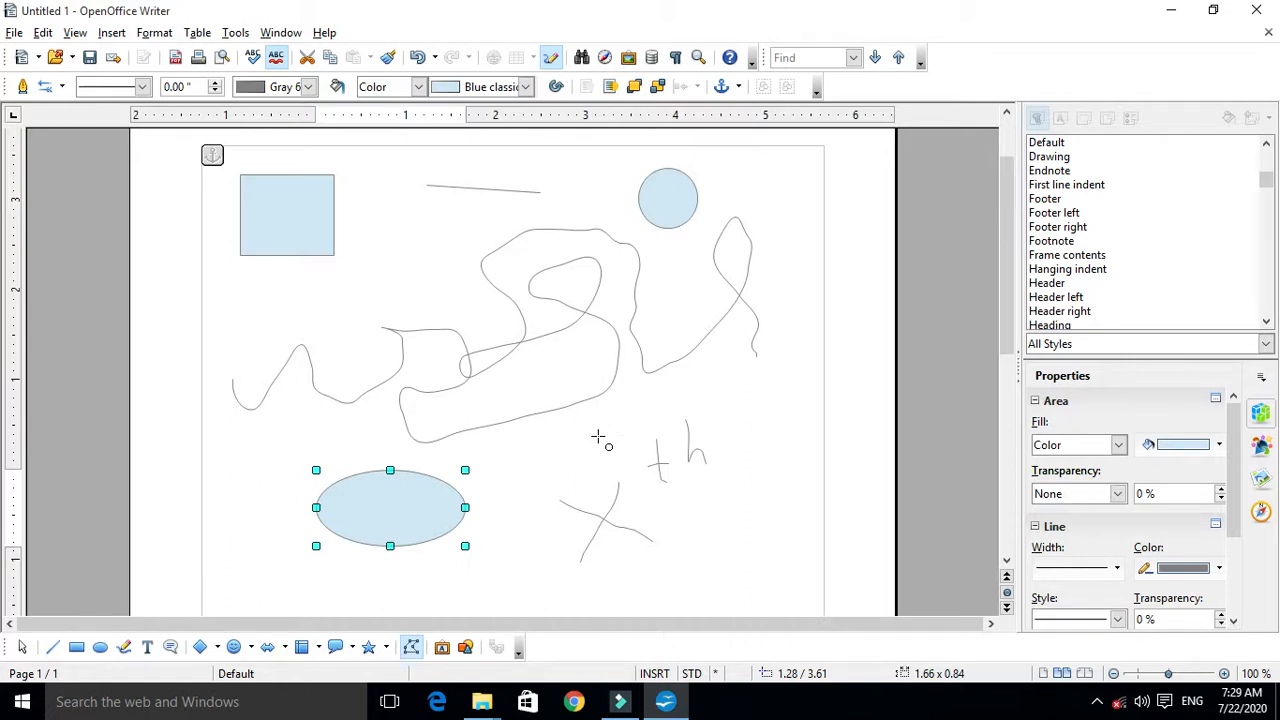
# Draw a "Prohibited" symbol about 1.24 by 1.29 inches and move it to the right of the freeform X.
pyautogui.click(20, 650)
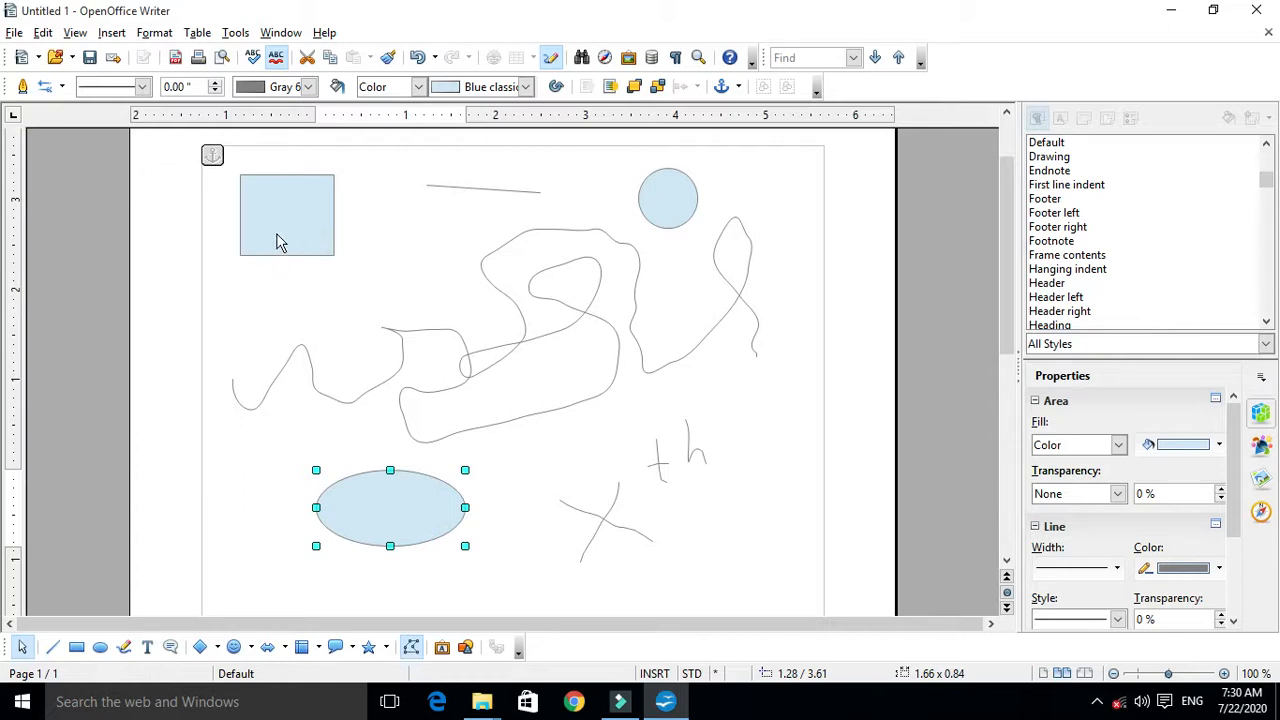
pyautogui.click(217, 648)
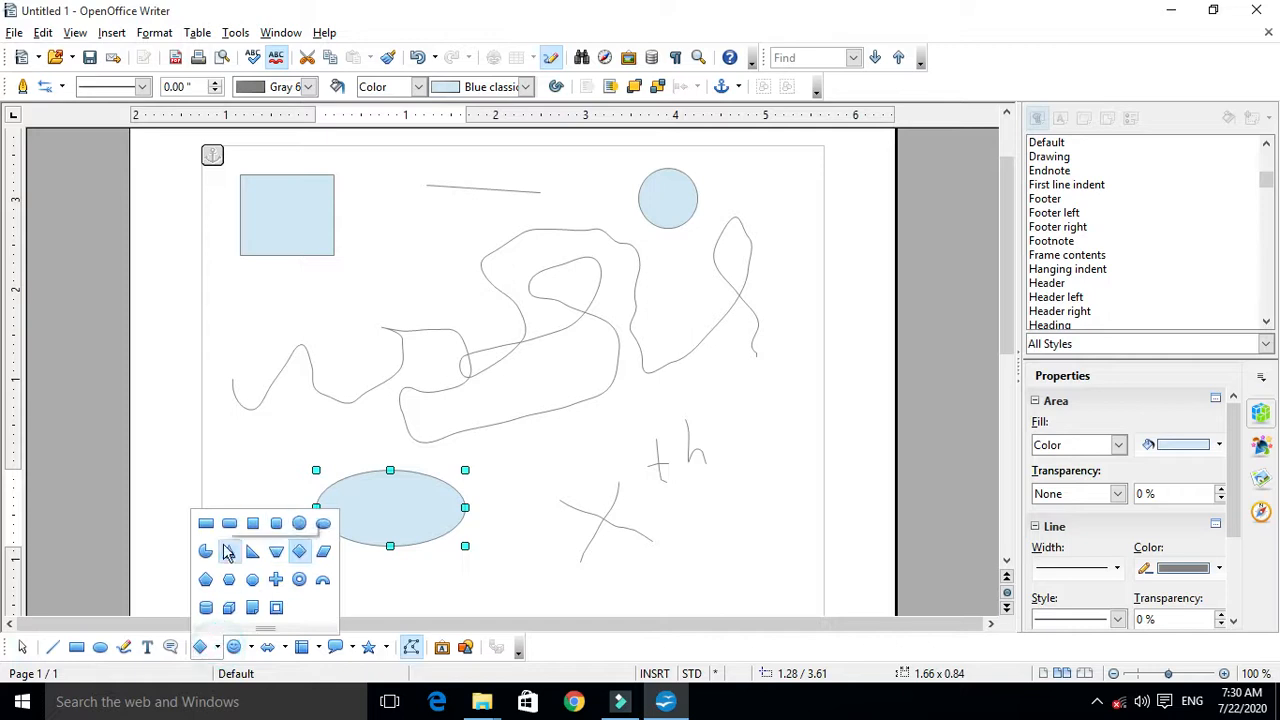
pyautogui.click(252, 648)
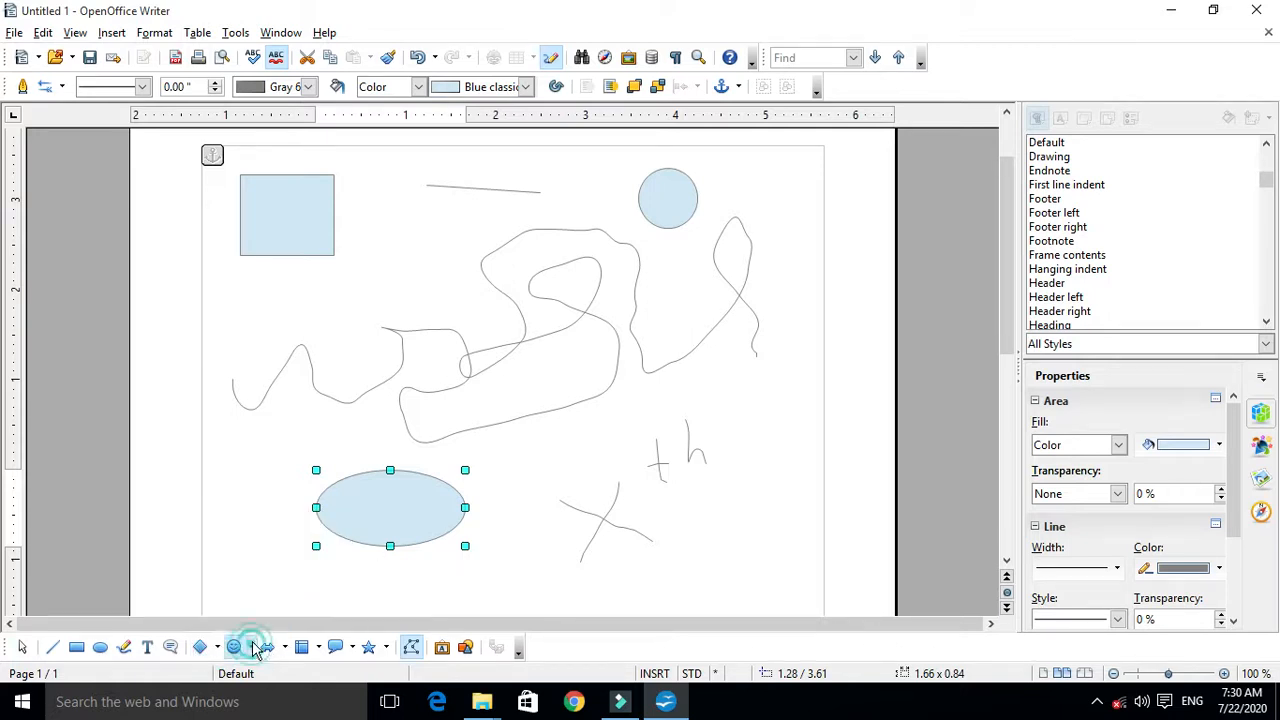
pyautogui.click(252, 648)
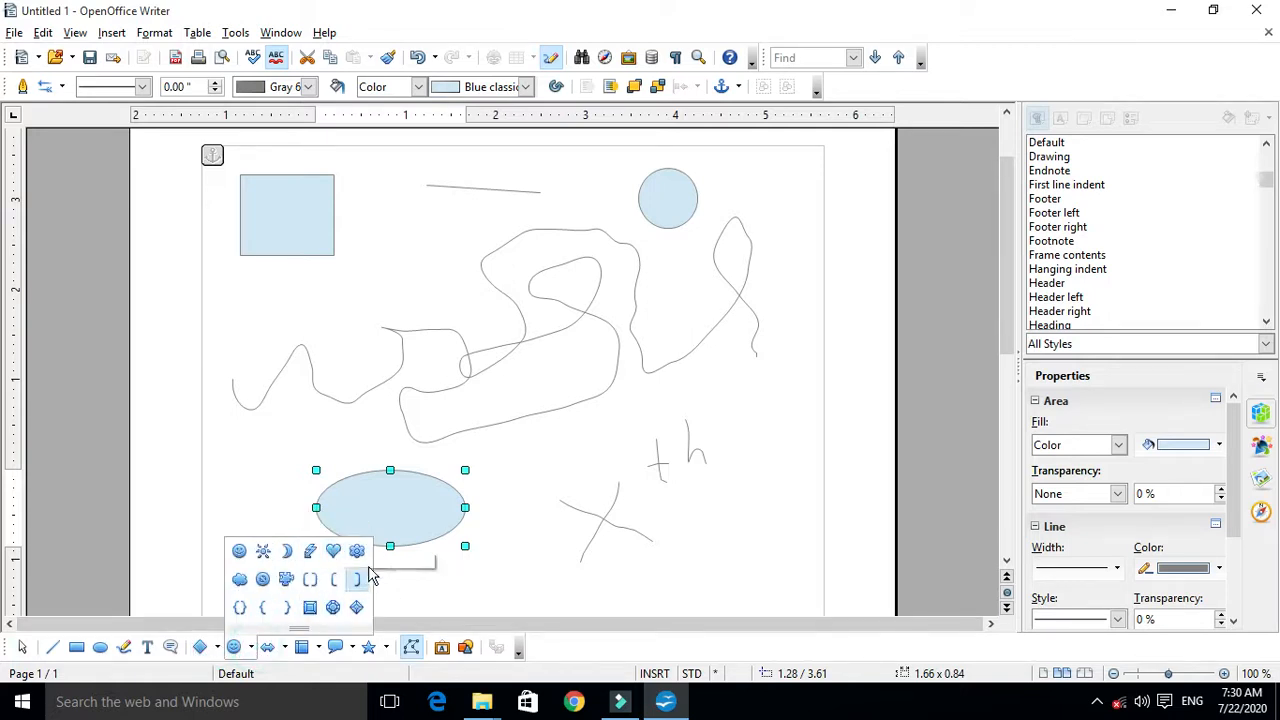
pyautogui.click(262, 579)
pyautogui.moveTo(330, 309); pyautogui.dragTo(441, 424)
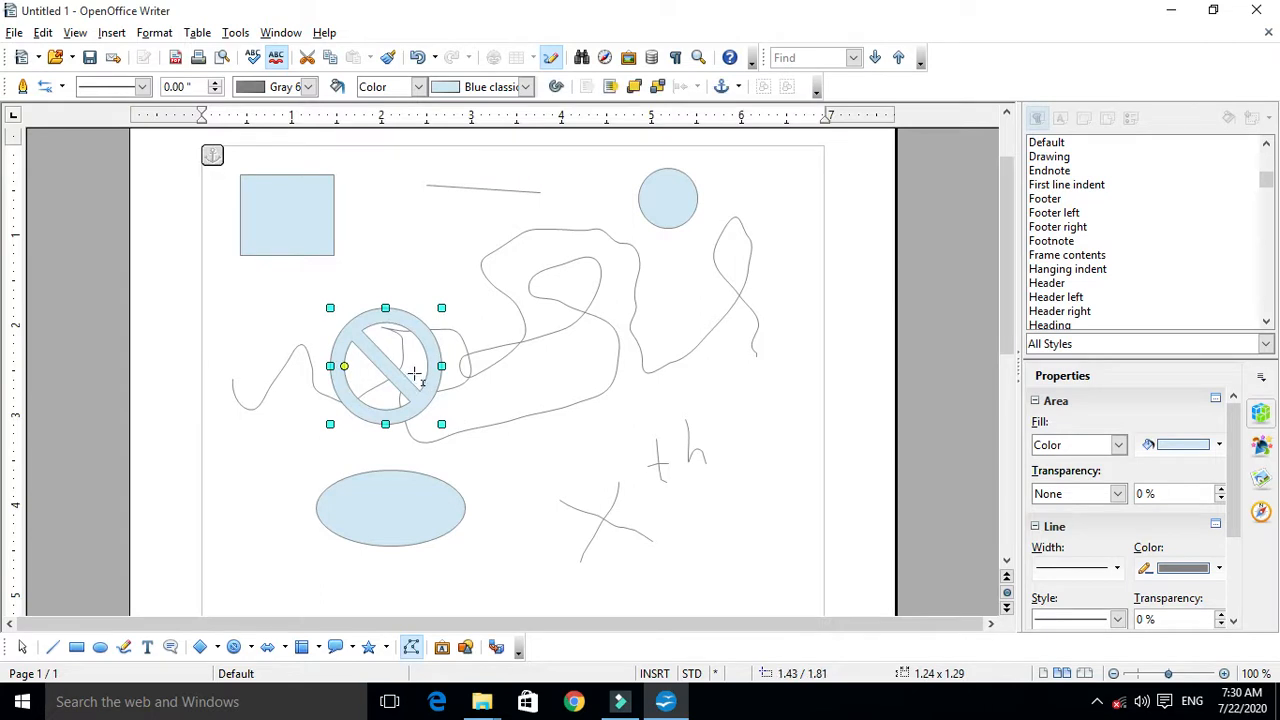
pyautogui.moveTo(391, 371); pyautogui.dragTo(744, 550)
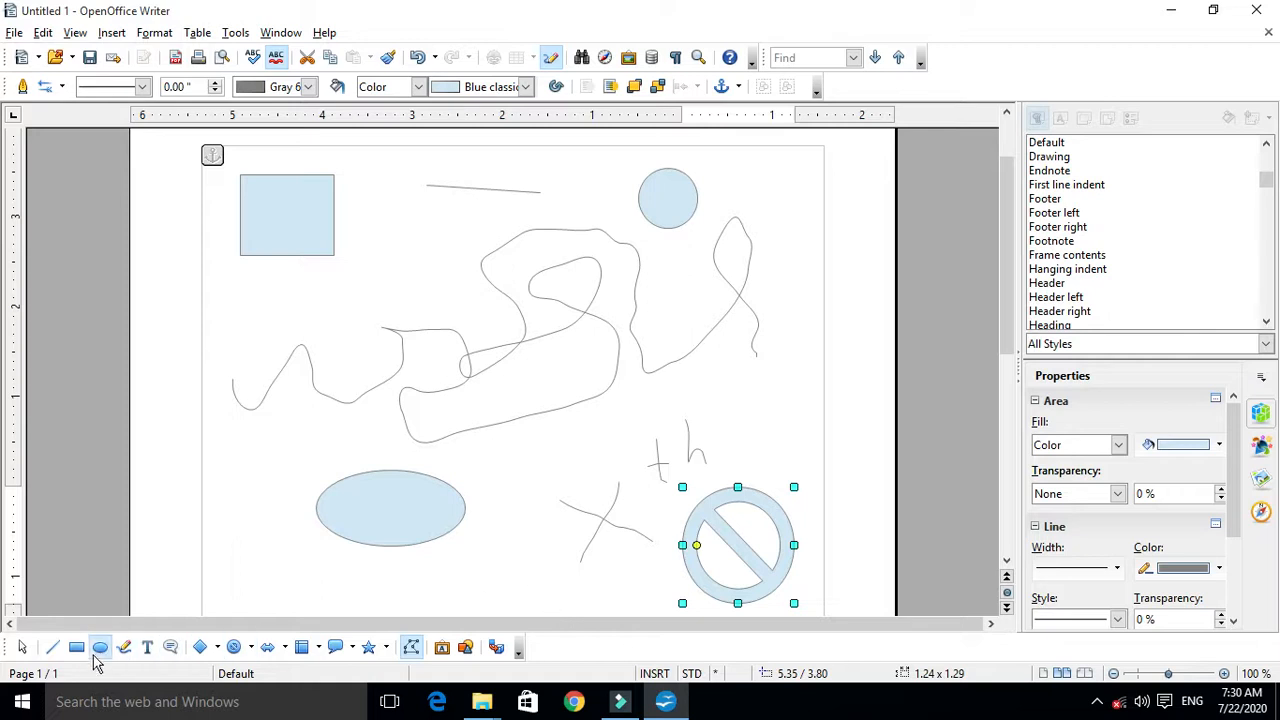
# Draw two lines, about 0.30 by 0.81 and 0.96 by 0.73 inches, that close the straight line near the page top into a triangle.
pyautogui.click(53, 647)
pyautogui.moveTo(426, 185); pyautogui.dragTo(454, 259)
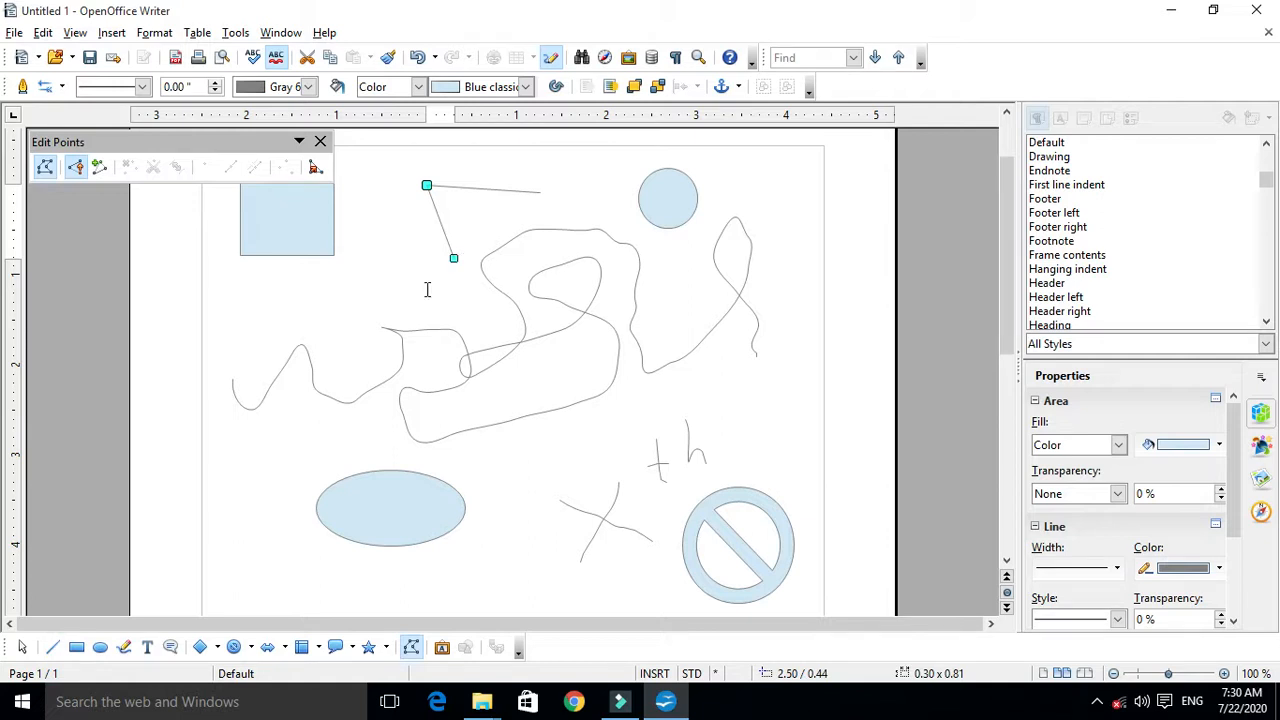
pyautogui.click(55, 647)
pyautogui.moveTo(455, 258)
pyautogui.mouseDown()
pyautogui.moveTo(514, 229)
pyautogui.moveTo(457, 270)
pyautogui.moveTo(540, 194)
pyautogui.mouseUp()
pyautogui.click(460, 257)
pyautogui.moveTo(463, 257); pyautogui.dragTo(454, 259)
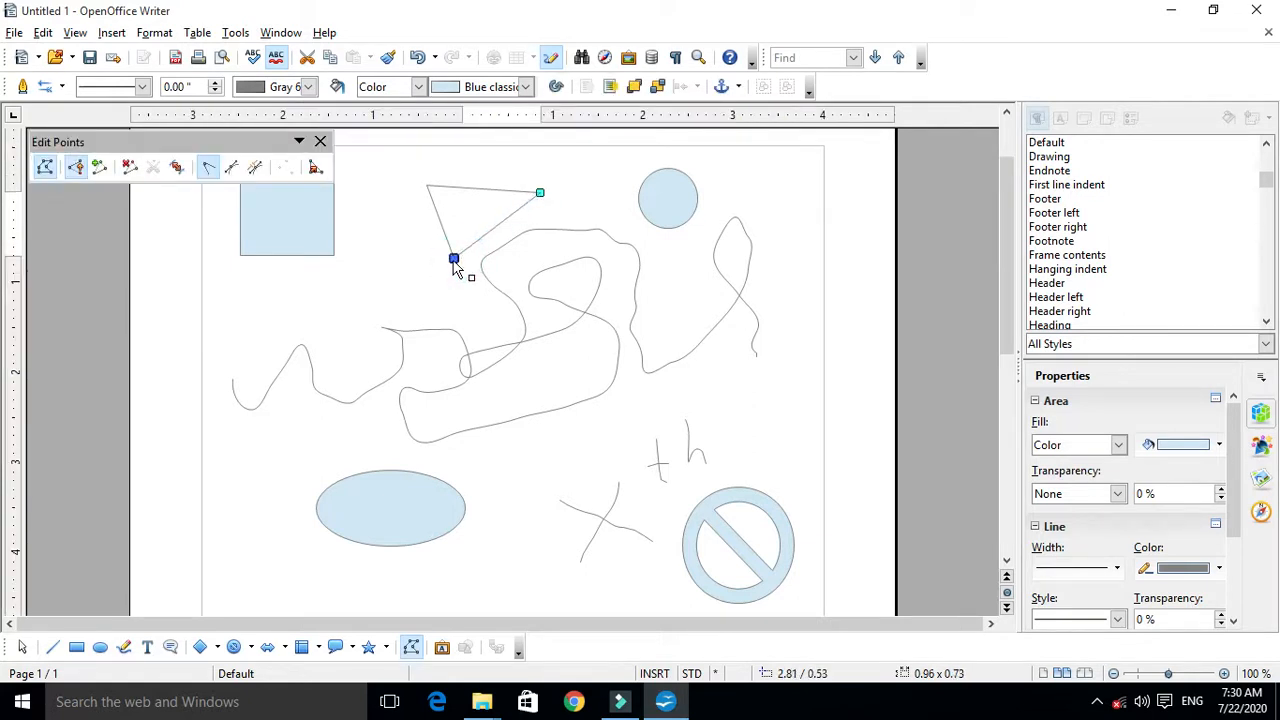
pyautogui.click(406, 278)
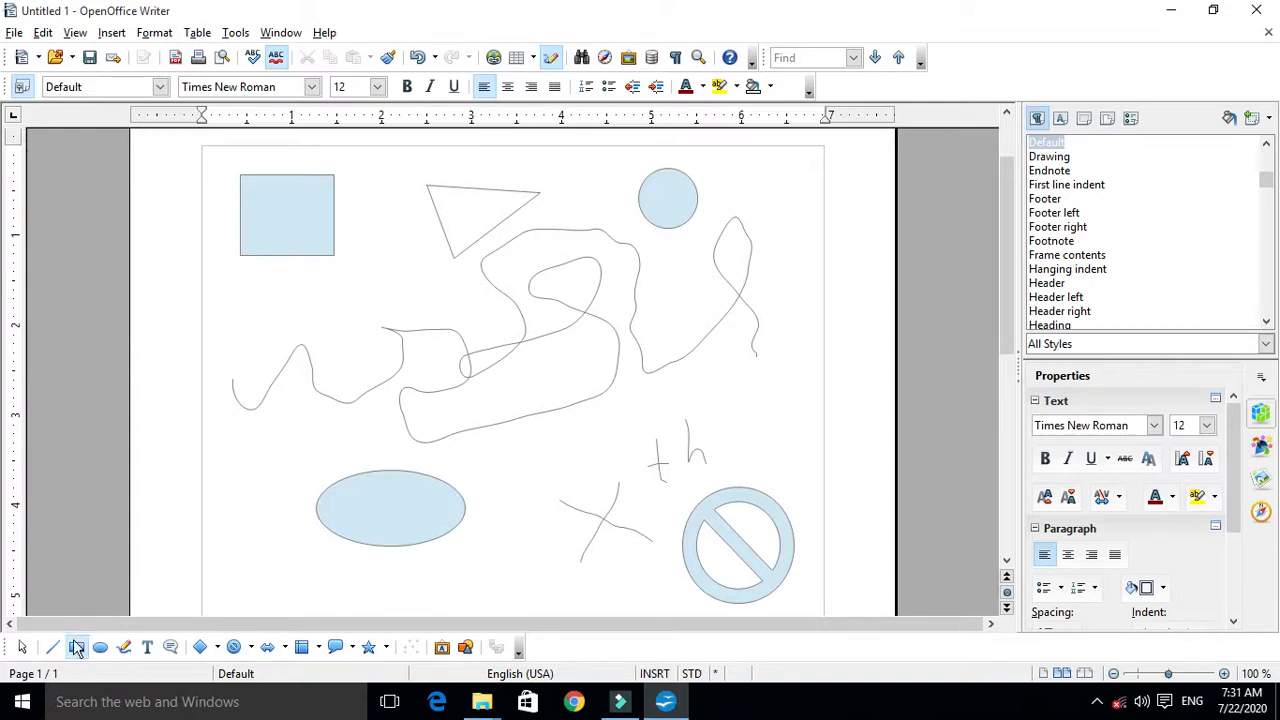
# Draw a 12-point star about 1.05 by 1.28 inches beside the lower ellipse and move it slightly up the page.
pyautogui.click(385, 648)
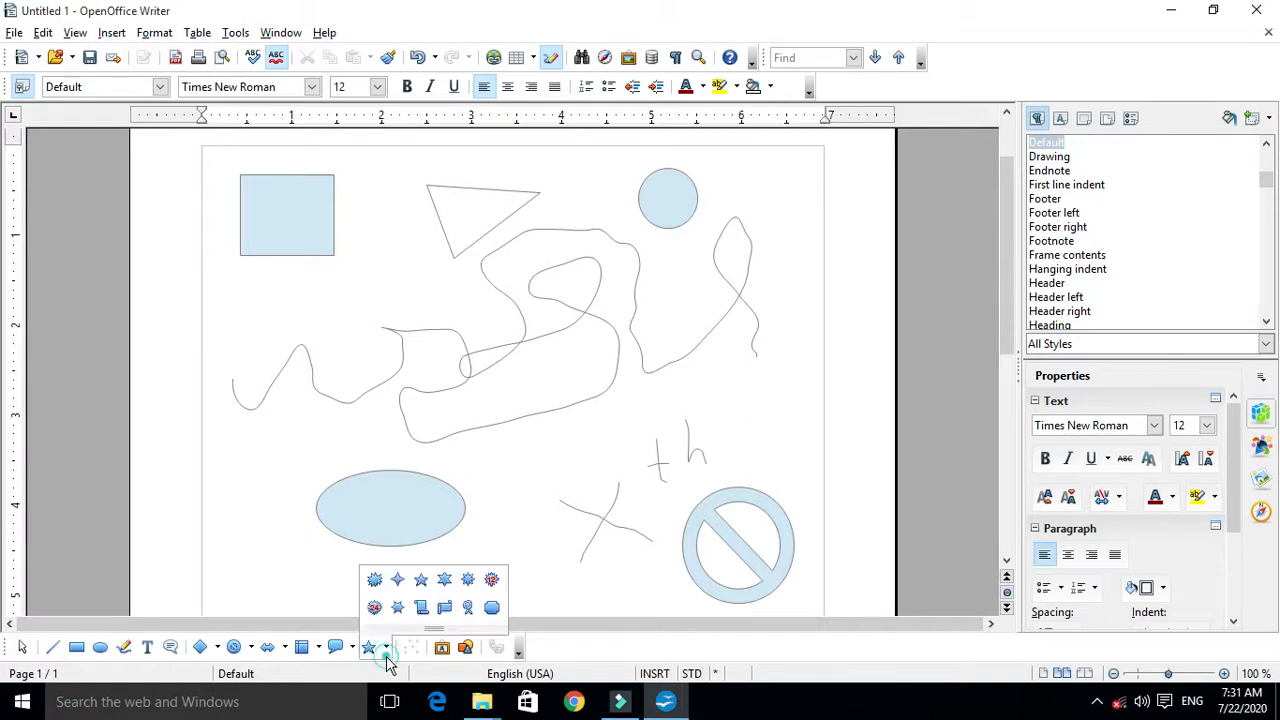
pyautogui.click(490, 580)
pyautogui.moveTo(231, 431); pyautogui.dragTo(318, 541)
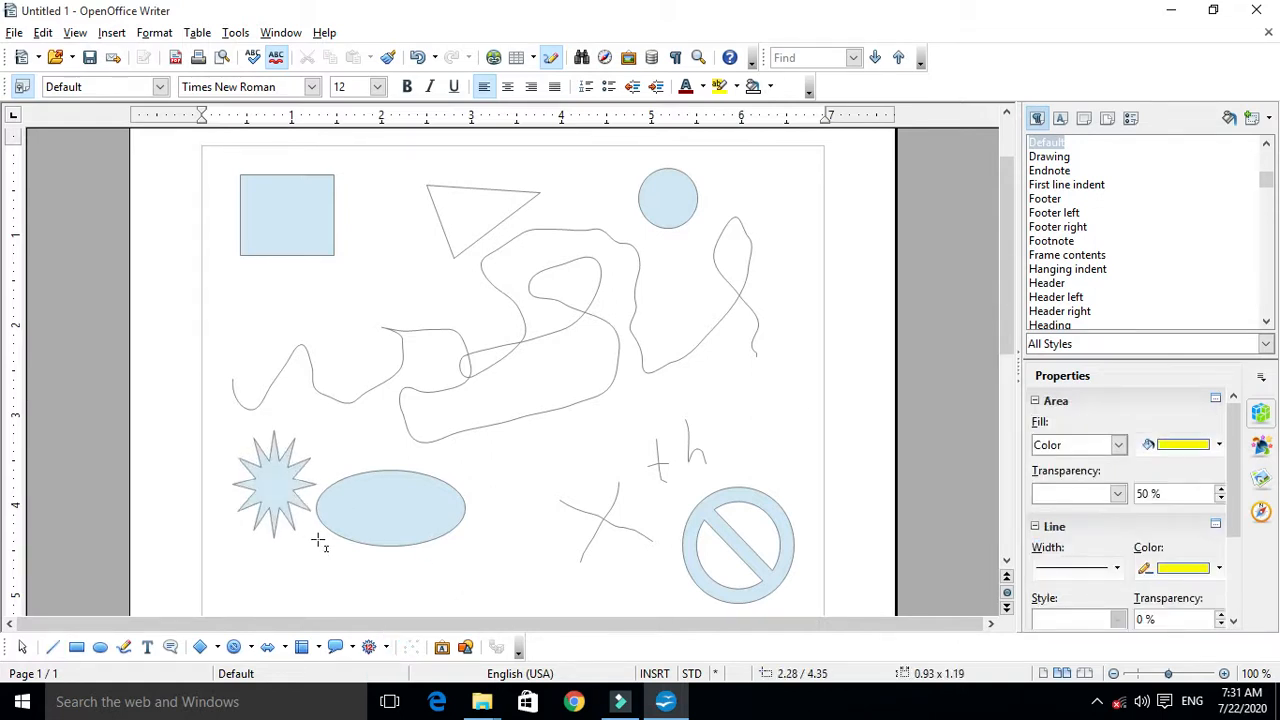
pyautogui.moveTo(271, 481); pyautogui.dragTo(271, 429)
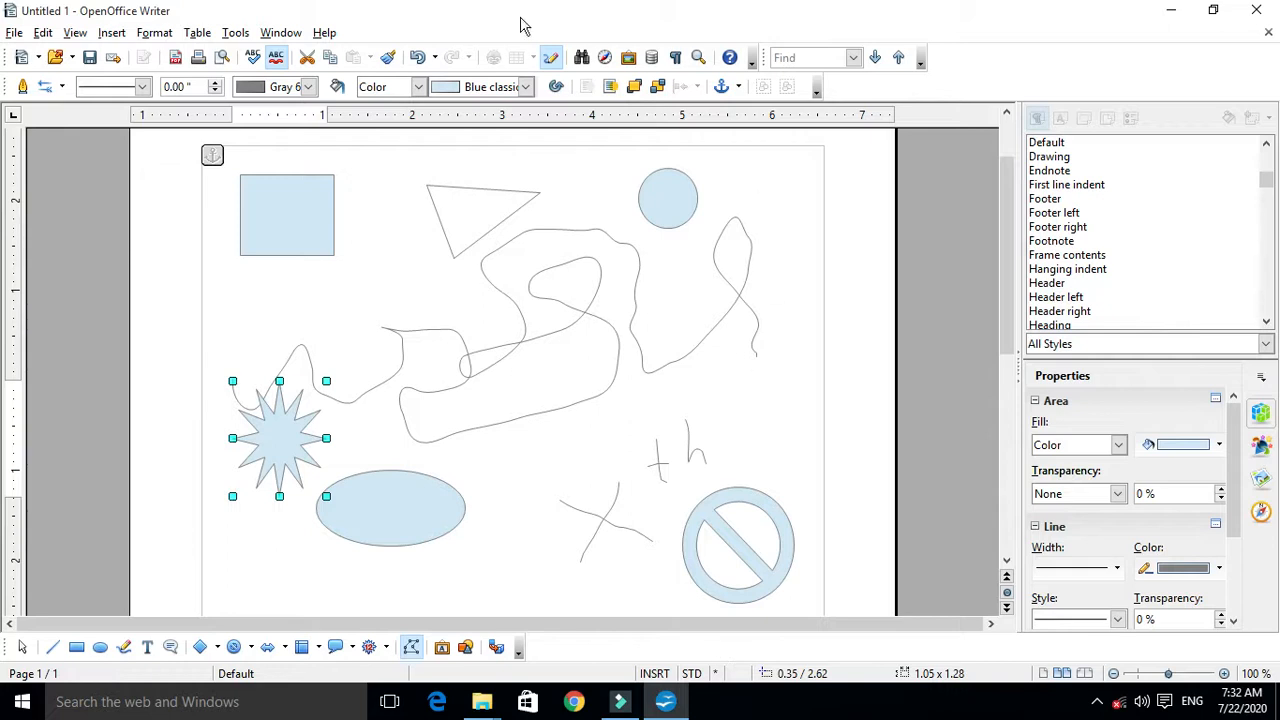
# Hide the Drawing toolbar and display it again.
pyautogui.click(76, 33)
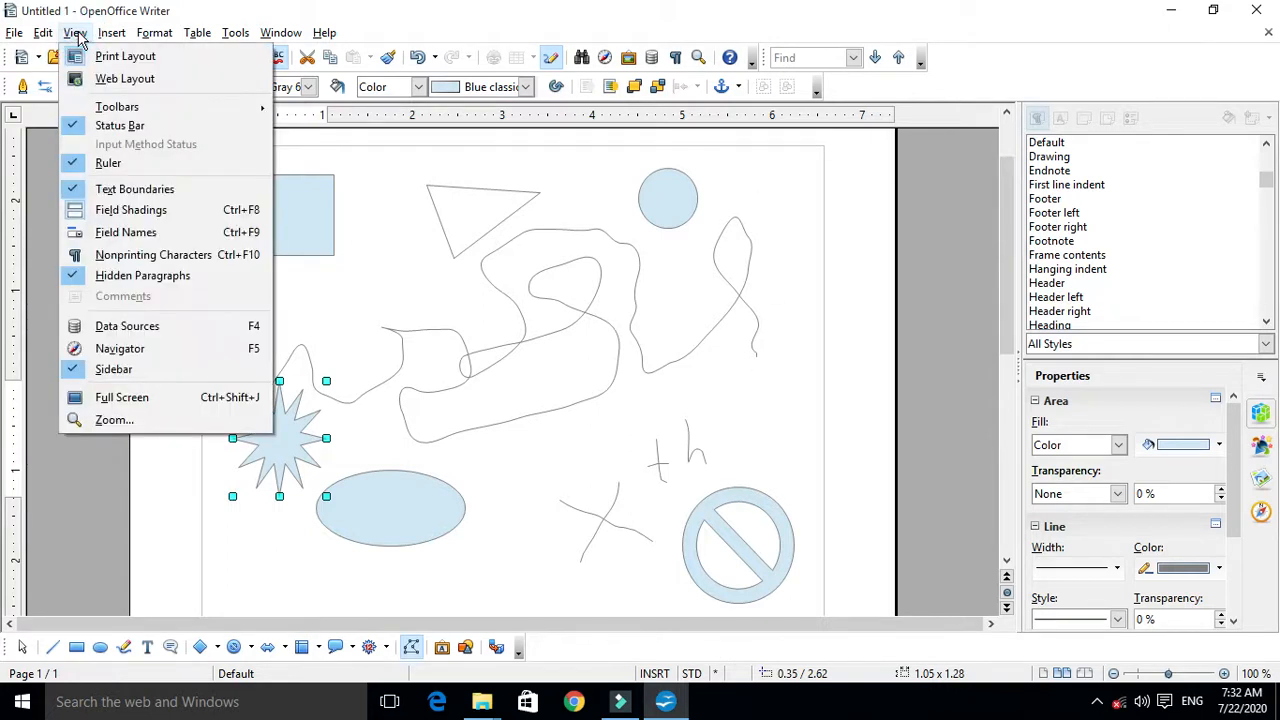
pyautogui.moveTo(146, 109)
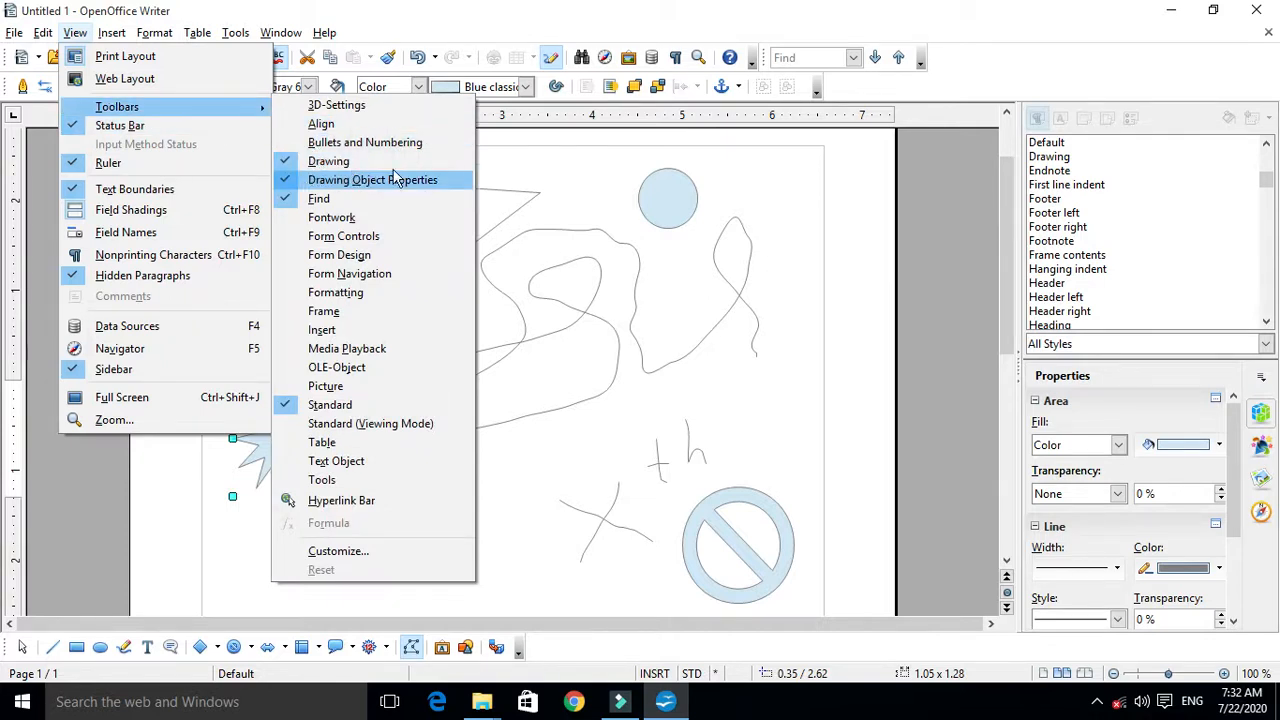
pyautogui.click(286, 162)
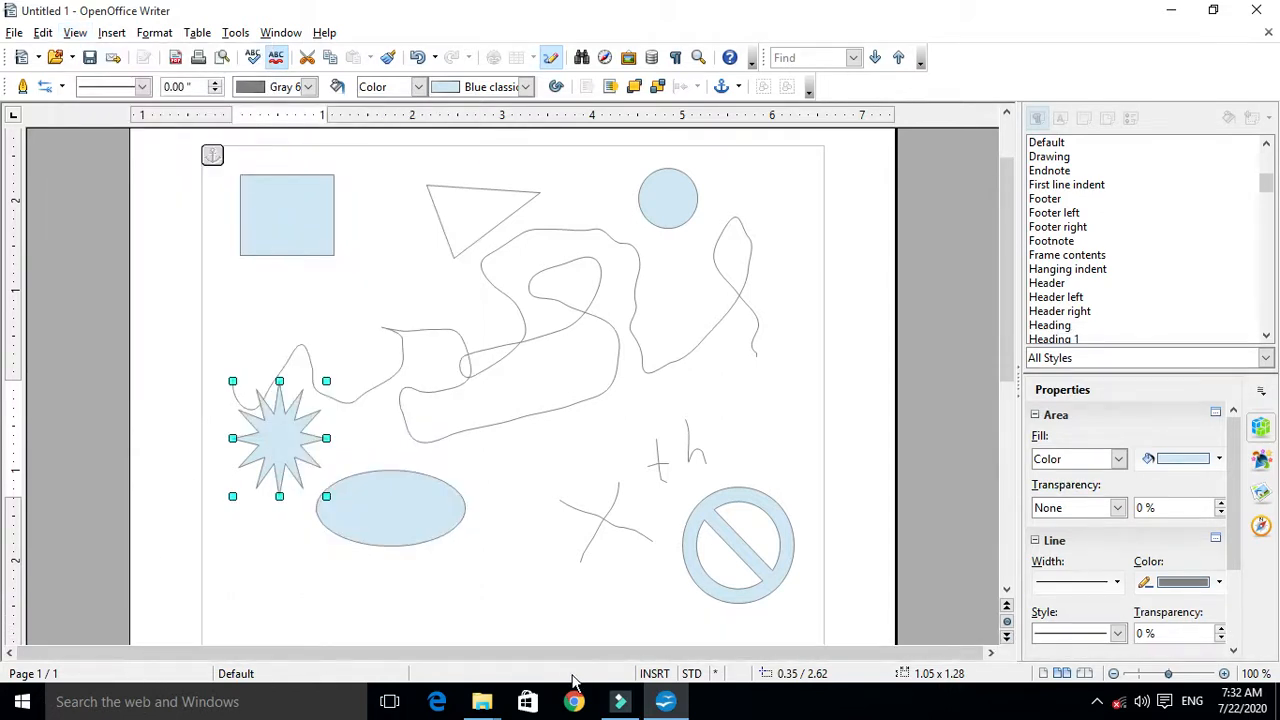
pyautogui.click(75, 32)
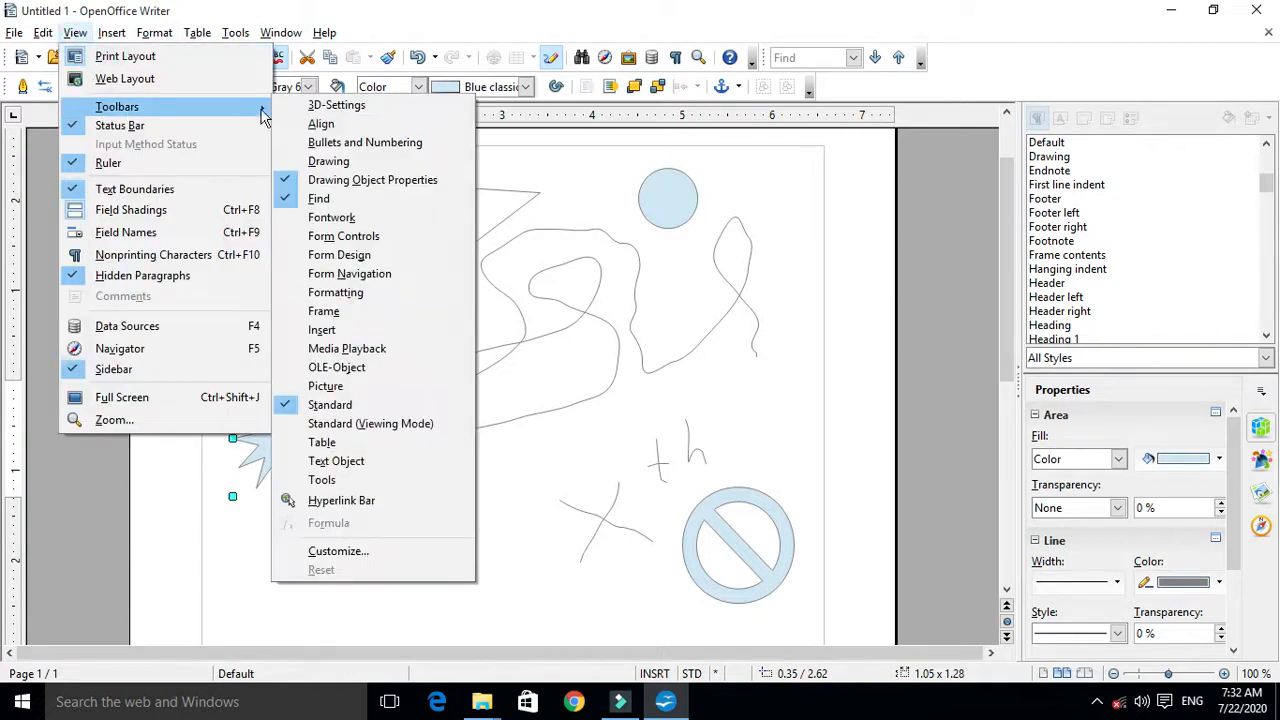
pyautogui.click(338, 163)
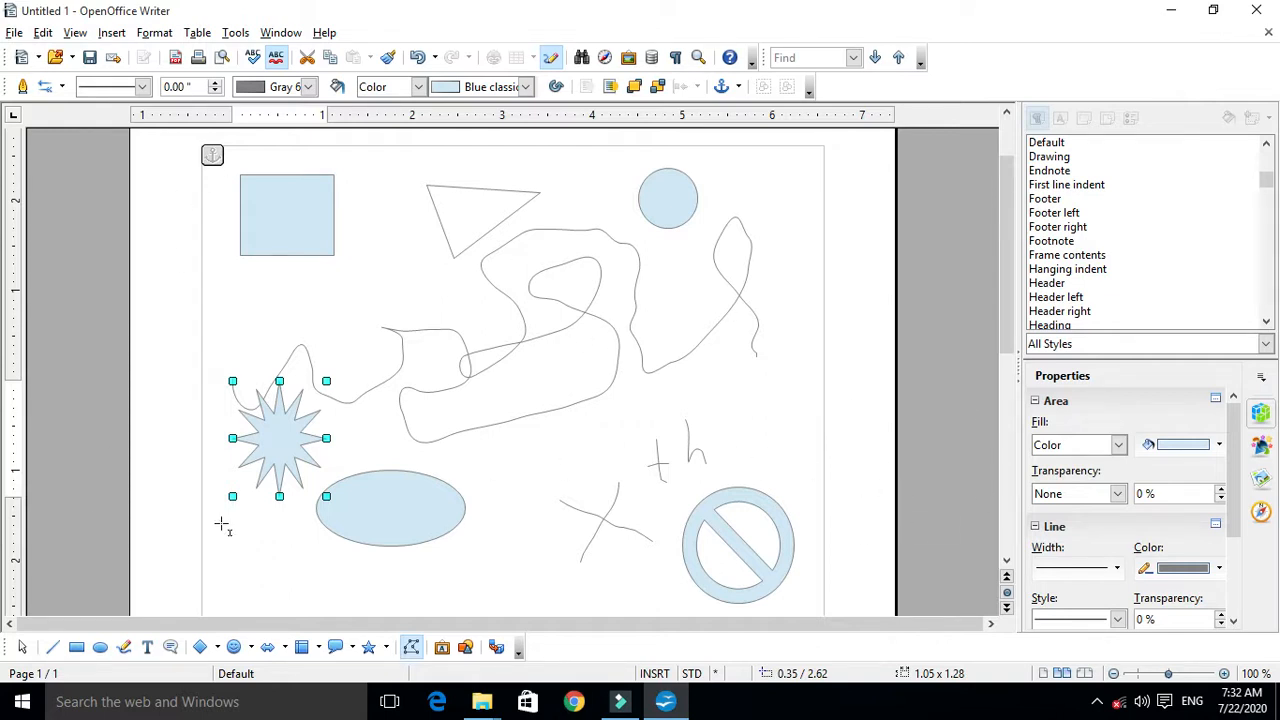
# Draw a horizontal line about 1.56 inches long below the lower ellipse.
pyautogui.click(47, 650)
pyautogui.moveTo(309, 590); pyautogui.dragTo(449, 592)
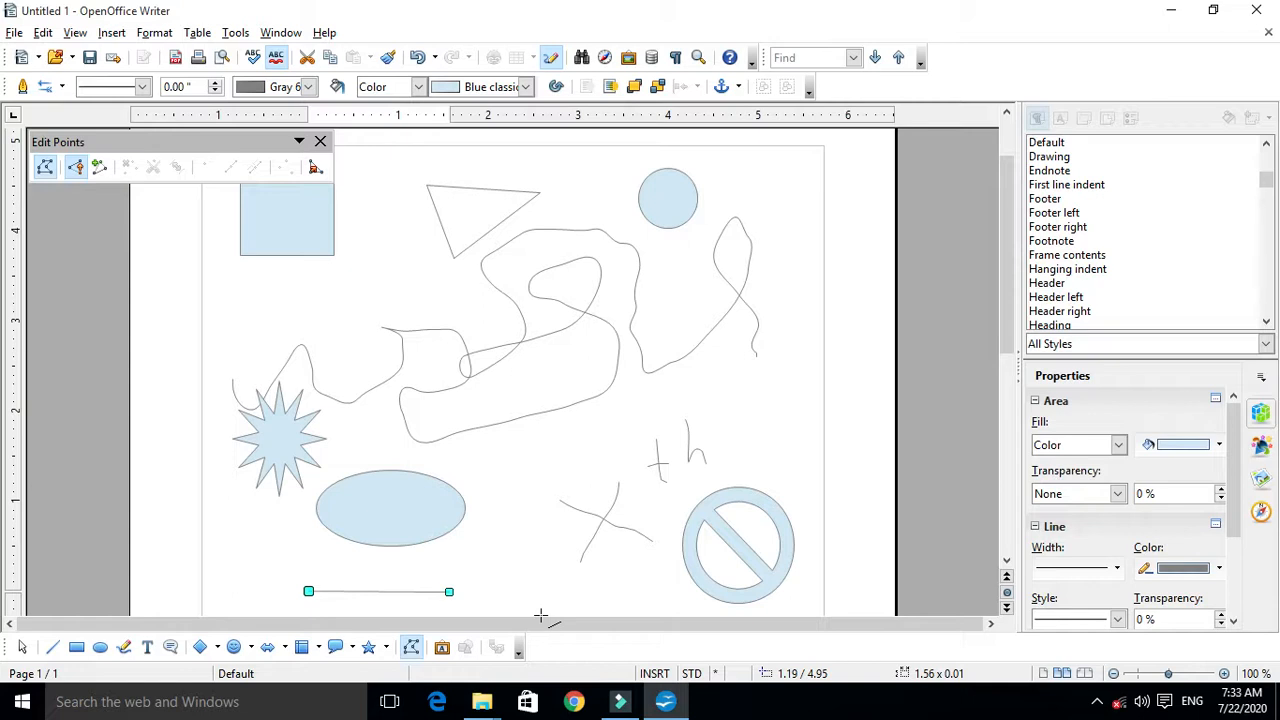
pyautogui.scroll(-2, 540, 612)
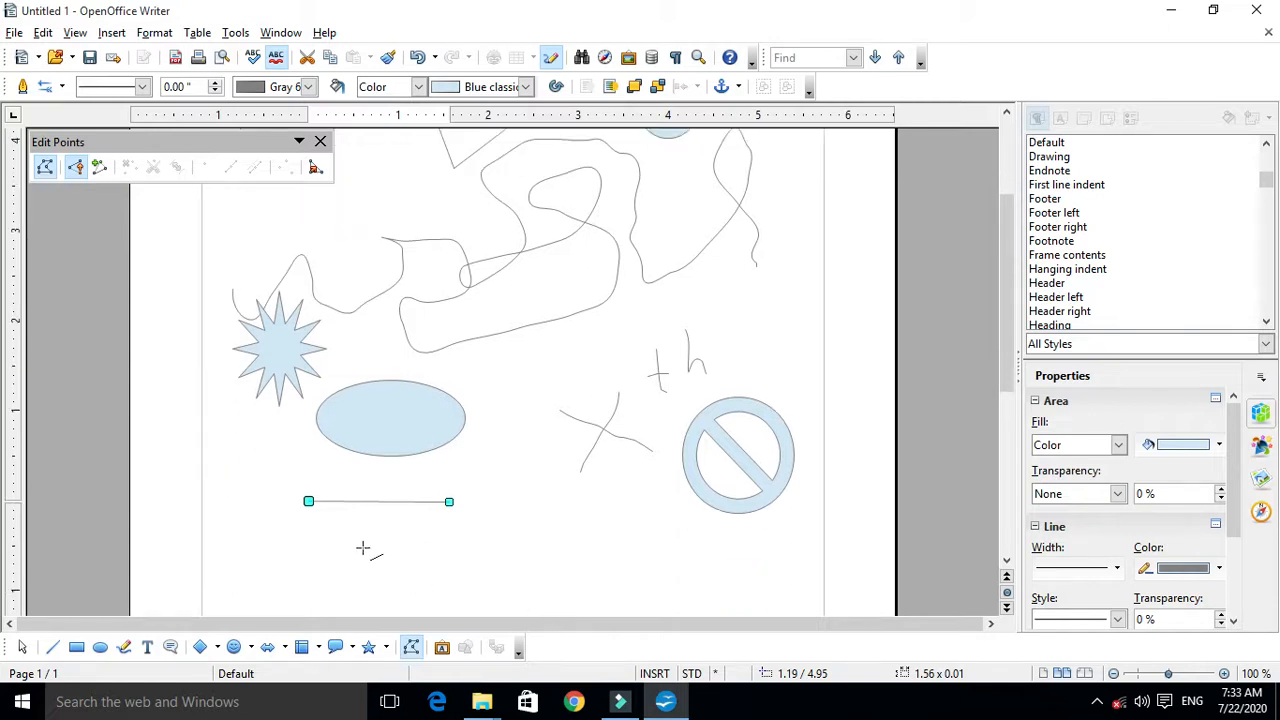
pyautogui.click(445, 500)
# Practise selecting with the Select tool: select the horizontal line below the ellipse, deselect it and select it again.
pyautogui.click(22, 647)
pyautogui.scroll(4, 400, 515)
pyautogui.click(402, 493)
pyautogui.scroll(-4, 410, 520)
pyautogui.click(403, 494)
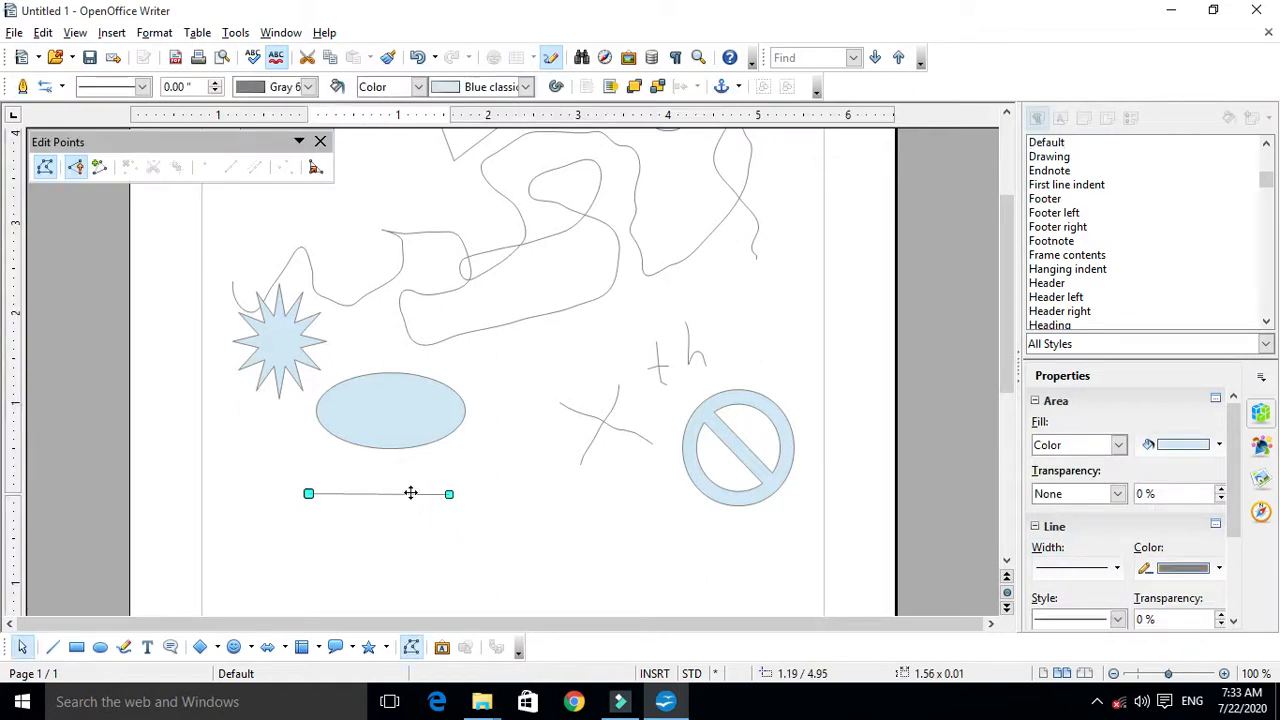
pyautogui.click(514, 486)
pyautogui.scroll(4, 447, 538)
pyautogui.scroll(-4, 447, 538)
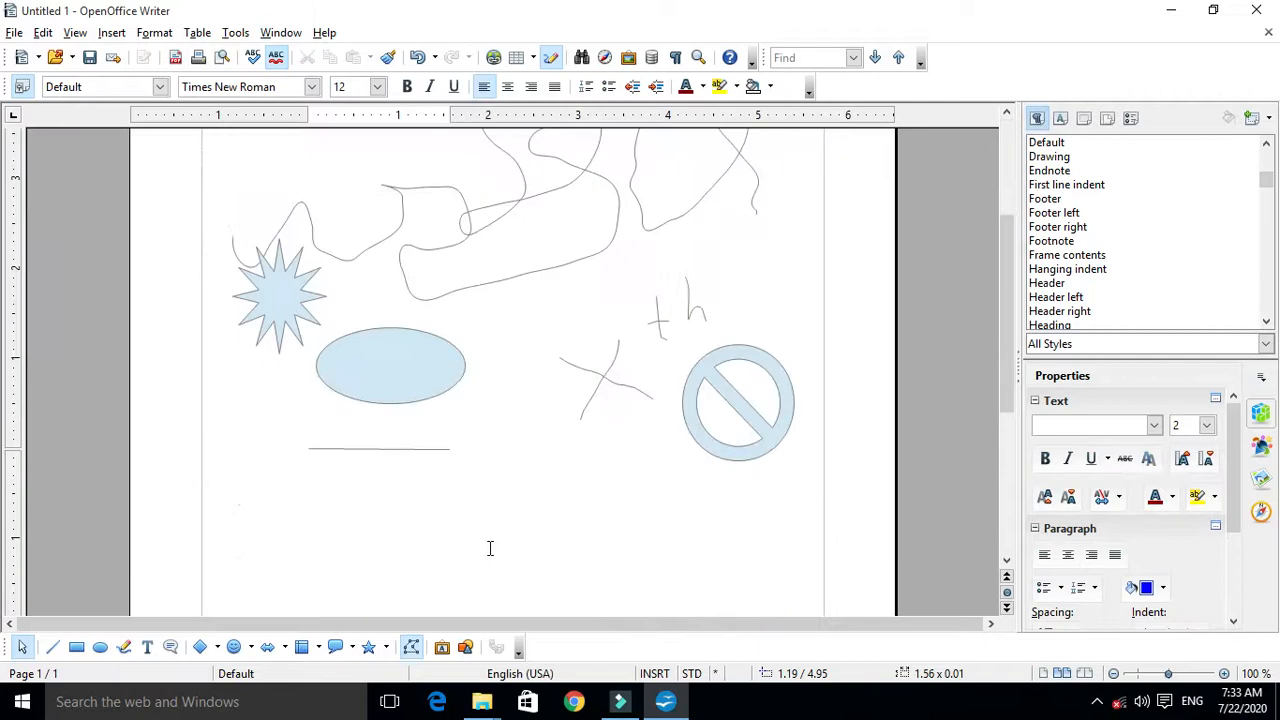
pyautogui.click(412, 455)
pyautogui.click(410, 452)
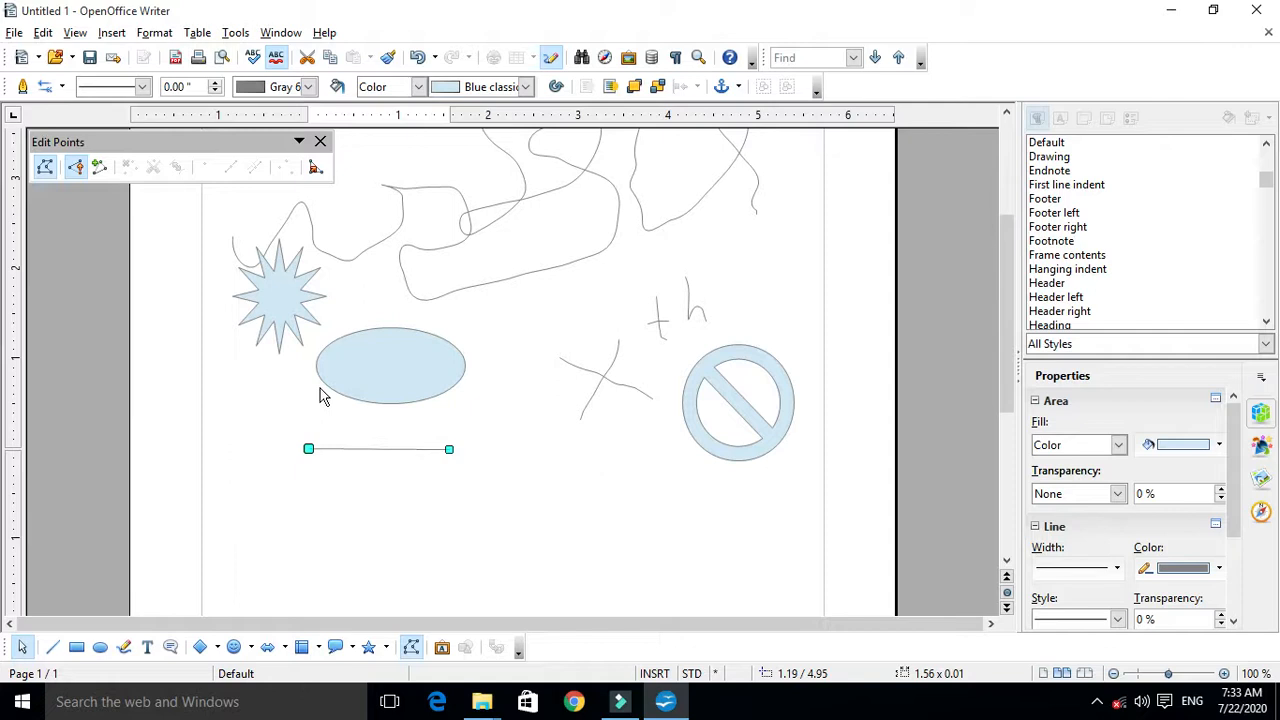
# Open the line formatting settings for the horizontal line below the ellipse and examine the arrow styles offered for its start and end.
pyautogui.click(160, 40)
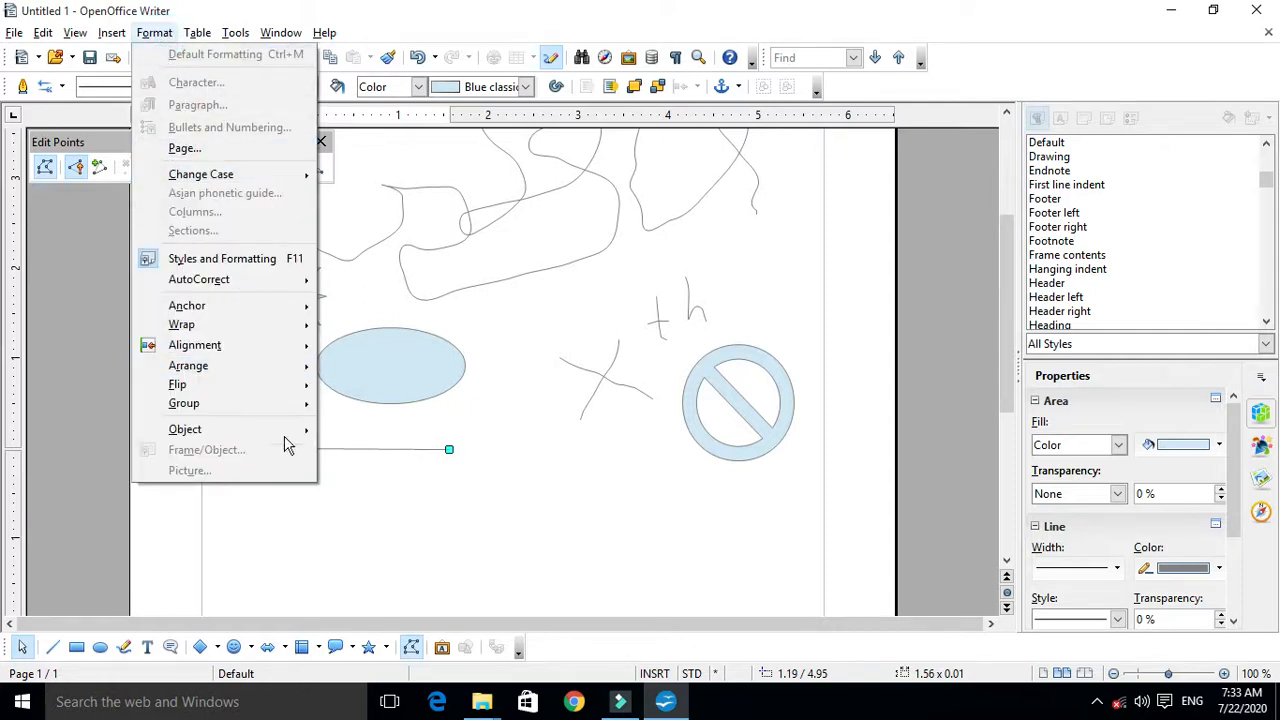
pyautogui.moveTo(296, 434)
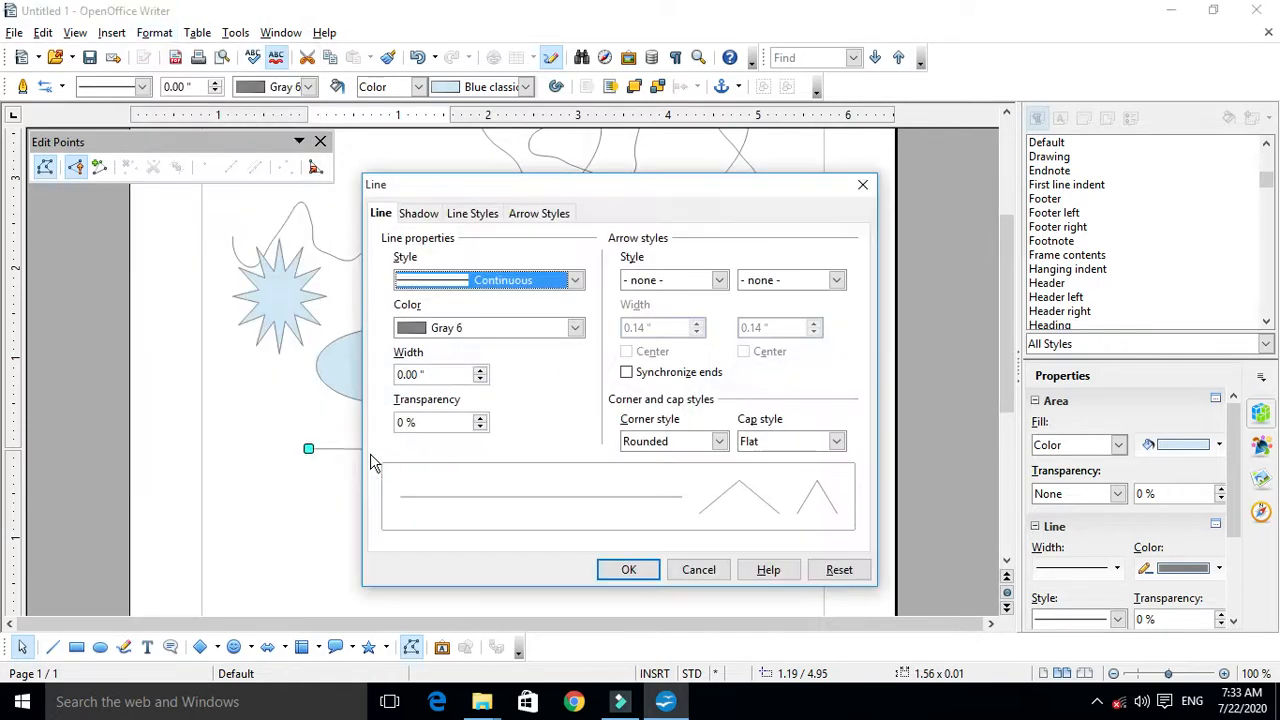
pyautogui.moveTo(616, 184); pyautogui.dragTo(910, 112)
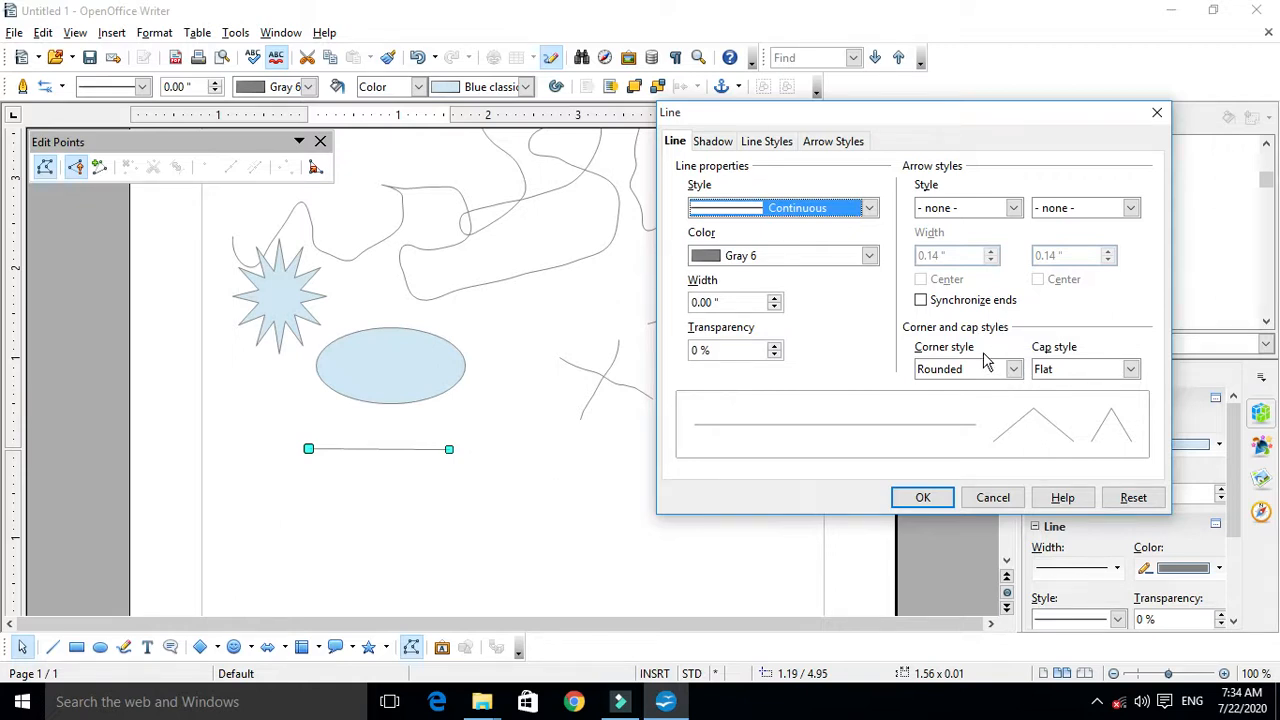
pyautogui.click(1000, 215)
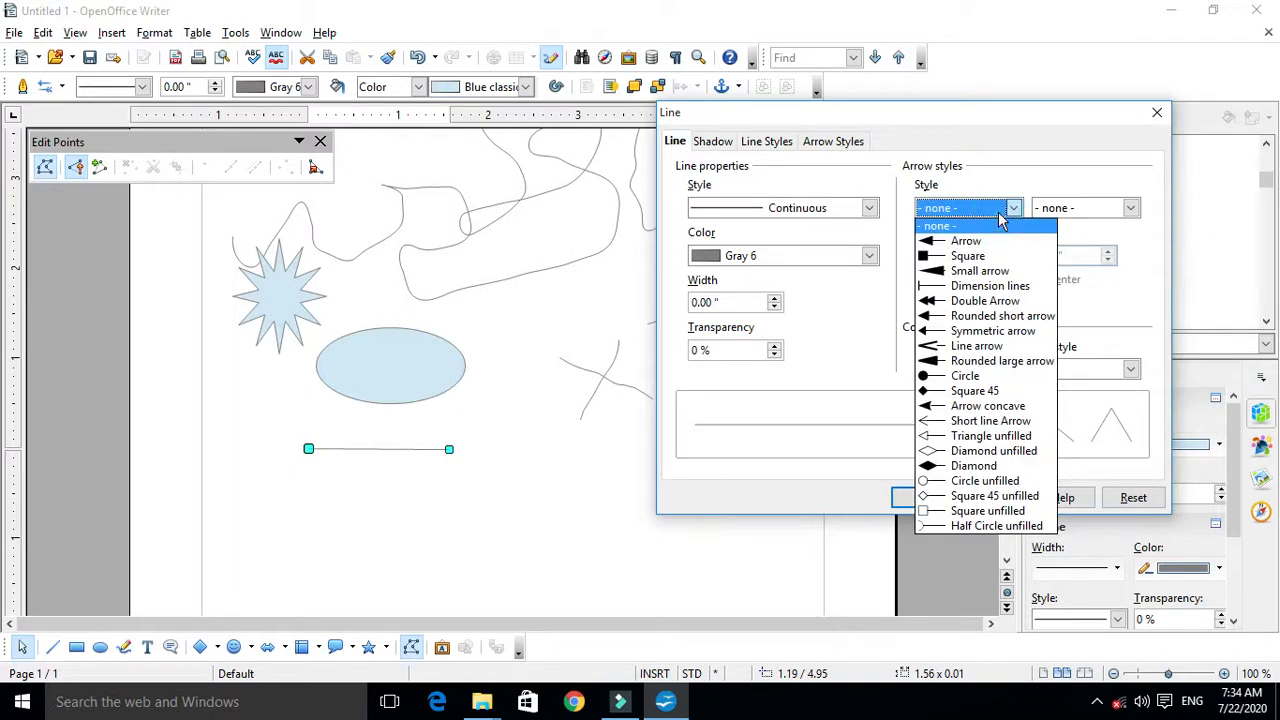
pyautogui.click(1000, 215)
pyautogui.click(1066, 210)
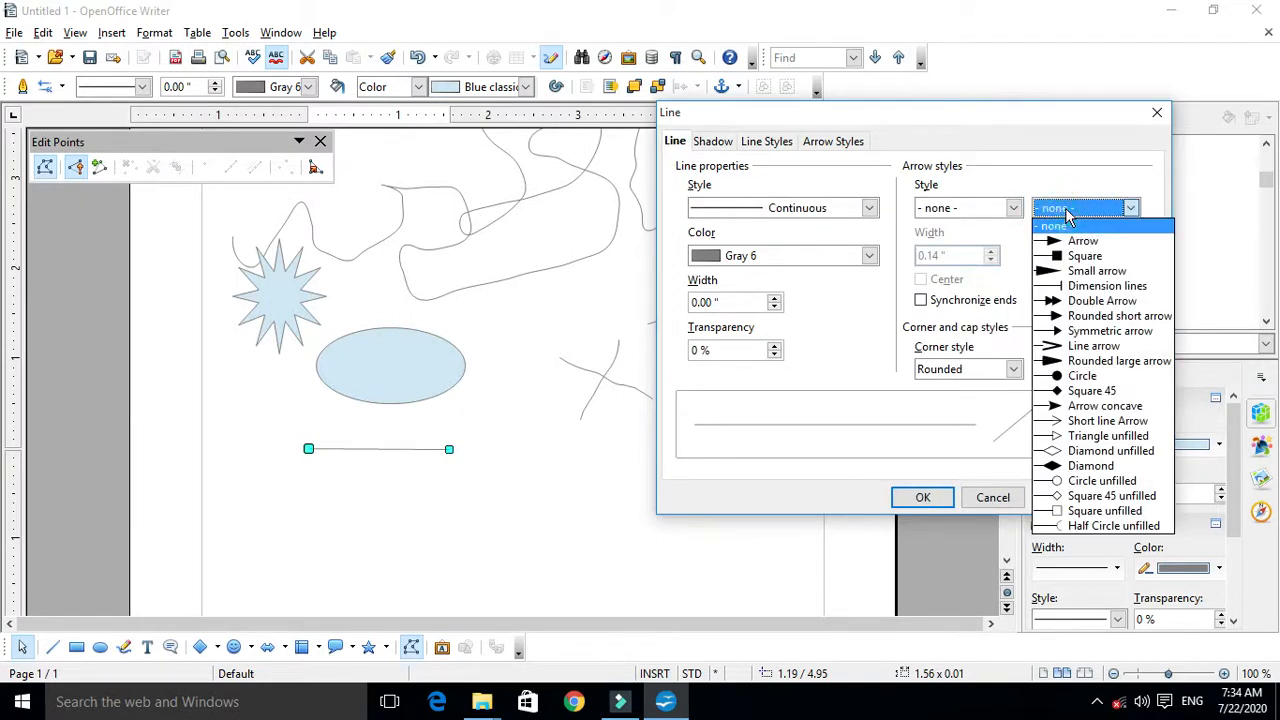
pyautogui.click(1066, 212)
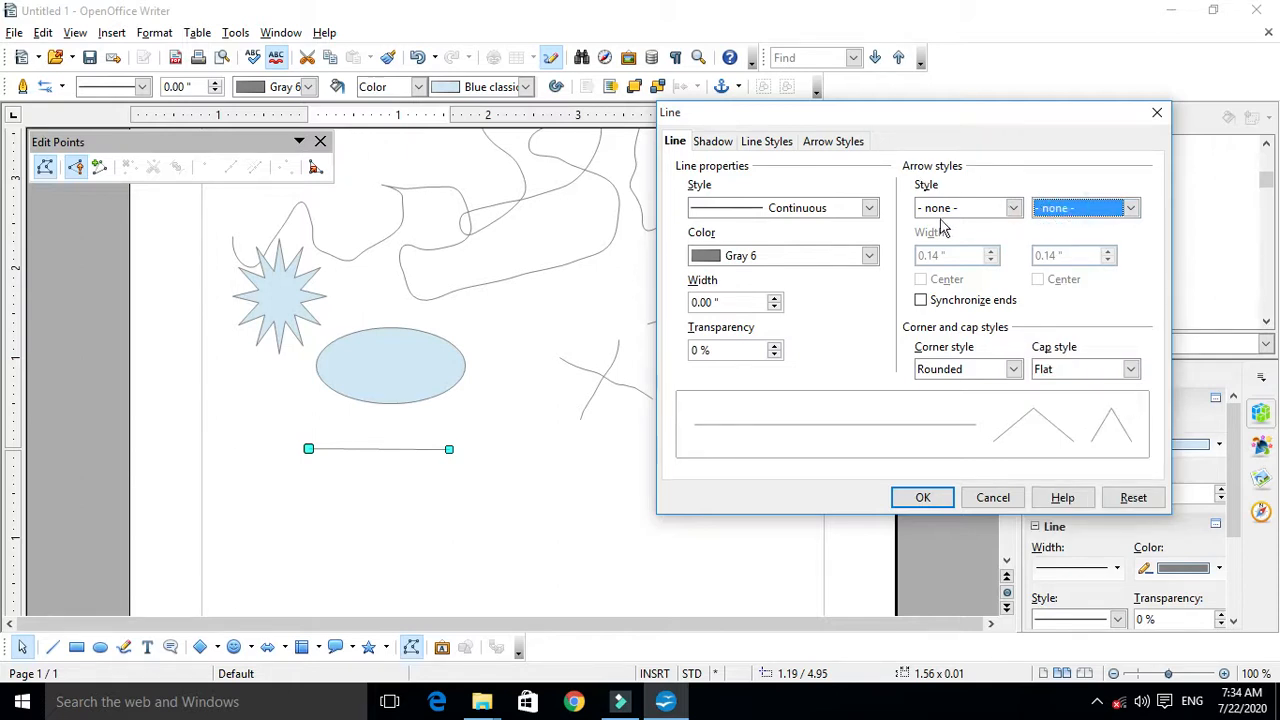
pyautogui.click(1003, 220)
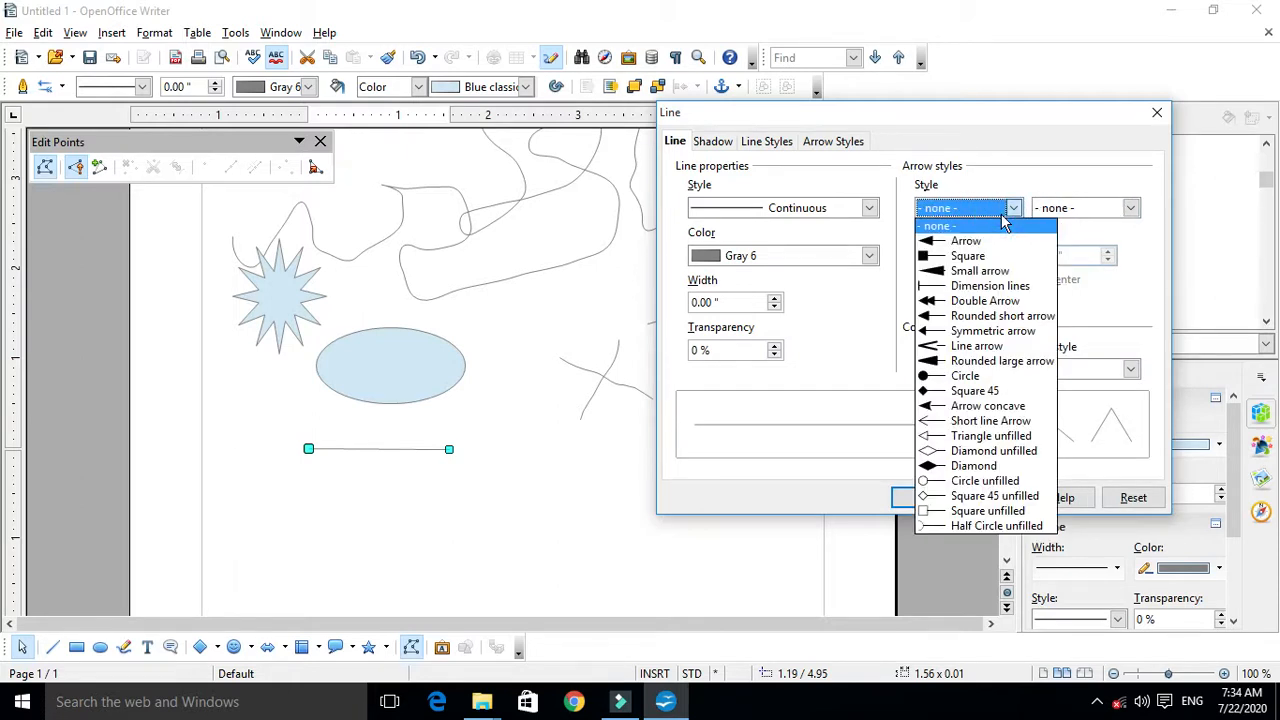
pyautogui.click(1005, 212)
pyautogui.click(1107, 215)
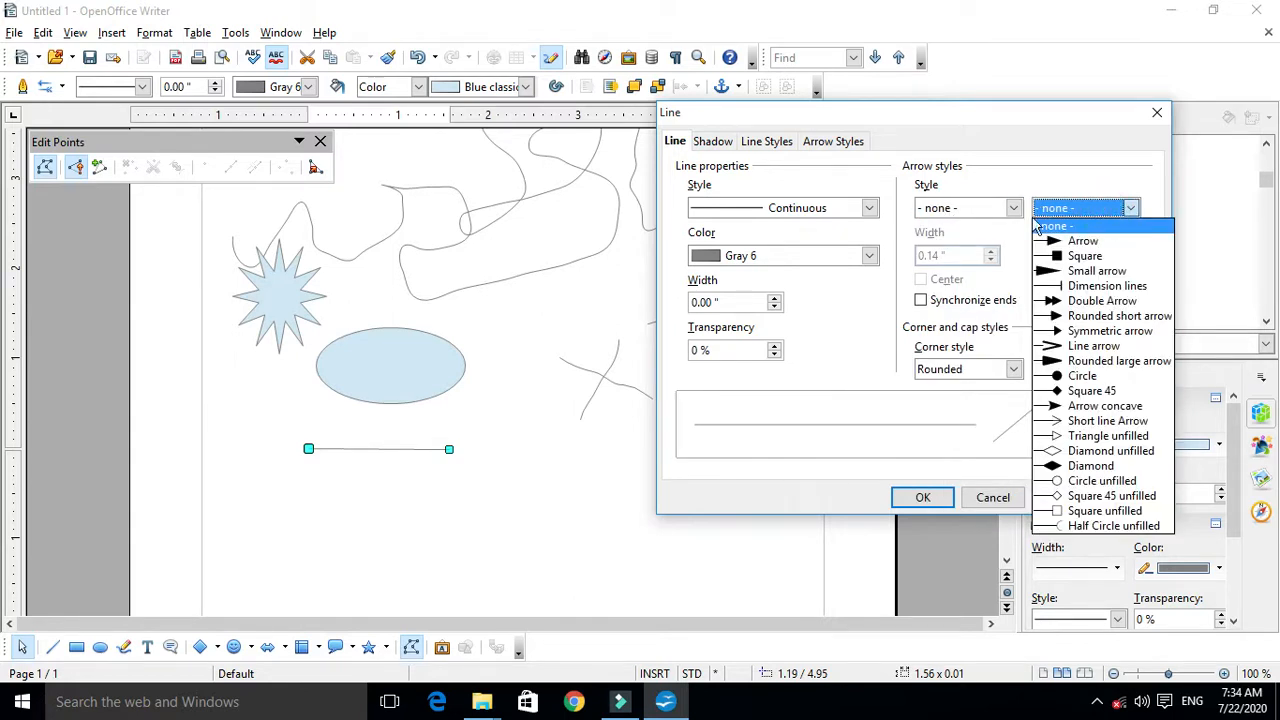
pyautogui.click(995, 210)
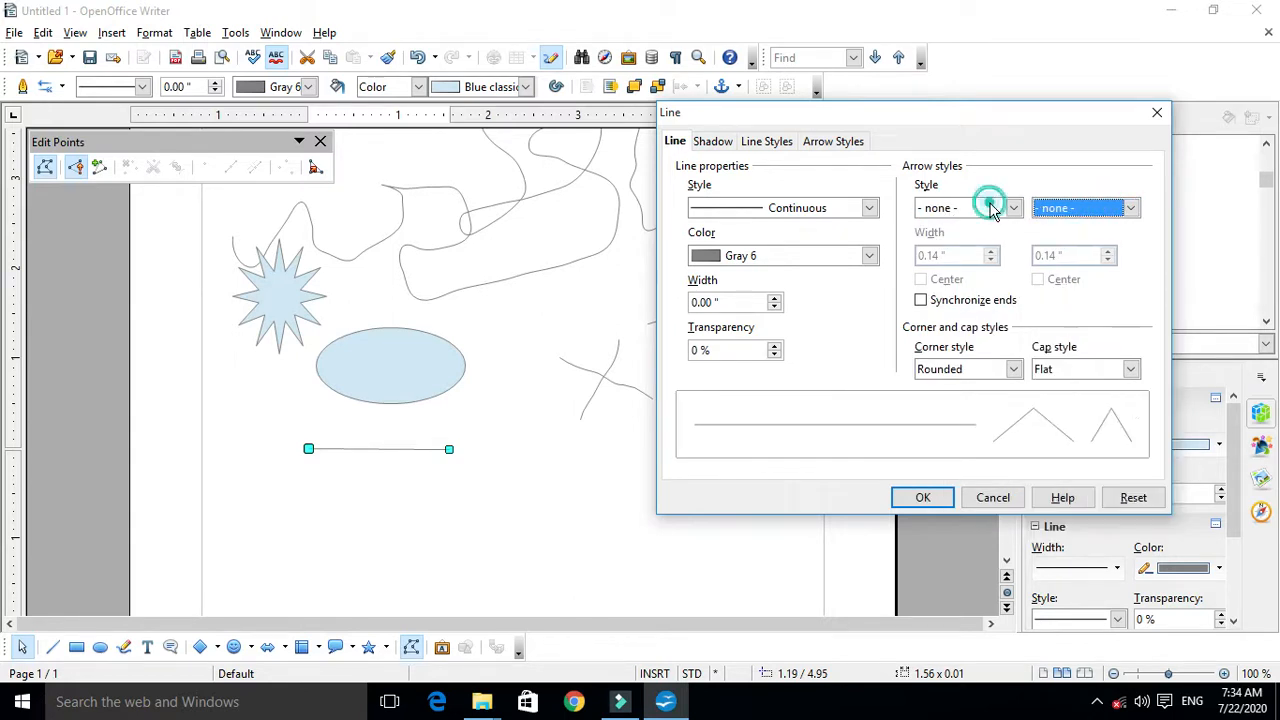
pyautogui.click(1130, 208)
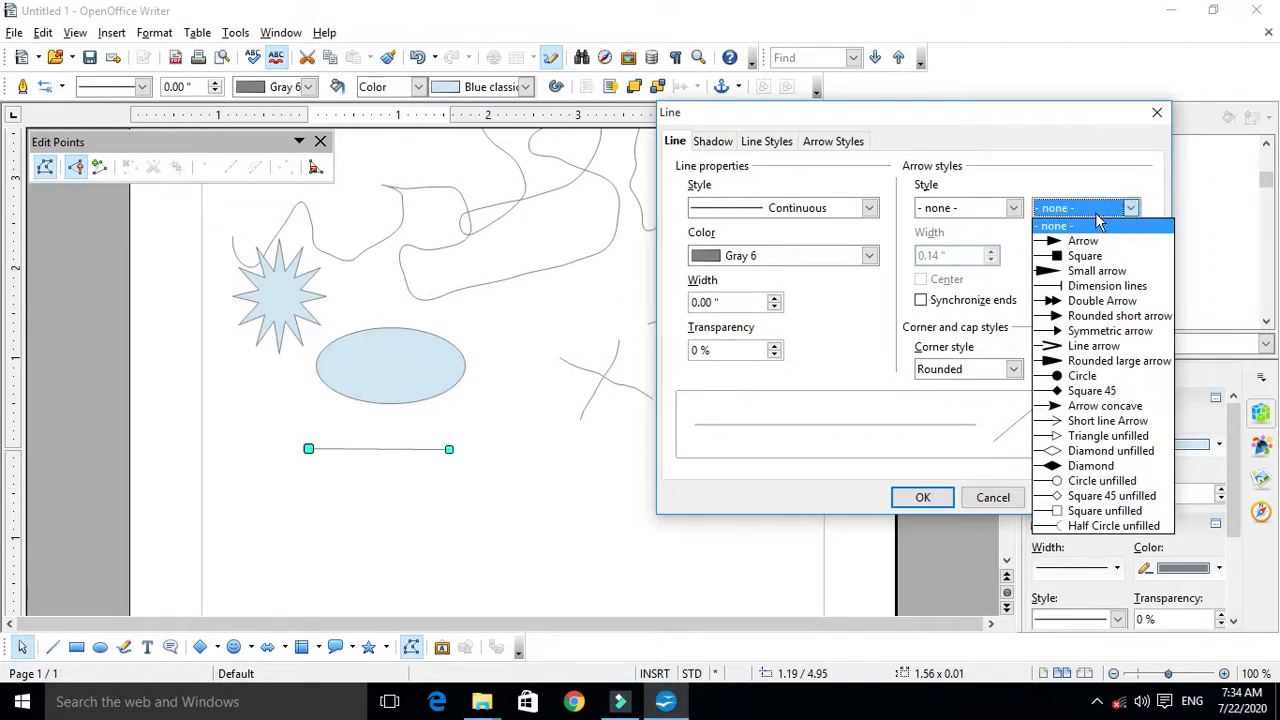
pyautogui.click(978, 220)
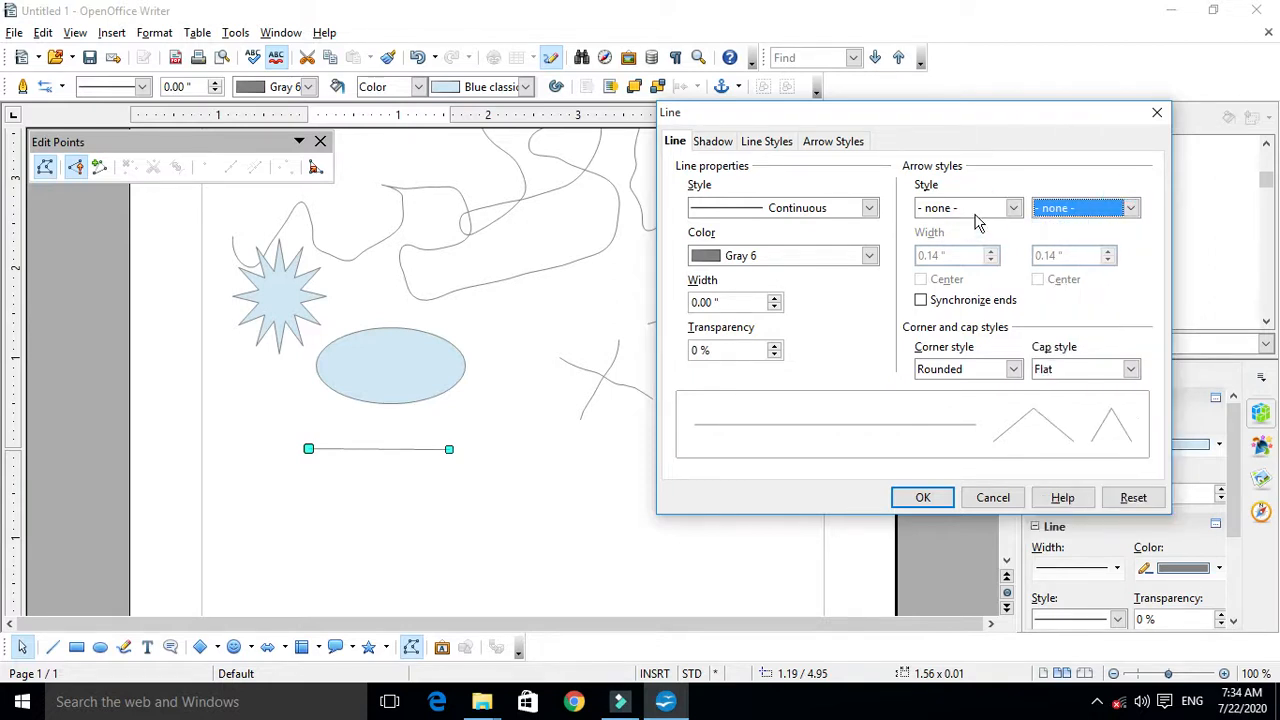
# Give the horizontal line's right end the Diamond arrow style, apply it and deselect the line.
pyautogui.click(1057, 210)
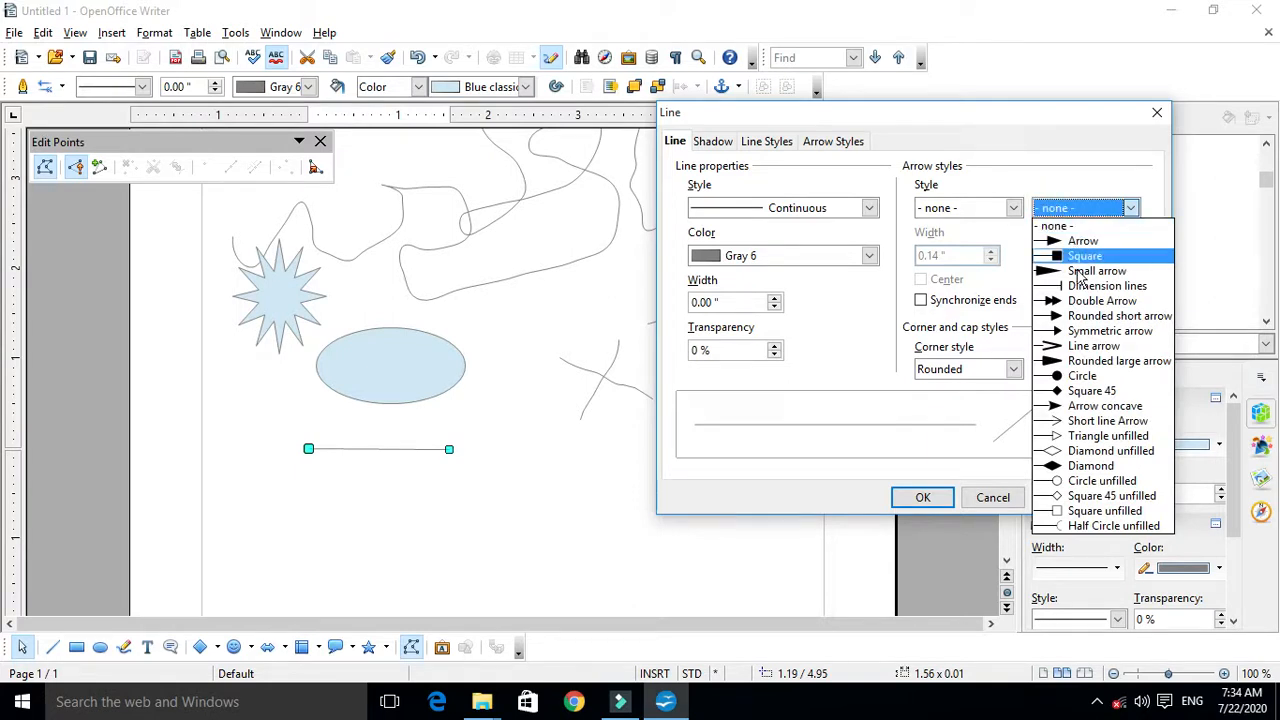
pyautogui.click(1090, 468)
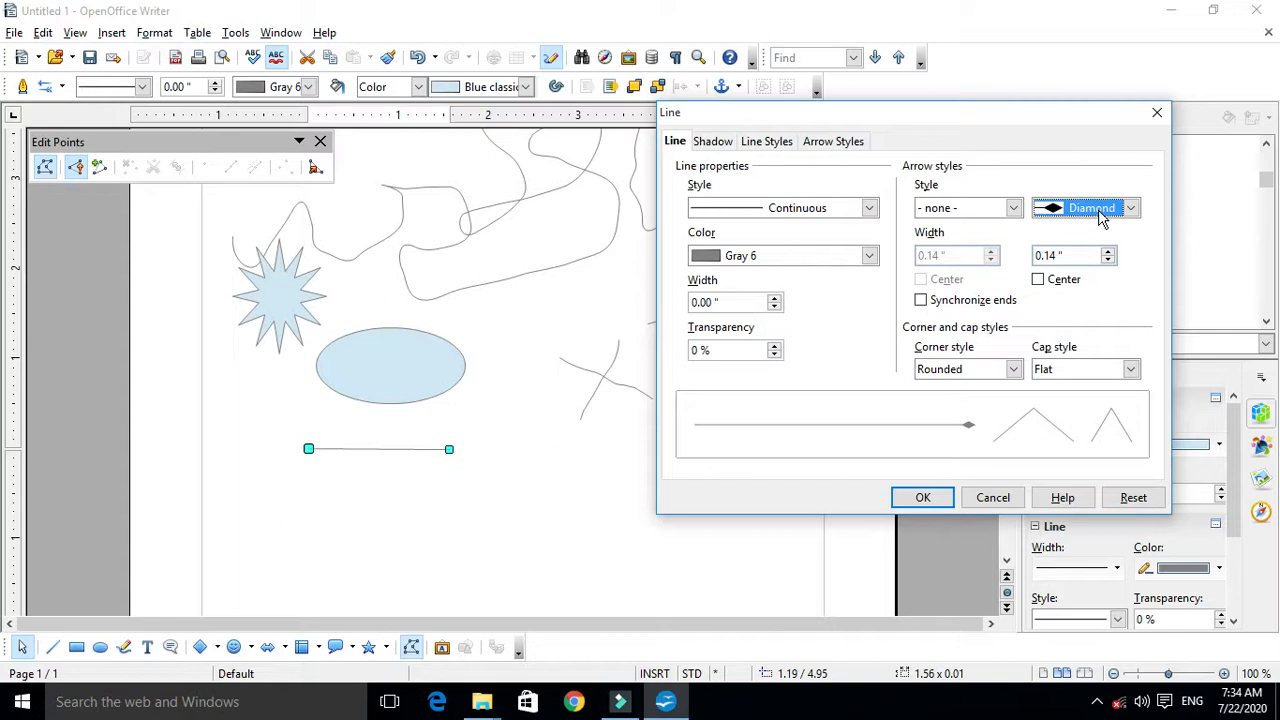
pyautogui.click(935, 500)
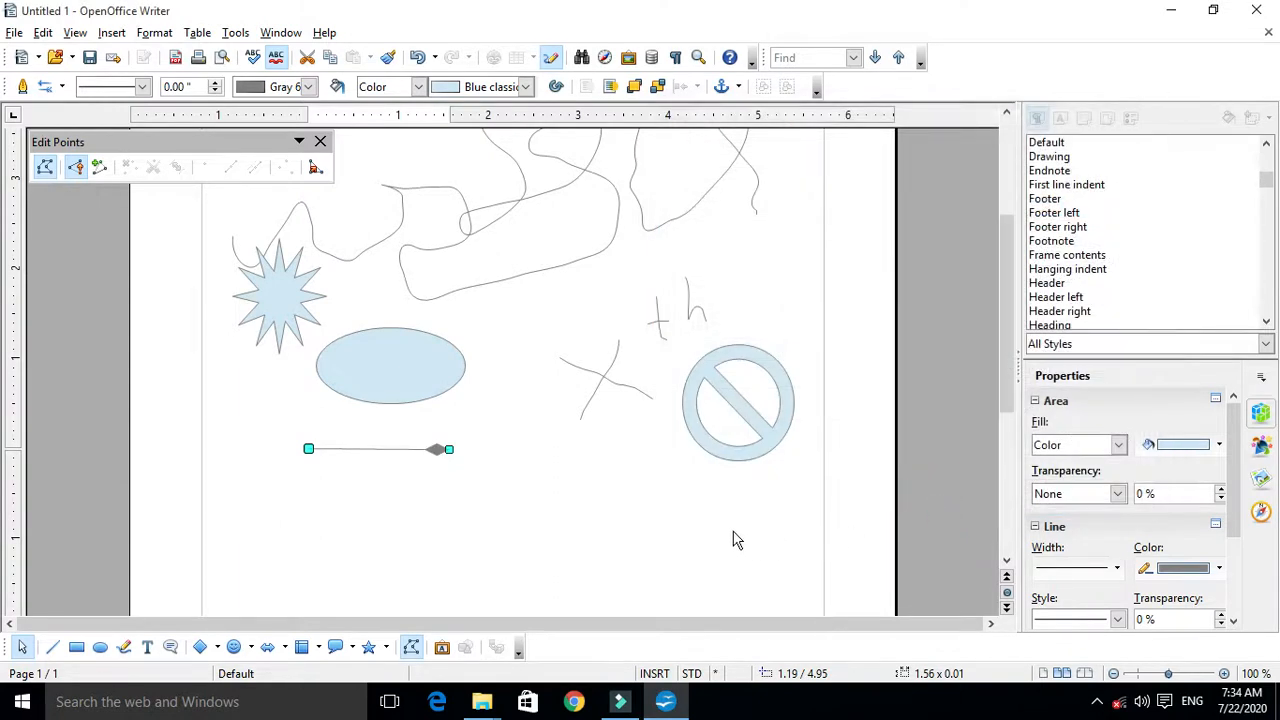
pyautogui.click(576, 508)
# Select the diamond-ended line and extend its right endpoint to make it about 2.24 inches long.
pyautogui.scroll(-3, 576, 524)
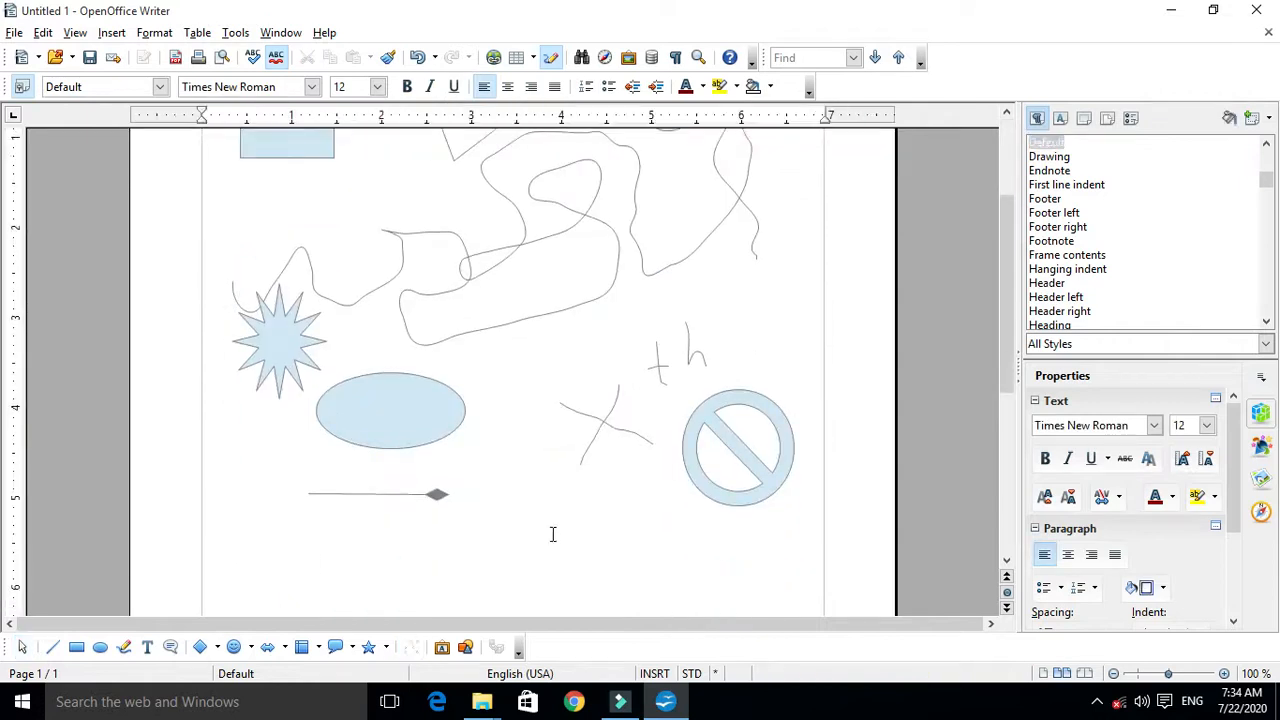
pyautogui.click(428, 496)
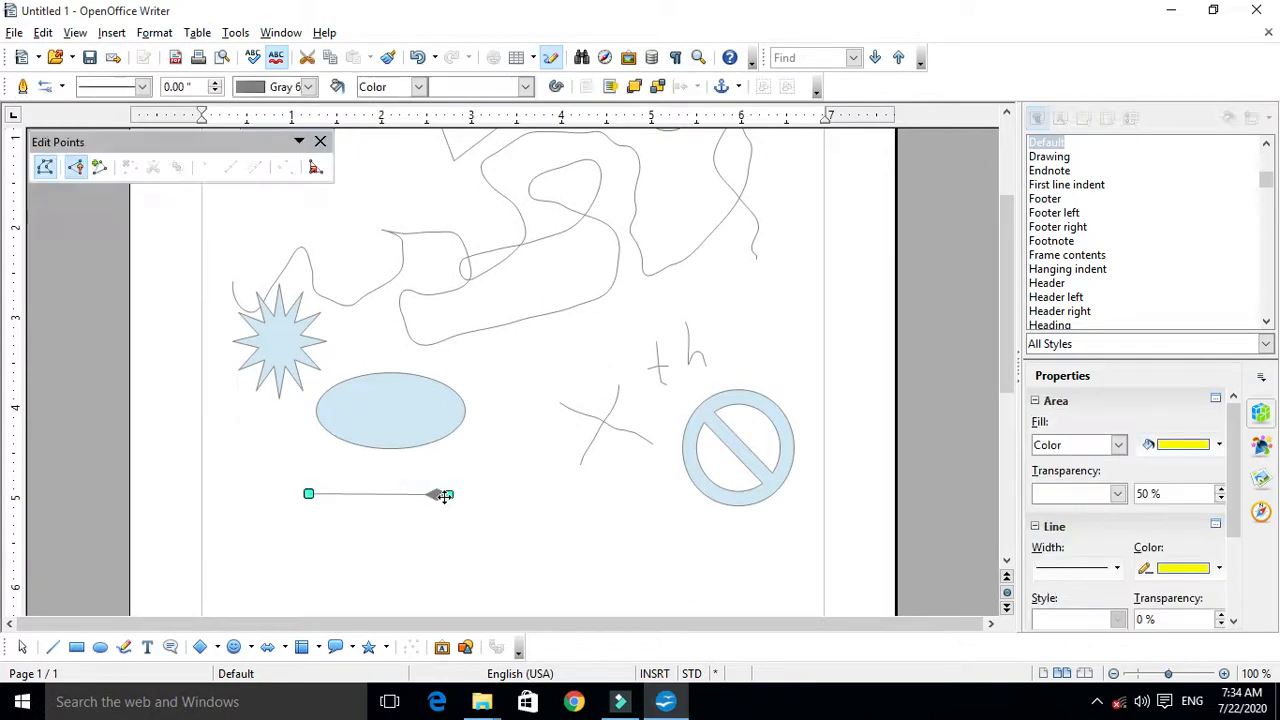
pyautogui.moveTo(452, 501); pyautogui.dragTo(513, 504)
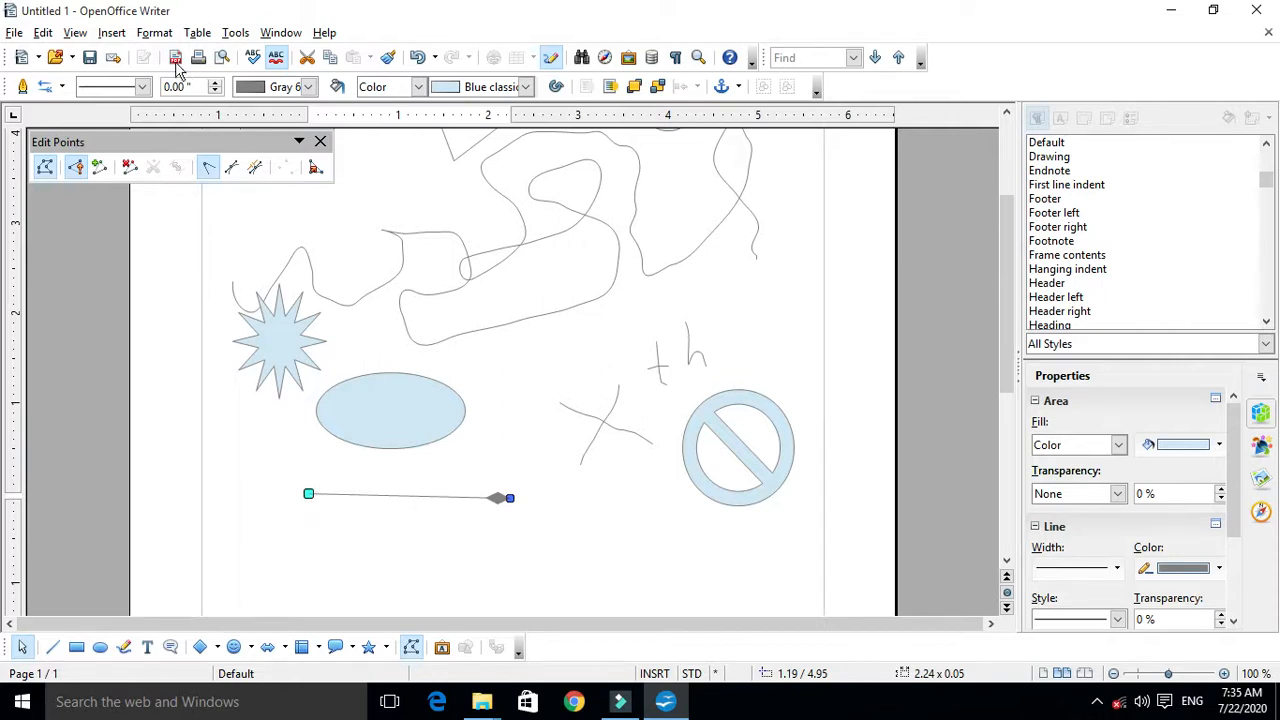
# Change the line's right-end style to Arrow concave and raise that endpoint slightly to make the line level.
pyautogui.click(145, 33)
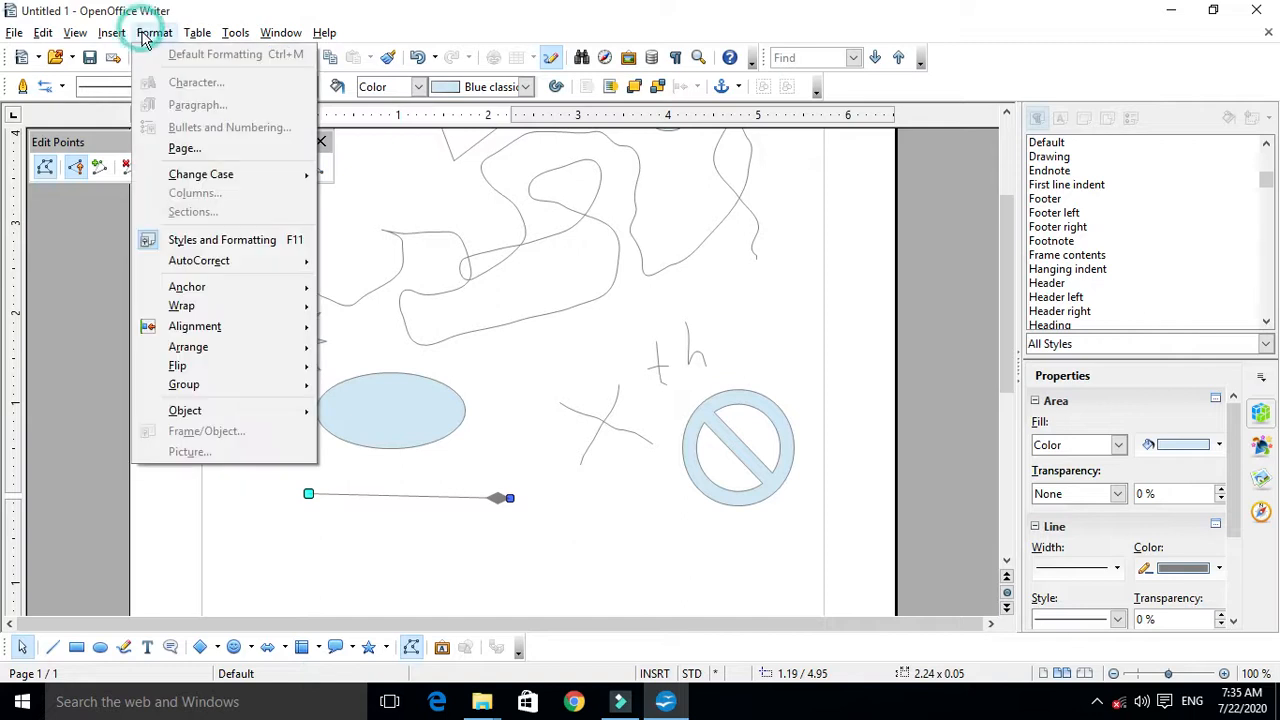
pyautogui.moveTo(196, 414)
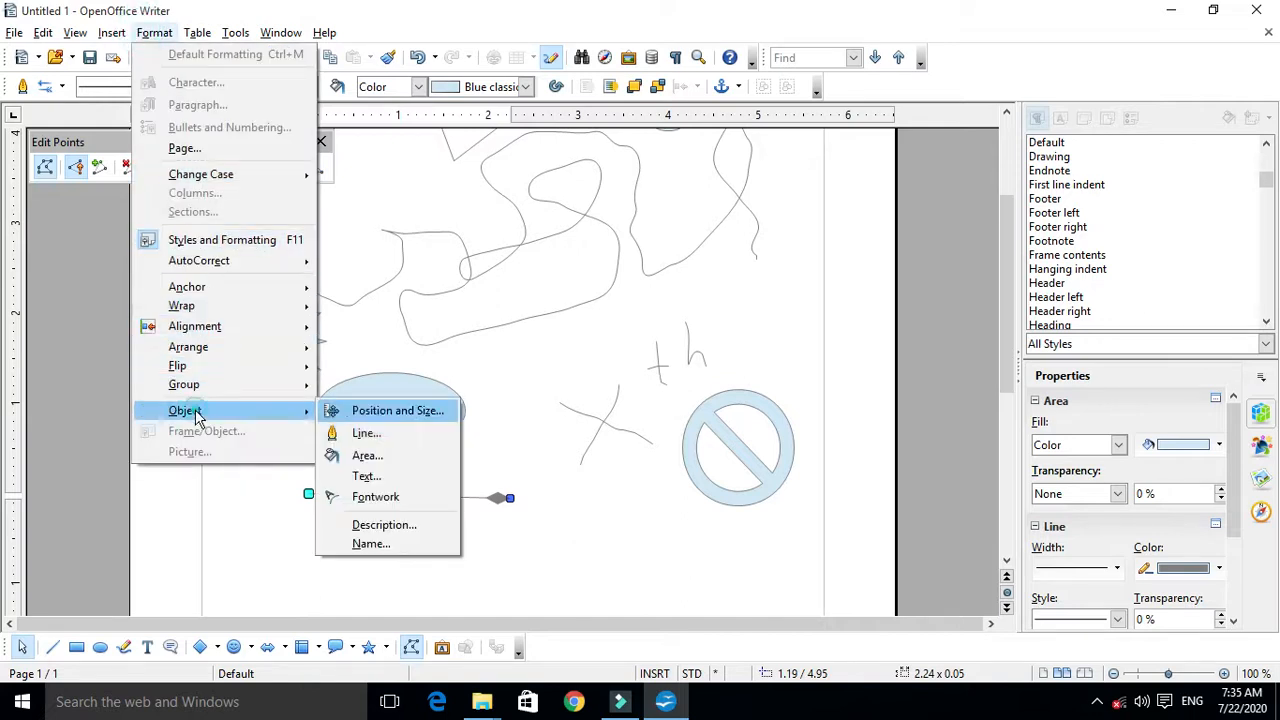
pyautogui.click(399, 440)
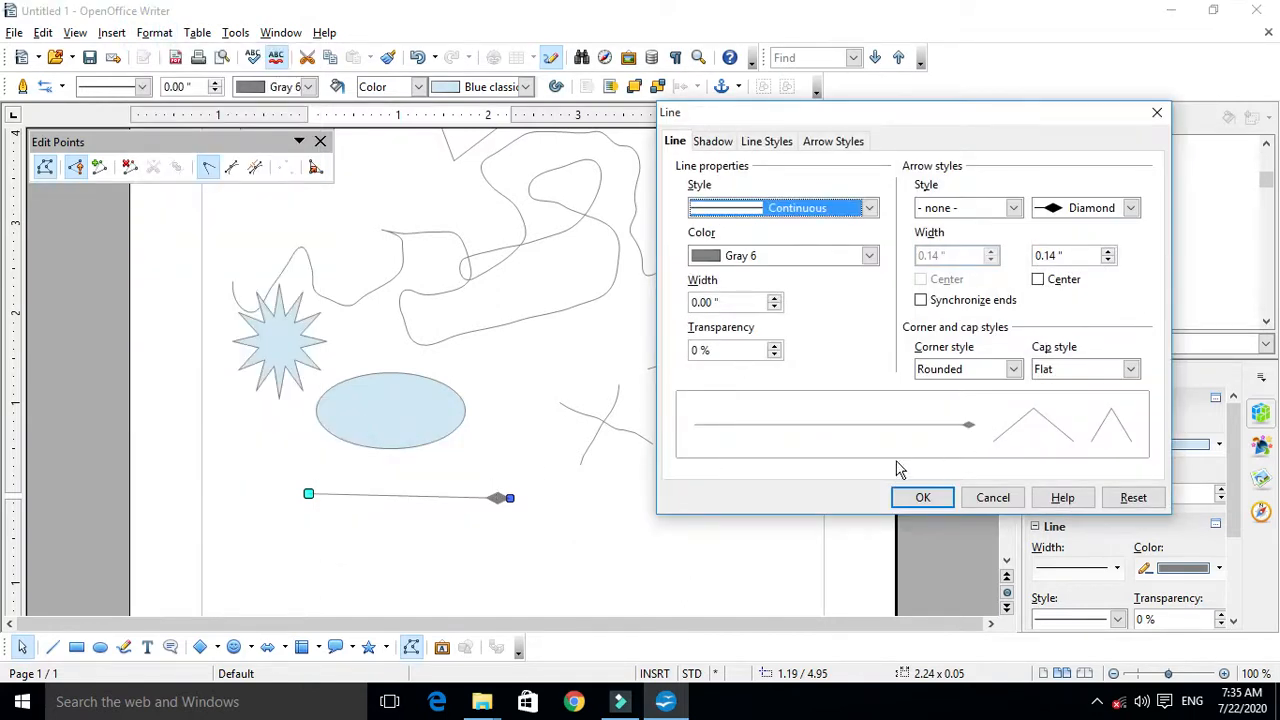
pyautogui.click(1130, 208)
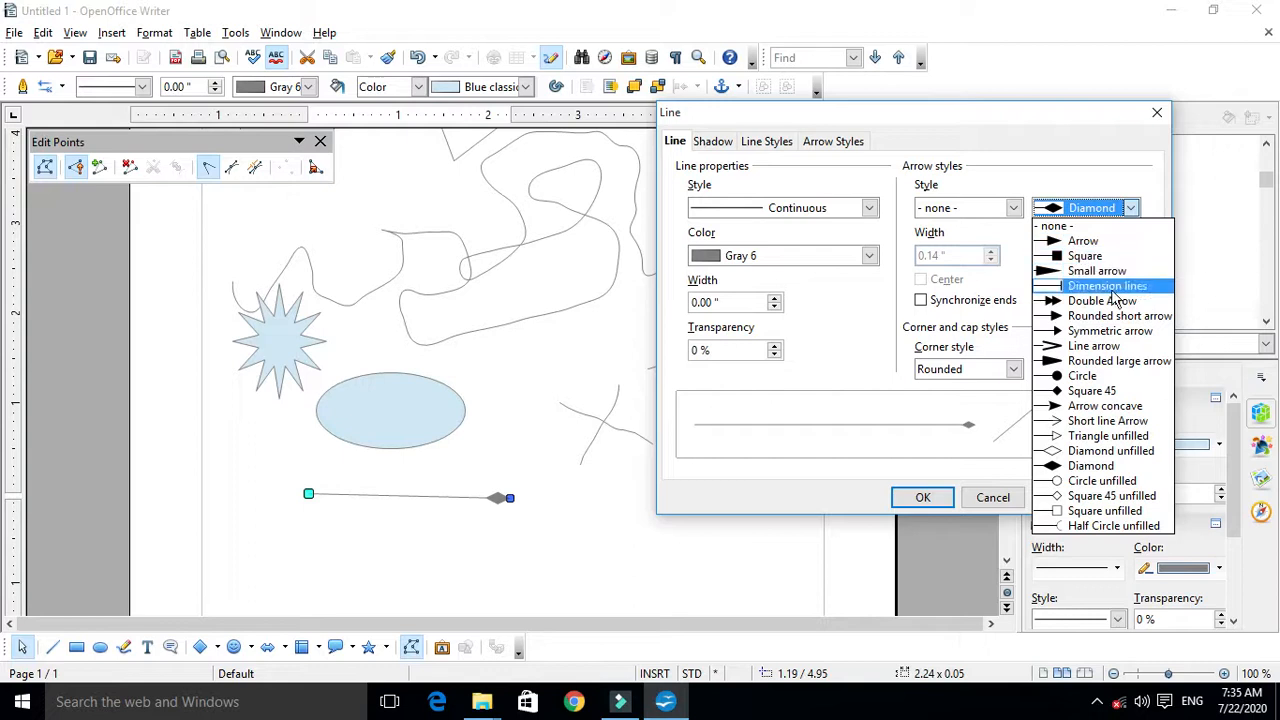
pyautogui.click(1116, 410)
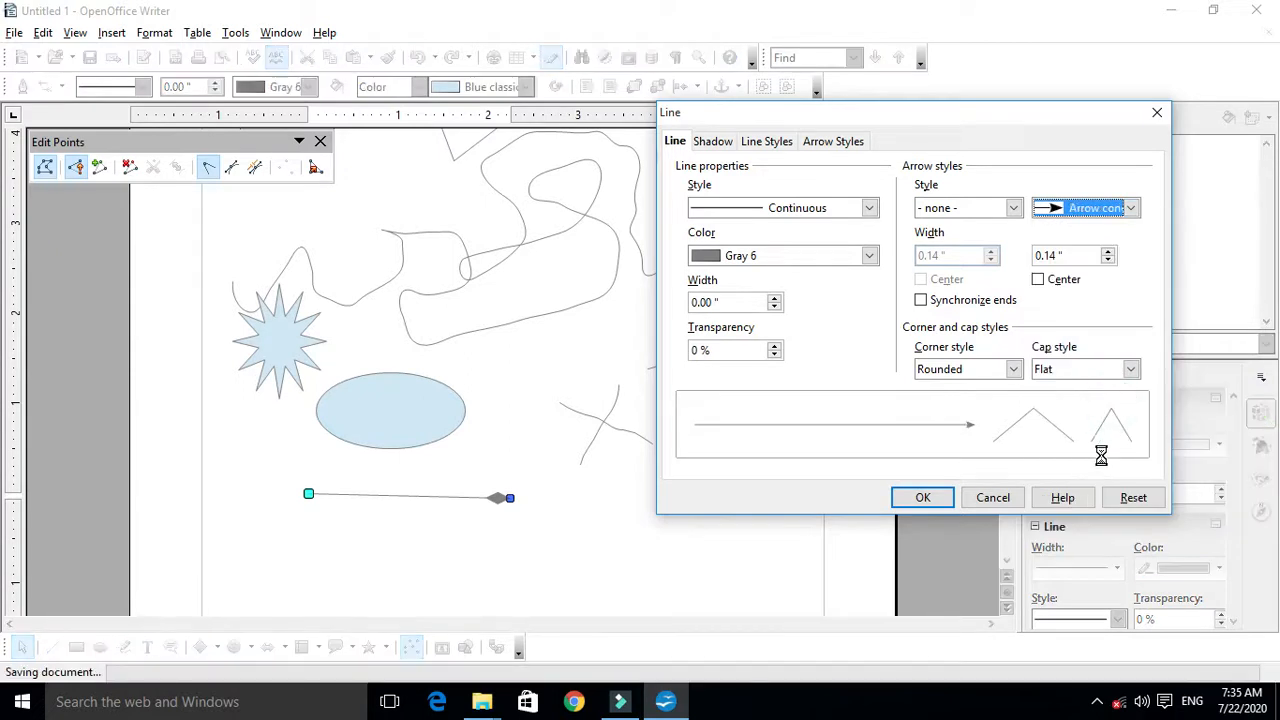
pyautogui.click(926, 505)
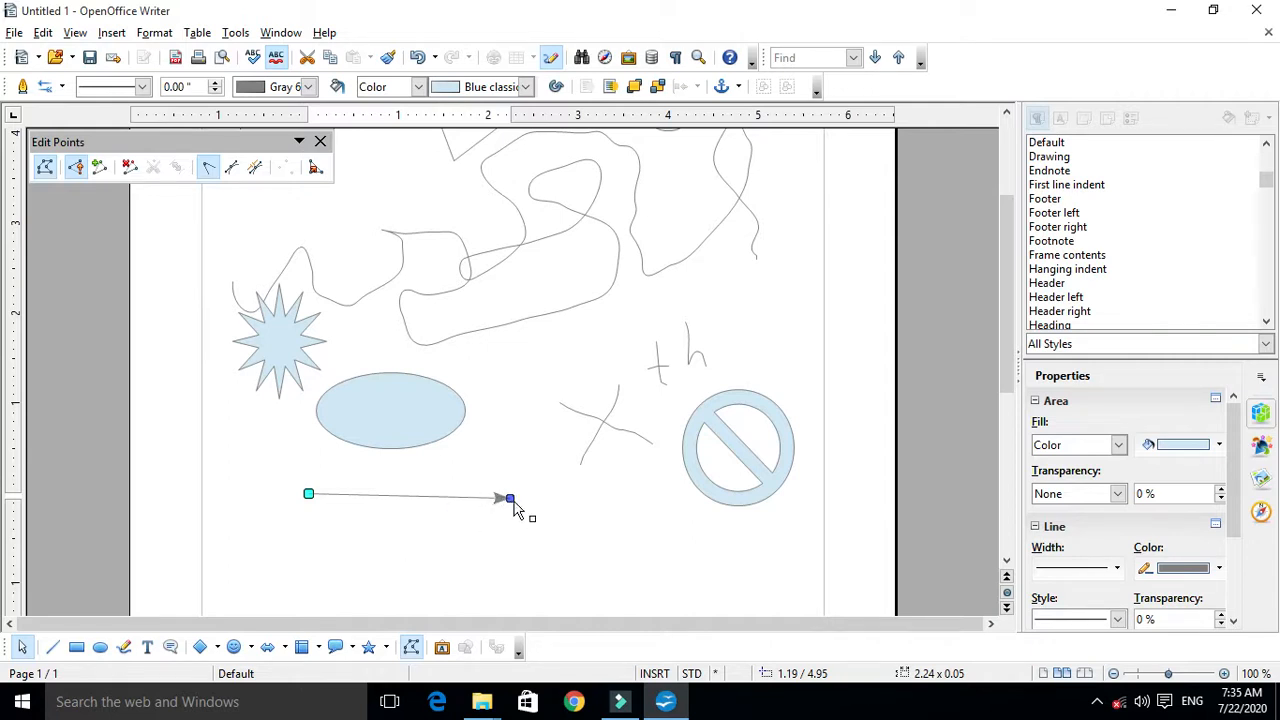
pyautogui.moveTo(511, 497); pyautogui.dragTo(514, 493)
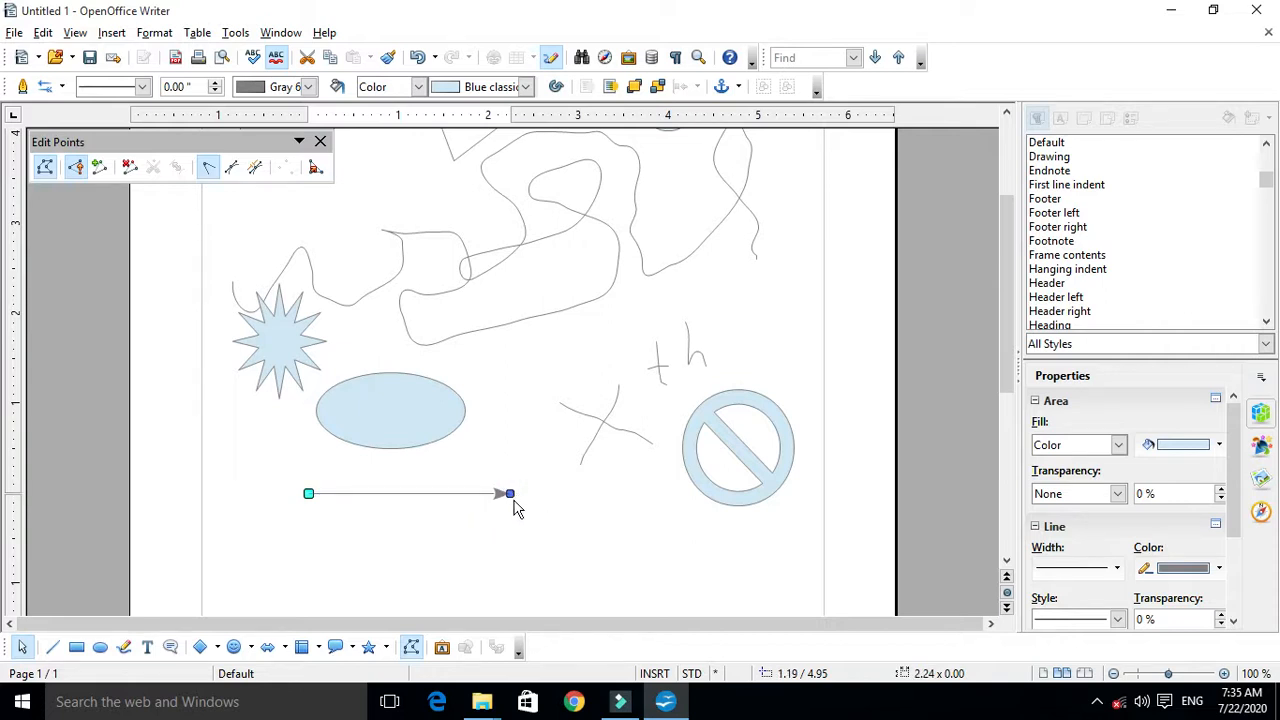
# Set the line's left-end style to Arrow concave as well, apply it and deselect the line.
pyautogui.click(369, 494)
pyautogui.click(148, 33)
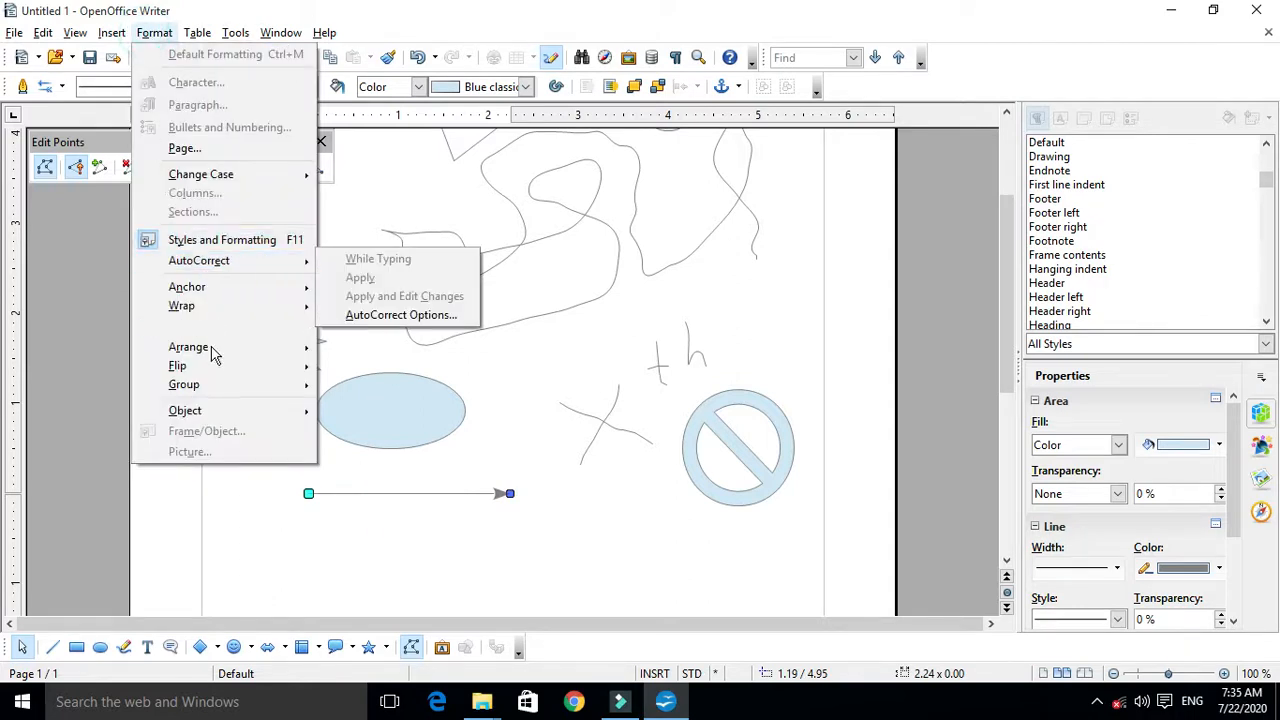
pyautogui.moveTo(300, 411)
pyautogui.click(389, 428)
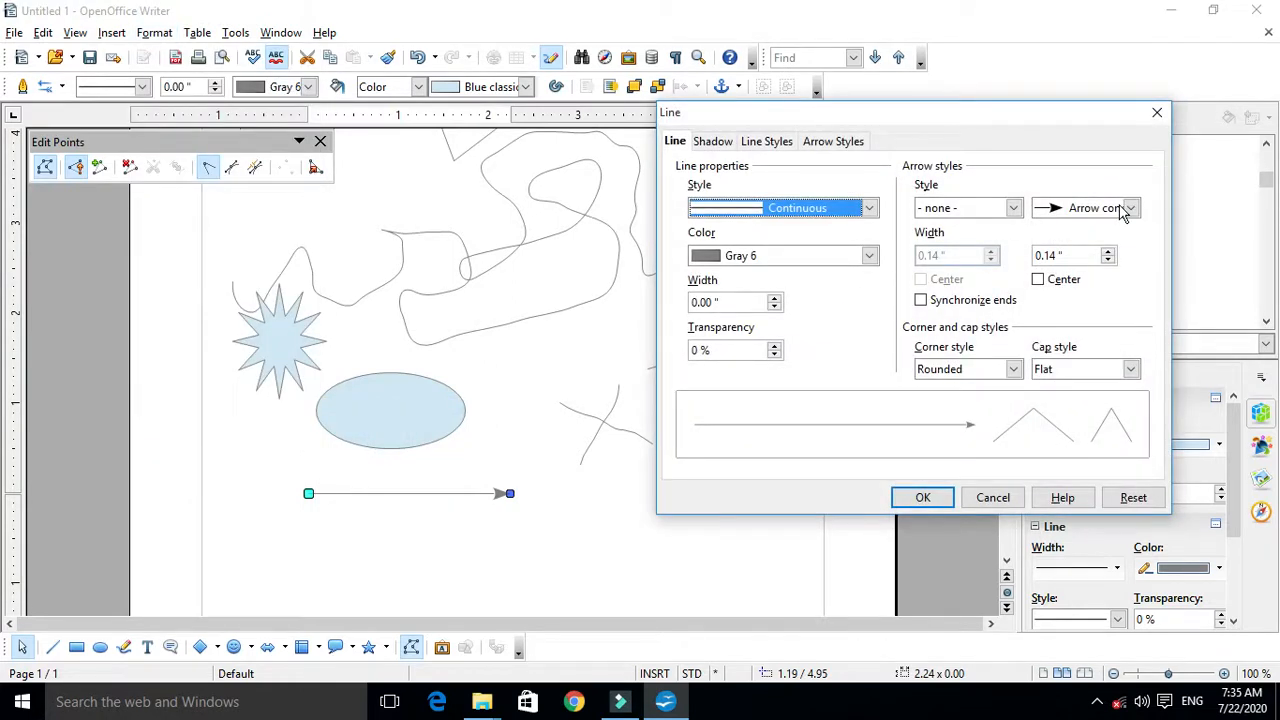
pyautogui.click(1013, 208)
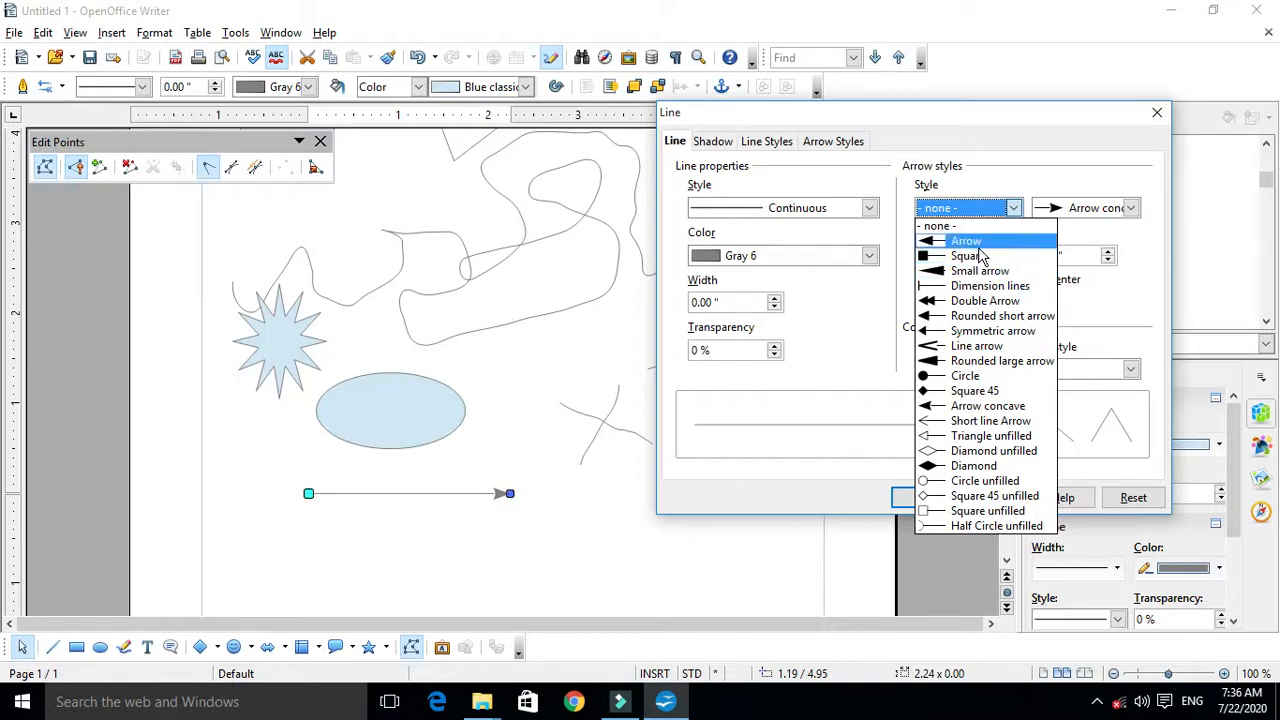
pyautogui.click(978, 406)
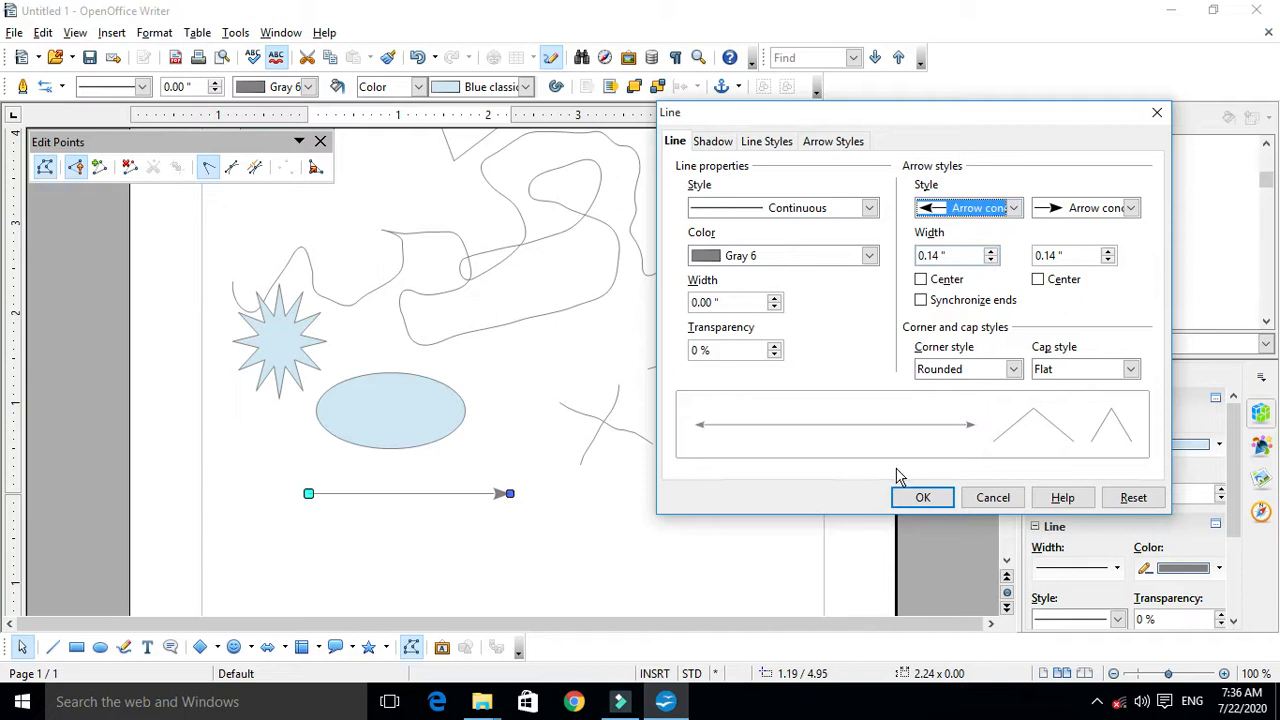
pyautogui.click(925, 500)
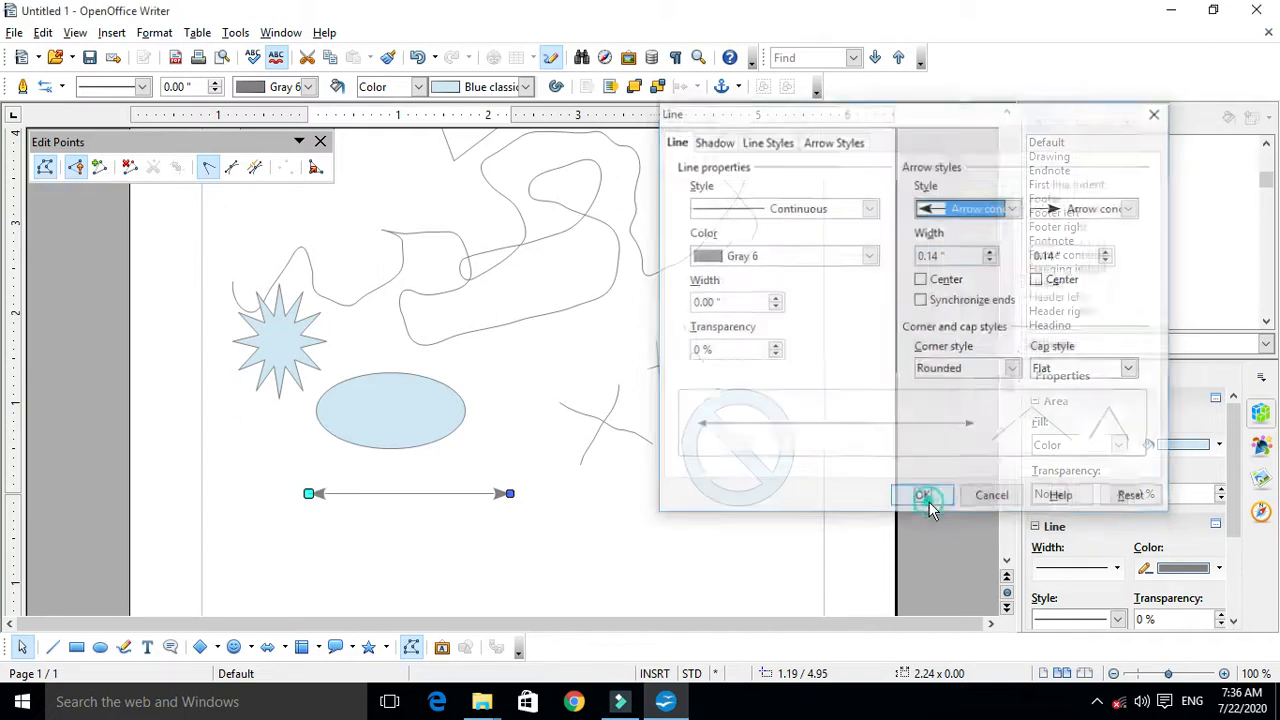
pyautogui.click(431, 540)
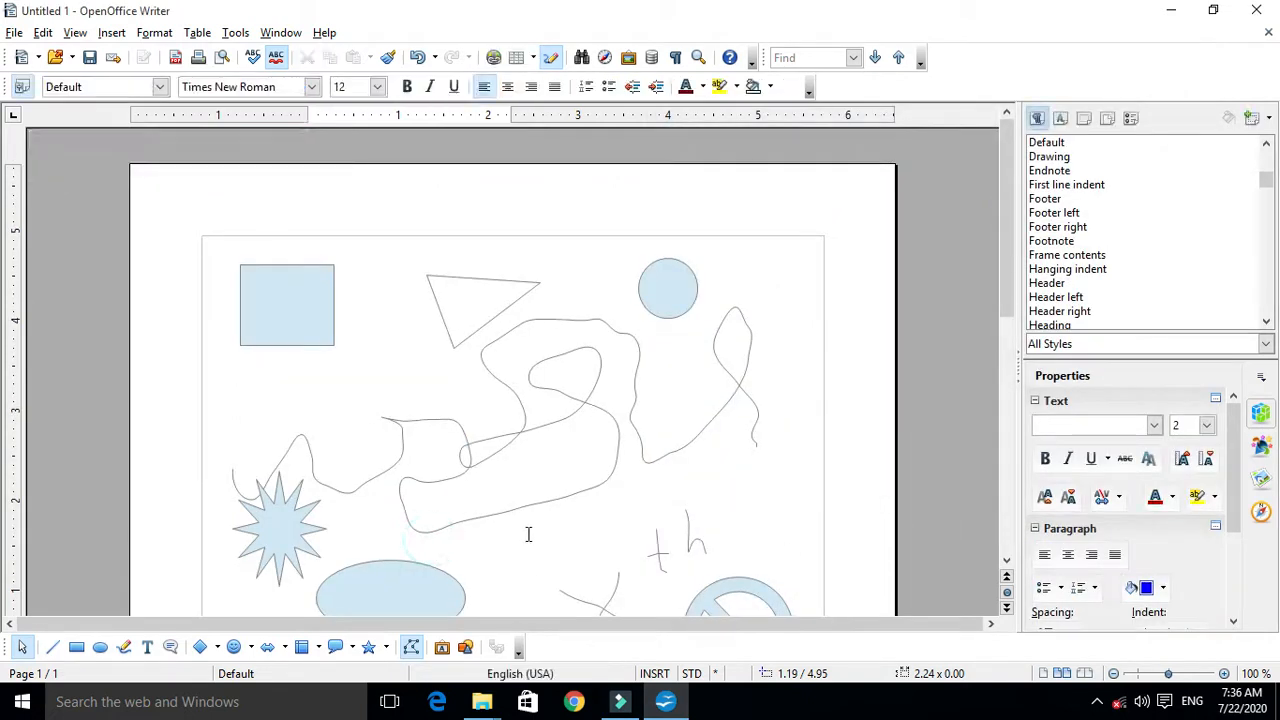
# Set the left arrowhead width of the selected horizontal line to 0.26 inches in its line properties.
pyautogui.scroll(-5, 526, 531)
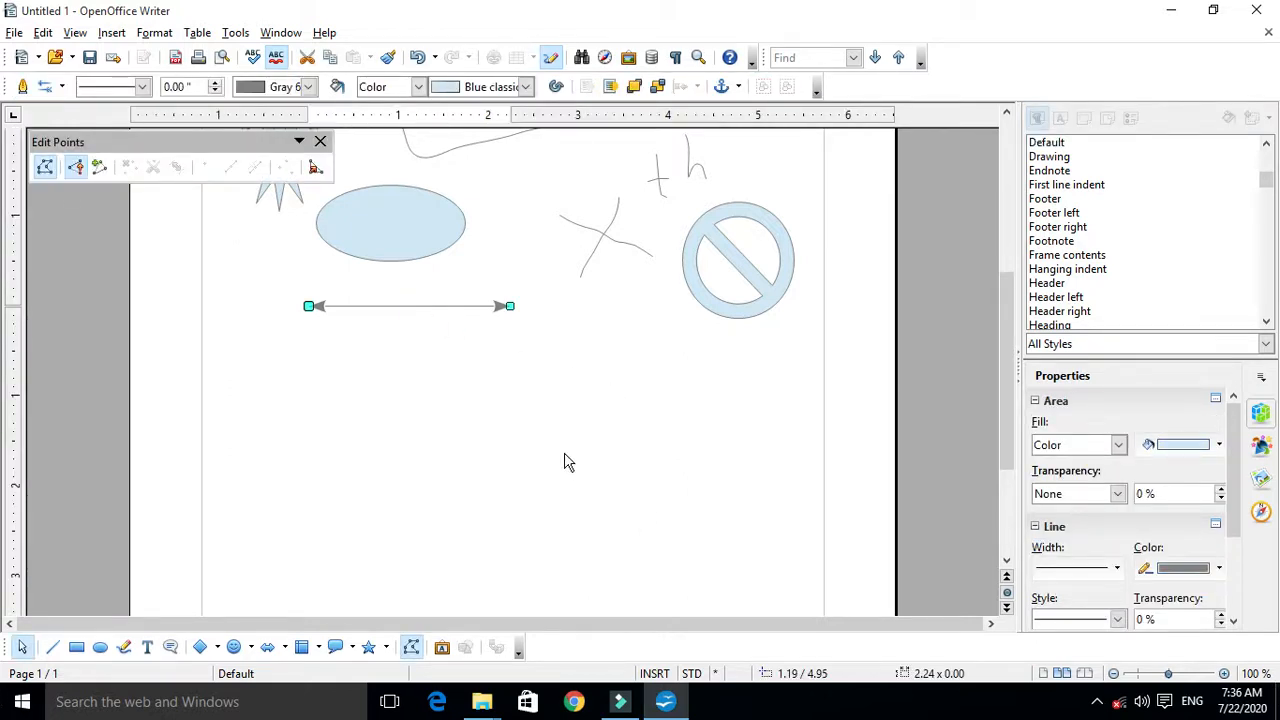
pyautogui.click(155, 34)
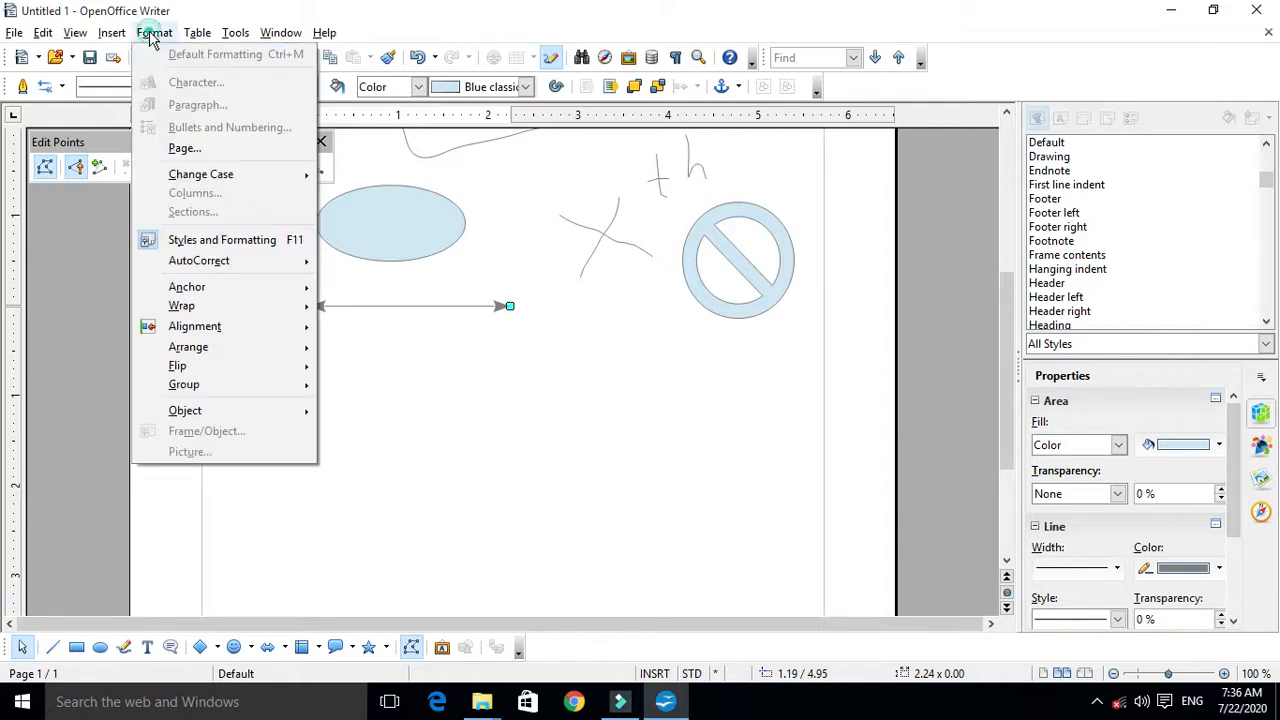
pyautogui.moveTo(263, 411)
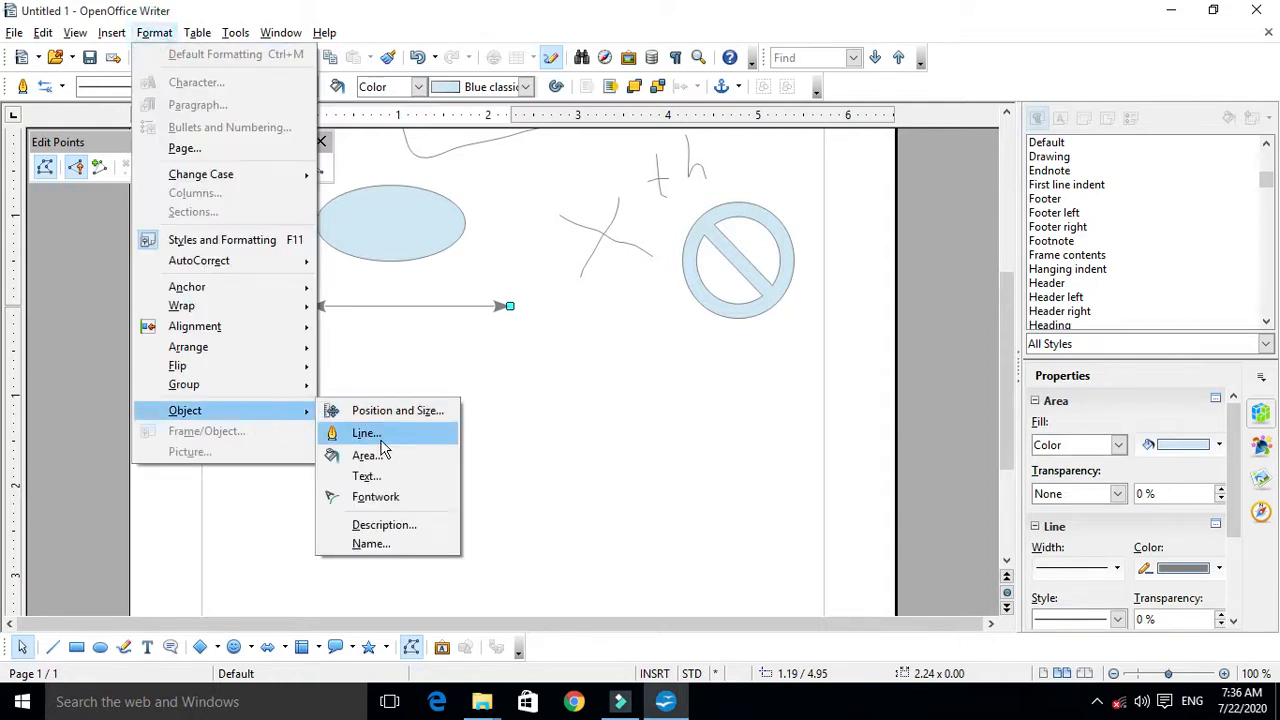
pyautogui.click(378, 434)
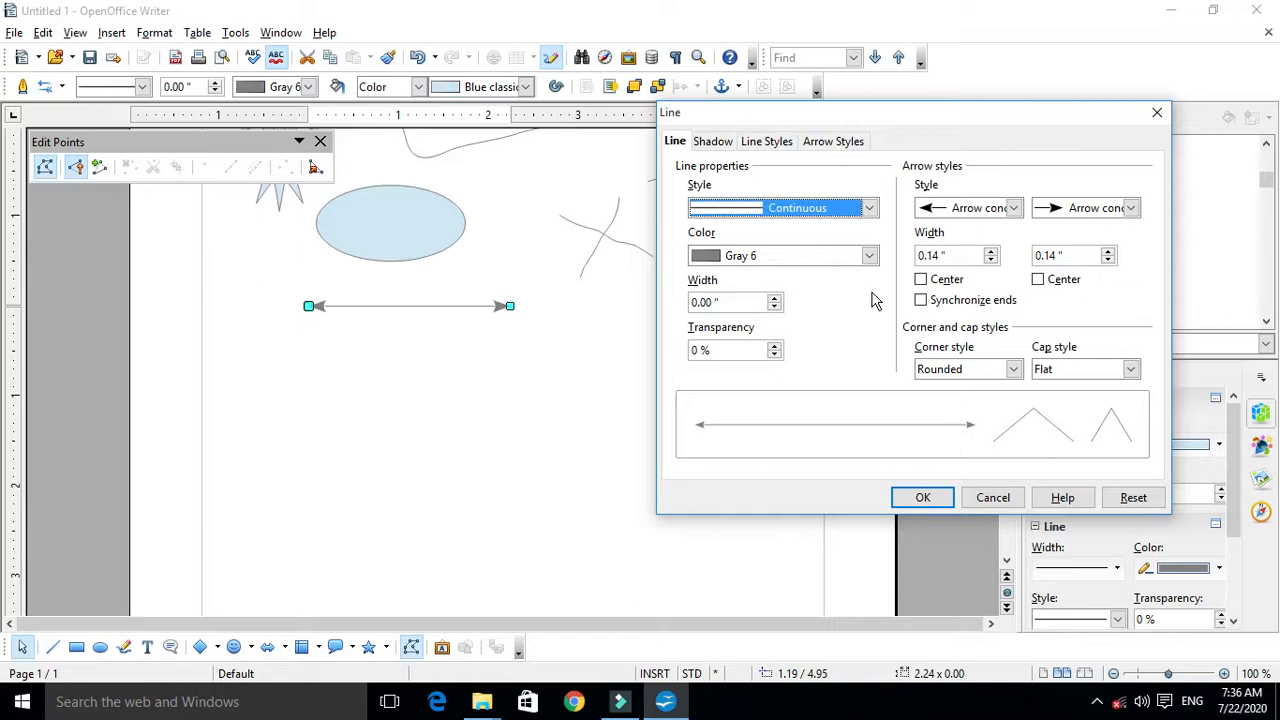
pyautogui.click(990, 255)
pyautogui.click(990, 255)
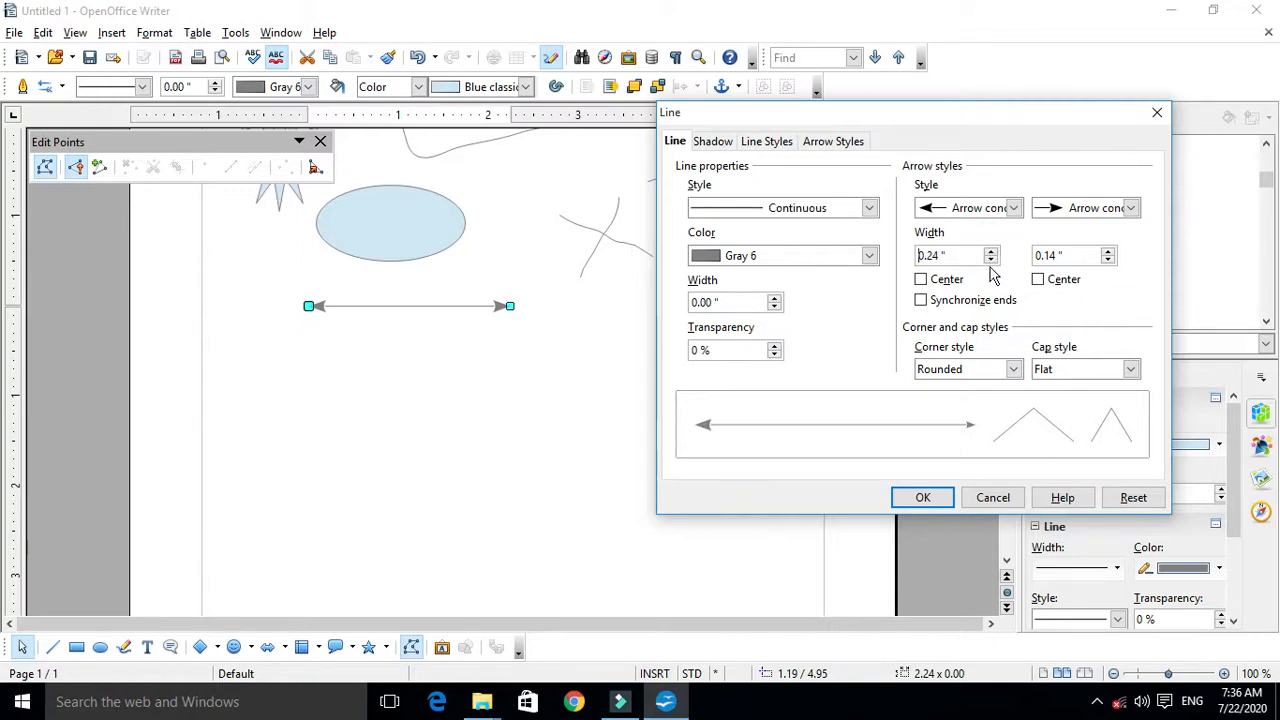
pyautogui.click(991, 260)
pyautogui.click(991, 250)
pyautogui.click(991, 260)
pyautogui.click(991, 260)
pyautogui.click(991, 260)
pyautogui.click(991, 260)
pyautogui.click(991, 260)
pyautogui.click(991, 260)
pyautogui.click(992, 251)
pyautogui.click(992, 251)
pyautogui.click(992, 251)
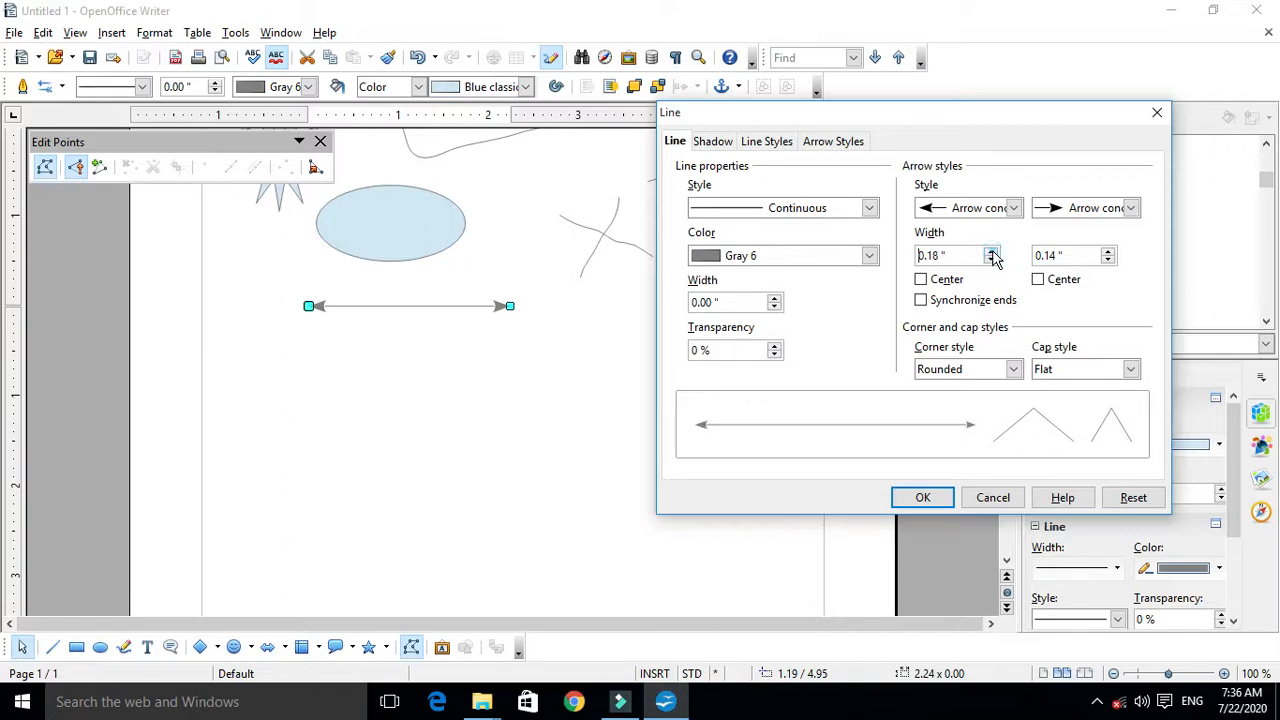
pyautogui.doubleClick(937, 255)
pyautogui.write('30')
pyautogui.click(990, 252)
pyautogui.click(992, 261)
pyautogui.click(992, 261)
pyautogui.click(992, 261)
pyautogui.click(993, 261)
pyautogui.click(991, 251)
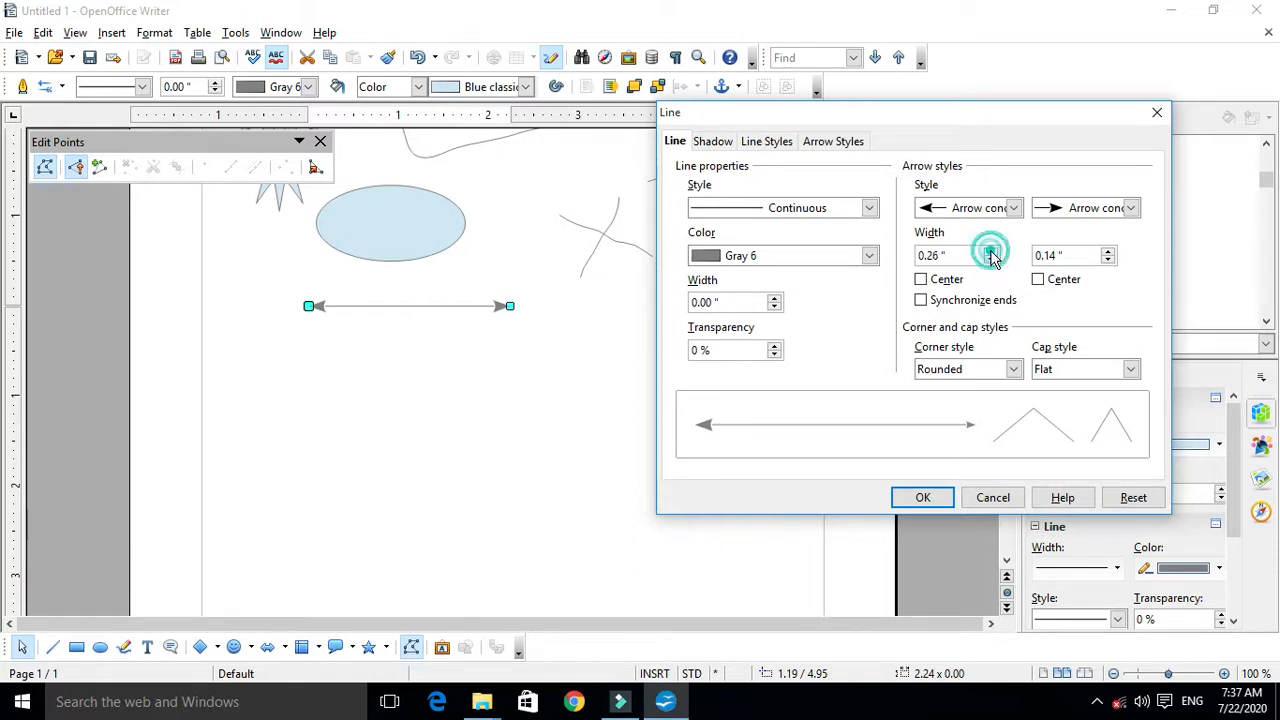
# Set the line's right arrowhead width to 0.26 inches as well and apply both arrowhead widths.
pyautogui.doubleClick(1055, 255)
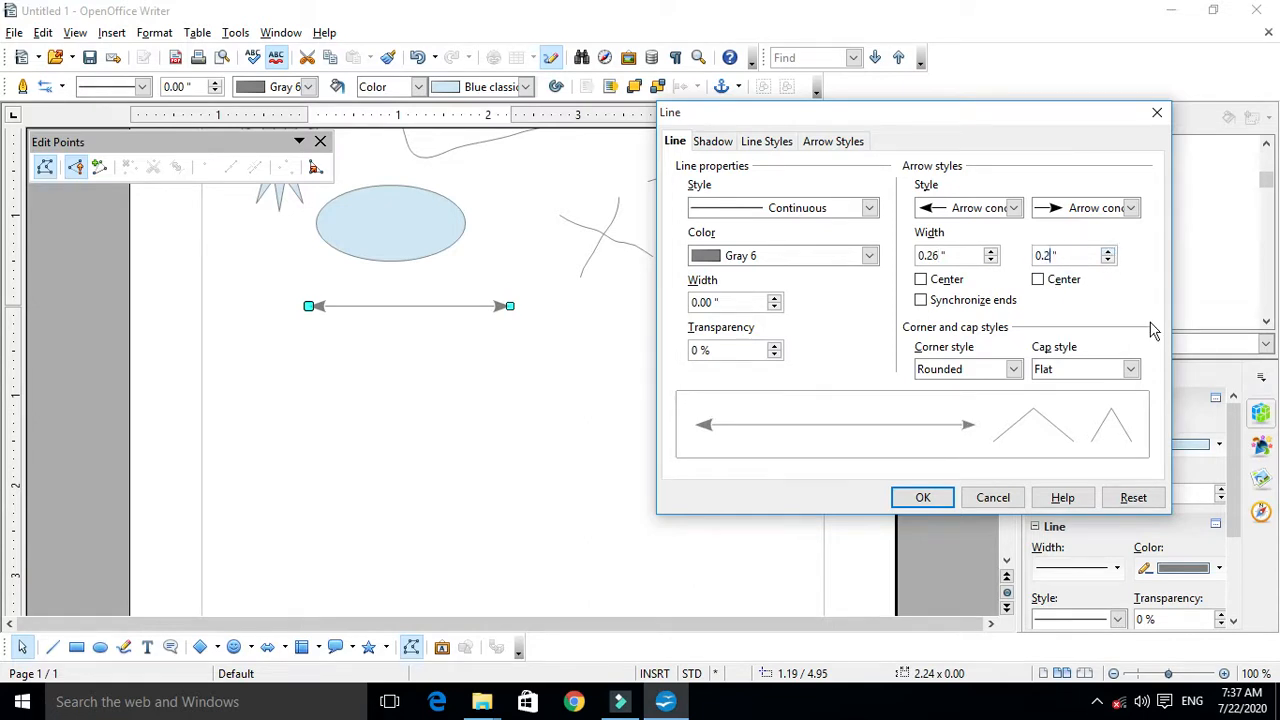
pyautogui.click(1111, 302)
pyautogui.click(922, 500)
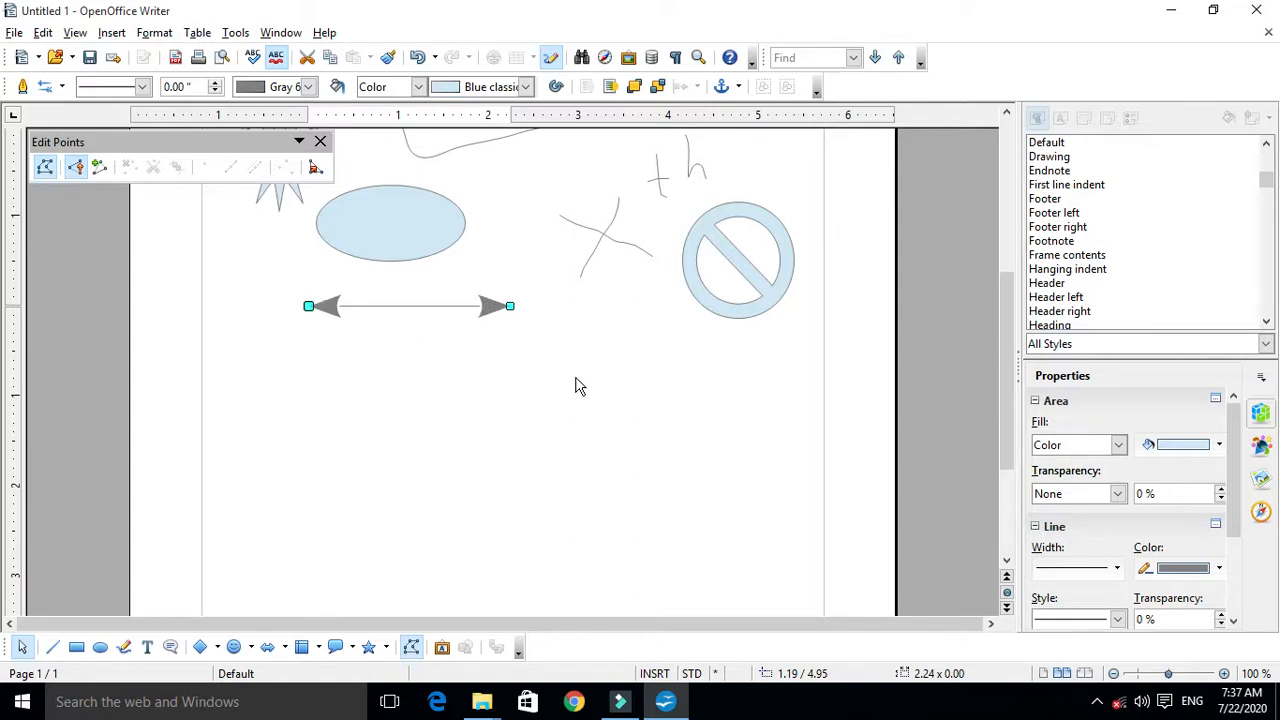
# Reopen the double-headed line's properties and set its line style to 2 Dots 1 Dash.
pyautogui.click(154, 32)
pyautogui.moveTo(197, 414)
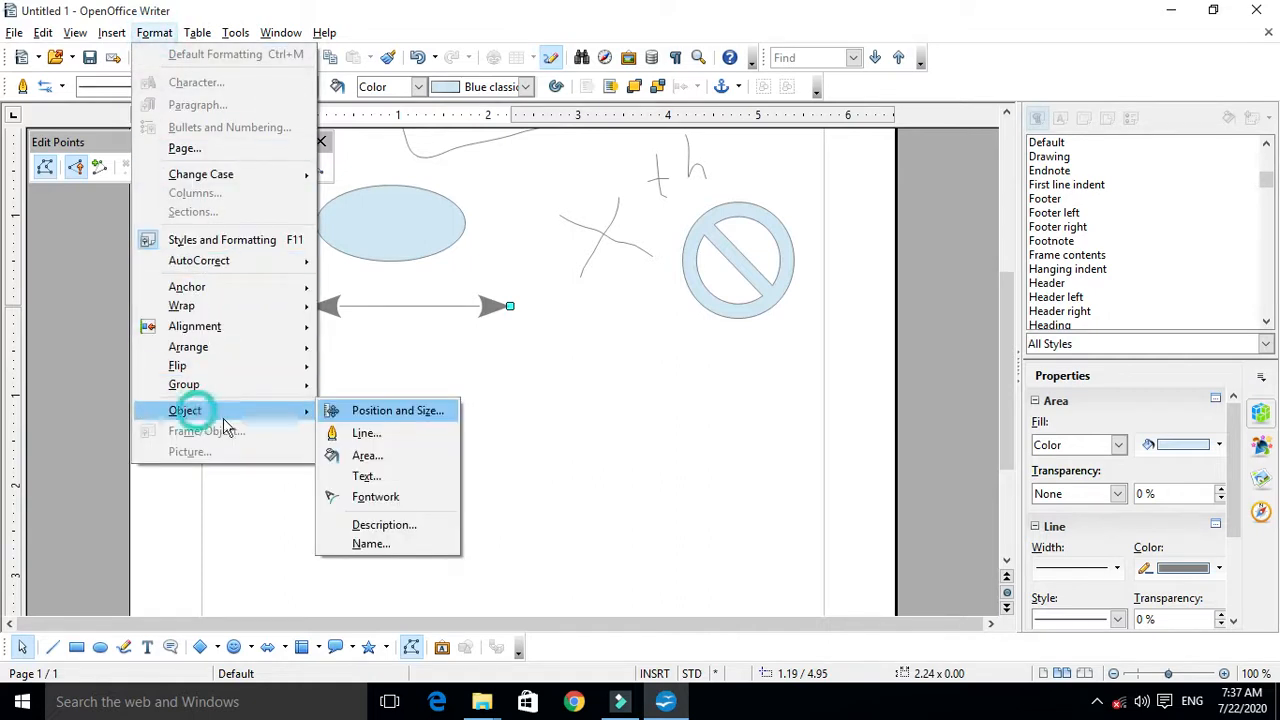
pyautogui.click(366, 433)
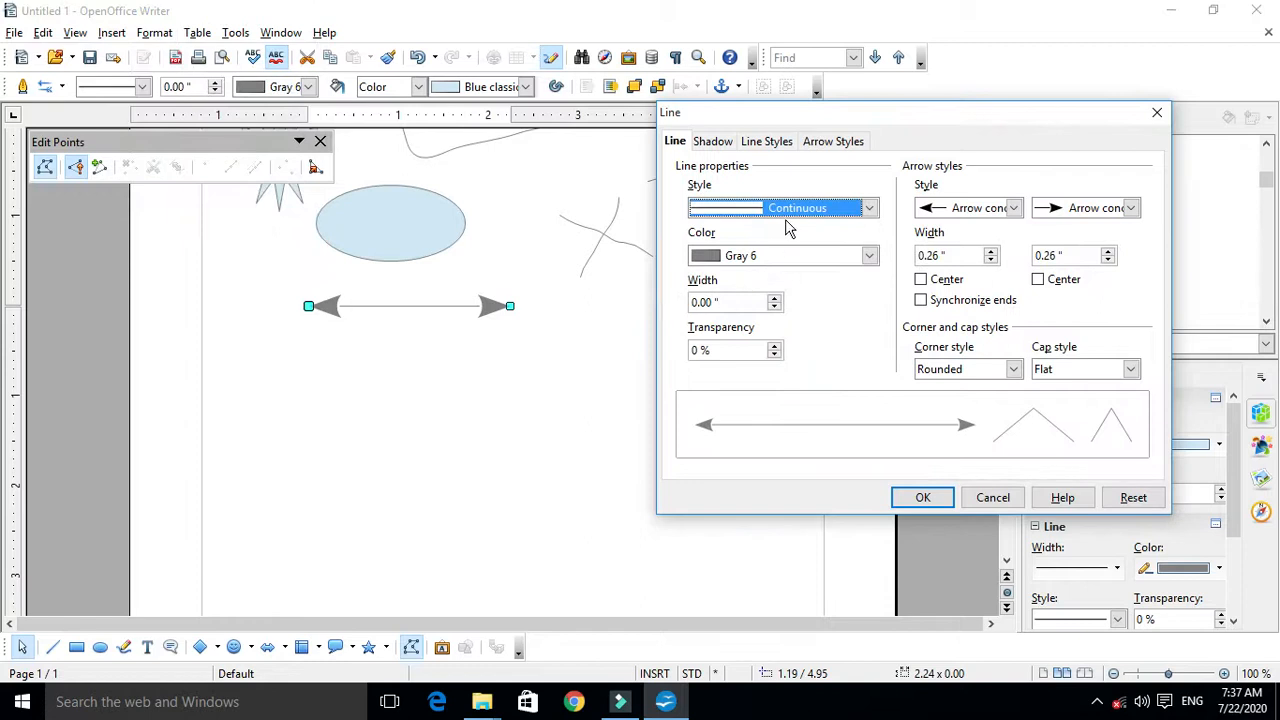
pyautogui.moveTo(814, 117); pyautogui.dragTo(905, 190)
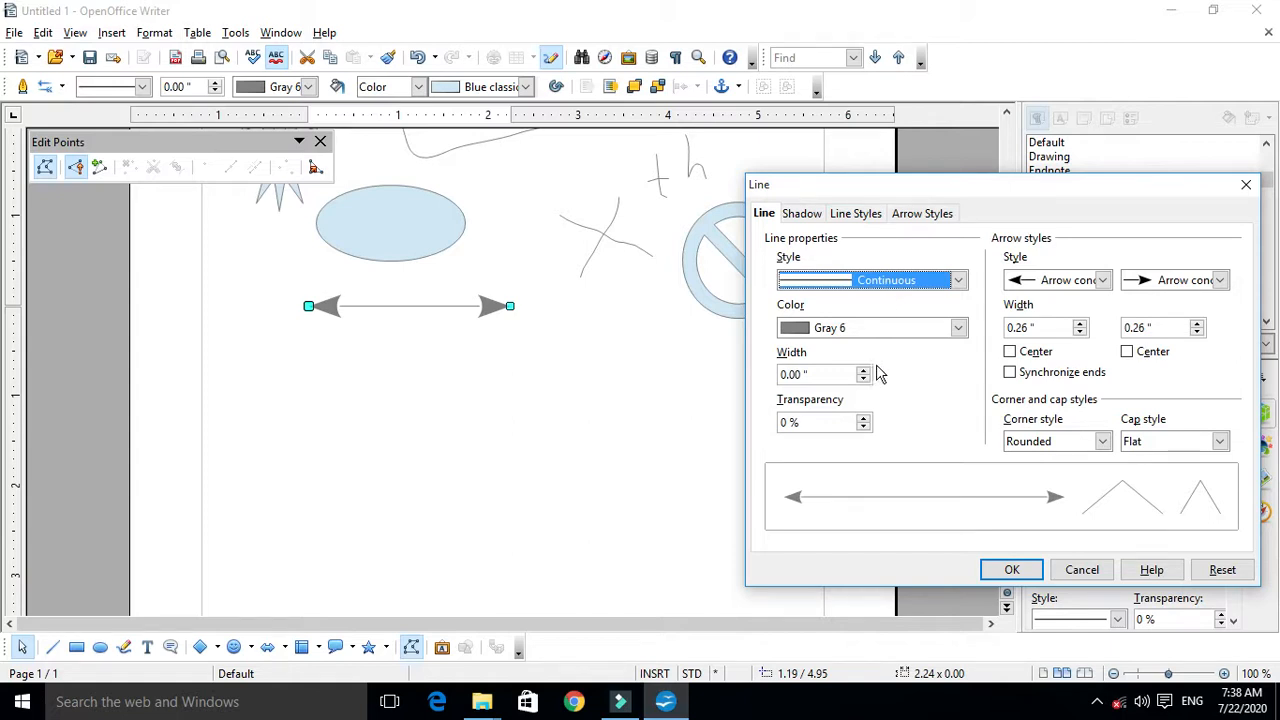
pyautogui.click(958, 283)
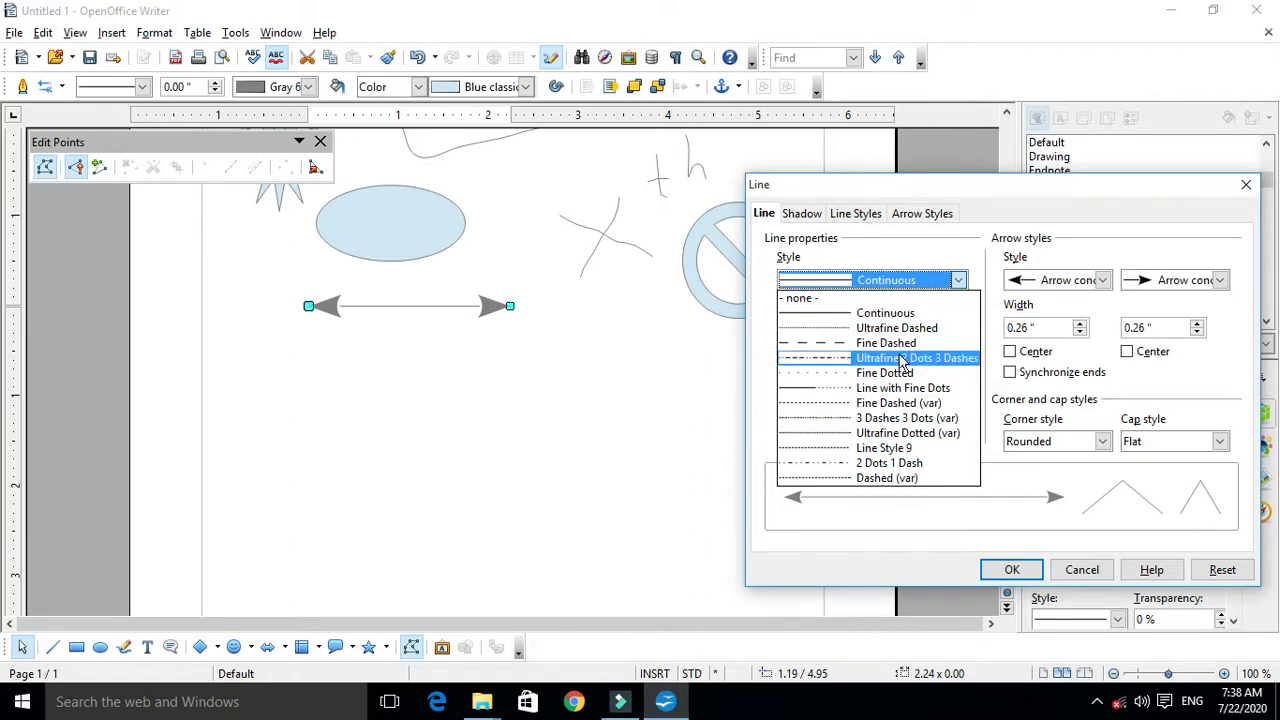
pyautogui.click(943, 463)
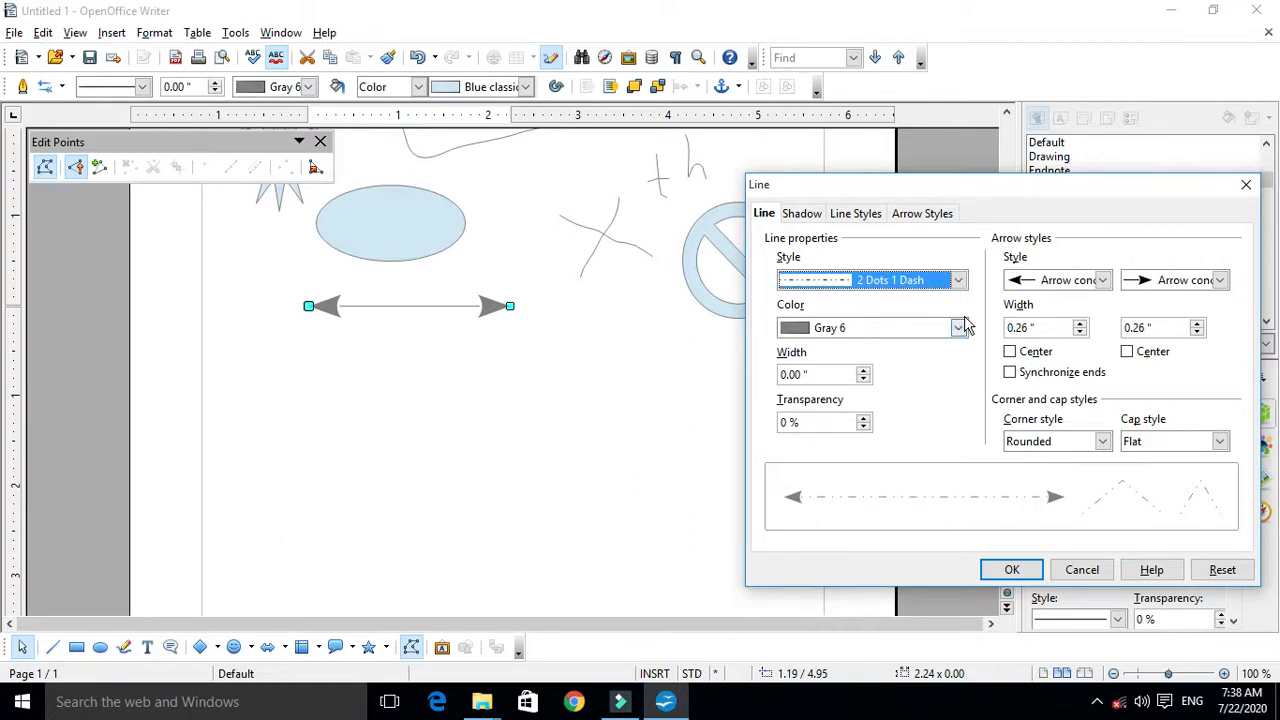
# Try the Fine Dotted and Line Style 9 line styles and return the style to 2 Dots 1 Dash.
pyautogui.click(958, 280)
pyautogui.click(851, 378)
pyautogui.click(958, 280)
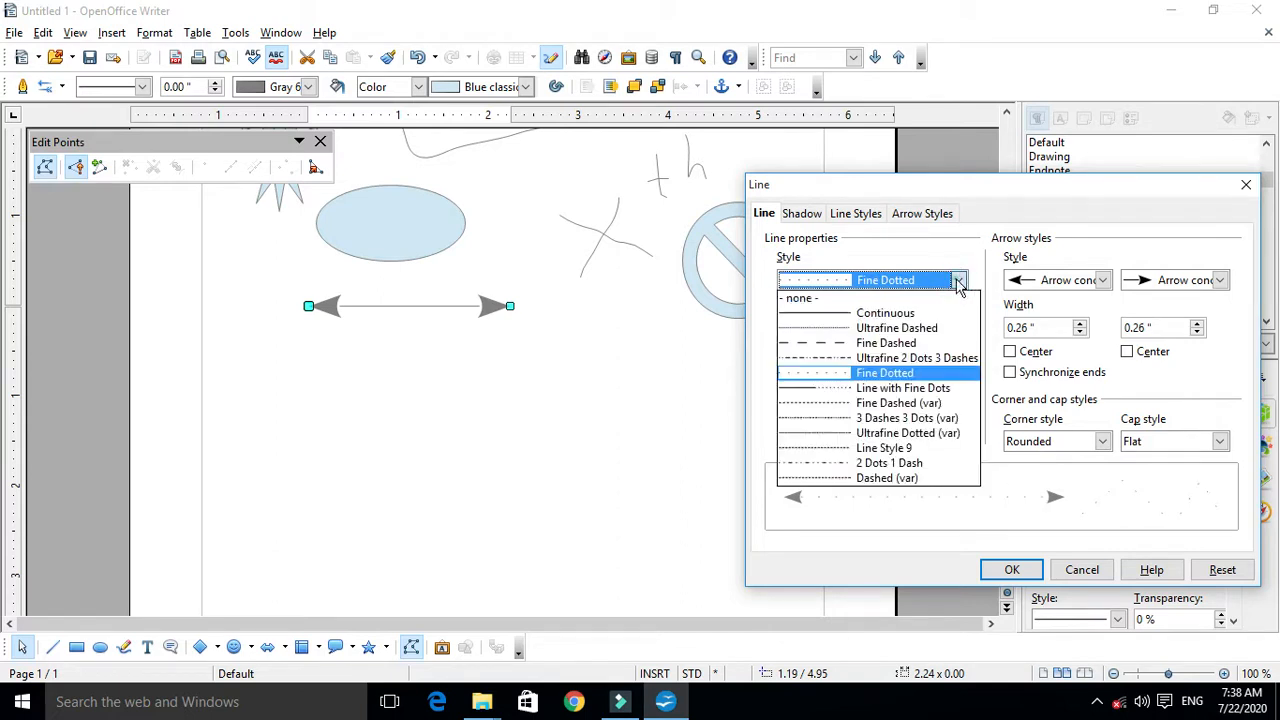
pyautogui.click(862, 448)
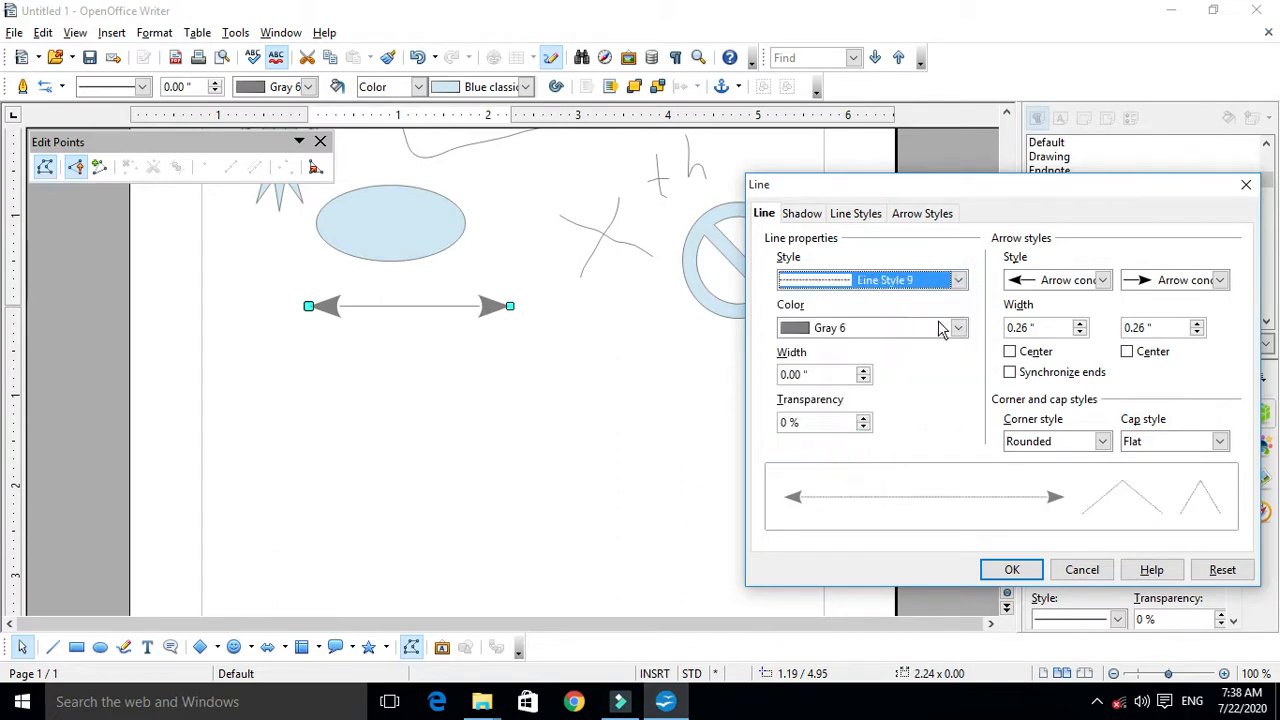
pyautogui.click(958, 280)
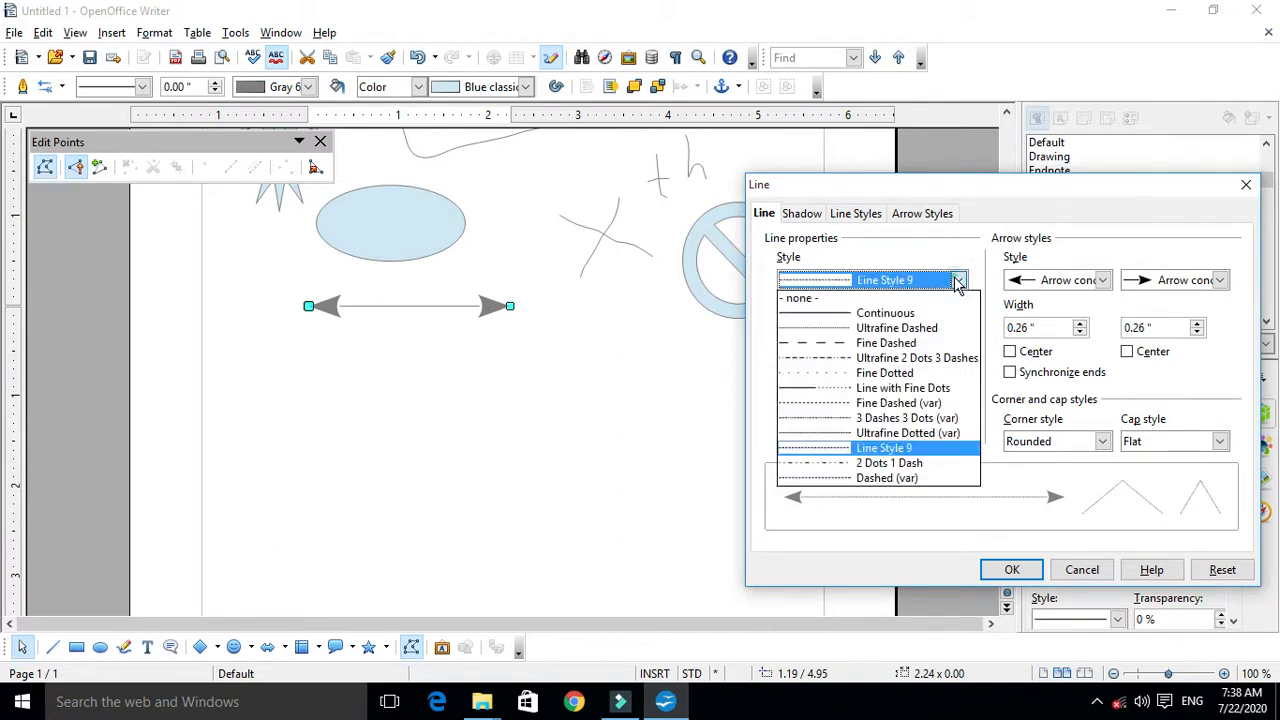
pyautogui.click(852, 465)
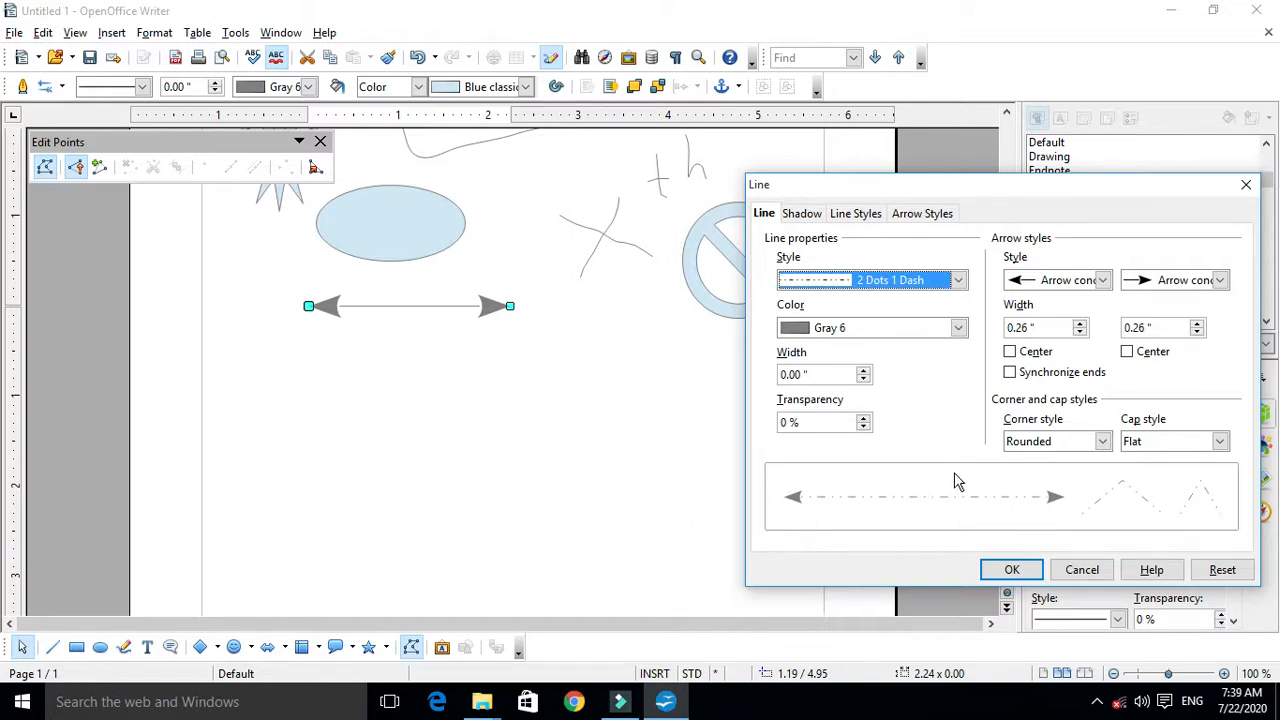
# Try Yellow 1 as the line color and settle on Blue 2.
pyautogui.click(957, 329)
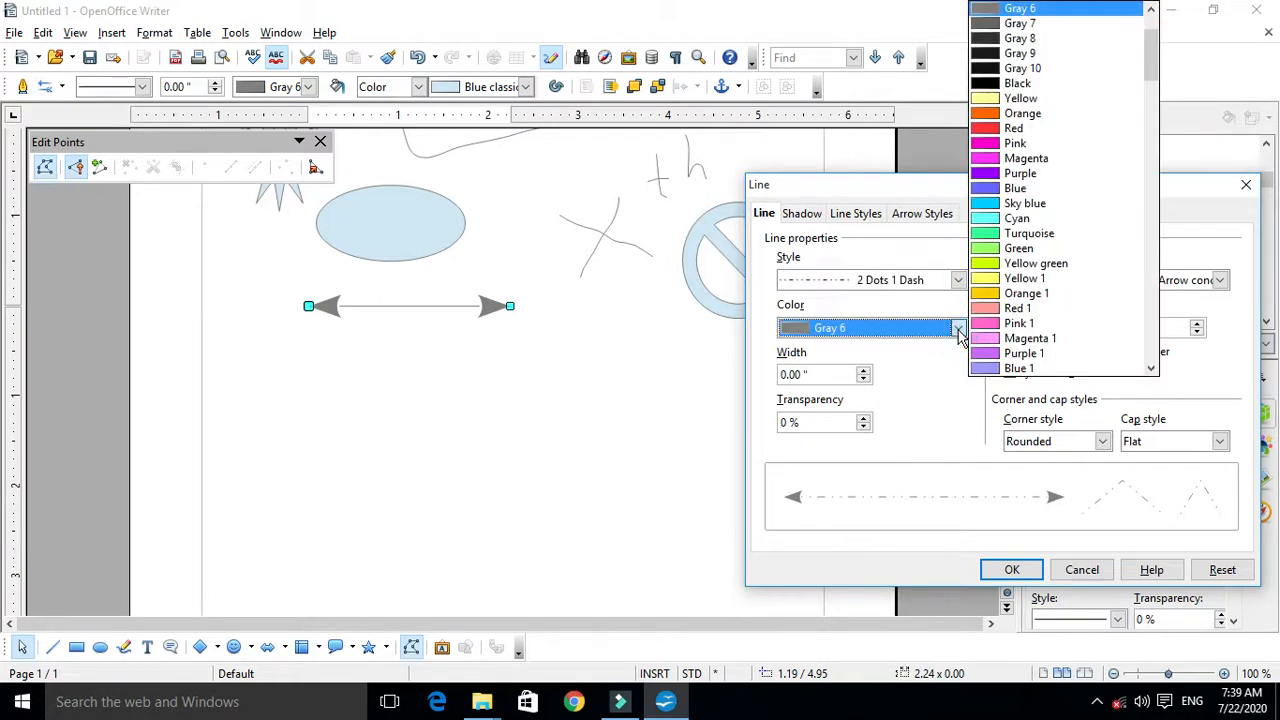
pyautogui.click(987, 280)
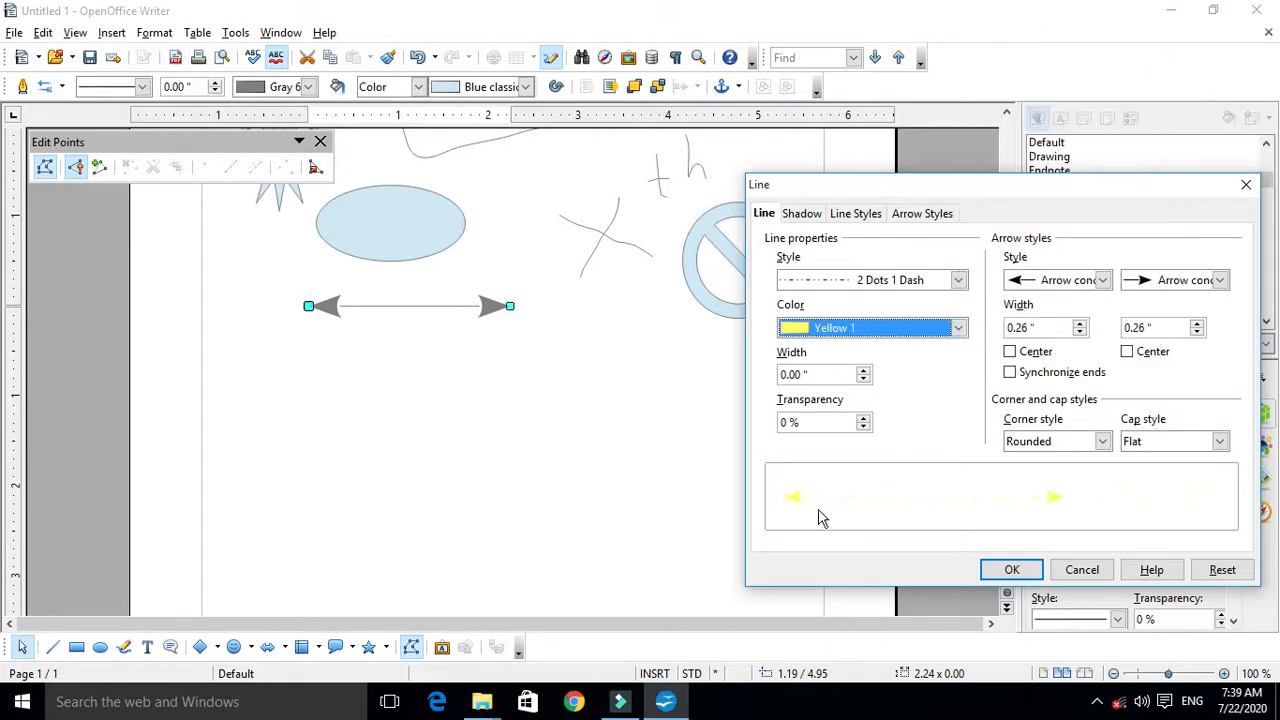
pyautogui.click(960, 328)
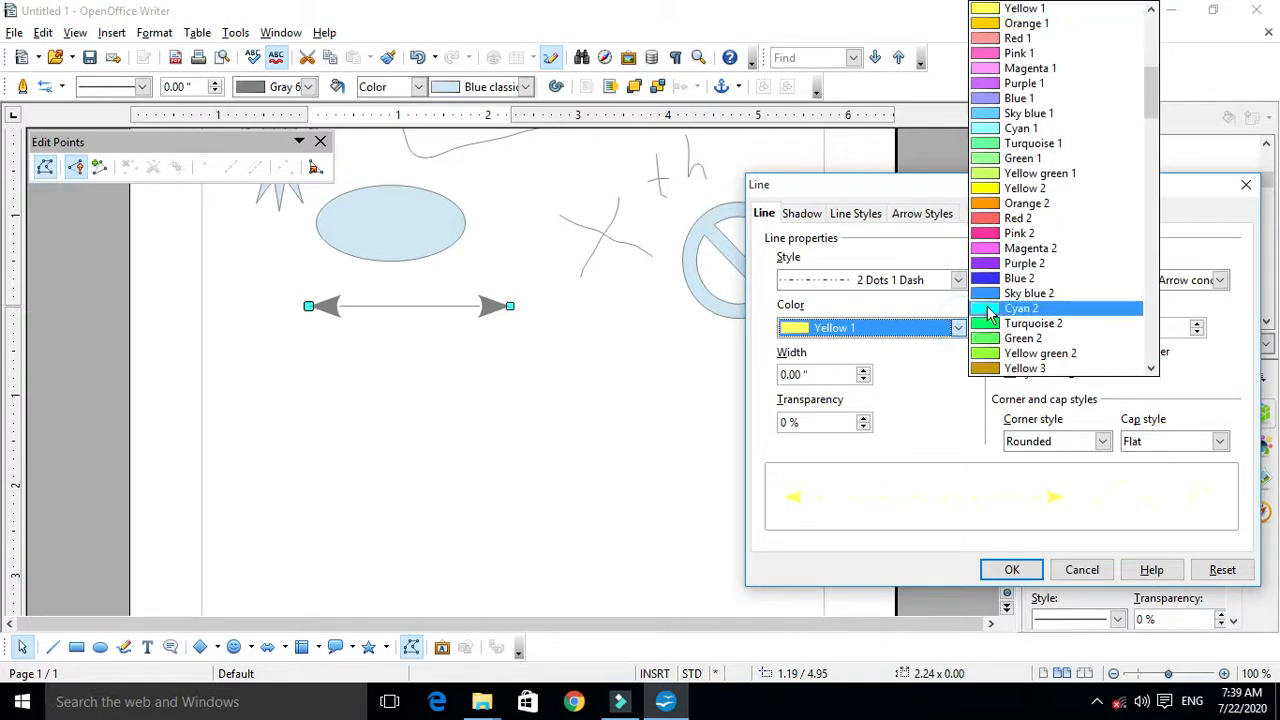
pyautogui.click(1004, 280)
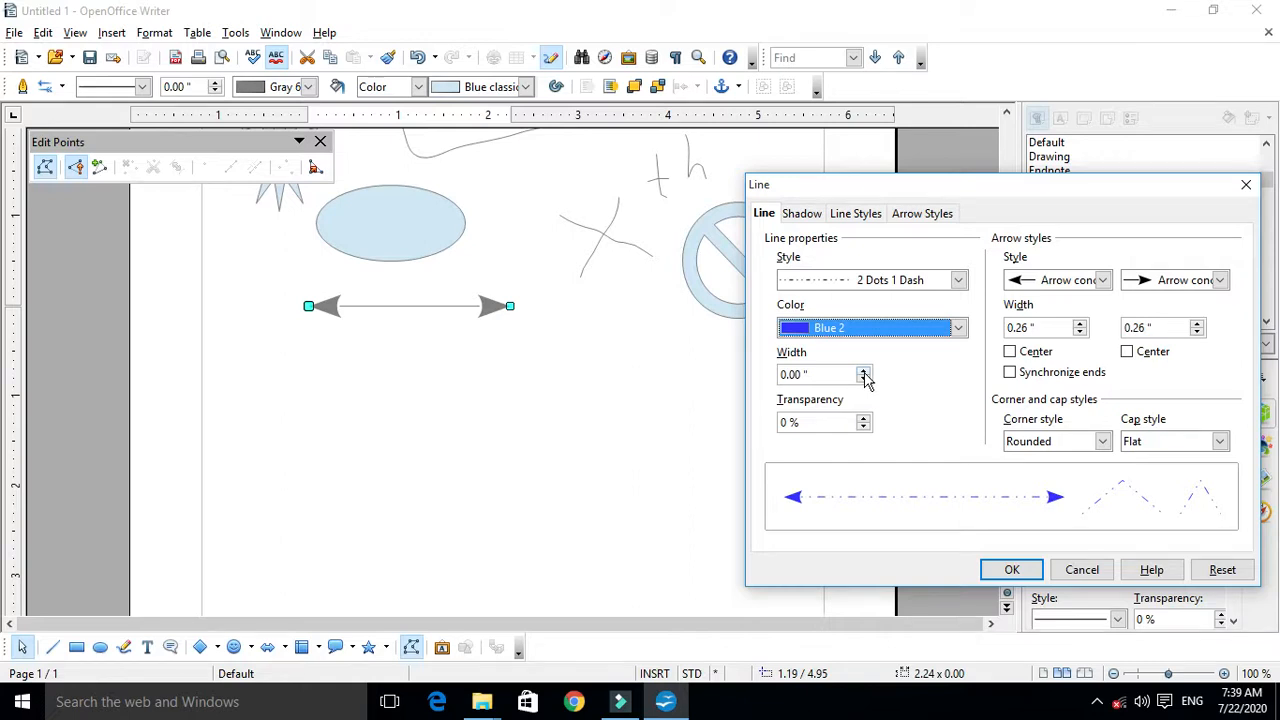
# Set the line width to 0.08 inches and apply the new line formatting.
pyautogui.click(863, 370)
pyautogui.click(863, 370)
pyautogui.click(863, 370)
pyautogui.click(863, 370)
pyautogui.click(863, 370)
pyautogui.click(863, 370)
pyautogui.click(863, 370)
pyautogui.click(863, 370)
pyautogui.click(863, 379)
pyautogui.click(863, 379)
pyautogui.click(863, 379)
pyautogui.click(863, 379)
pyautogui.click(863, 379)
pyautogui.click(863, 379)
pyautogui.click(863, 379)
pyautogui.click(863, 379)
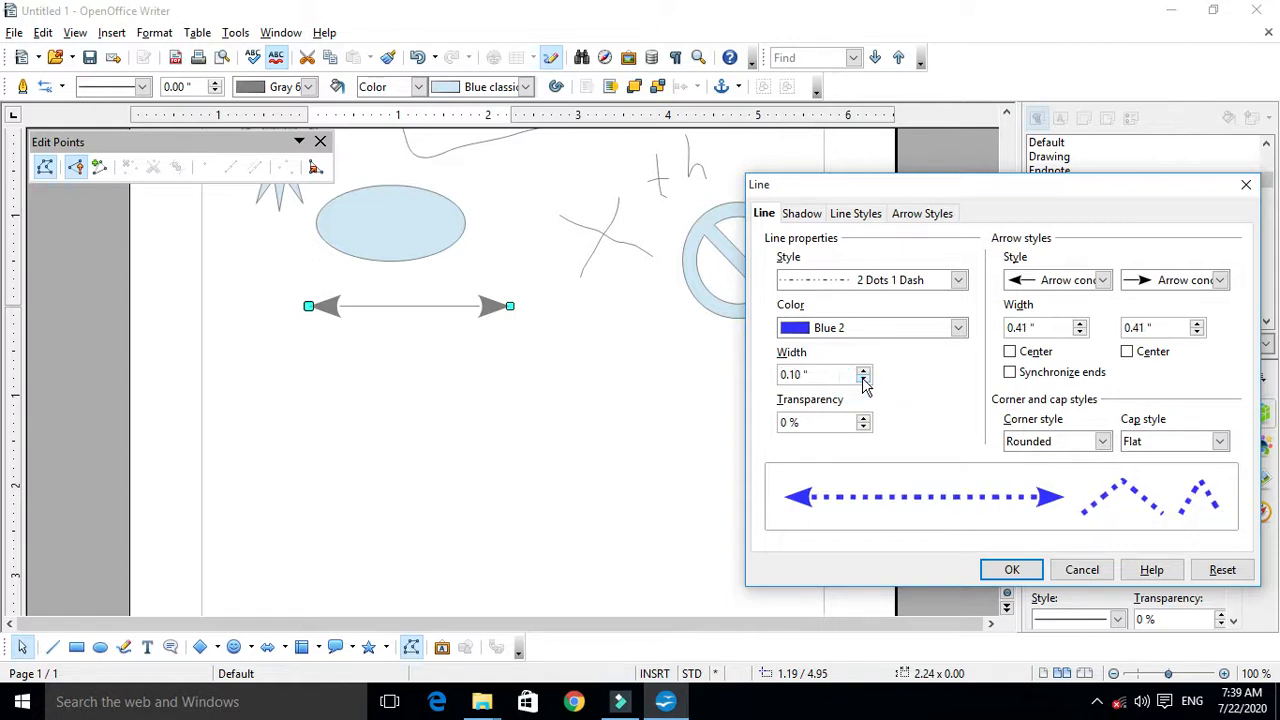
pyautogui.click(863, 379)
pyautogui.click(863, 379)
pyautogui.click(863, 379)
pyautogui.click(863, 379)
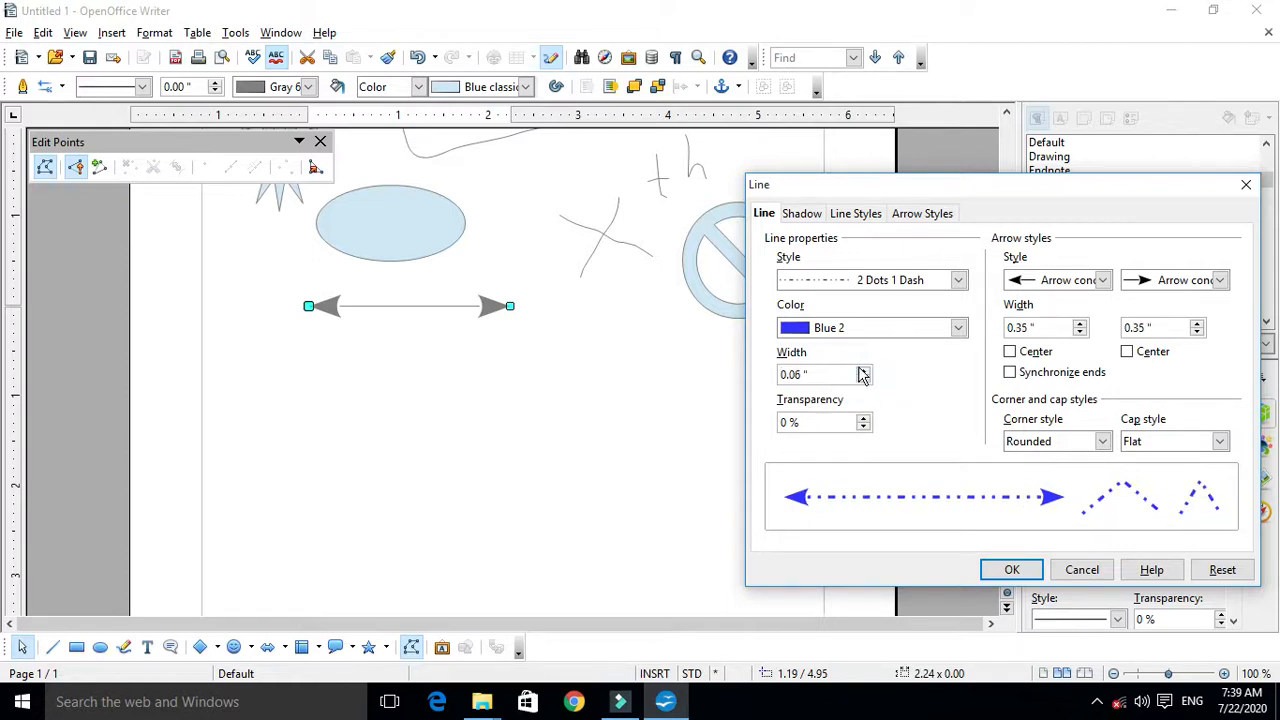
pyautogui.click(863, 370)
pyautogui.click(863, 370)
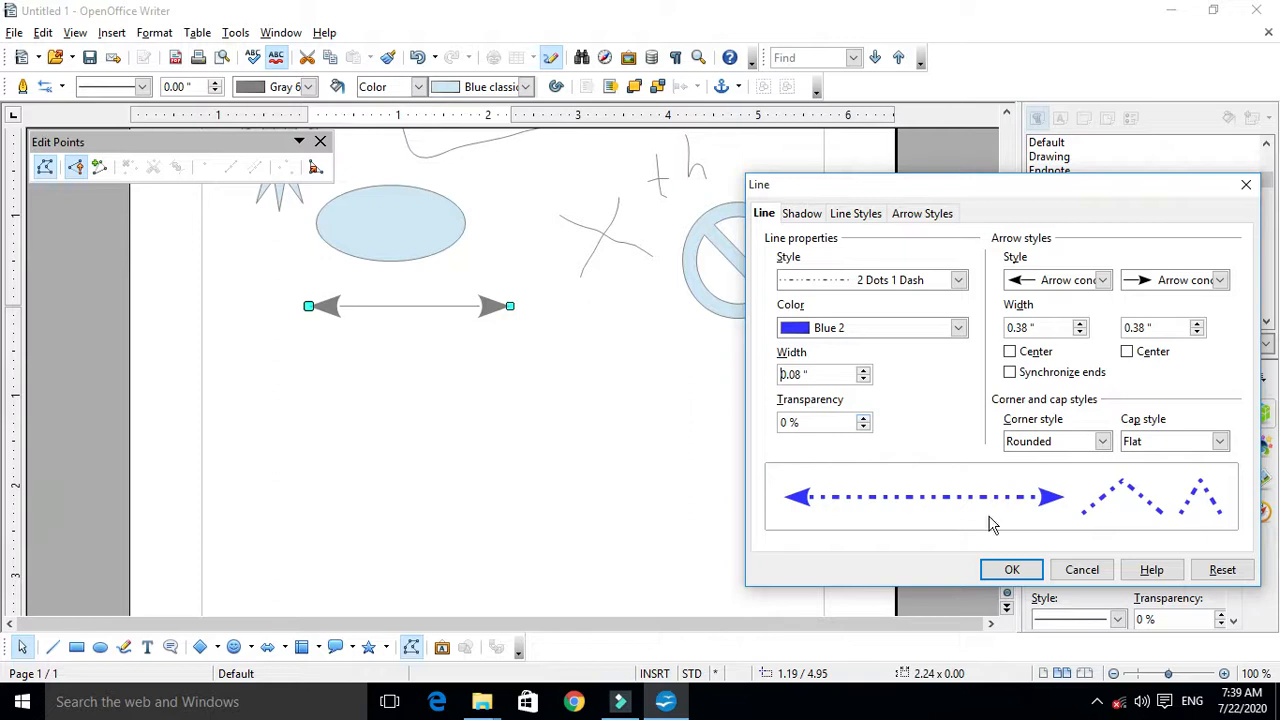
pyautogui.click(1012, 570)
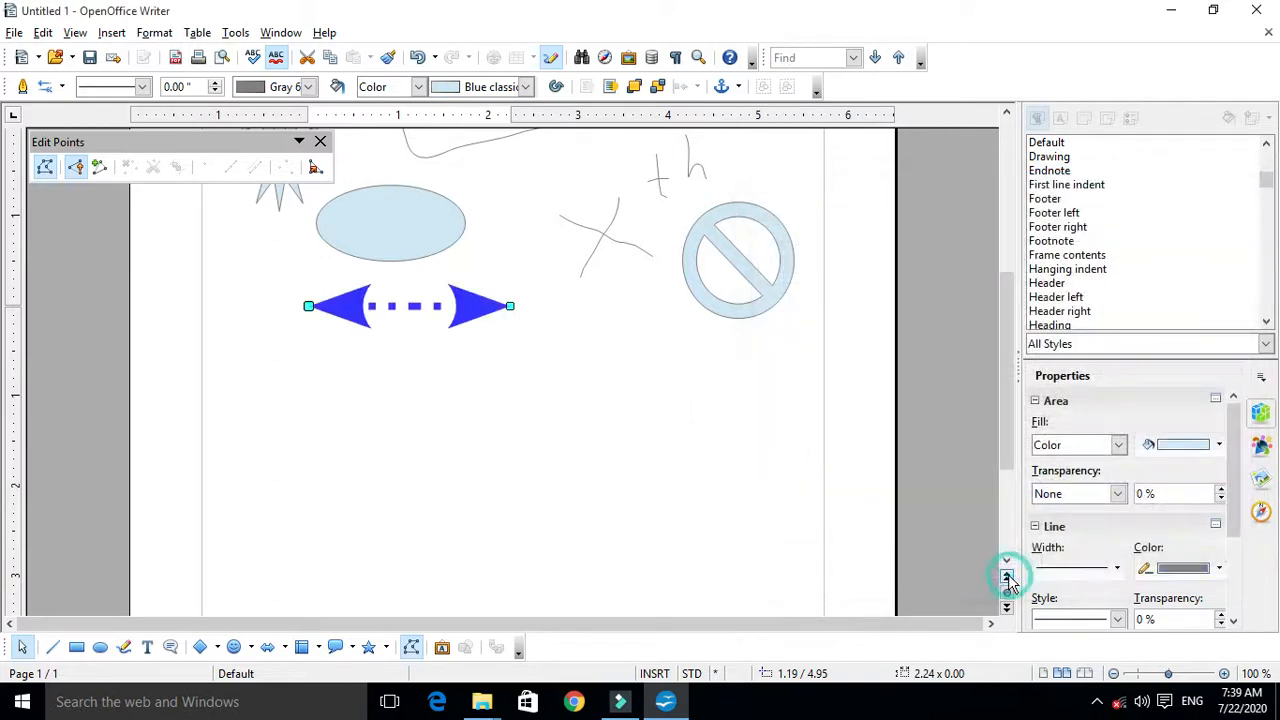
# Extend the blue line to about 4.27 inches long and move it up so it spans from the ellipse to the prohibition sign.
pyautogui.moveTo(467, 306)
pyautogui.mouseDown()
pyautogui.moveTo(463, 214)
pyautogui.moveTo(469, 303)
pyautogui.mouseUp()
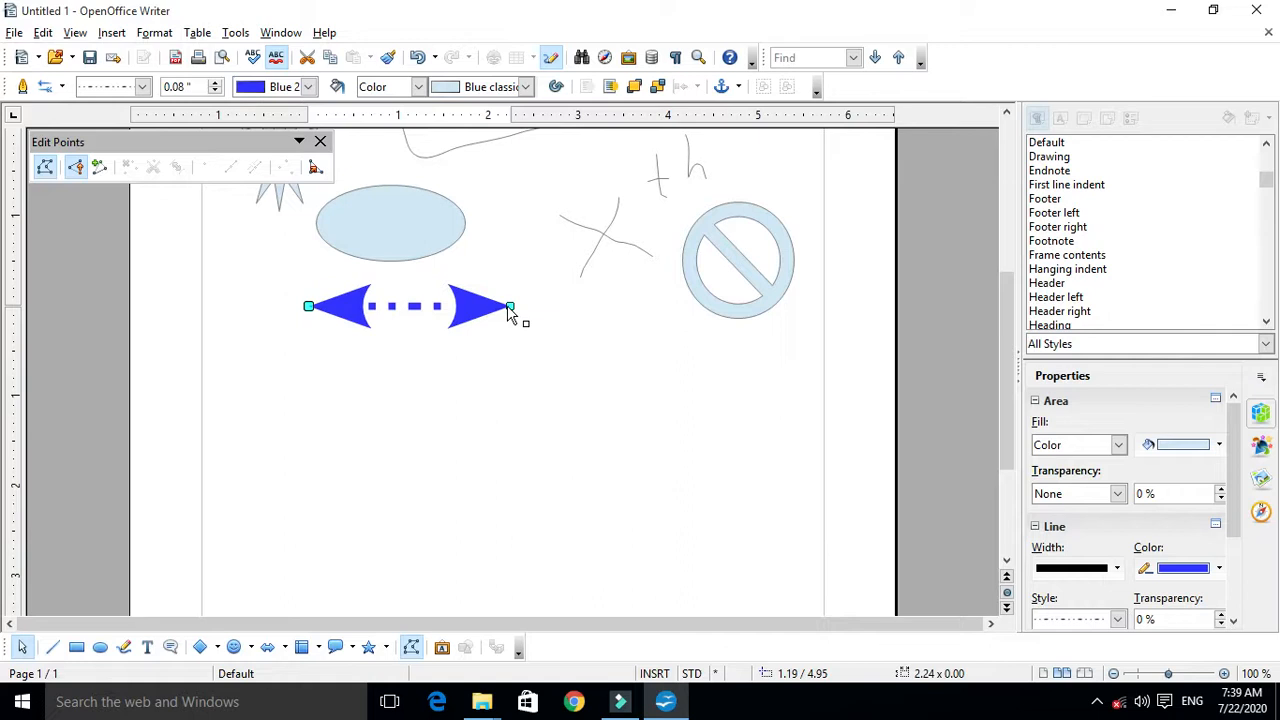
pyautogui.moveTo(510, 306); pyautogui.dragTo(708, 239)
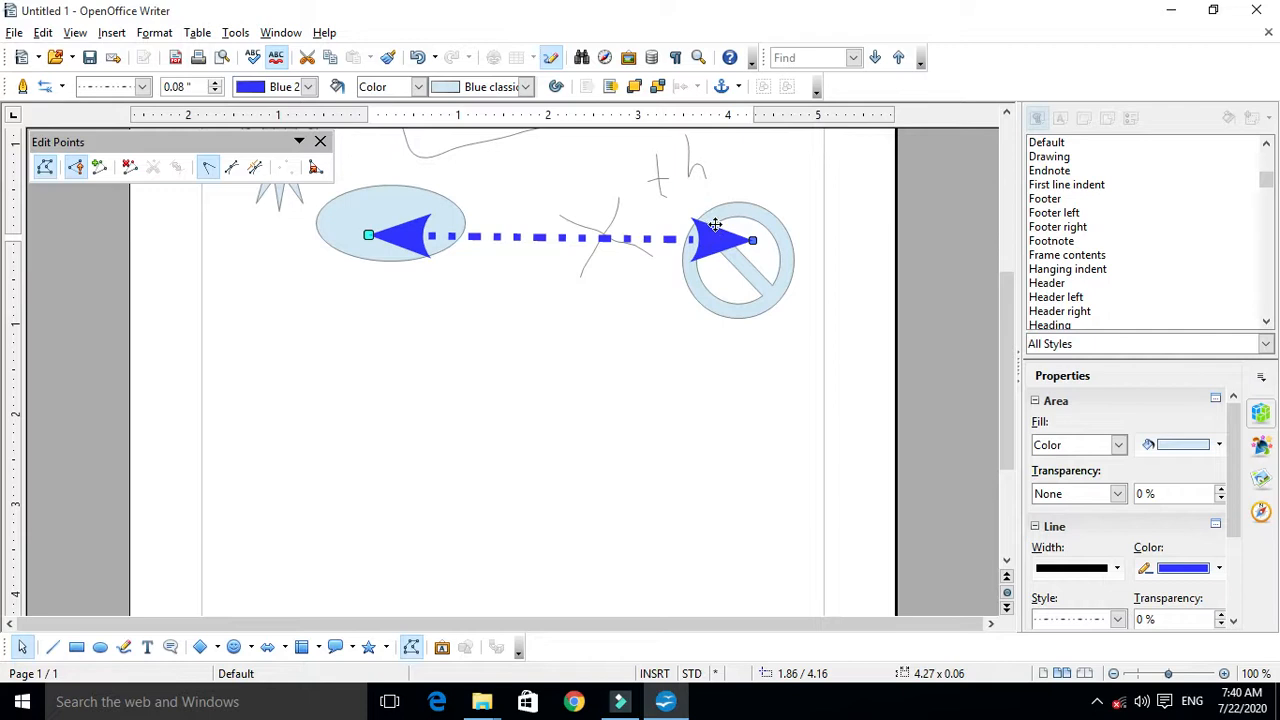
pyautogui.moveTo(415, 243); pyautogui.dragTo(418, 254)
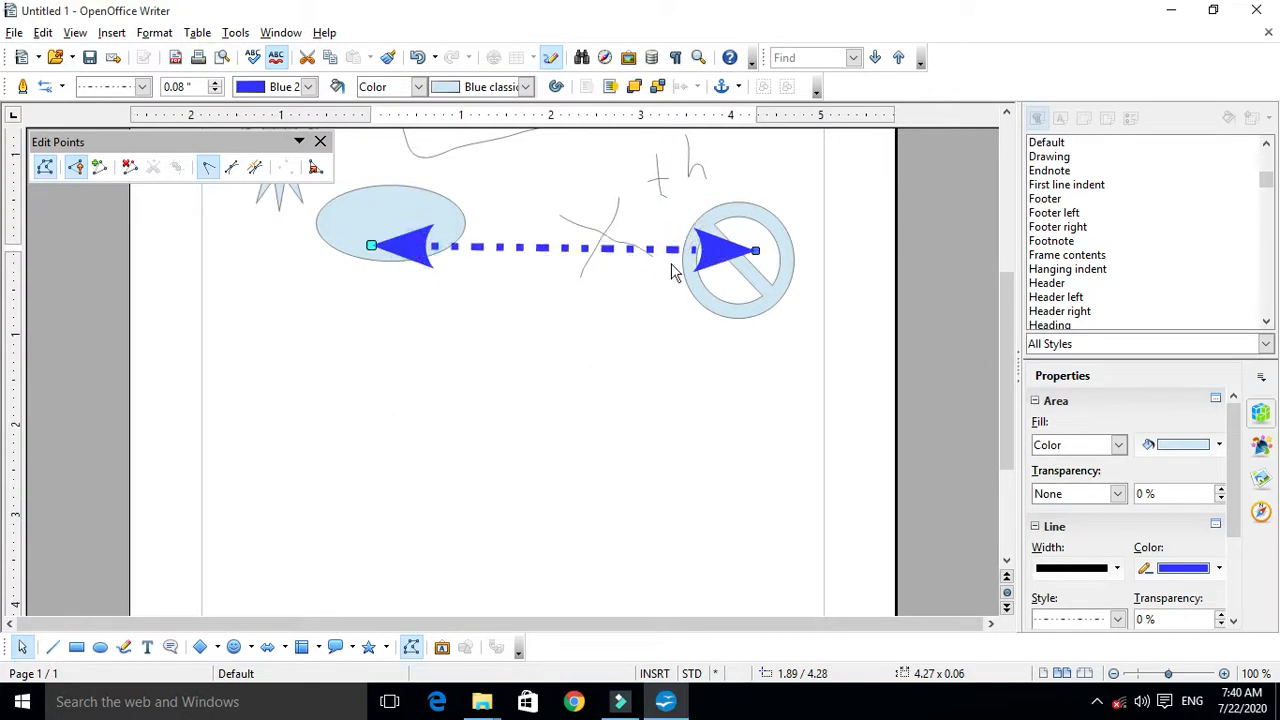
pyautogui.moveTo(713, 255); pyautogui.dragTo(726, 242)
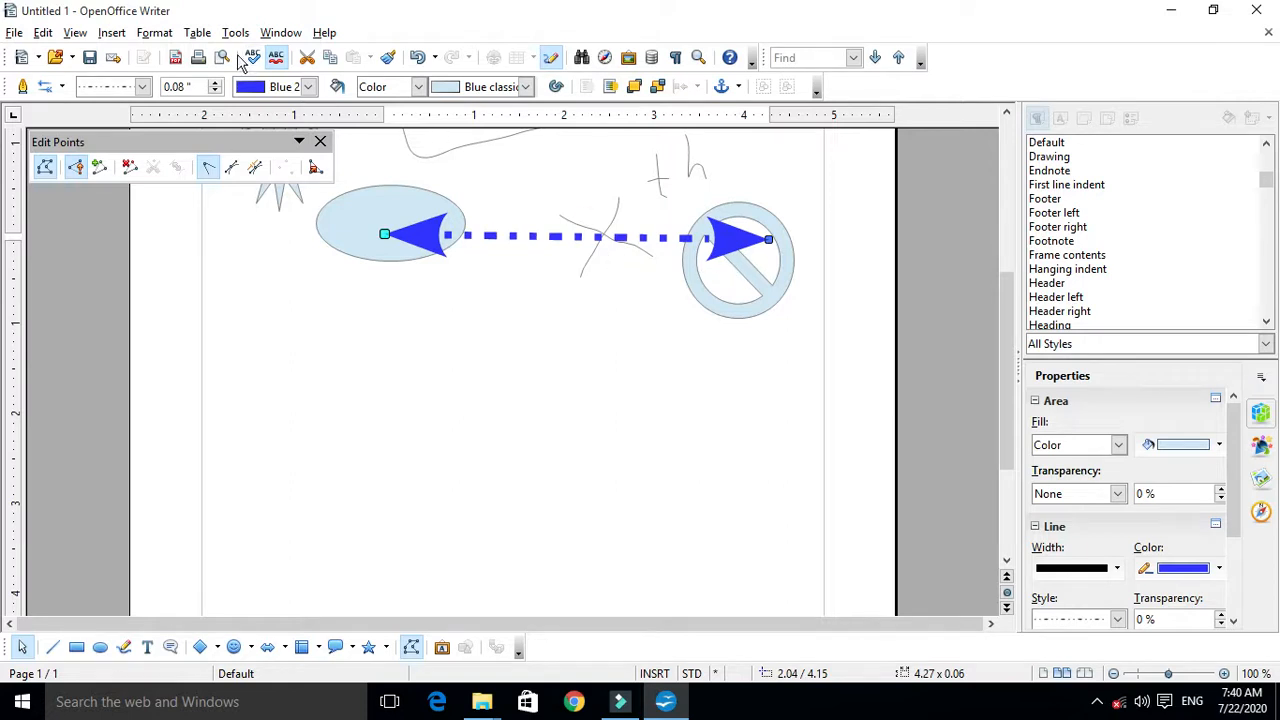
# Set the blue dashed line's transparency to 75%, apply it, and deselect the line.
pyautogui.click(160, 33)
pyautogui.moveTo(185, 410)
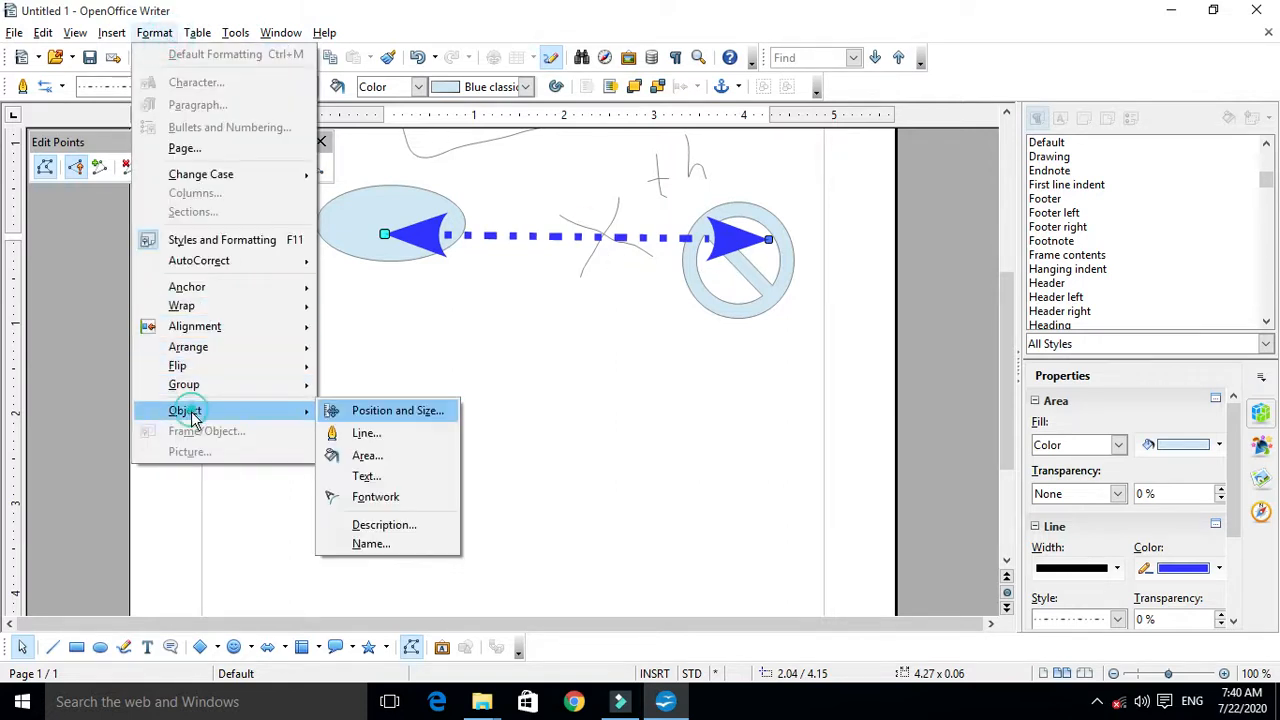
pyautogui.click(383, 435)
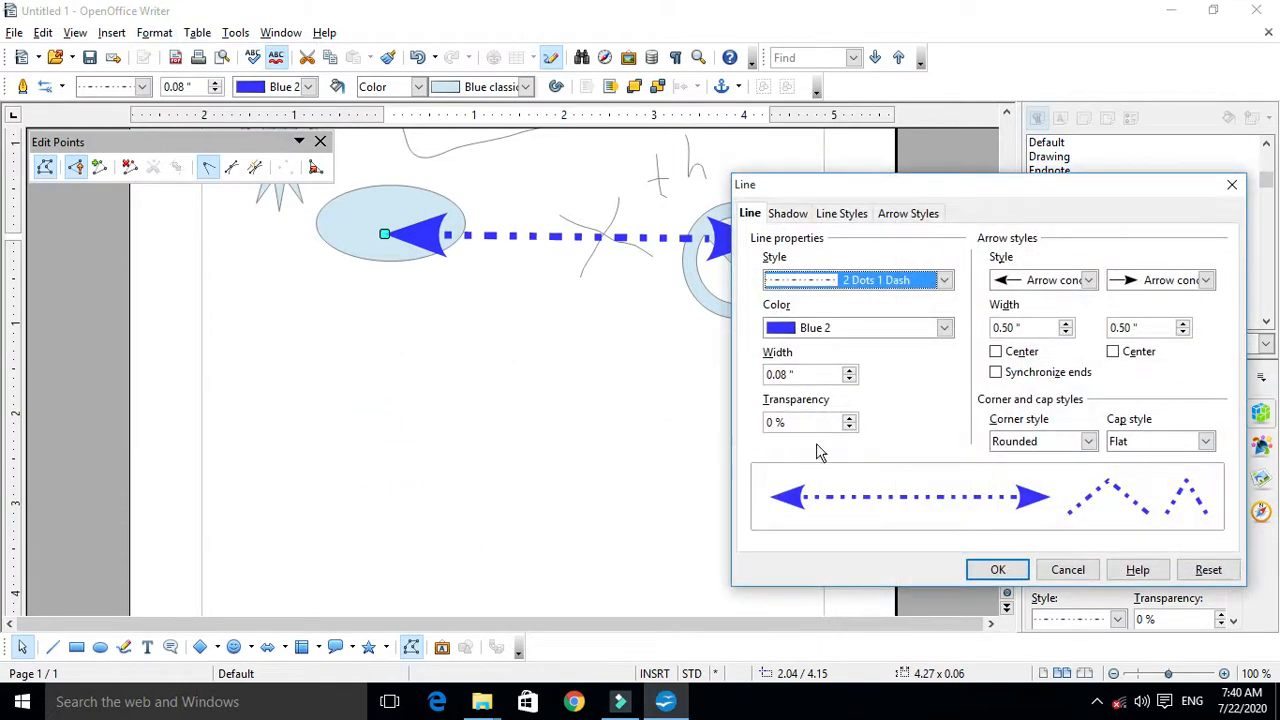
pyautogui.moveTo(810, 190); pyautogui.dragTo(924, 200)
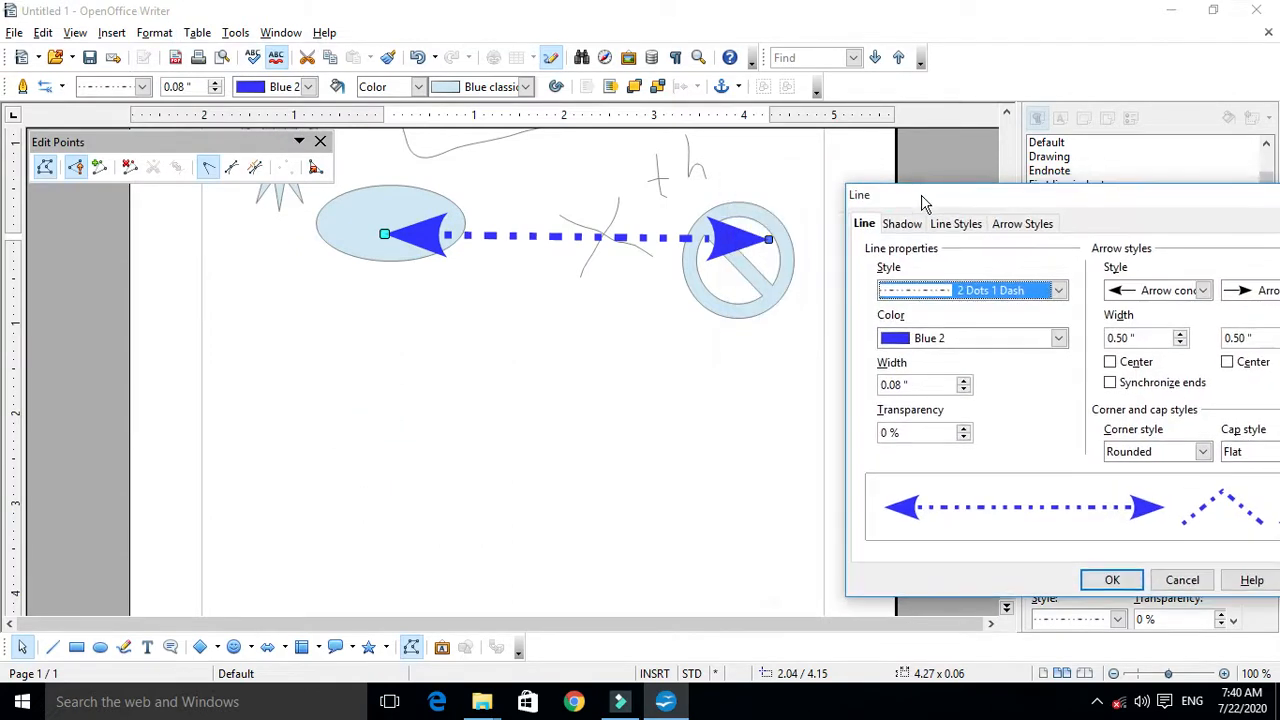
pyautogui.click(963, 431)
pyautogui.click(960, 428)
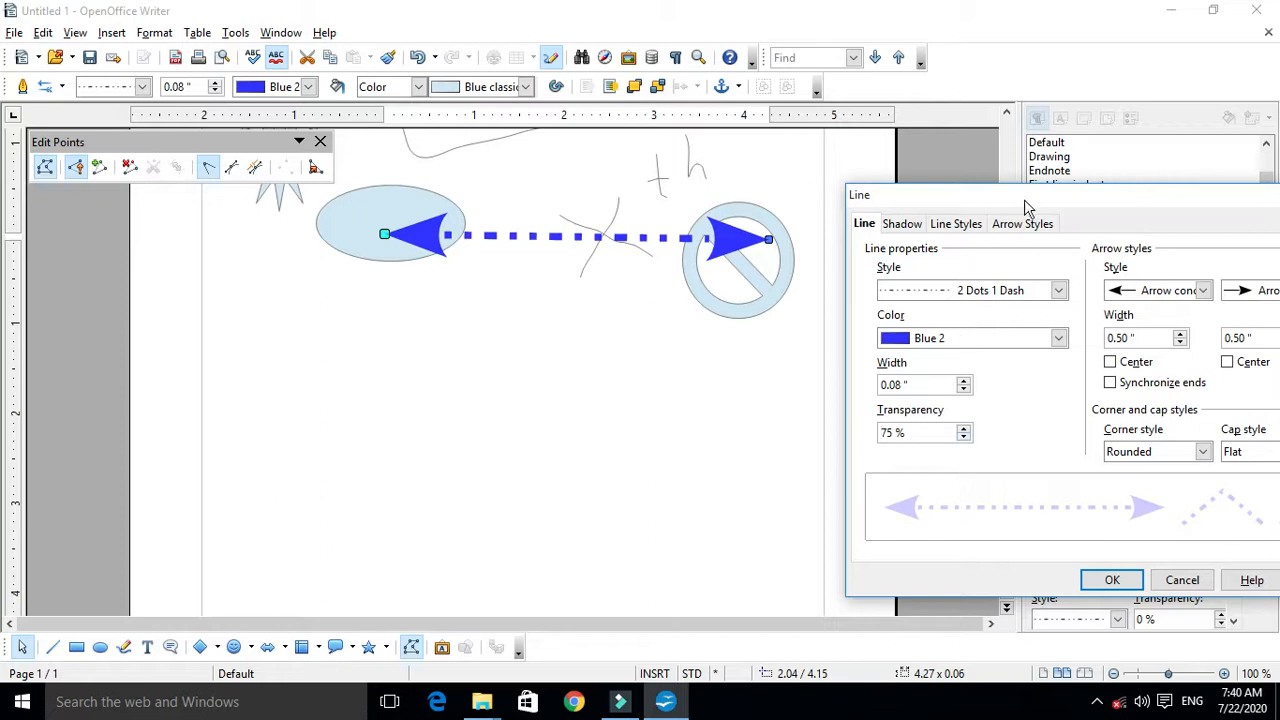
pyautogui.moveTo(1025, 198); pyautogui.dragTo(1006, 206)
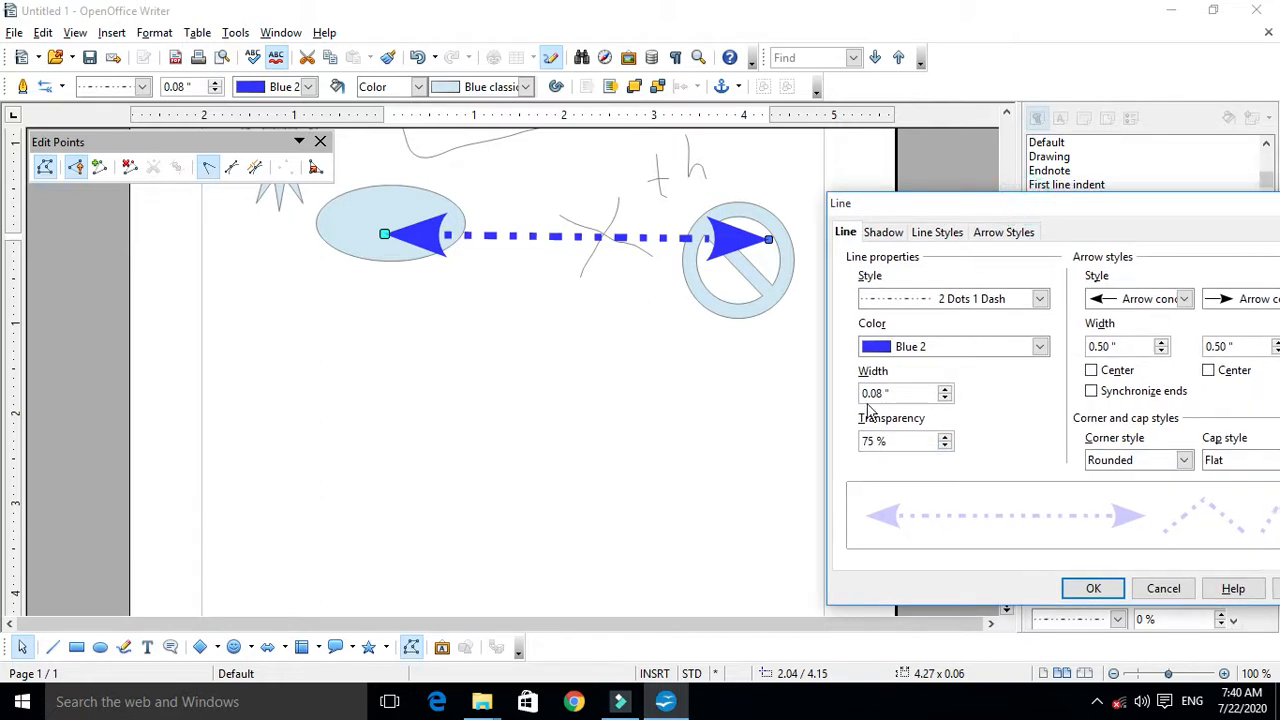
pyautogui.click(1090, 590)
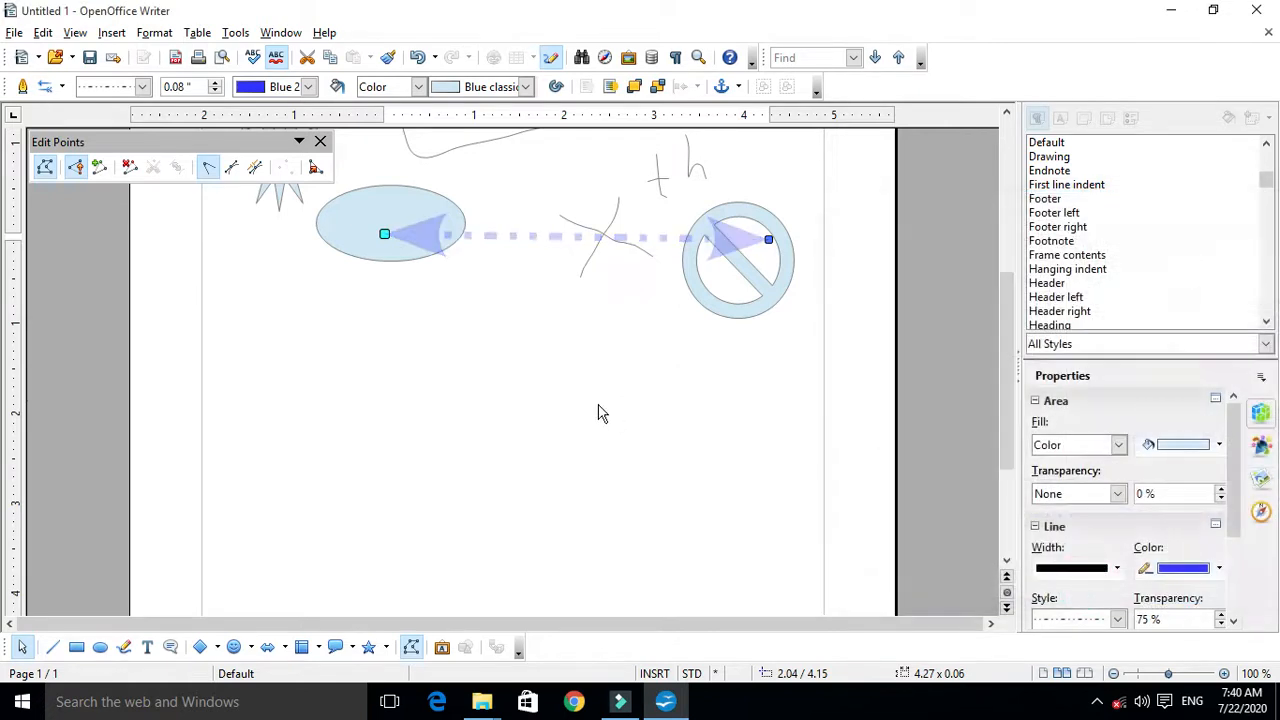
pyautogui.scroll(6, 715, 274)
pyautogui.click(720, 337)
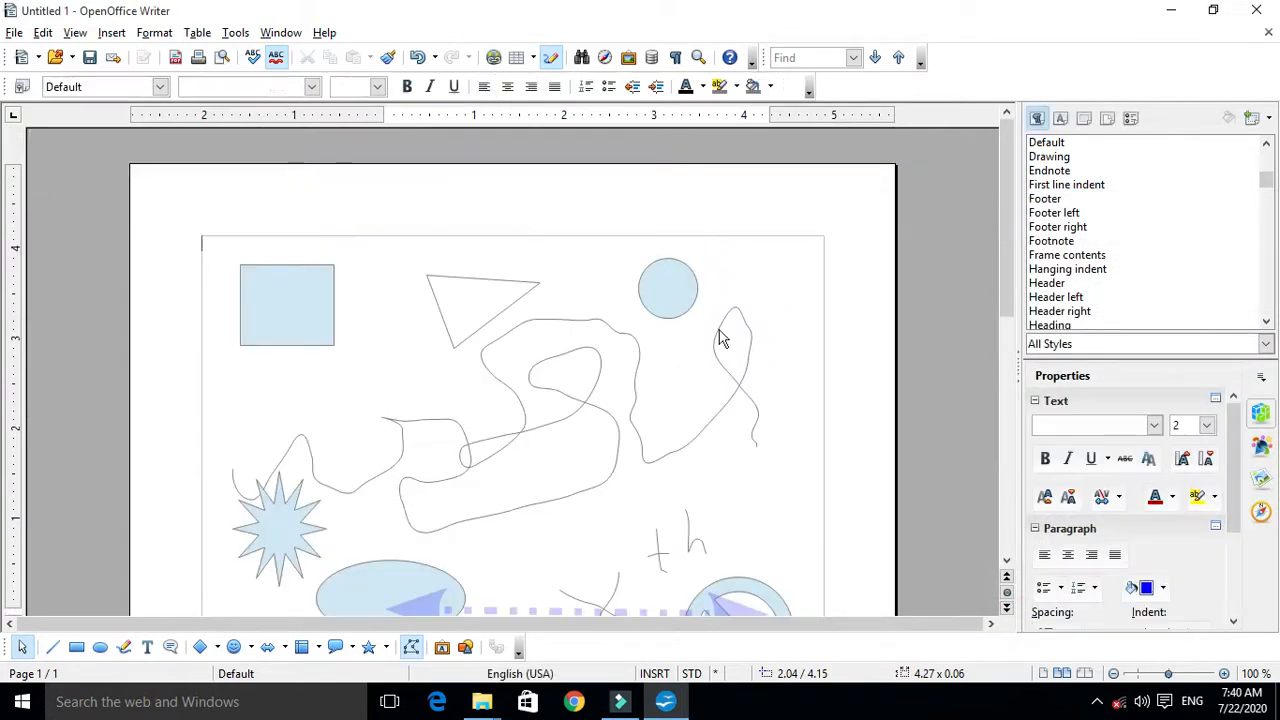
# Reduce the transparency of the blue double-headed line to 50% and apply the change.
pyautogui.scroll(-3, 720, 337)
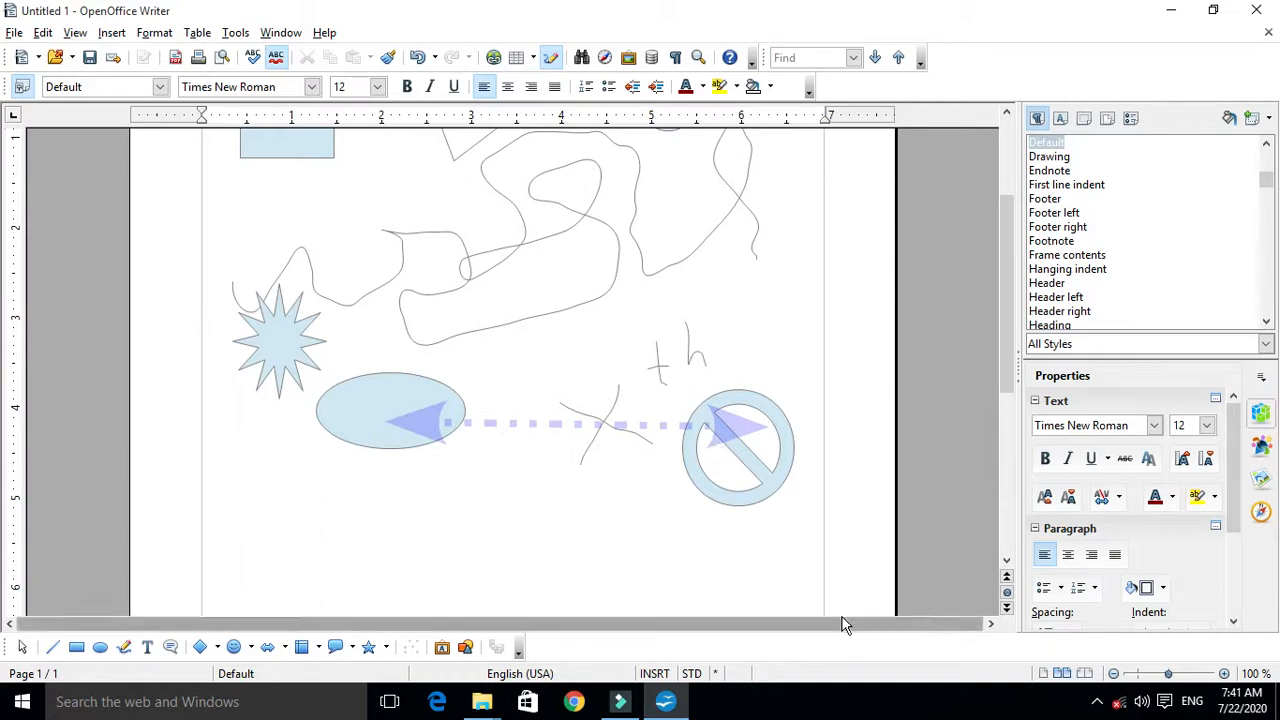
pyautogui.click(718, 425)
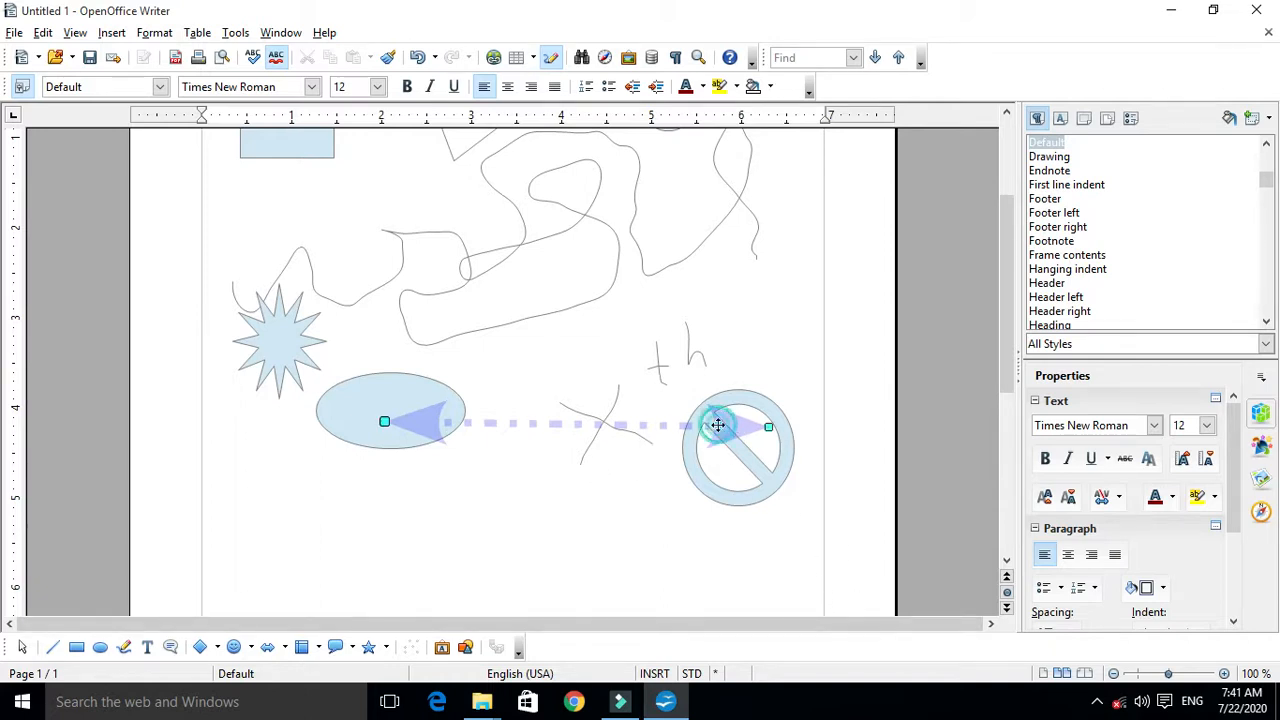
pyautogui.click(152, 36)
pyautogui.moveTo(207, 411)
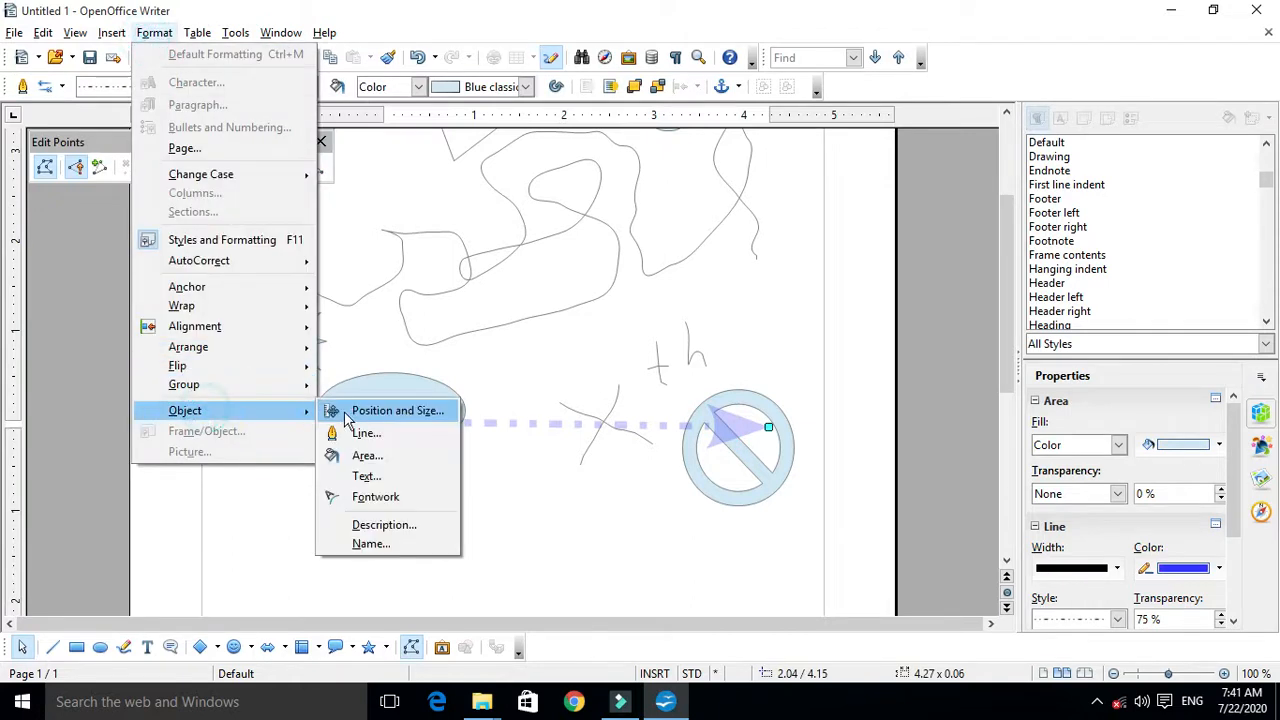
pyautogui.click(362, 432)
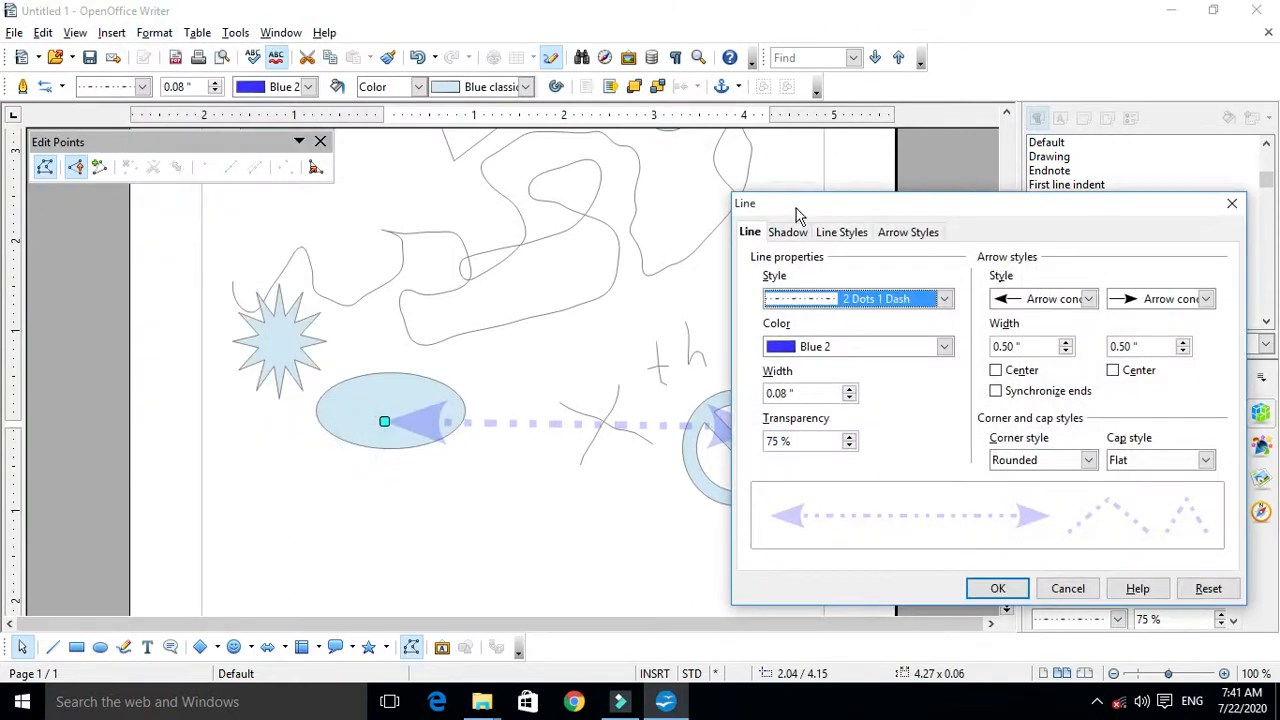
pyautogui.moveTo(800, 203); pyautogui.dragTo(824, 179)
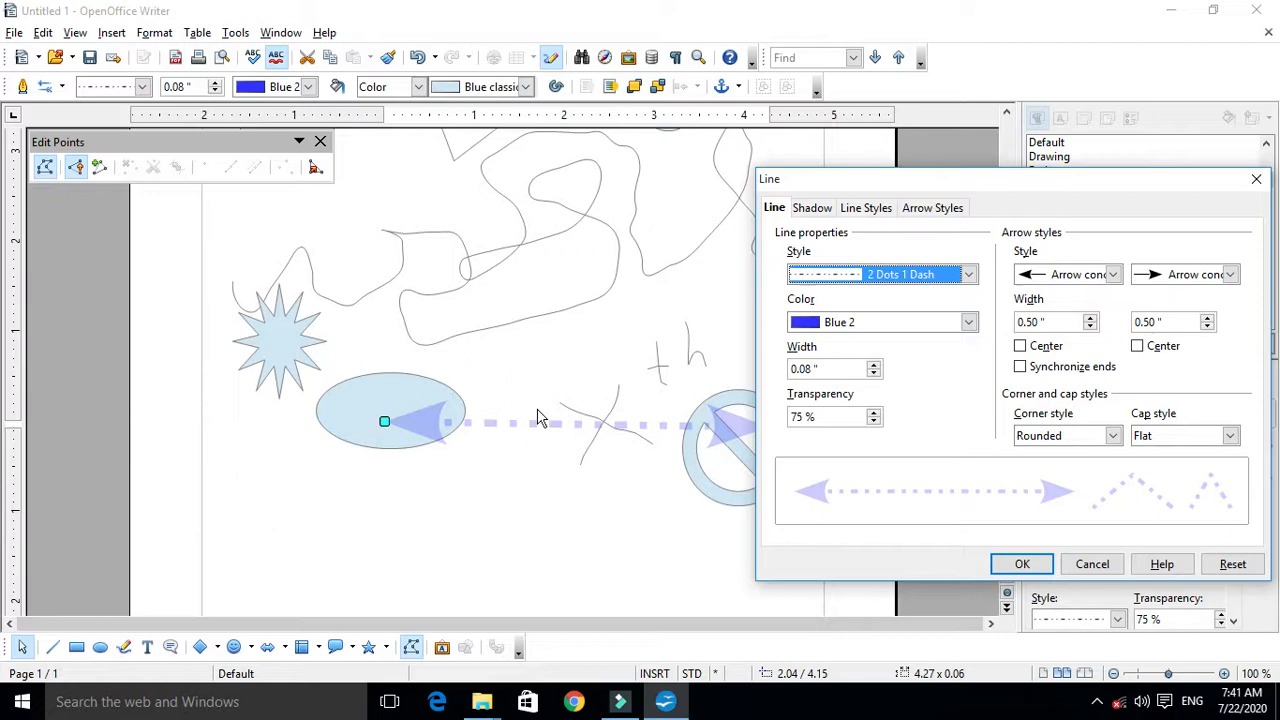
pyautogui.click(873, 422)
pyautogui.click(873, 422)
pyautogui.click(873, 422)
pyautogui.click(873, 422)
pyautogui.click(873, 422)
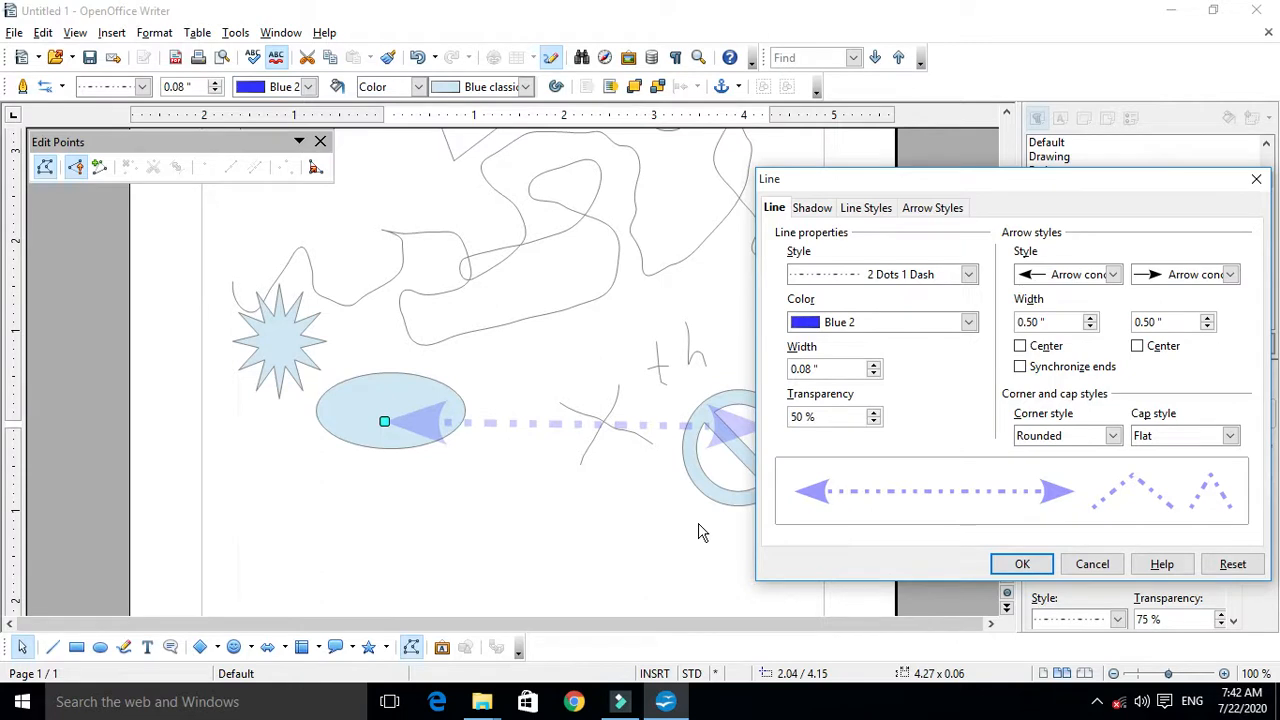
pyautogui.click(1030, 565)
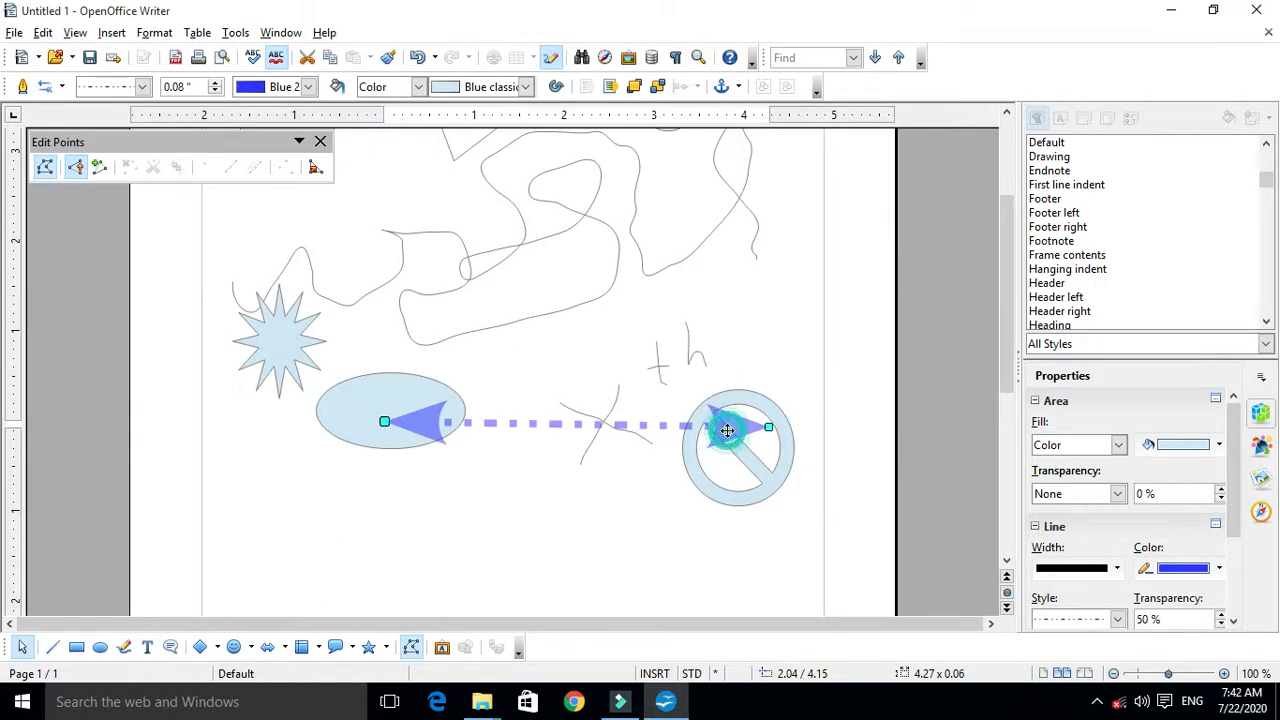
# Set the selected line's transparency to 0% and apply it.
pyautogui.click(158, 33)
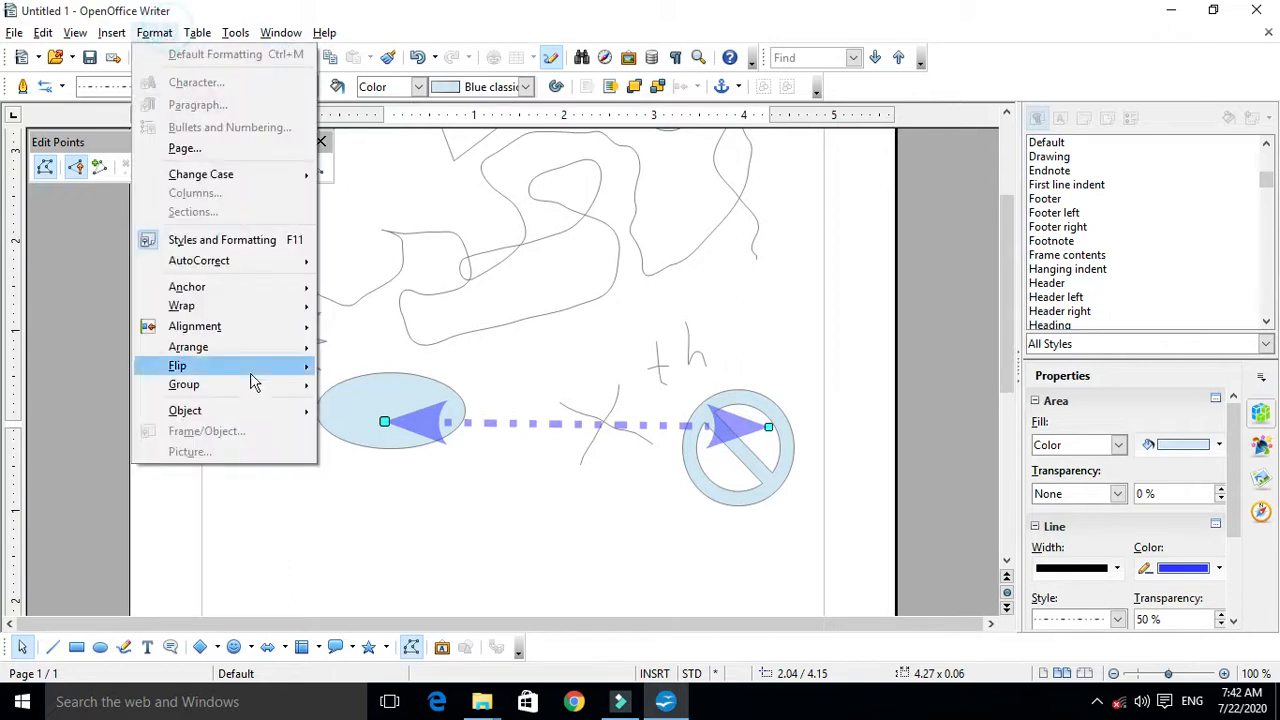
pyautogui.moveTo(240, 418)
pyautogui.click(345, 434)
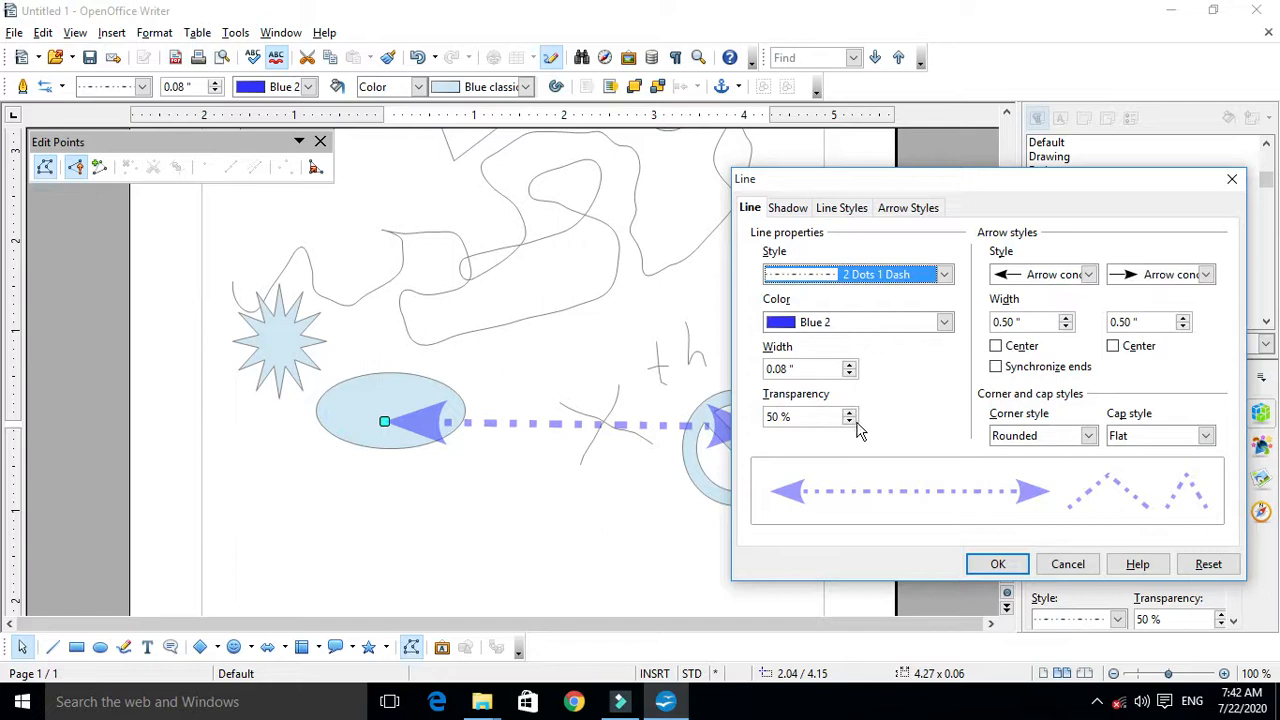
pyautogui.doubleClick(776, 417)
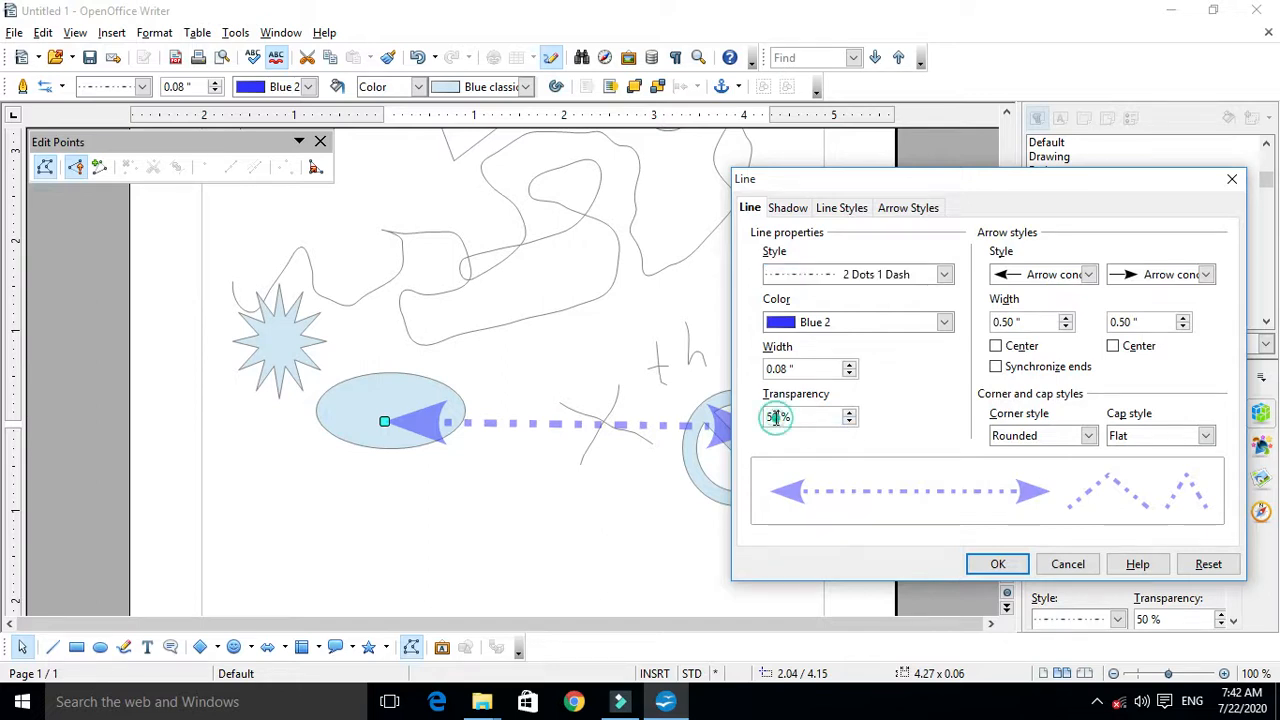
pyautogui.write('0')
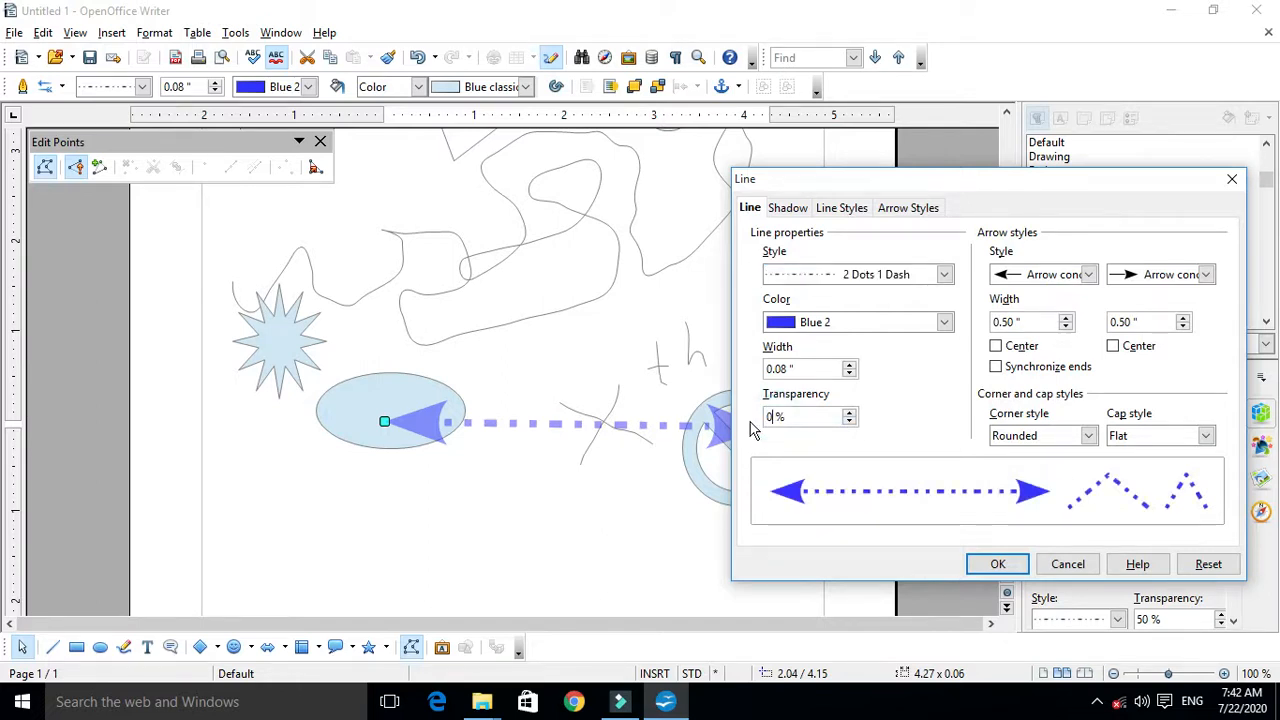
pyautogui.click(998, 564)
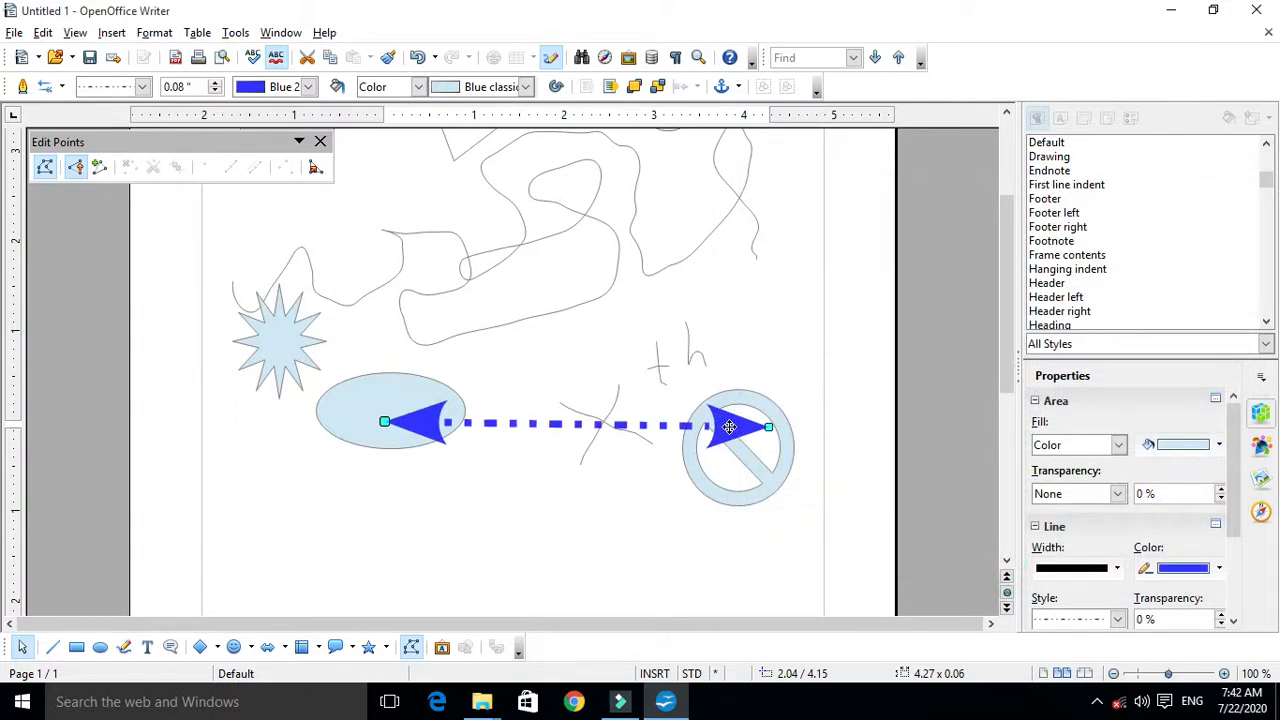
# Change the line's transparency from fully opaque to 50%, apply it, and deselect the line.
pyautogui.click(156, 33)
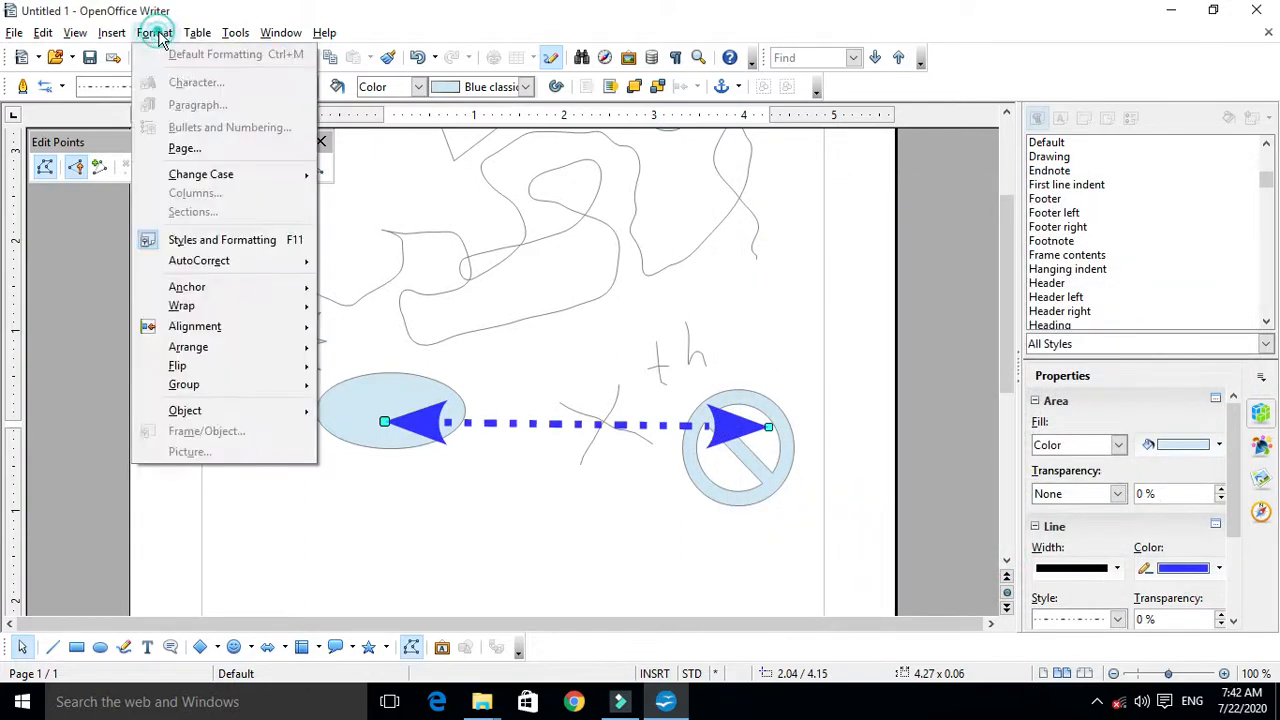
pyautogui.moveTo(185, 410)
pyautogui.click(365, 440)
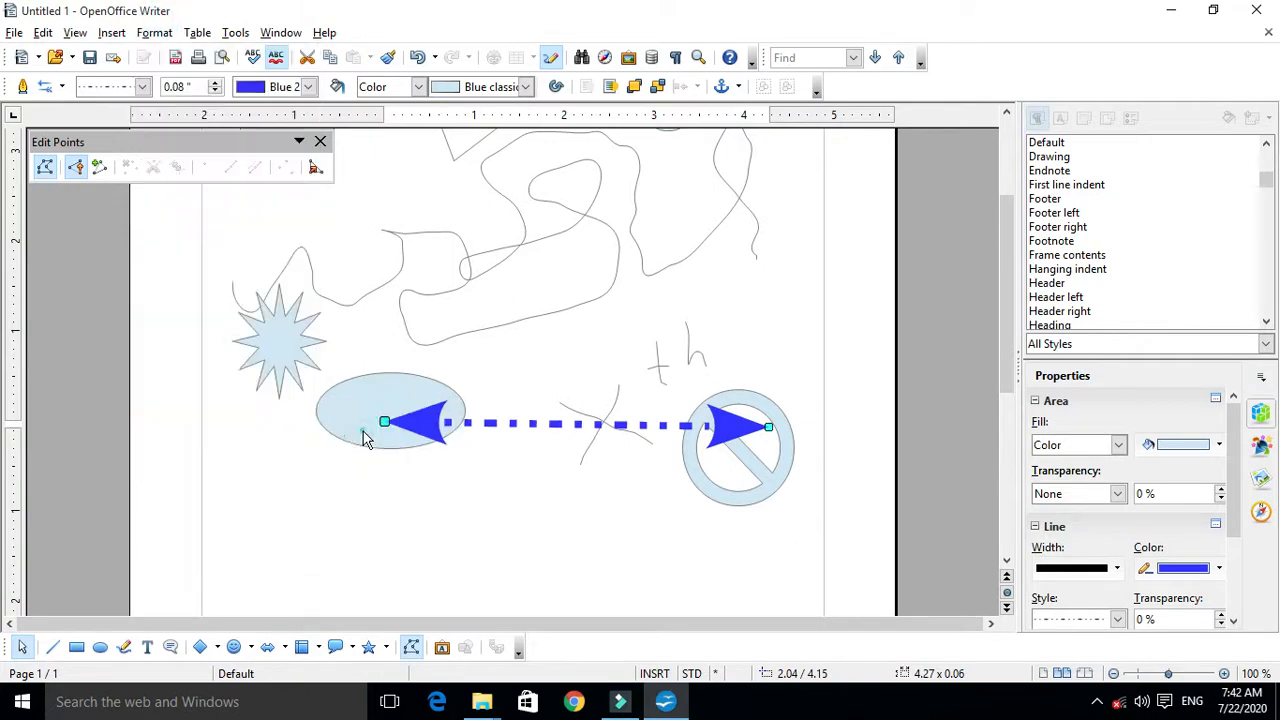
pyautogui.click(766, 418)
pyautogui.write('50')
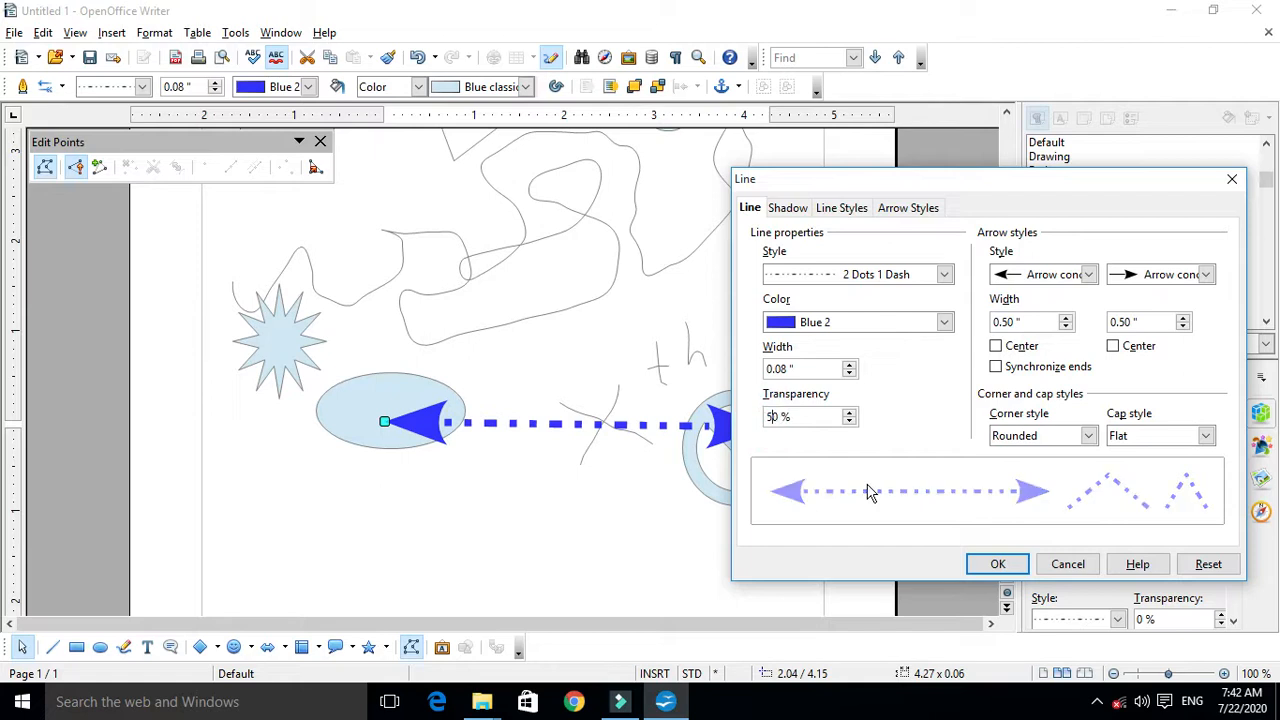
pyautogui.press('Return')
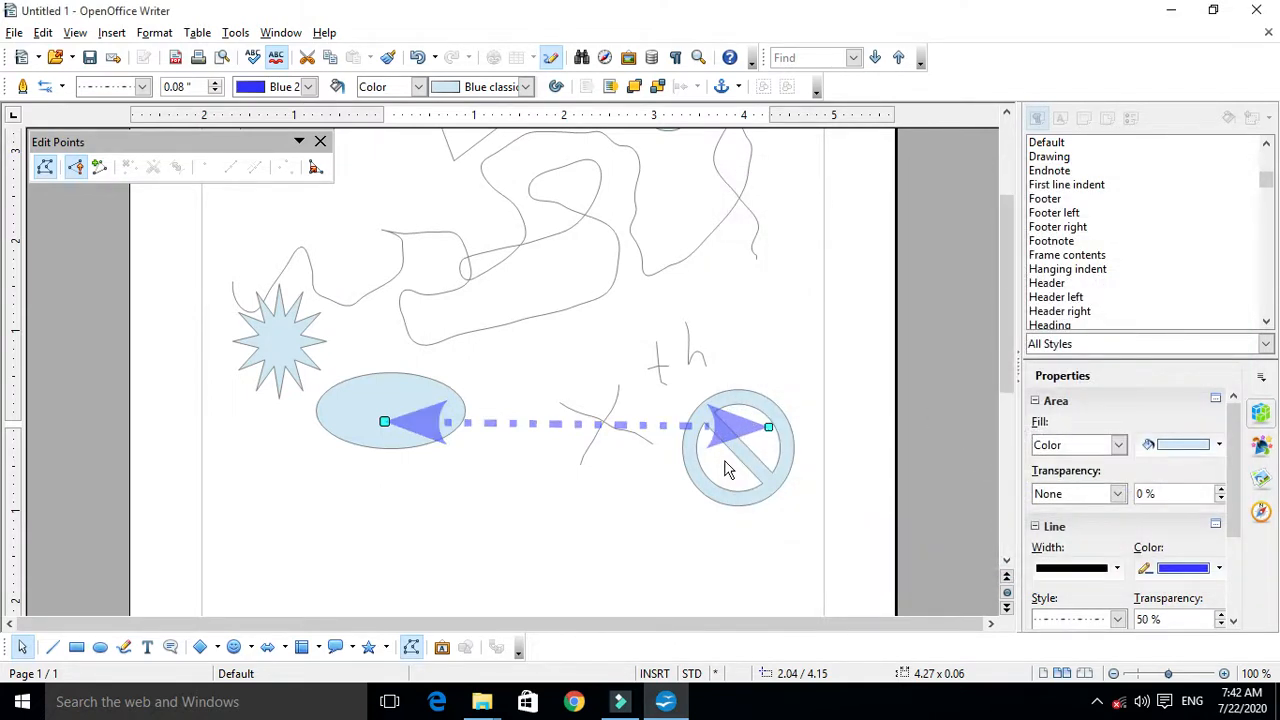
pyautogui.click(806, 460)
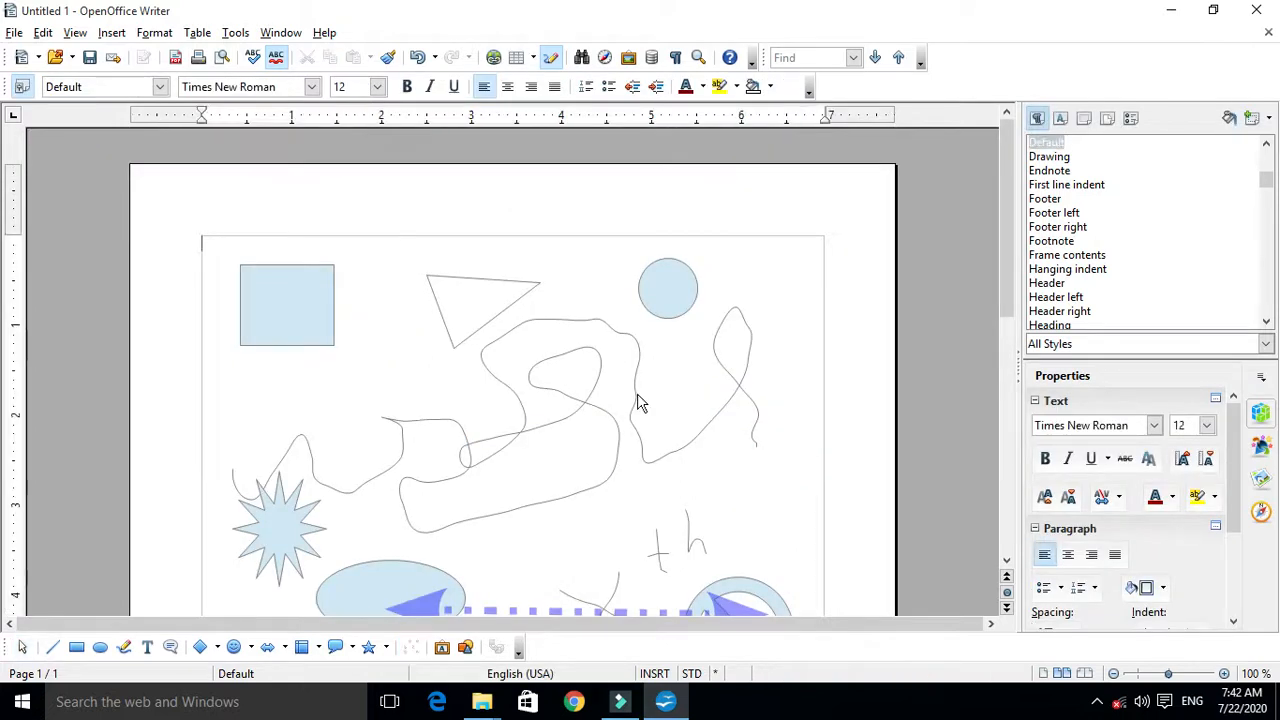
# Move the double-headed line below the ellipse and prohibition sign, to a position of about 1.59 / 5.16 inches.
pyautogui.scroll(-3, 639, 398)
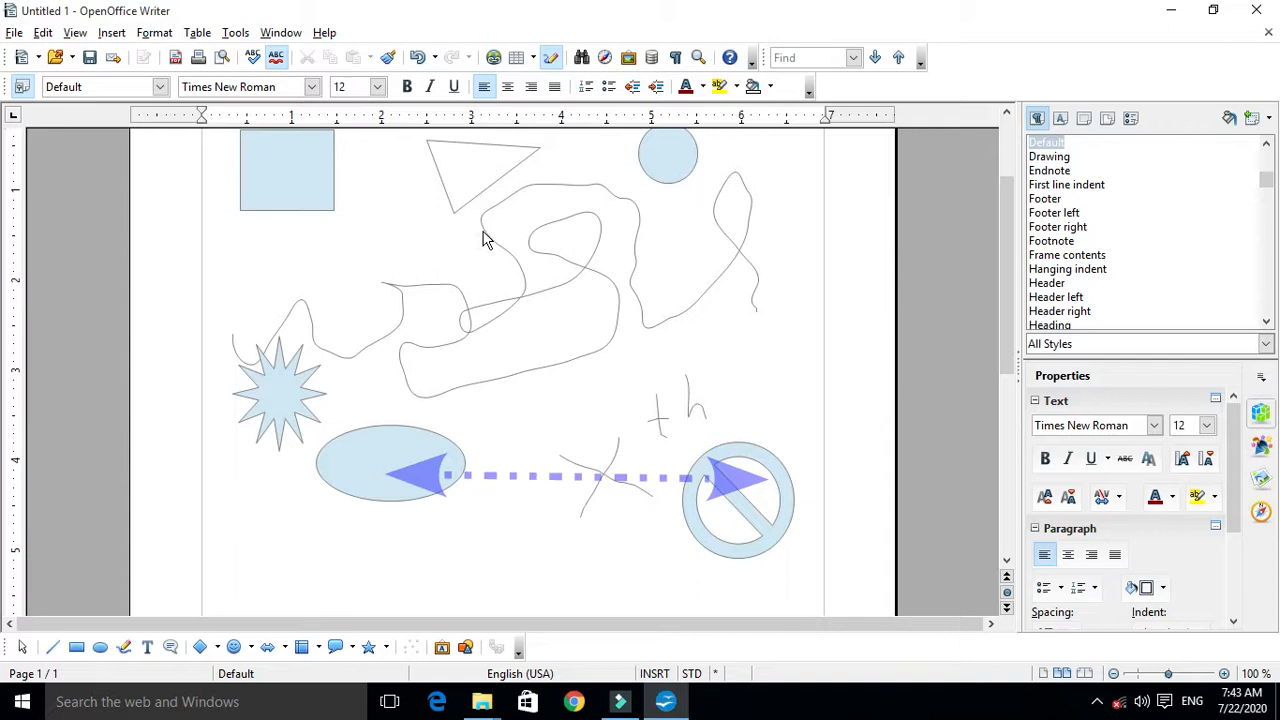
pyautogui.moveTo(426, 482); pyautogui.dragTo(374, 569)
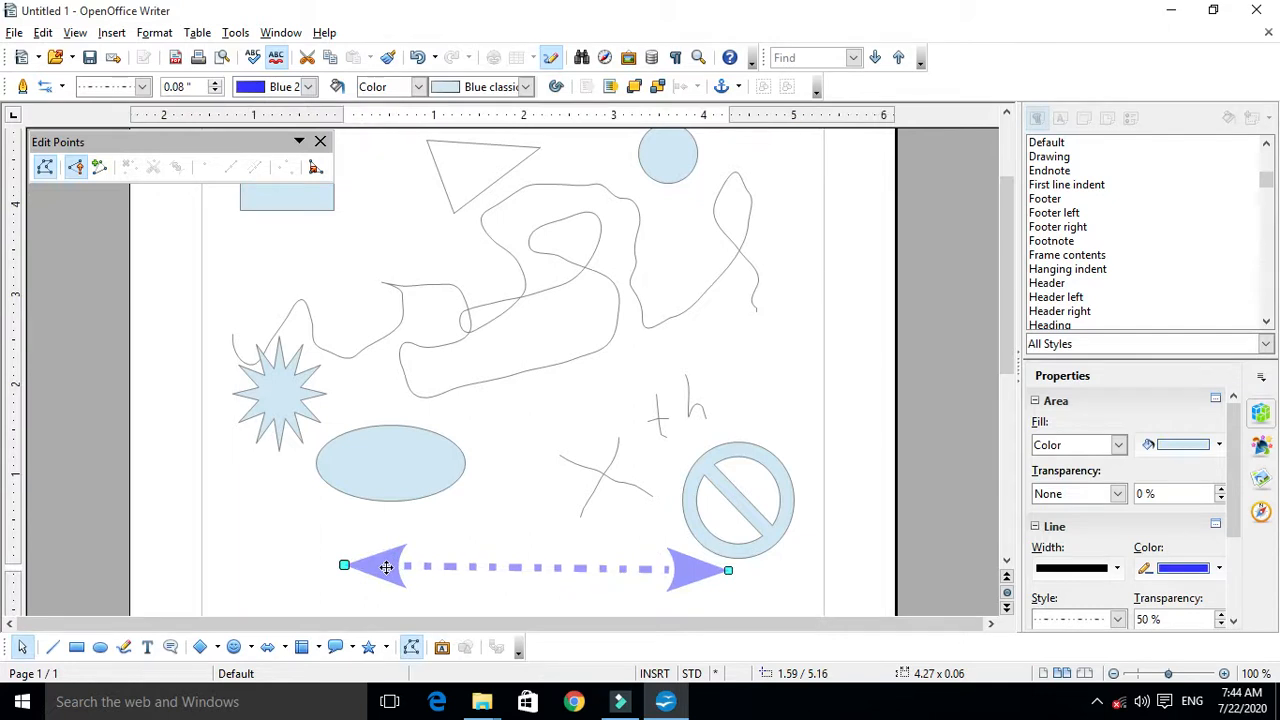
# Examine the line's formatting settings, including its line properties, arrow styles, and corner and cap styles, leaving them as they are.
pyautogui.rightClick(388, 570)
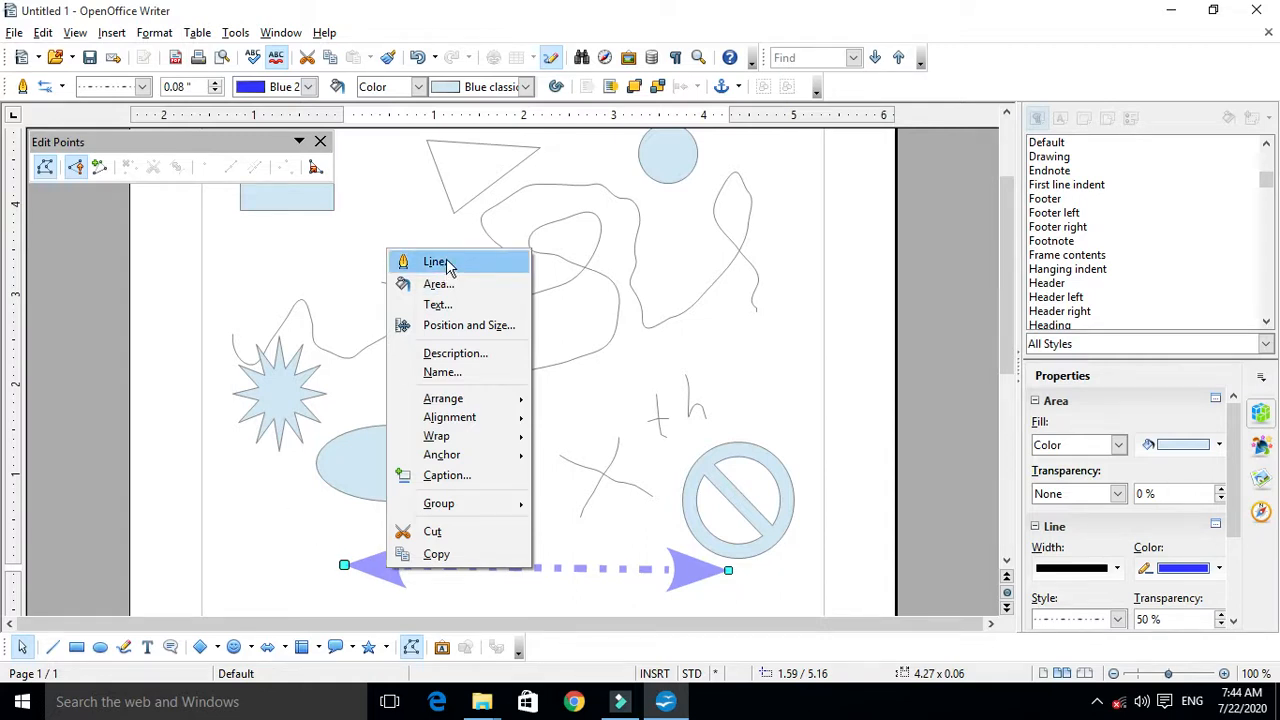
pyautogui.click(645, 494)
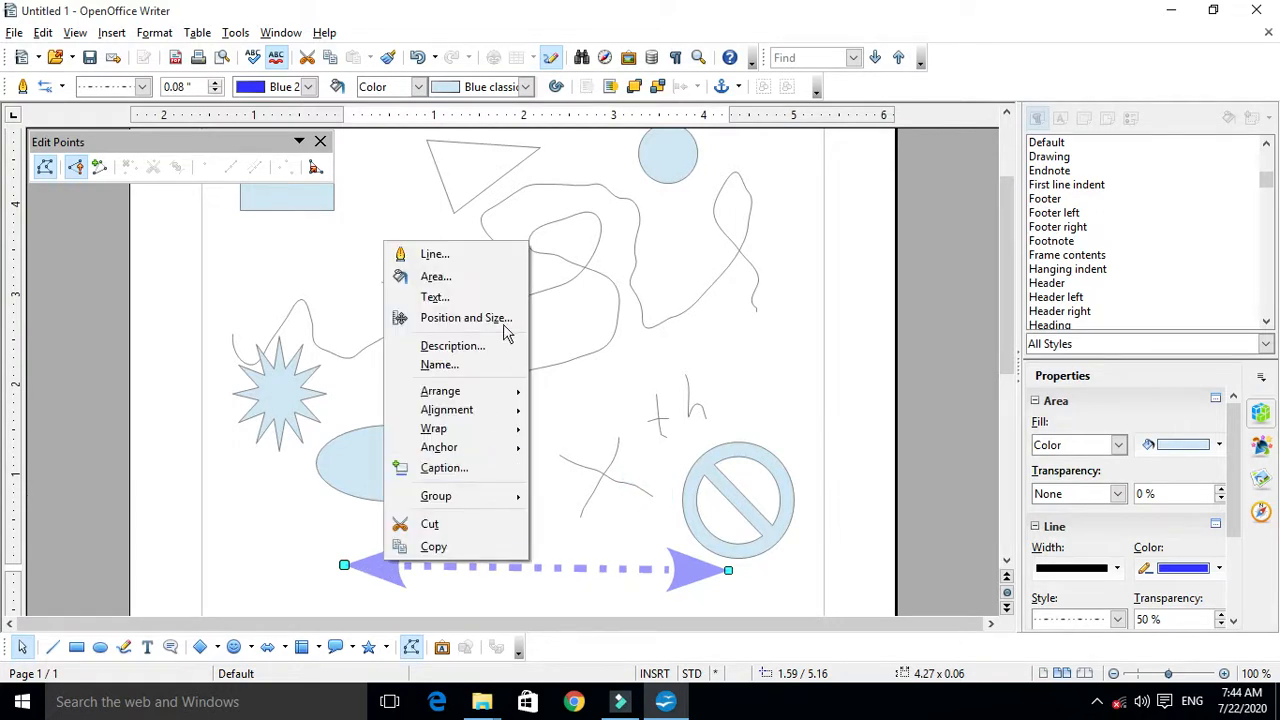
pyautogui.click(440, 254)
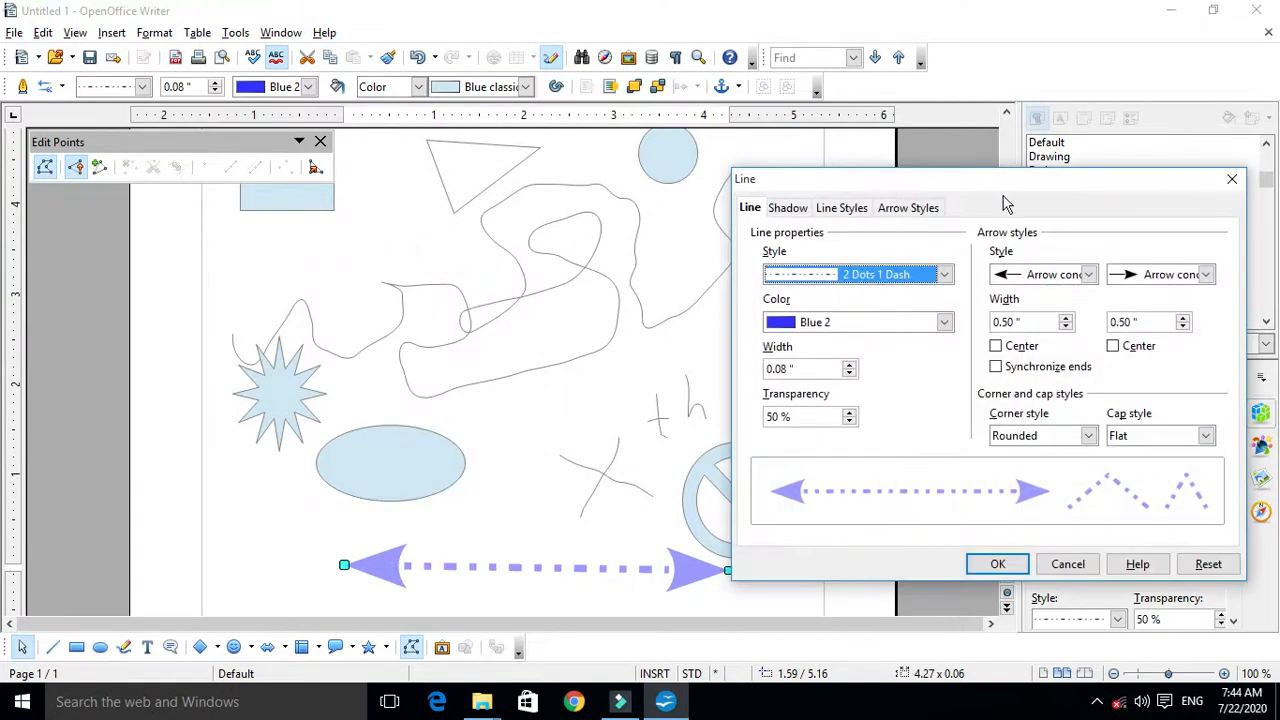
pyautogui.moveTo(1066, 180); pyautogui.dragTo(918, 168)
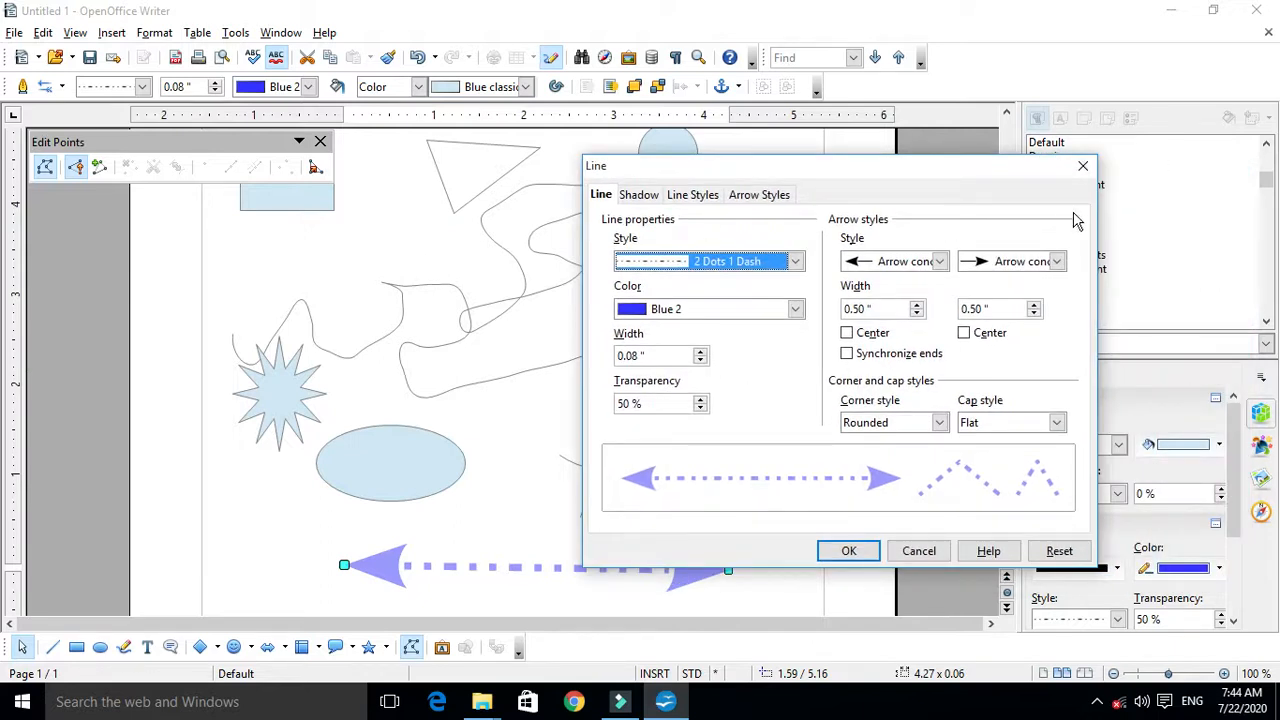
pyautogui.click(1082, 165)
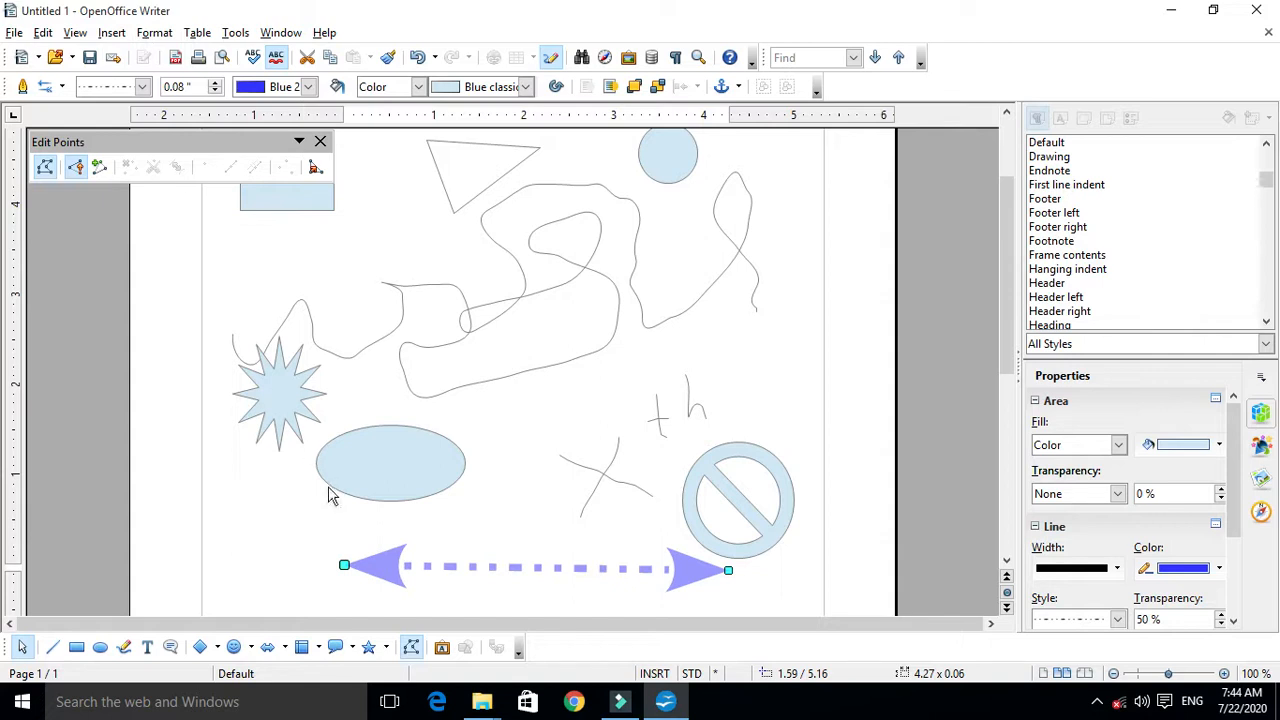
pyautogui.rightClick(395, 568)
pyautogui.click(441, 257)
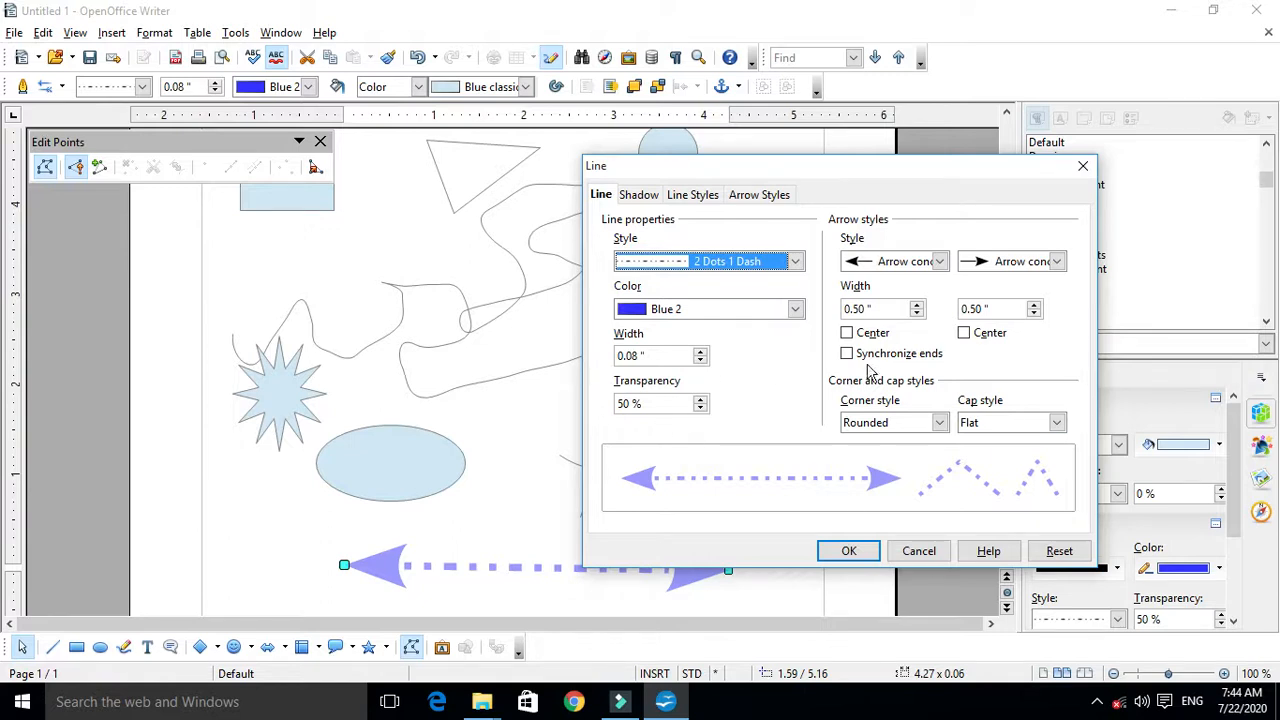
pyautogui.click(847, 551)
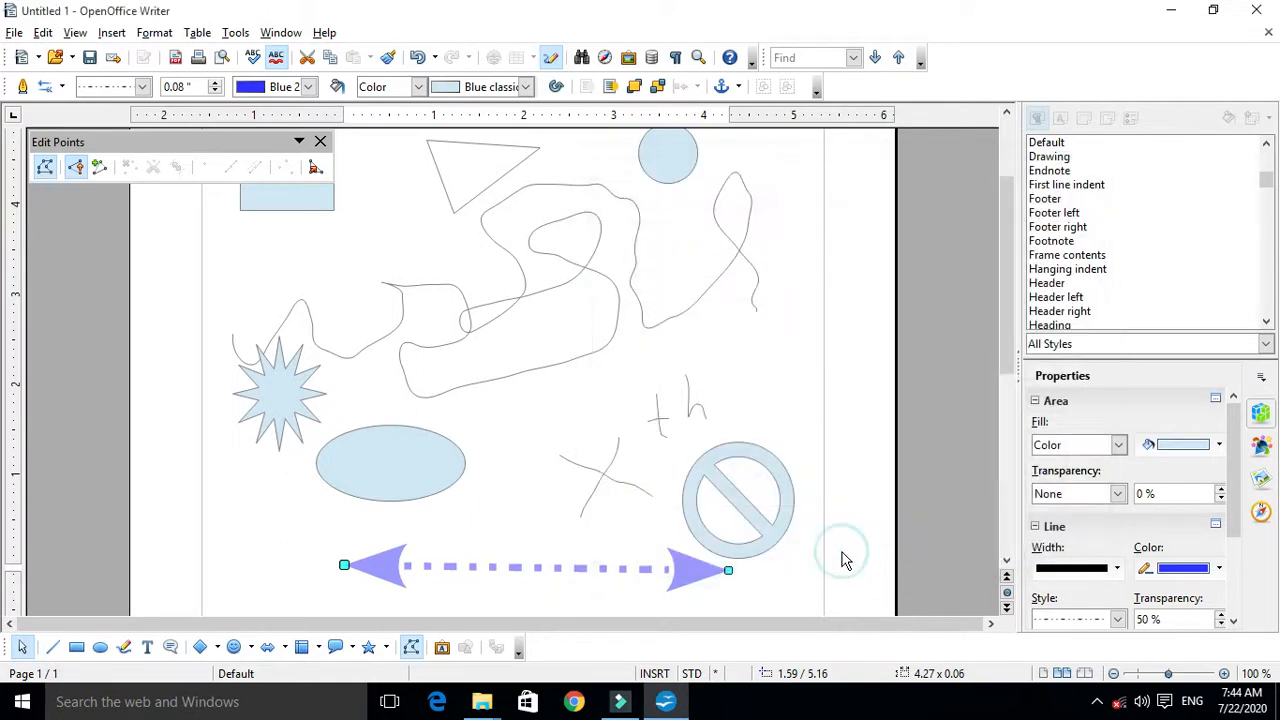
# Undo the line's move and reposition it just below the ellipse, at about 1.58 / 4.97 inches.
pyautogui.moveTo(656, 568); pyautogui.dragTo(696, 476)
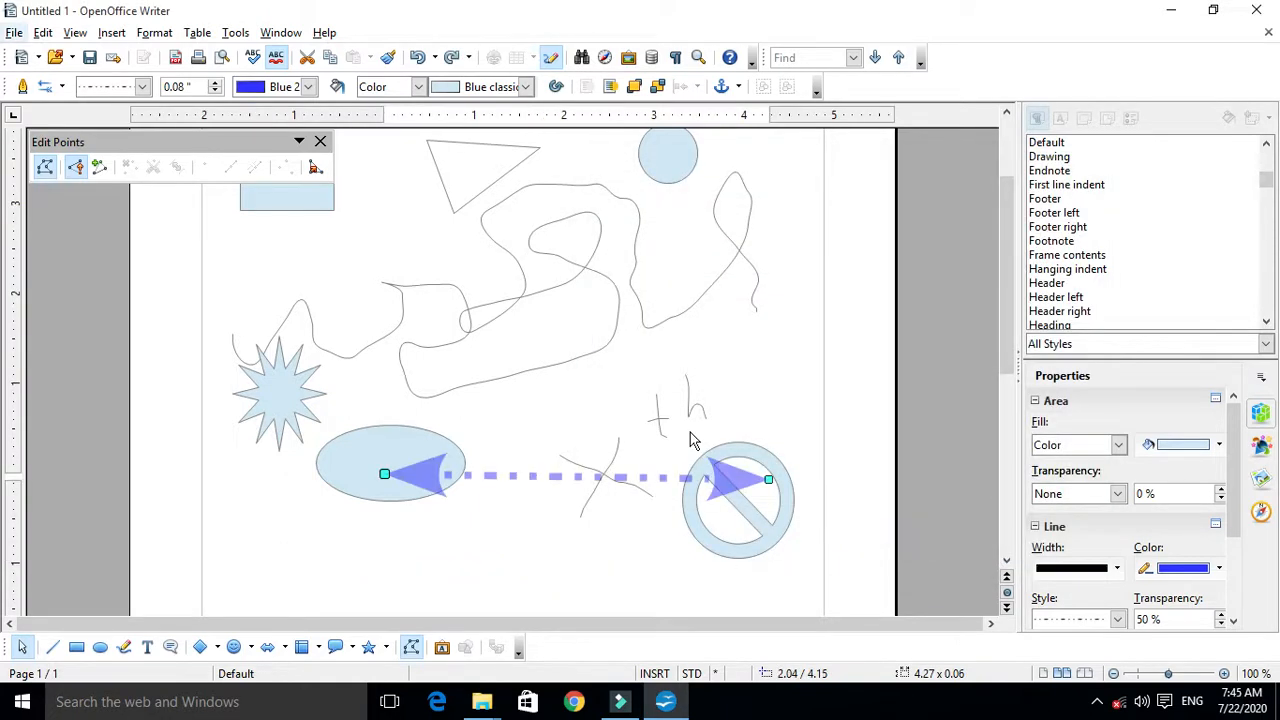
pyautogui.moveTo(733, 479); pyautogui.dragTo(691, 552)
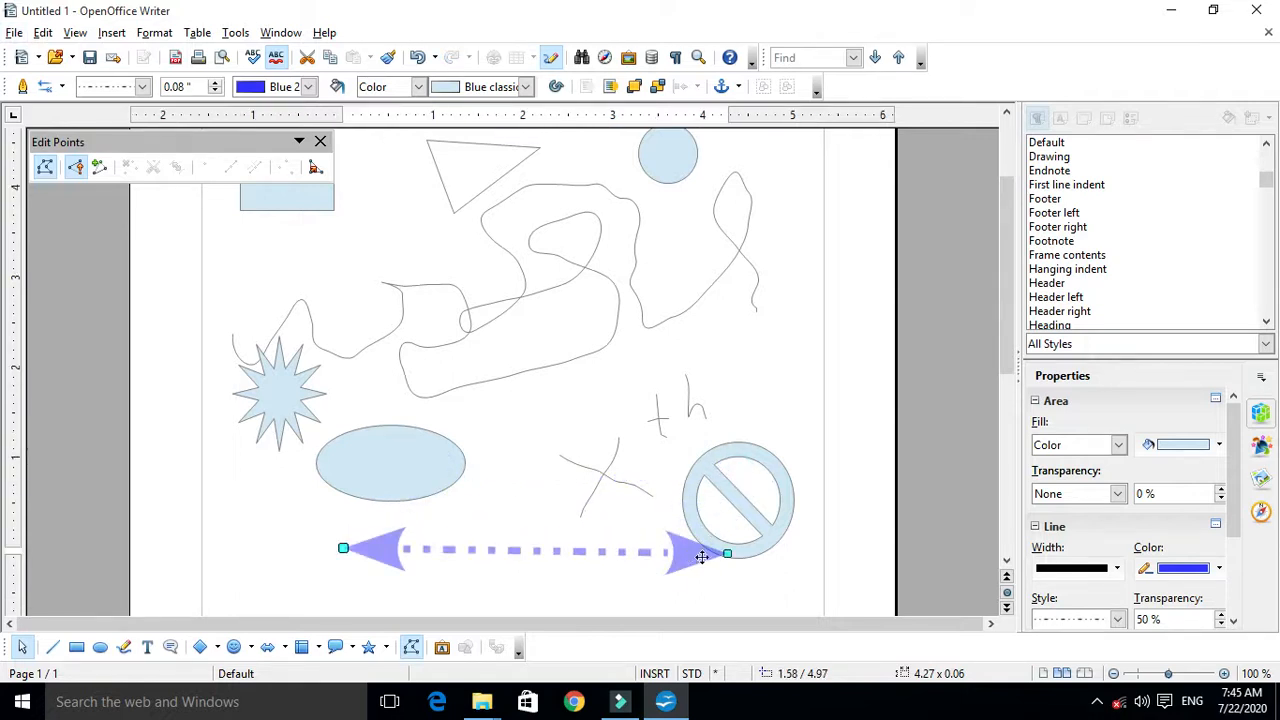
# Open the double-headed line's formatting options and enable Center for both its start and end arrowheads.
pyautogui.rightClick(695, 557)
pyautogui.click(740, 251)
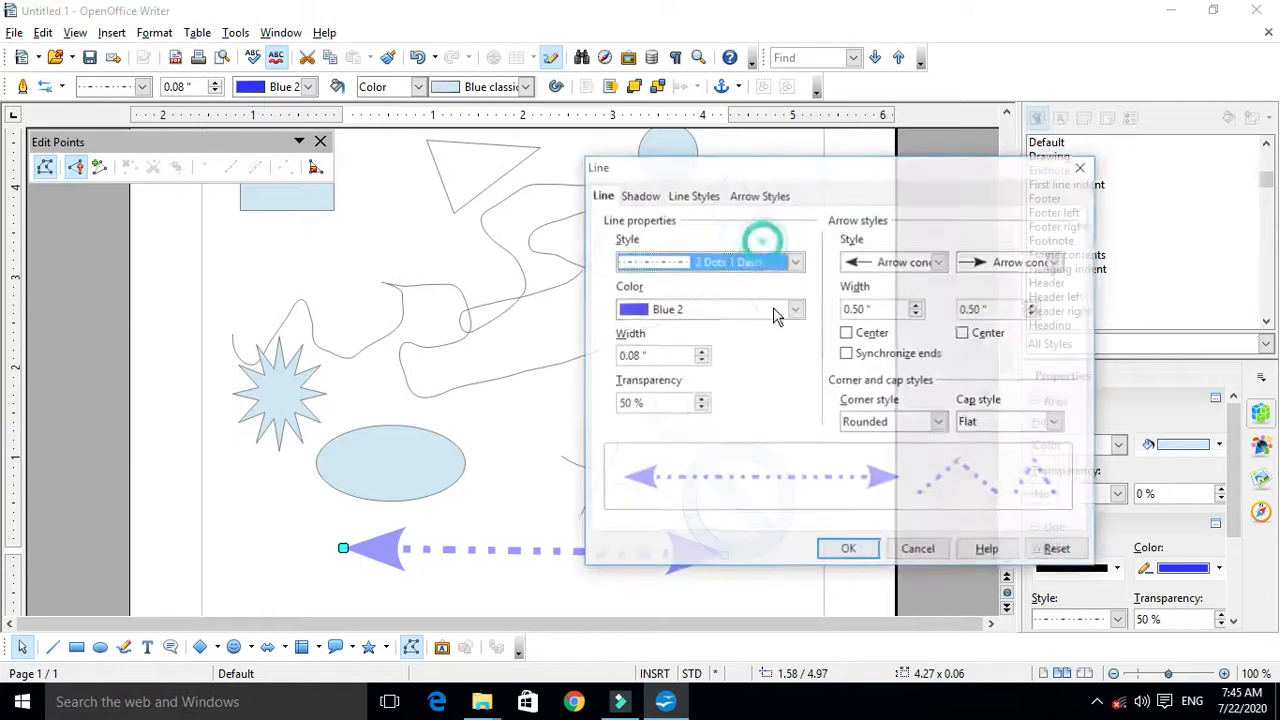
pyautogui.moveTo(868, 165); pyautogui.dragTo(927, 191)
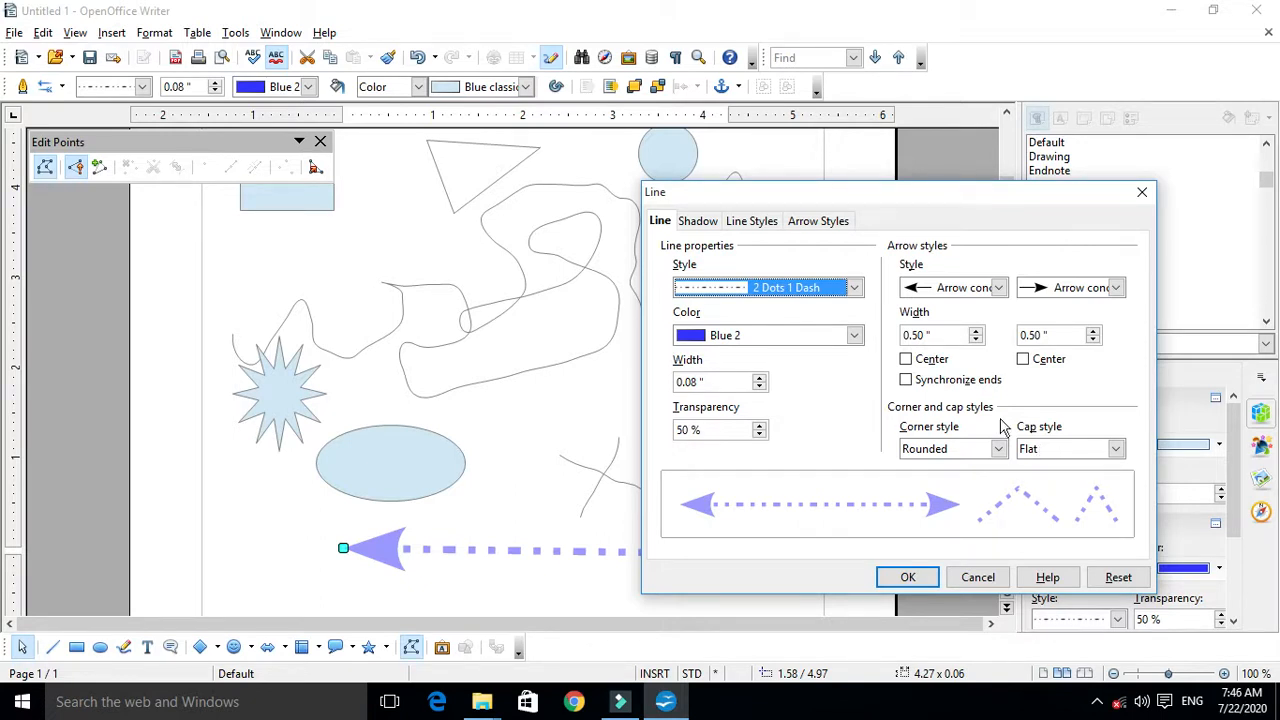
pyautogui.click(906, 362)
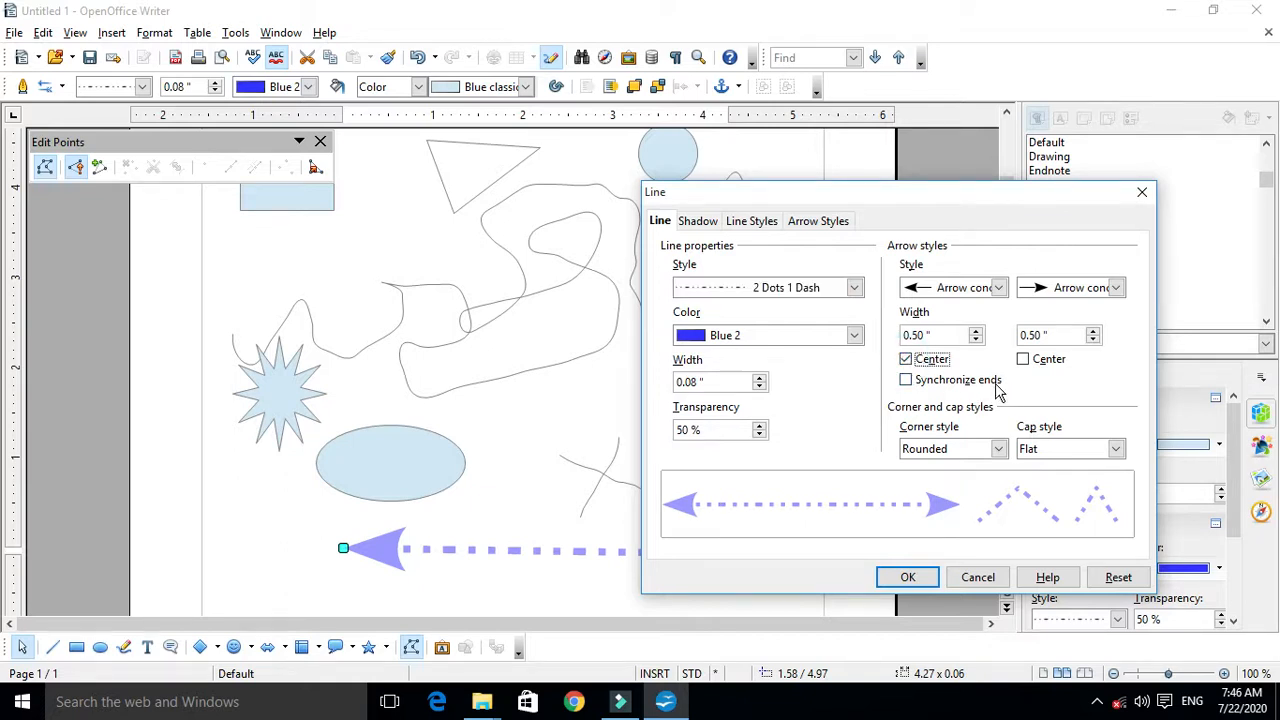
pyautogui.moveTo(957, 204); pyautogui.dragTo(953, 126)
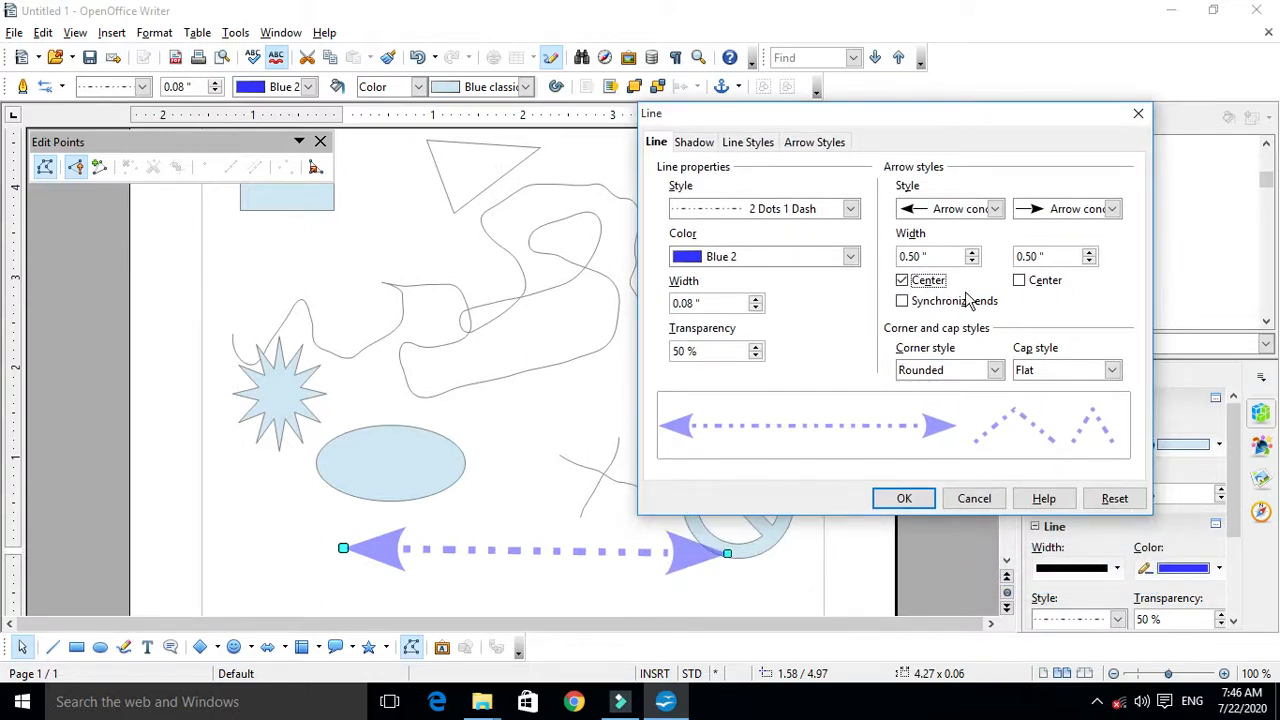
pyautogui.click(1022, 282)
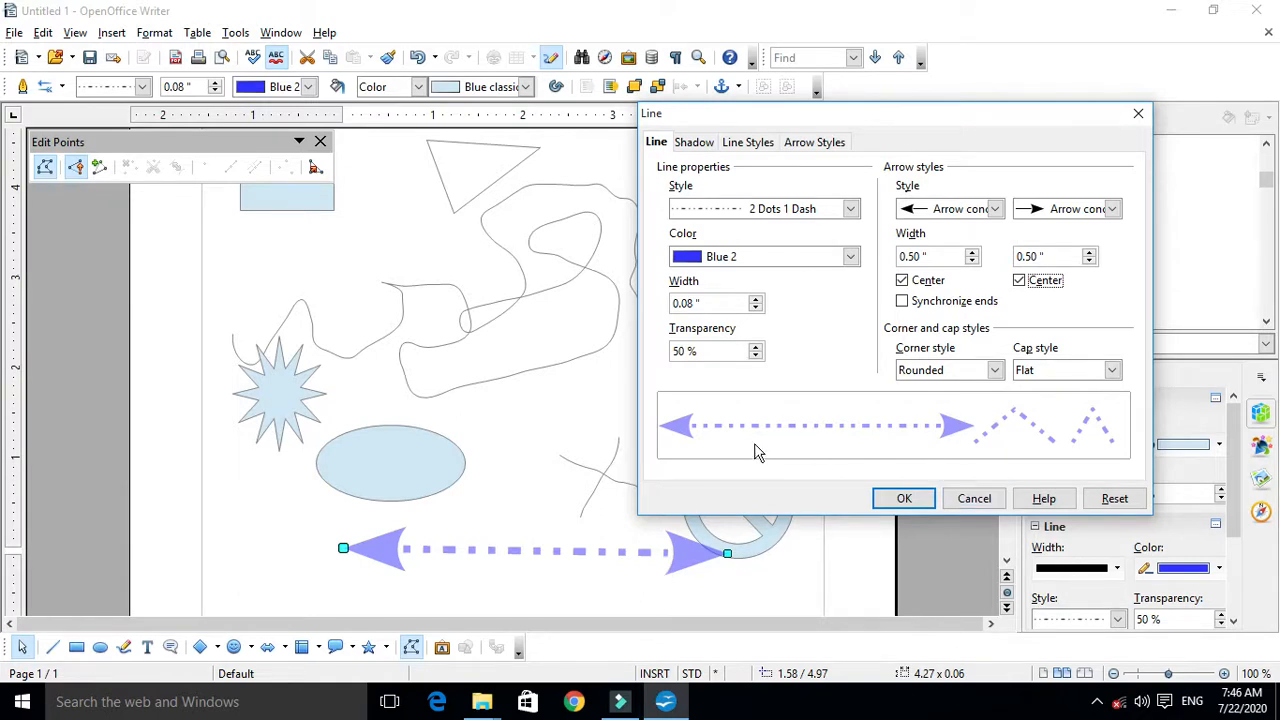
# Turn off Center for both arrowheads and re-enable it to compare the effect in the preview.
pyautogui.click(903, 280)
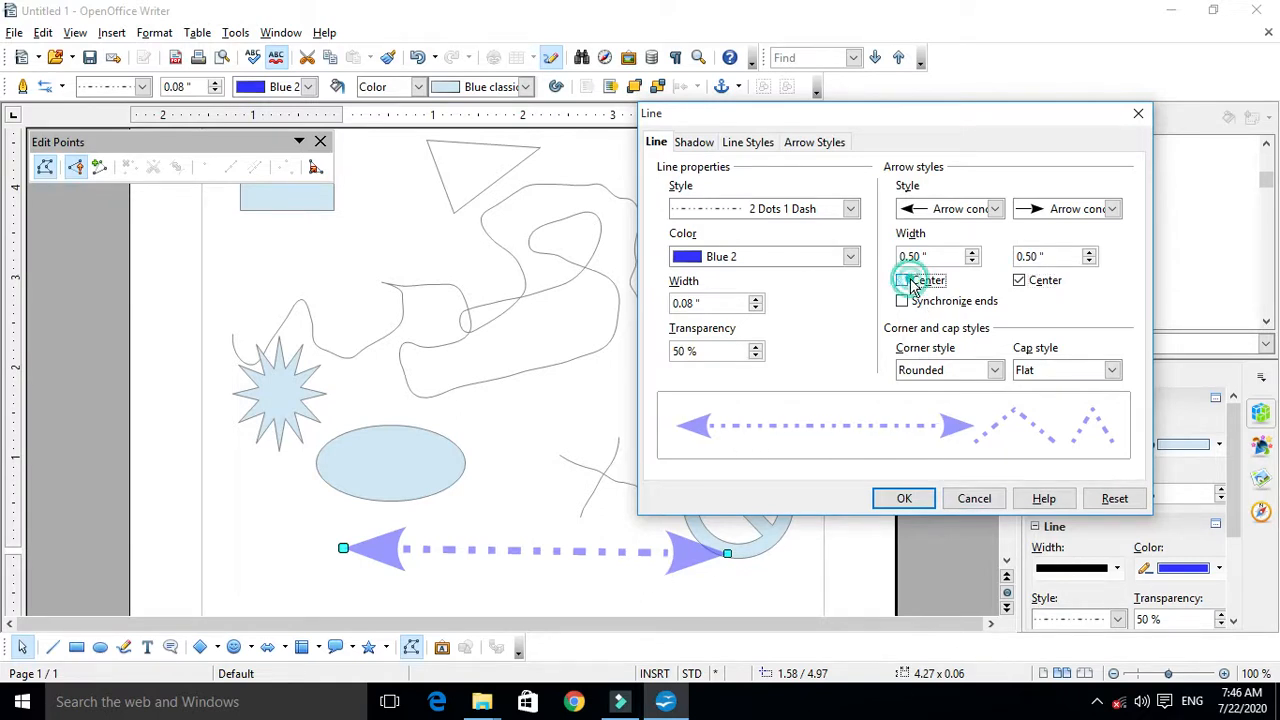
pyautogui.click(1021, 281)
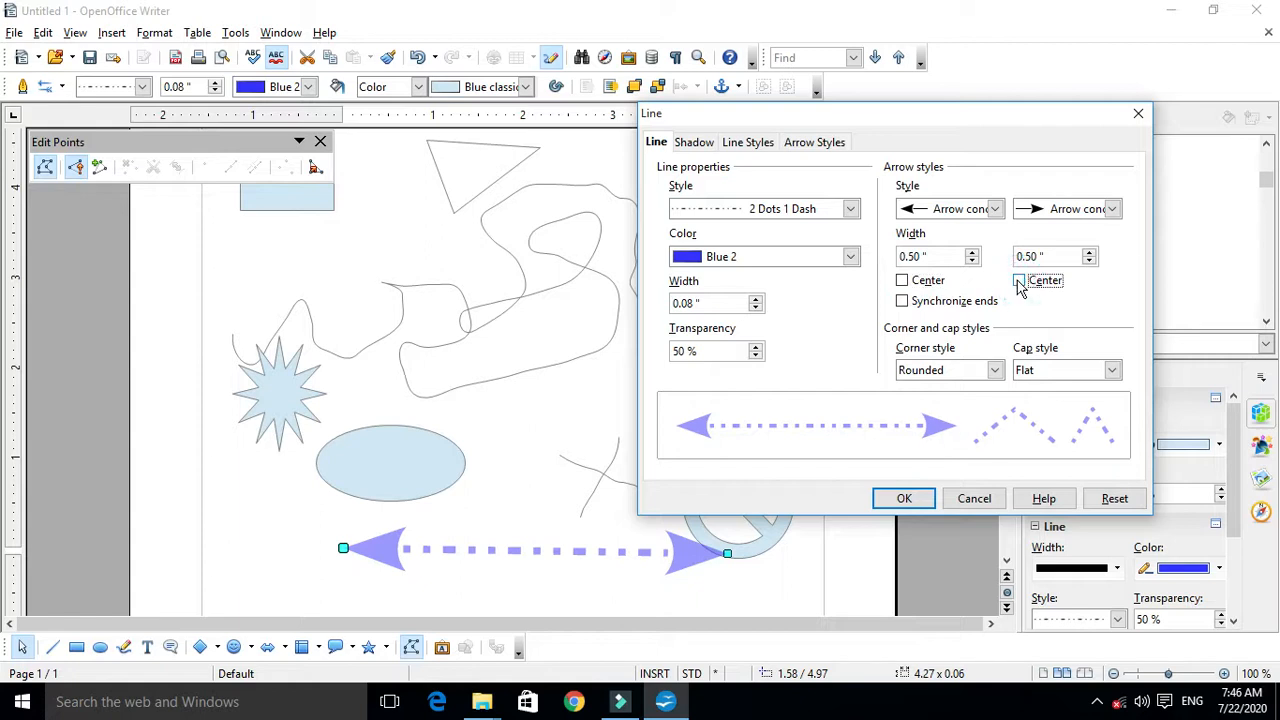
pyautogui.click(1017, 280)
pyautogui.click(902, 280)
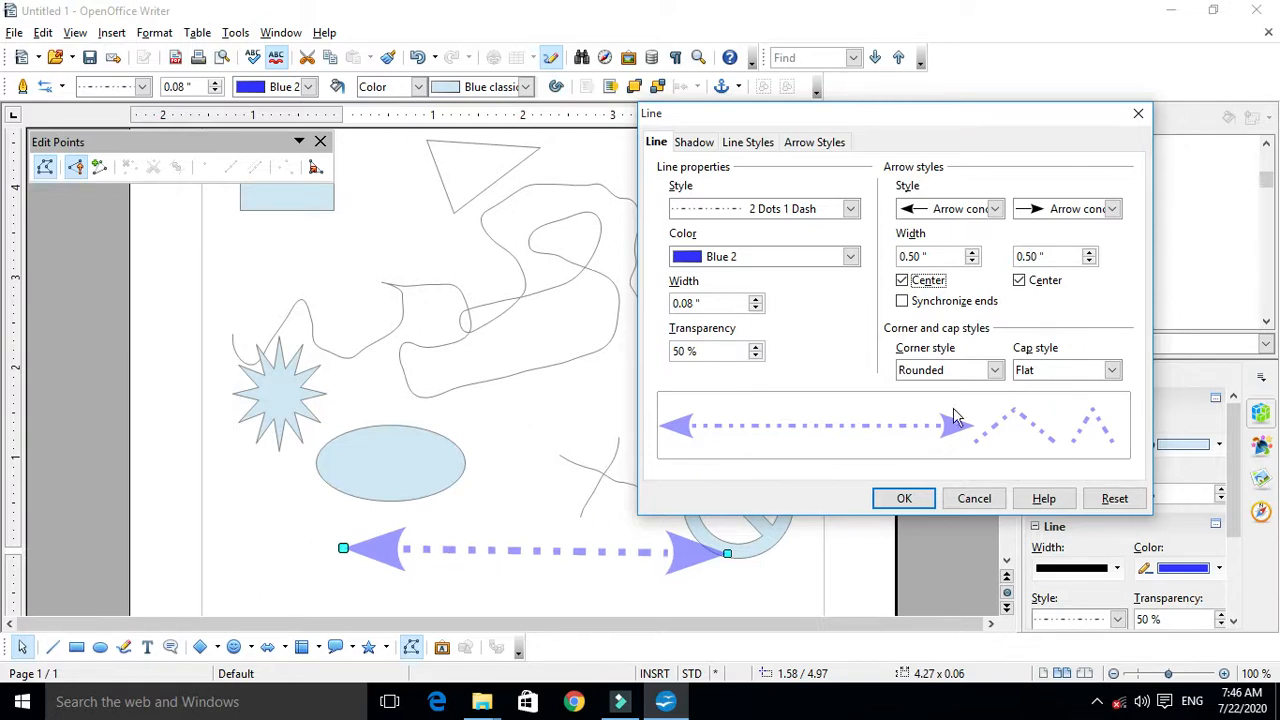
# Try the line's corner style without a setting, and settle on Mitered.
pyautogui.click(994, 370)
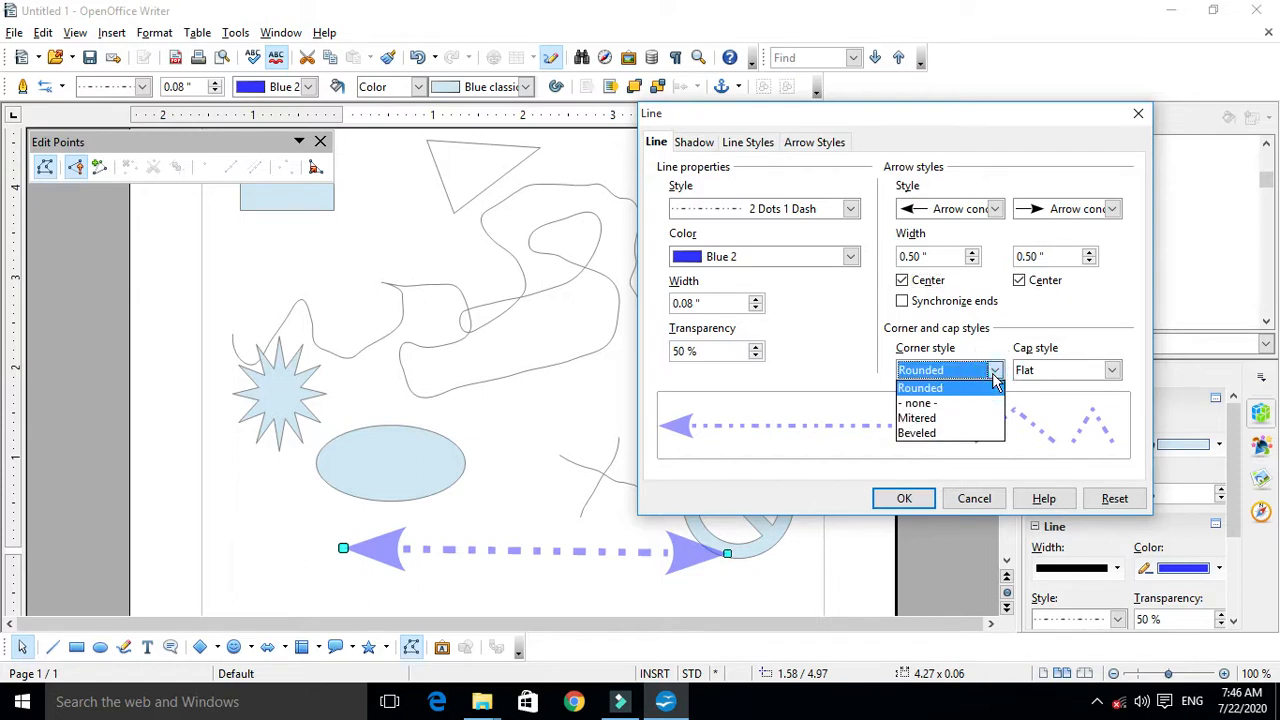
pyautogui.click(927, 403)
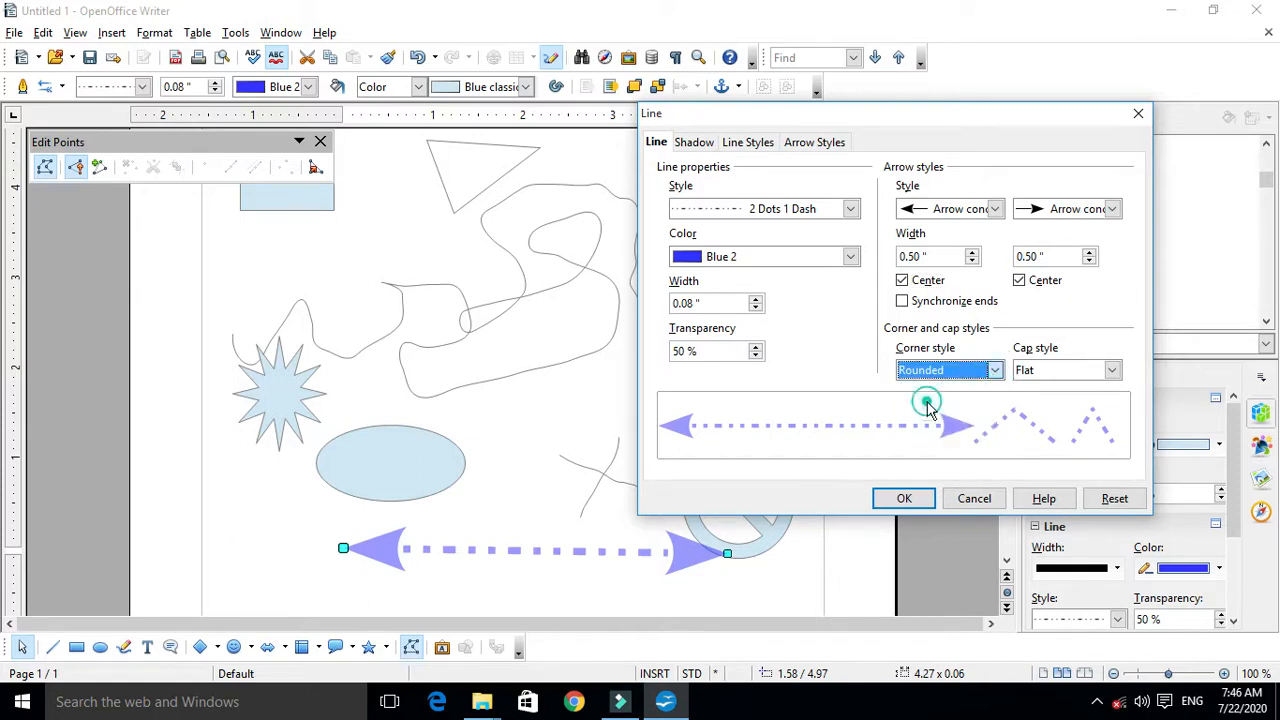
pyautogui.click(1111, 370)
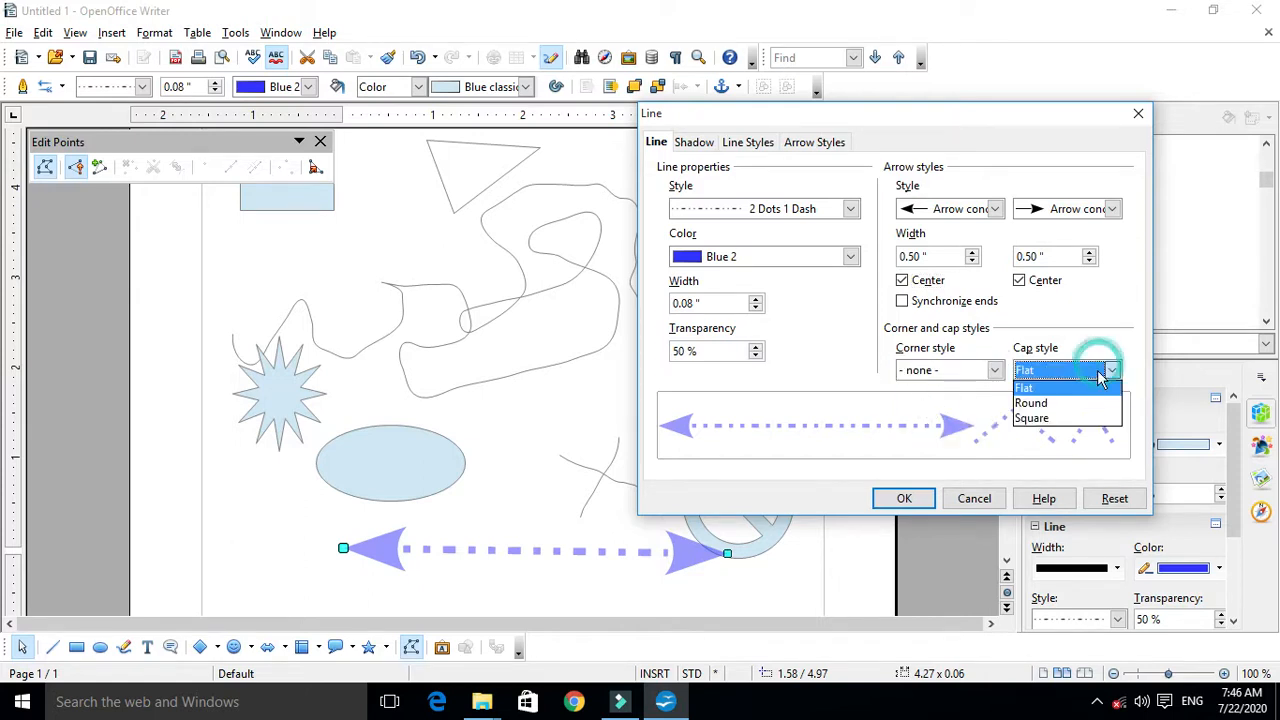
pyautogui.click(994, 370)
pyautogui.click(994, 370)
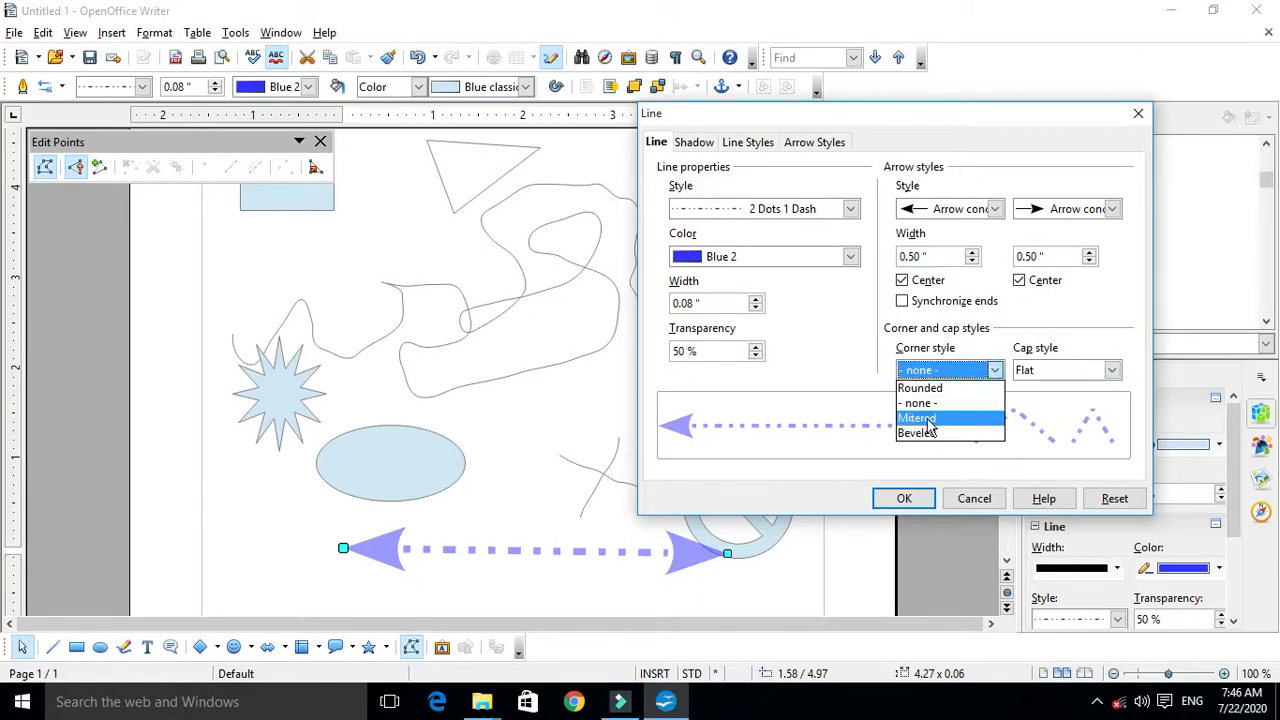
pyautogui.click(927, 420)
# Compare the Flat, Round and Square cap styles for the line, choose Round, and apply the line formatting.
pyautogui.click(1086, 368)
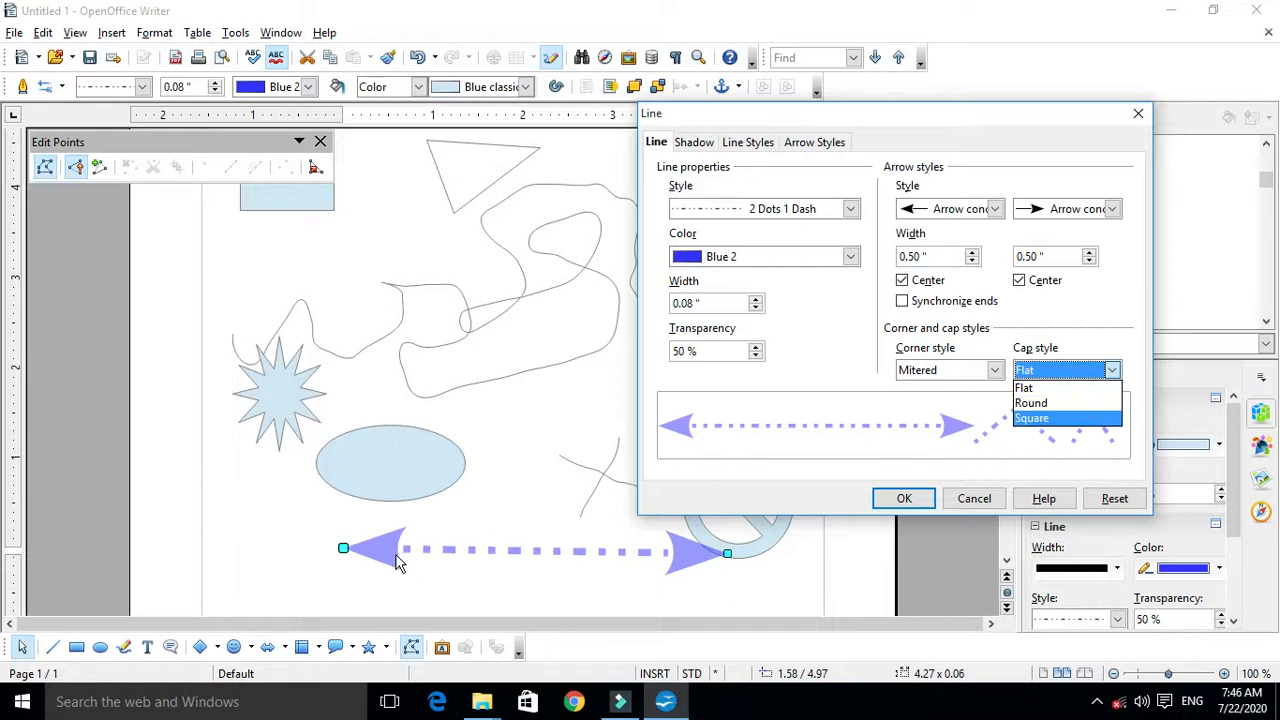
pyautogui.click(1063, 403)
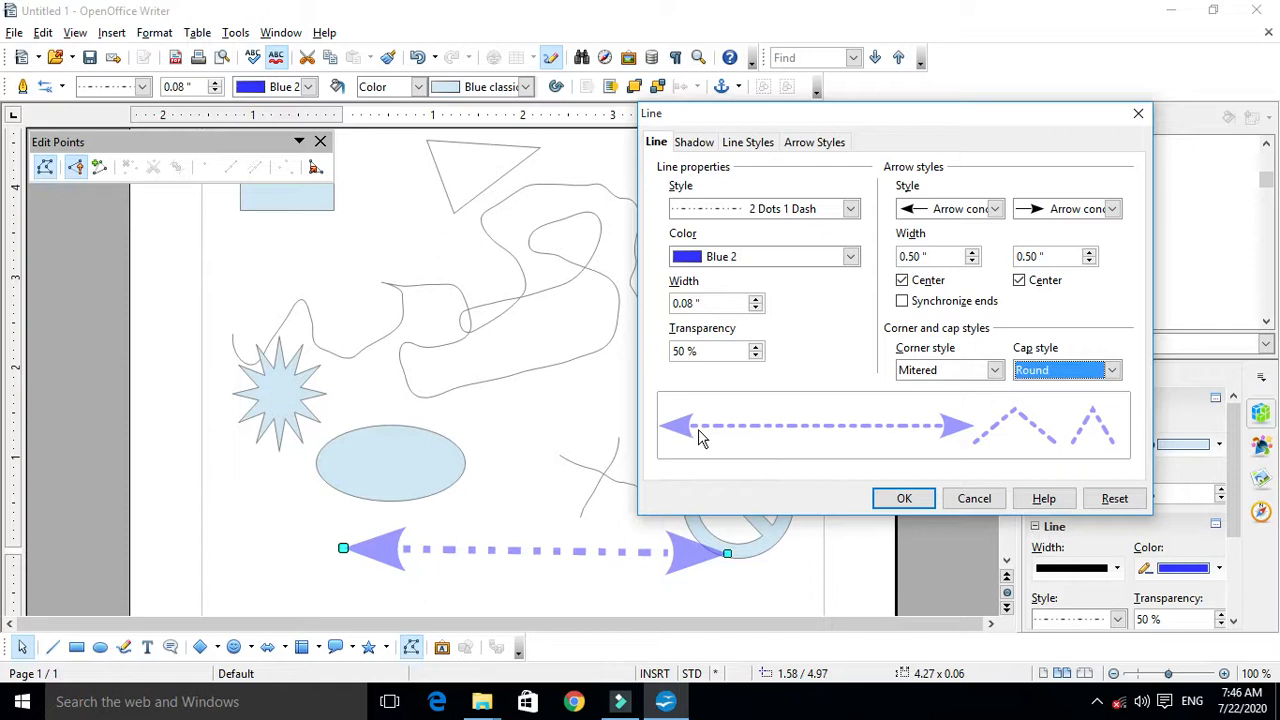
pyautogui.click(1112, 370)
pyautogui.click(1052, 388)
pyautogui.click(1111, 371)
pyautogui.click(1045, 401)
pyautogui.click(1110, 371)
pyautogui.click(1046, 425)
pyautogui.click(1100, 372)
pyautogui.click(1048, 397)
pyautogui.click(1111, 371)
pyautogui.click(1068, 410)
pyautogui.click(1108, 373)
pyautogui.click(1058, 417)
pyautogui.click(1105, 377)
pyautogui.click(1050, 401)
pyautogui.click(904, 498)
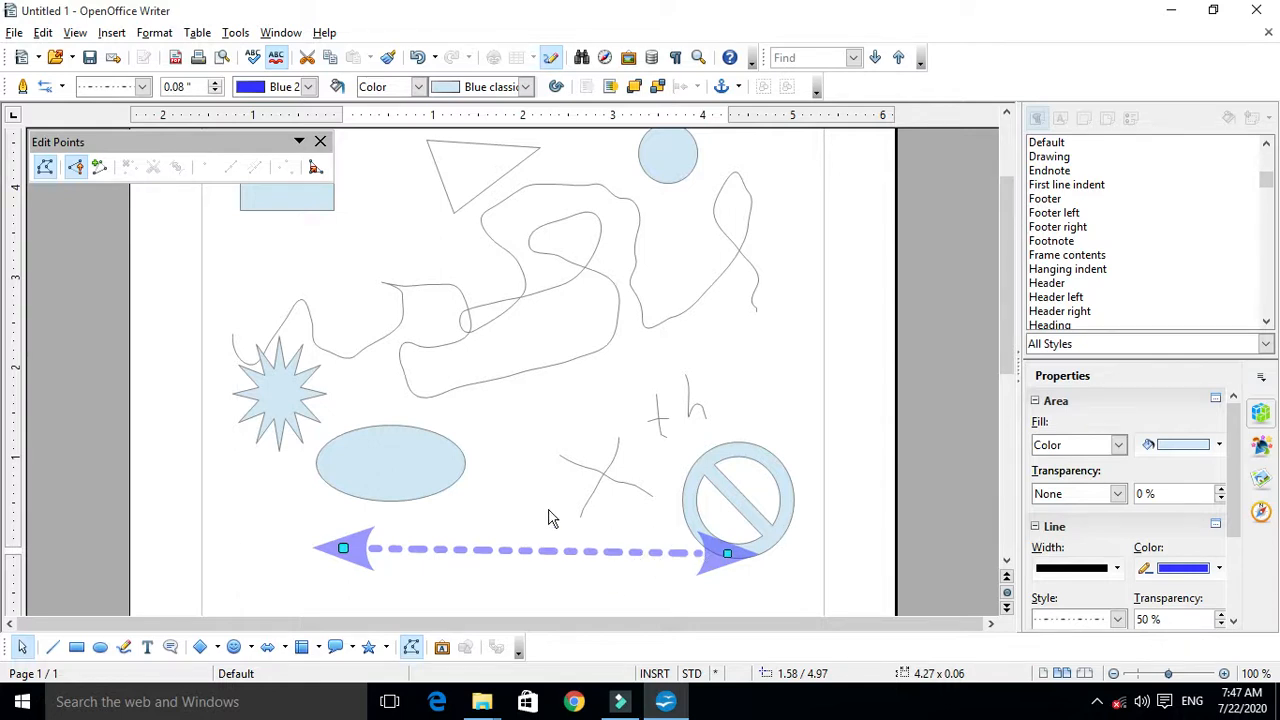
# Select the blue rectangle near the page's upper edge and hide the Styles and Formatting window.
pyautogui.scroll(2, 548, 517)
pyautogui.scroll(-2, 548, 517)
pyautogui.scroll(2, 558, 517)
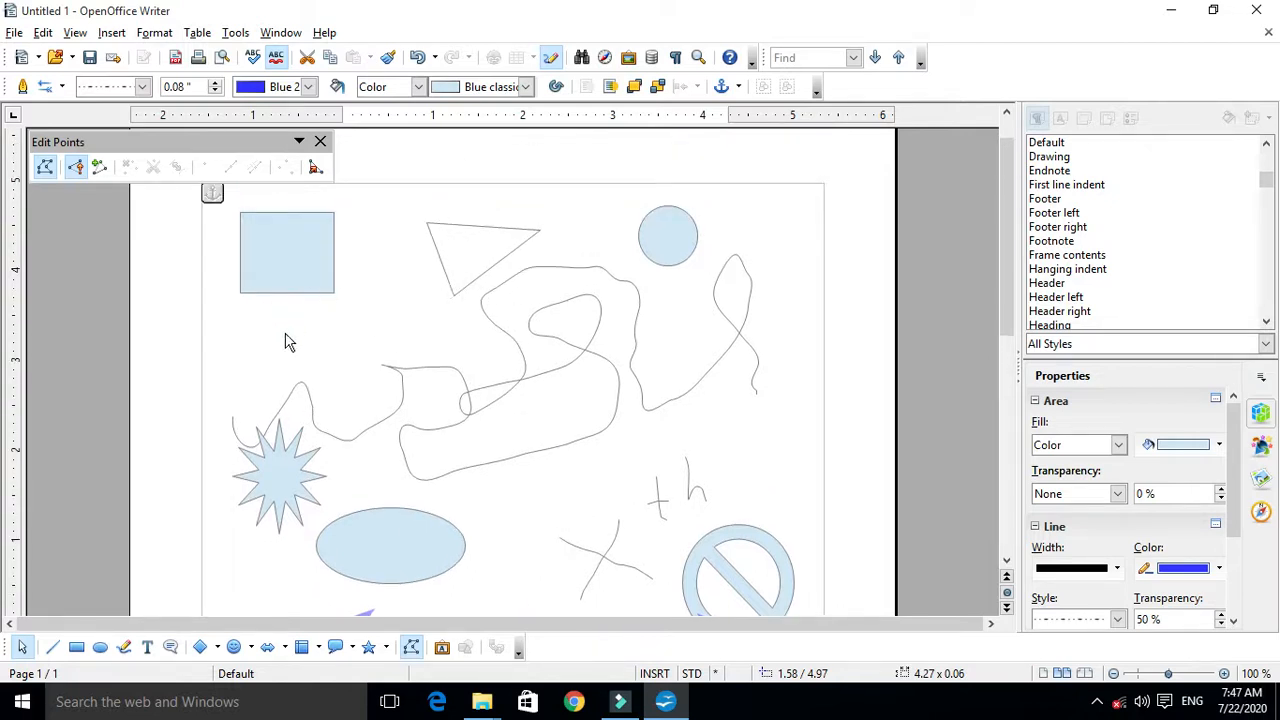
pyautogui.click(299, 276)
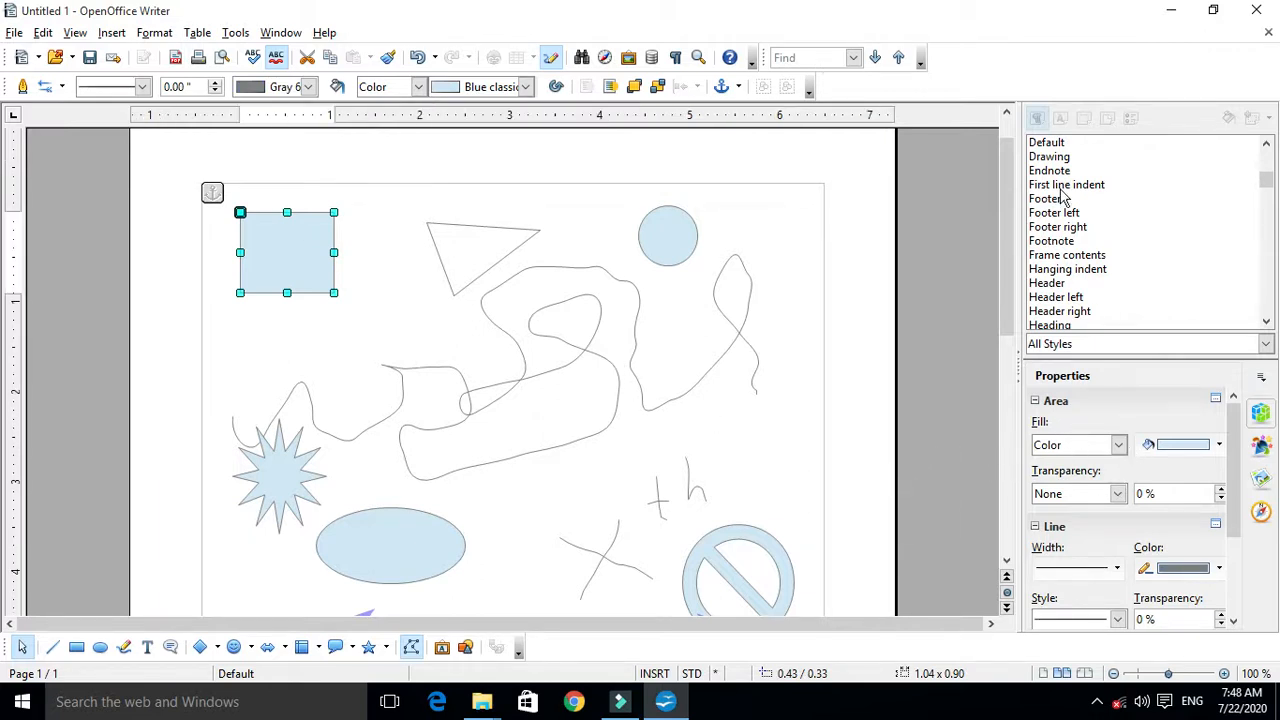
pyautogui.moveTo(1170, 116); pyautogui.dragTo(1022, 143)
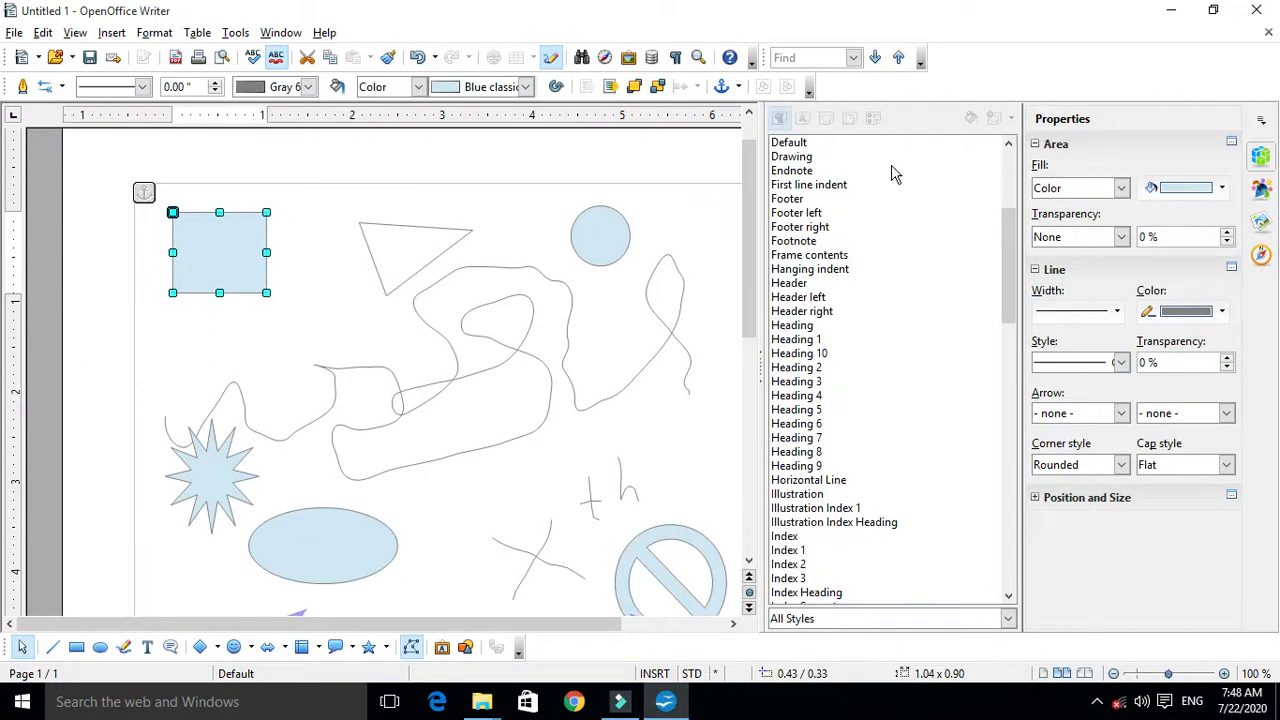
pyautogui.press('F11')
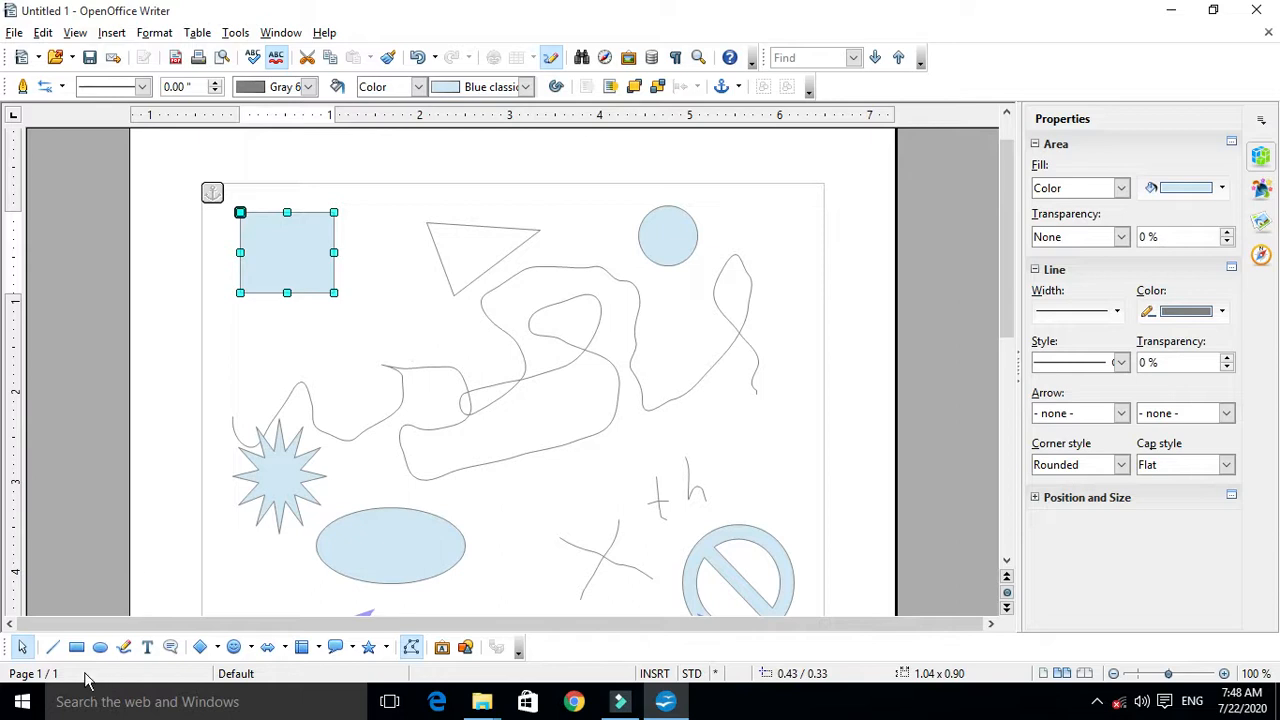
# Deselect the rectangle, then close the Properties sidebar and bring it back.
pyautogui.click(395, 293)
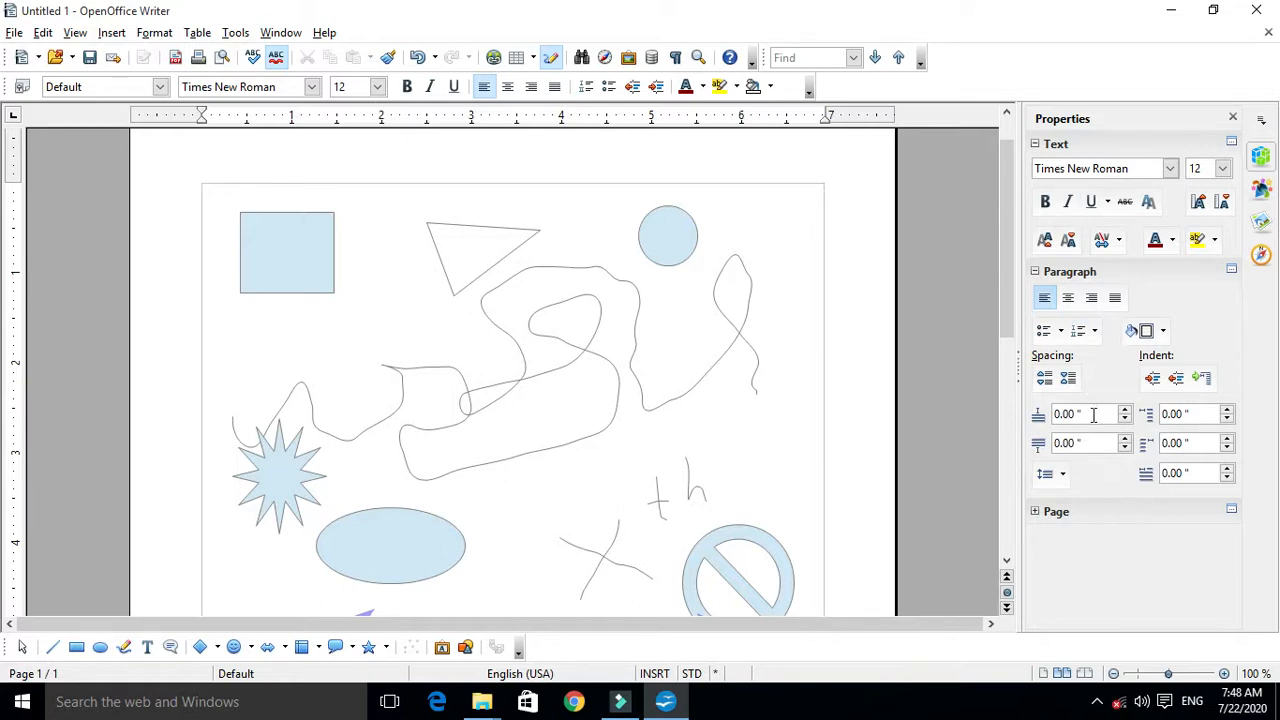
pyautogui.click(1232, 118)
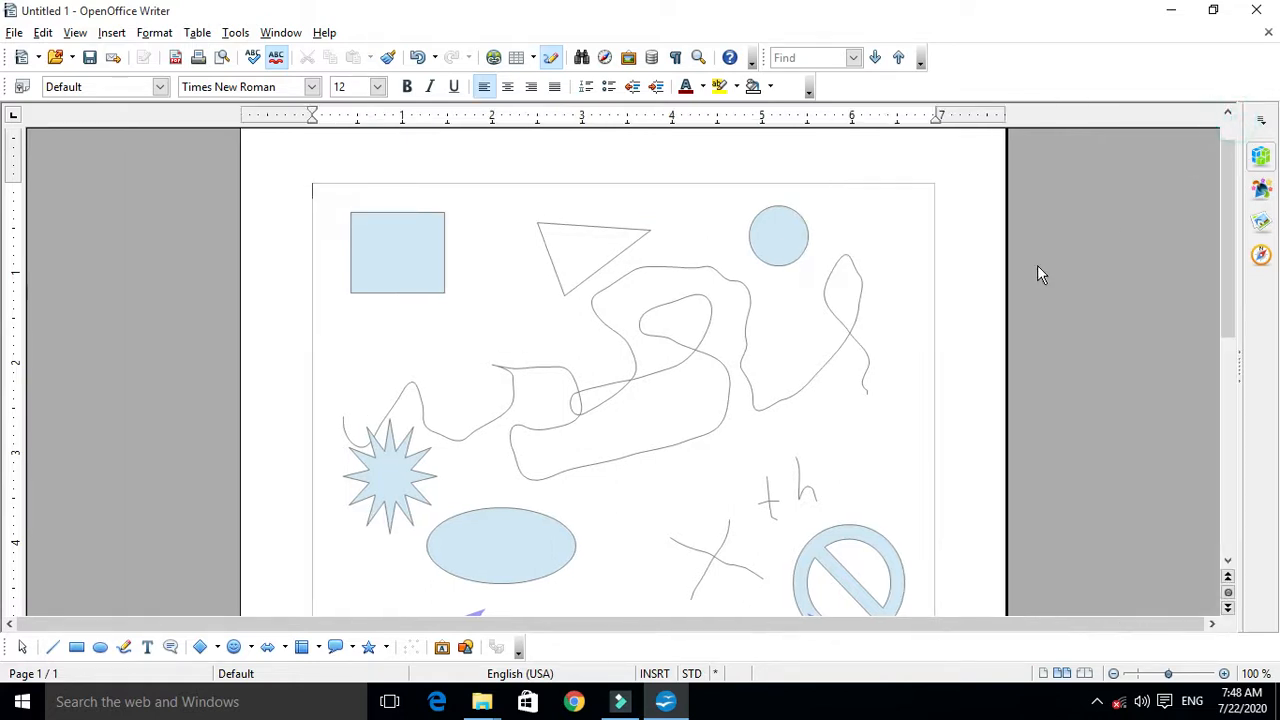
pyautogui.click(1260, 160)
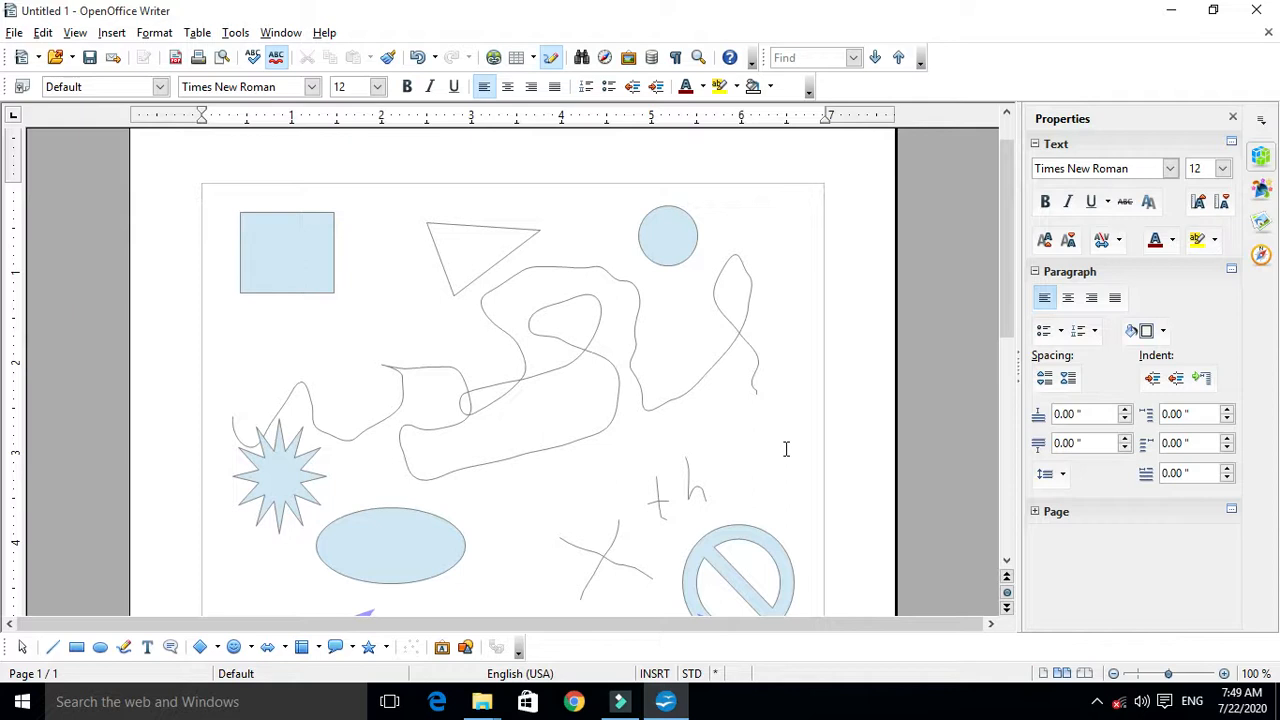
# Select the circle, star, ellipse and freehand curve one after another to view each shape's area and line properties.
pyautogui.click(802, 310)
pyautogui.click(669, 252)
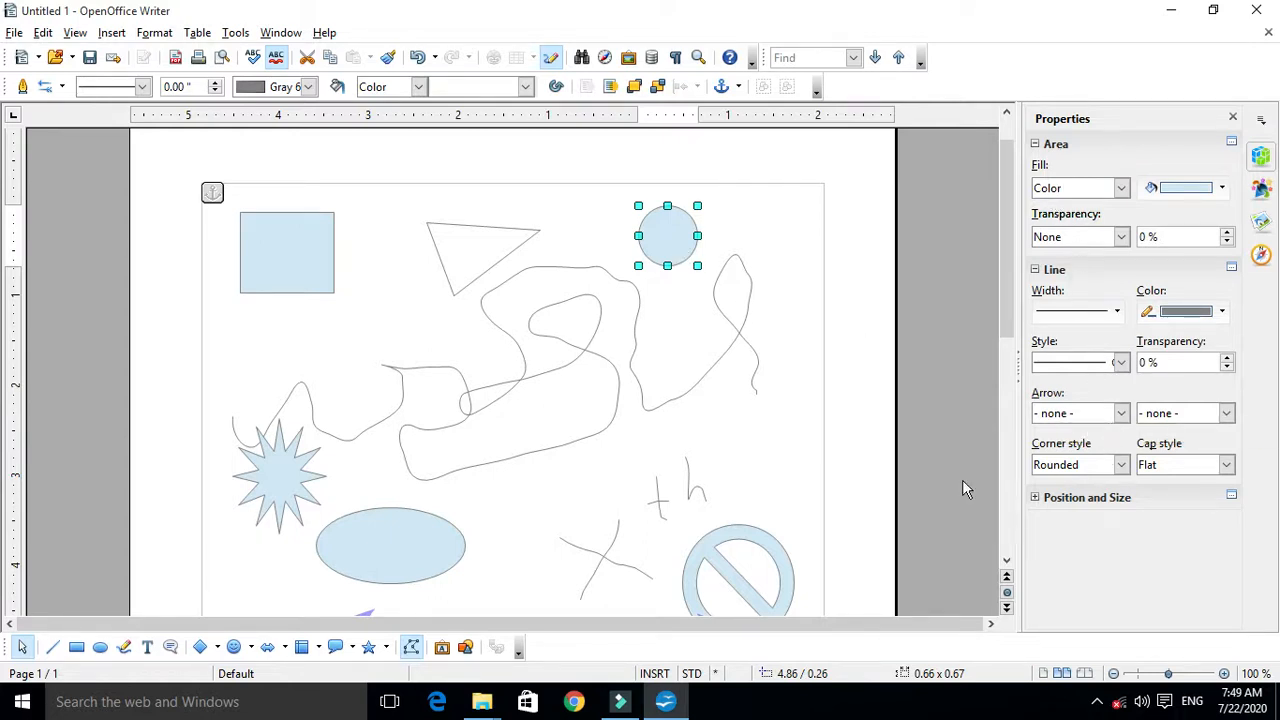
pyautogui.click(278, 482)
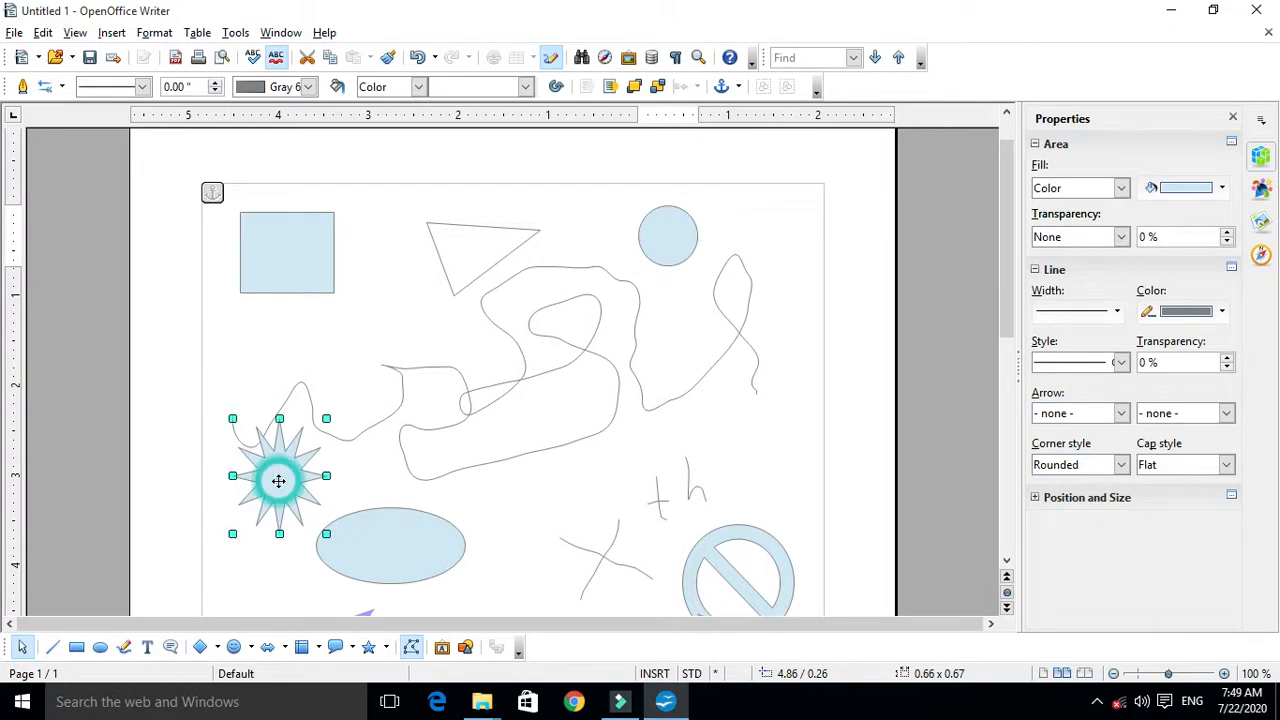
pyautogui.click(370, 565)
pyautogui.click(459, 468)
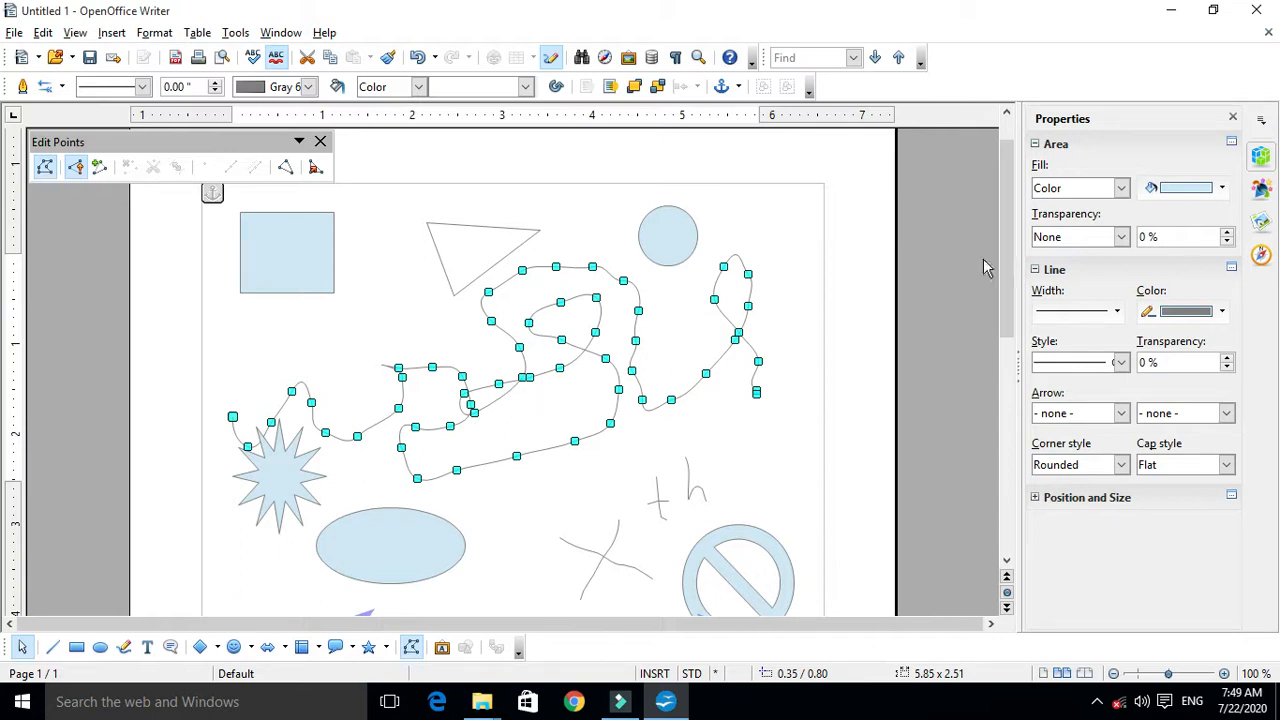
# Select the double-headed line and view its full line options from the sidebar, closing them without changes.
pyautogui.scroll(-2, 617, 453)
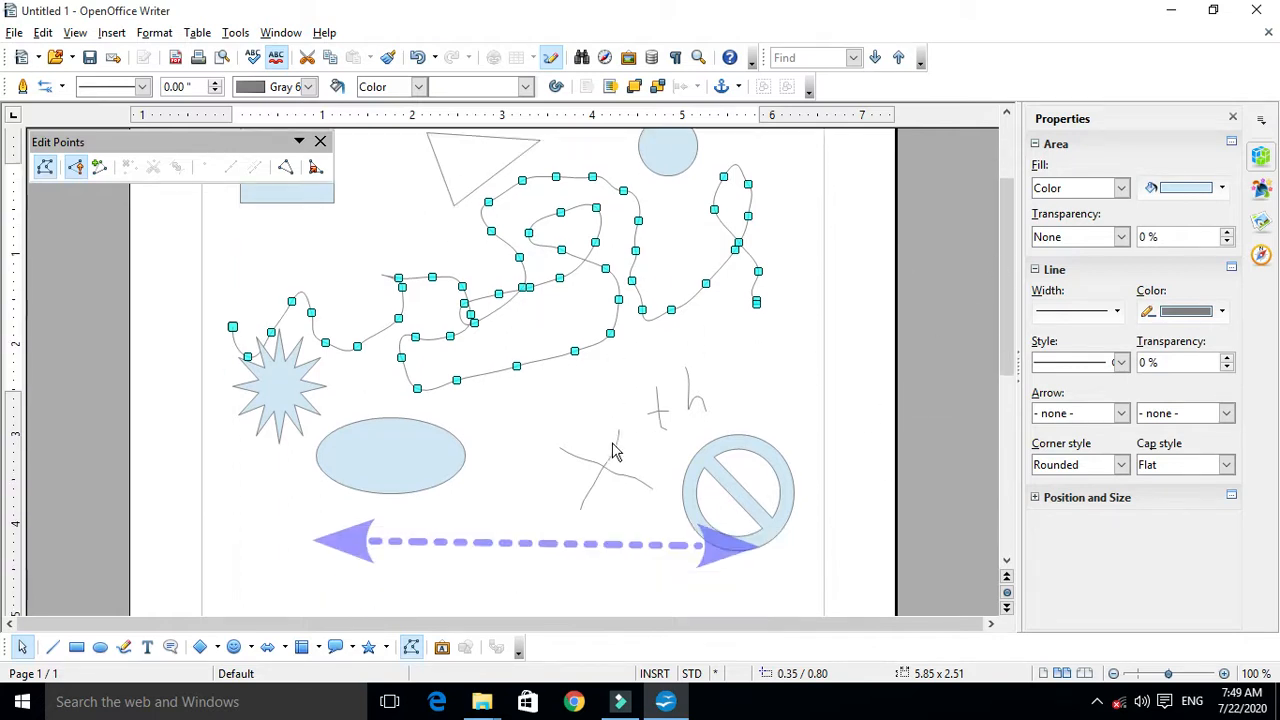
pyautogui.click(510, 545)
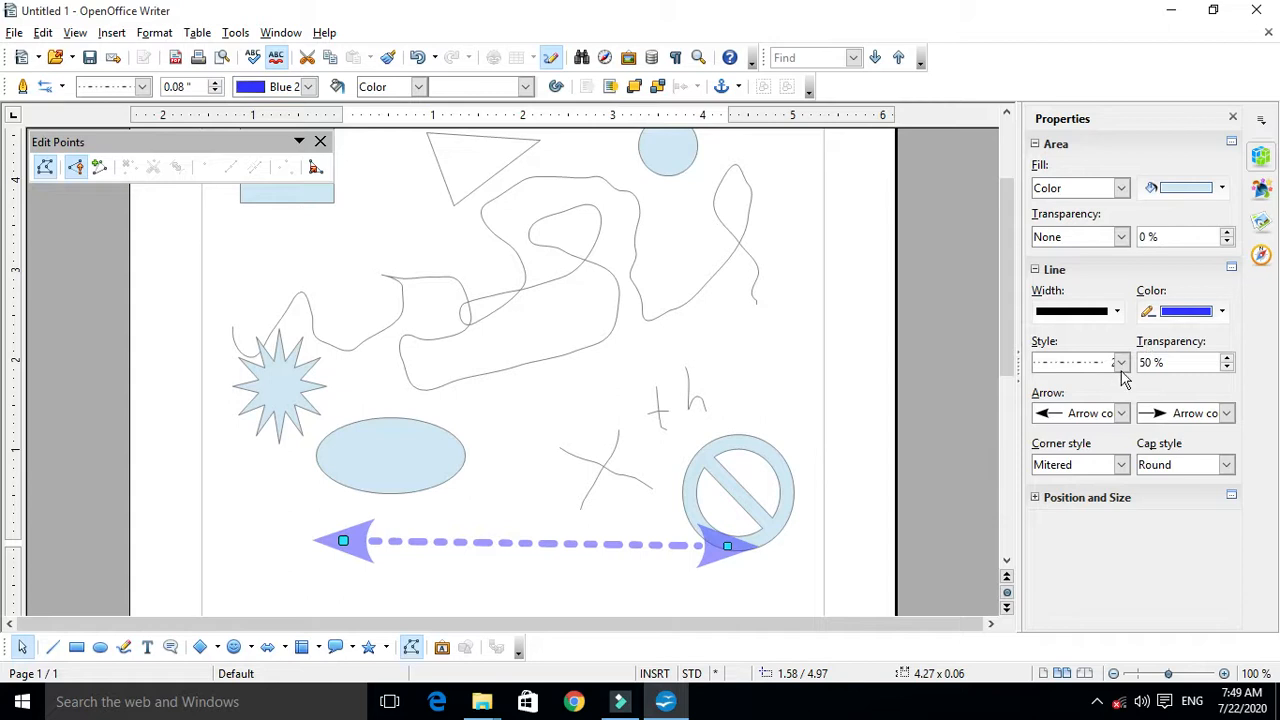
pyautogui.click(1232, 272)
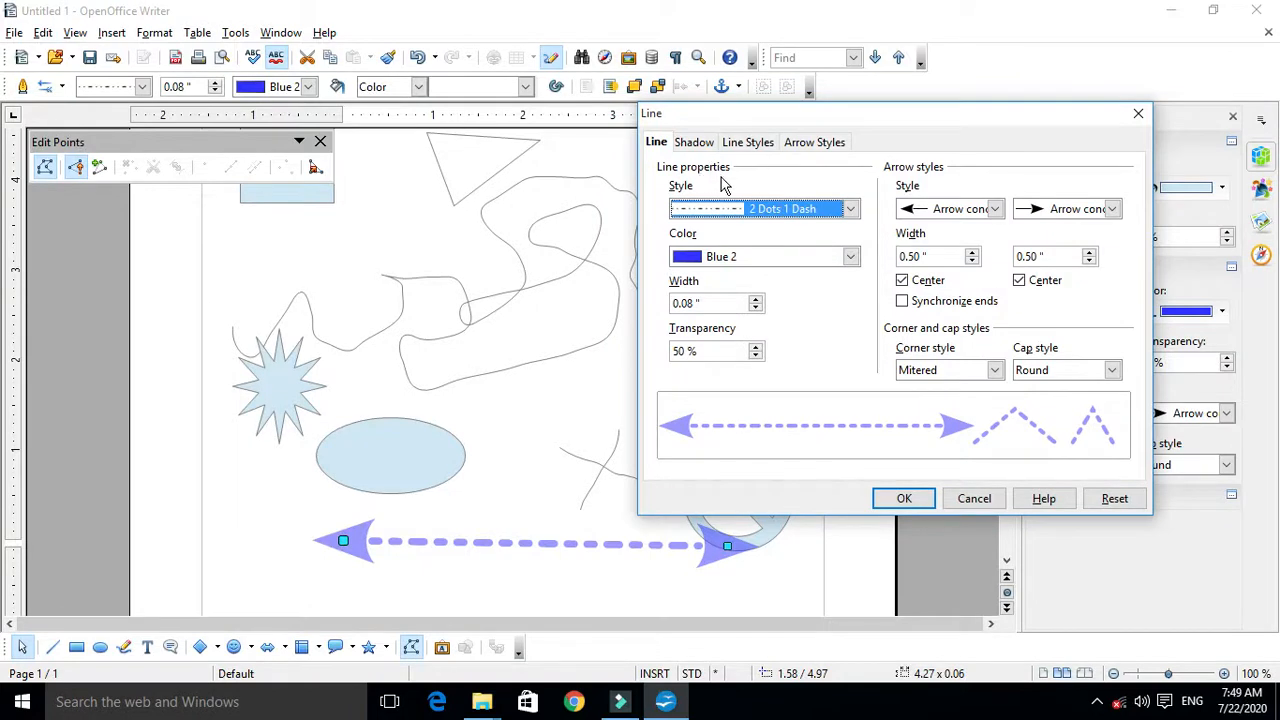
pyautogui.click(1136, 117)
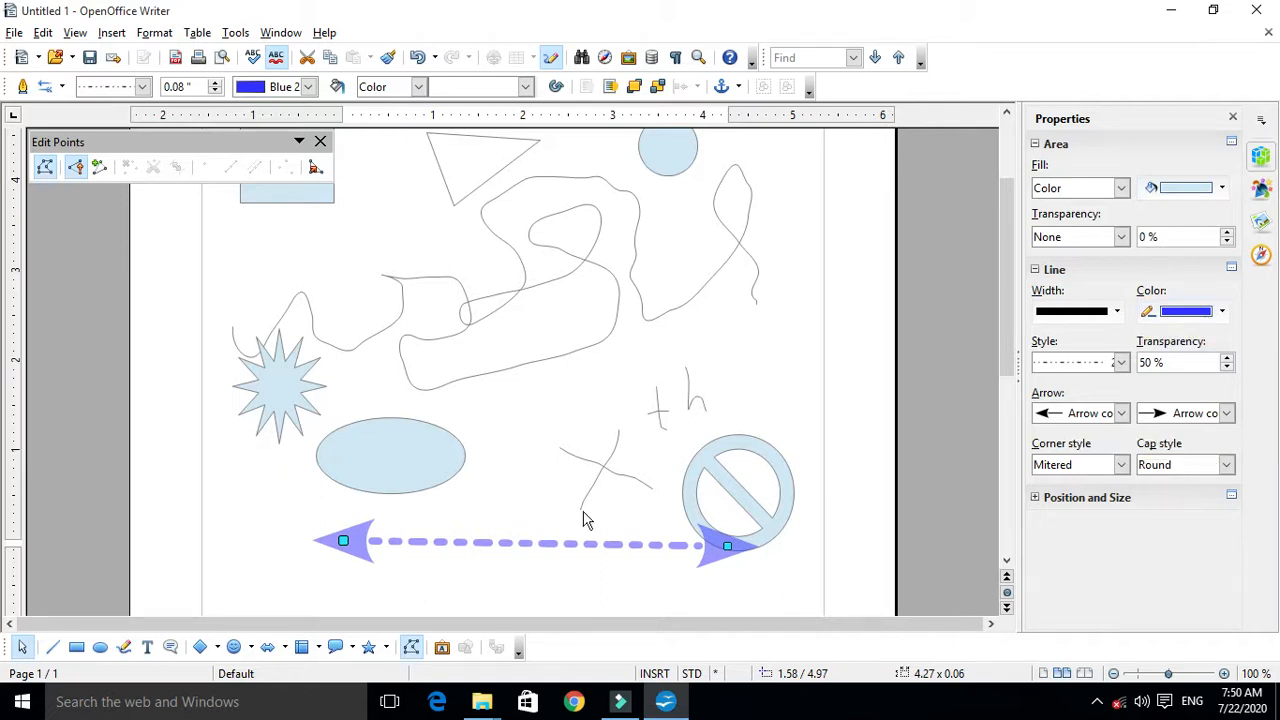
# Select the light blue rectangle near the page's upper edge.
pyautogui.scroll(1, 640, 538)
pyautogui.scroll(1, 640, 538)
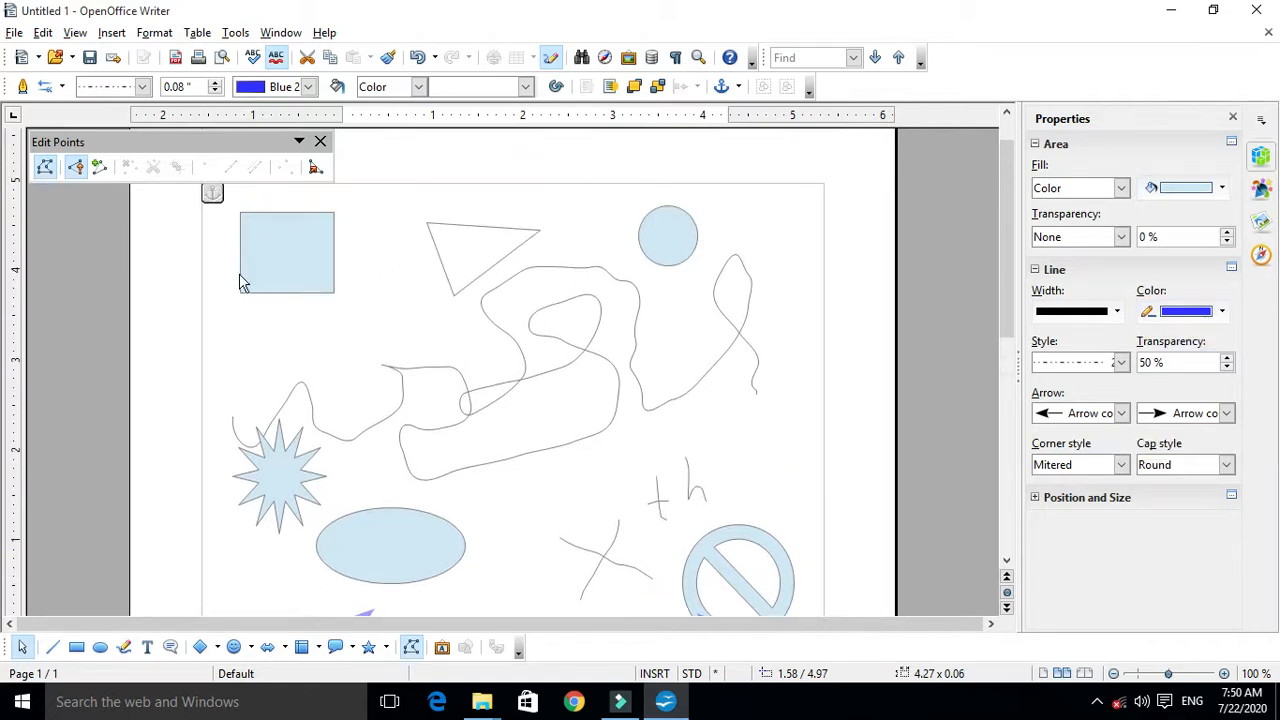
pyautogui.click(309, 252)
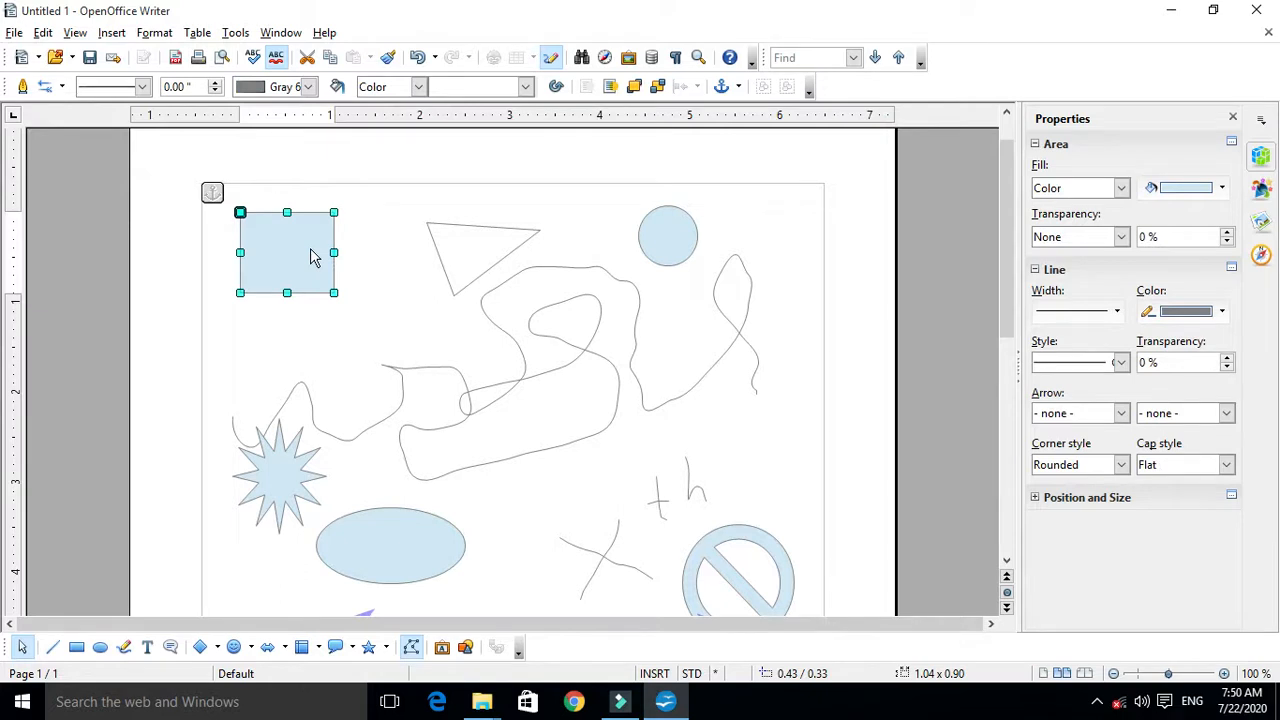
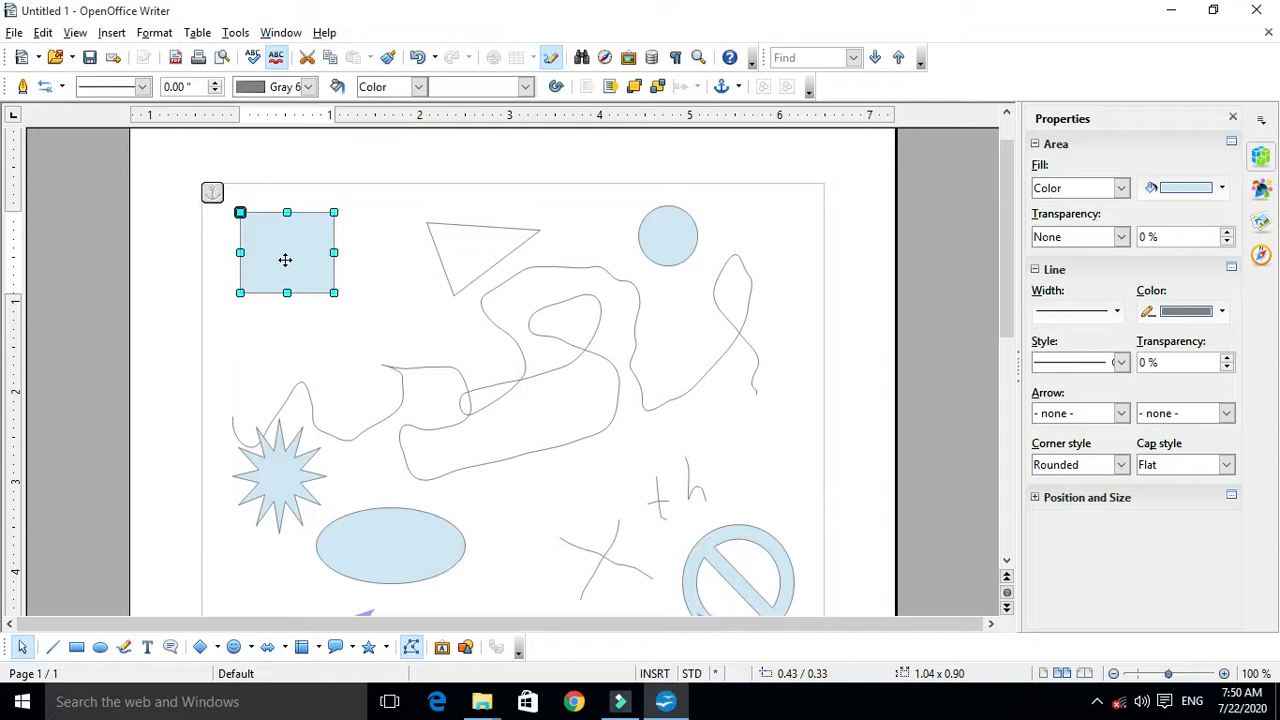
# Try the Gradient, Hatching and Bitmap fill types on the selected rectangle, and return it to a Color fill.
pyautogui.click(1122, 189)
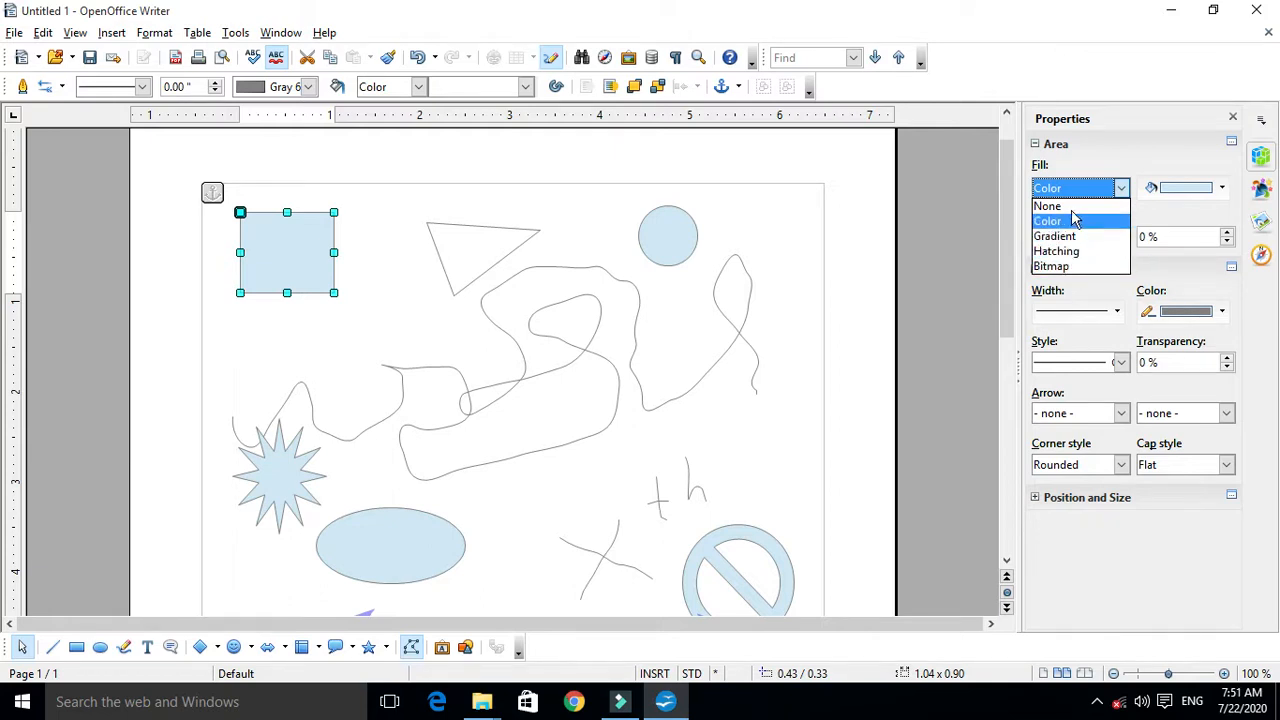
pyautogui.click(1076, 241)
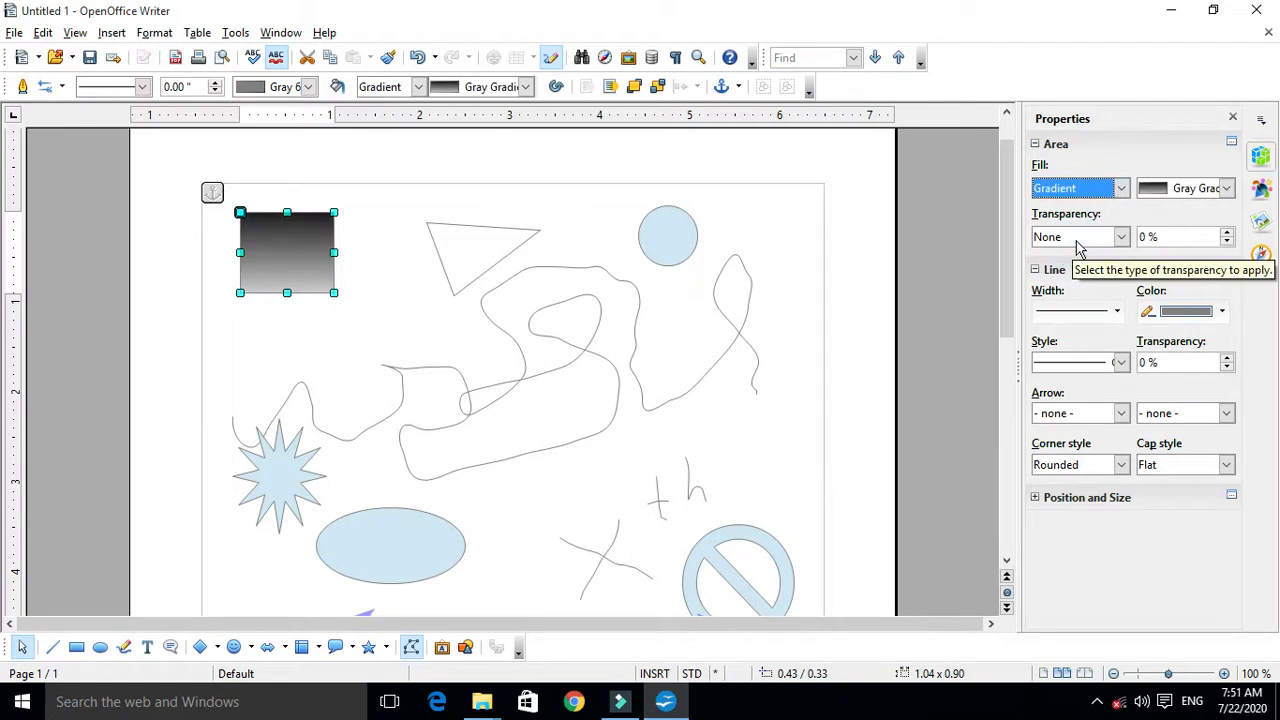
pyautogui.click(1100, 188)
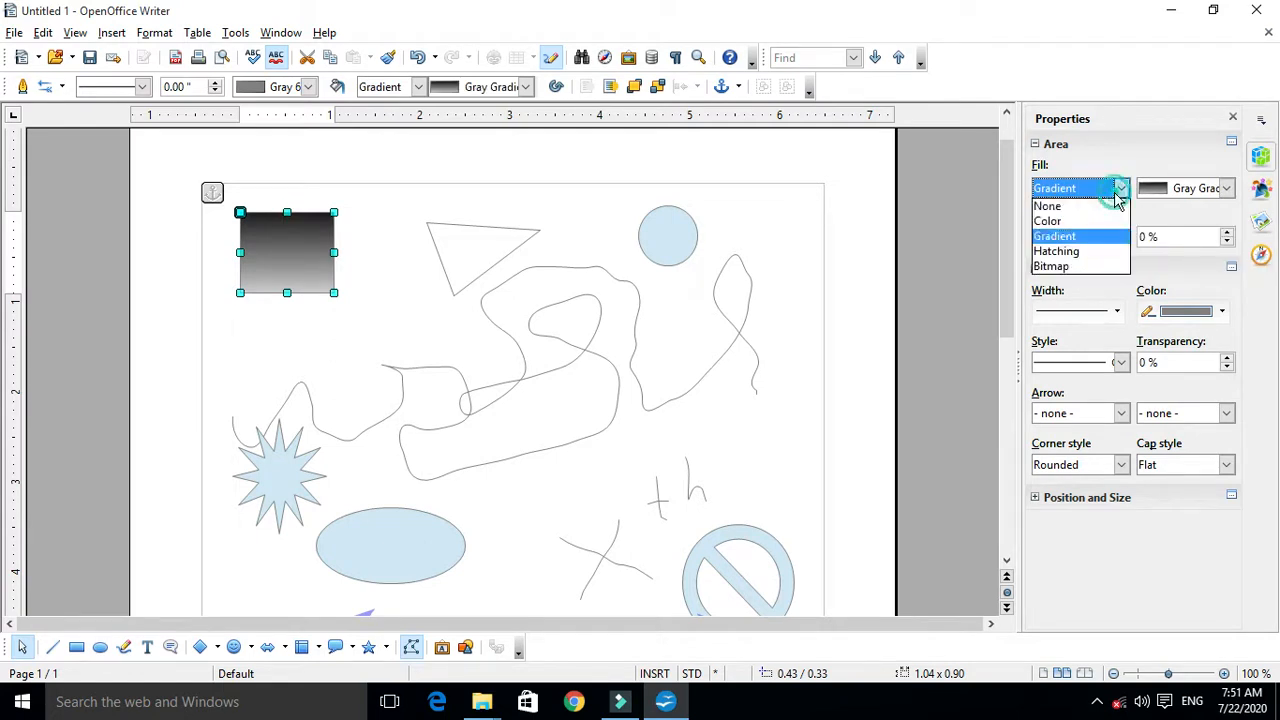
pyautogui.click(1072, 250)
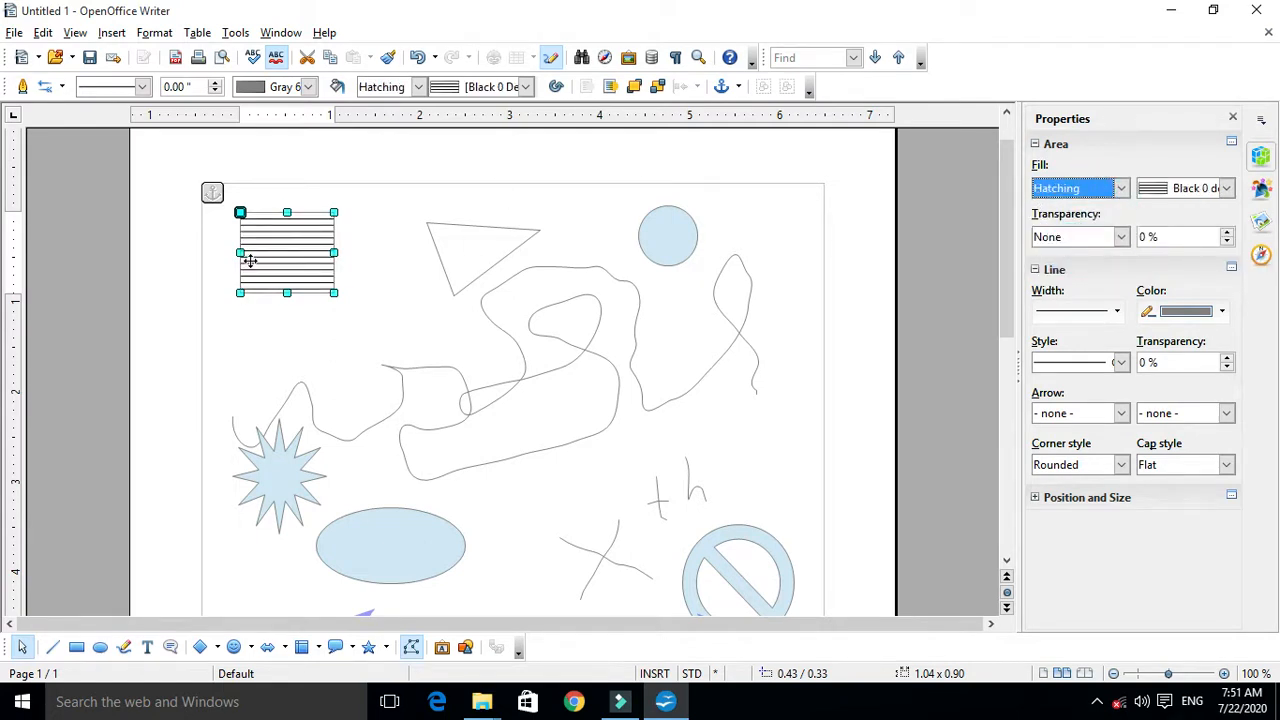
pyautogui.click(1121, 188)
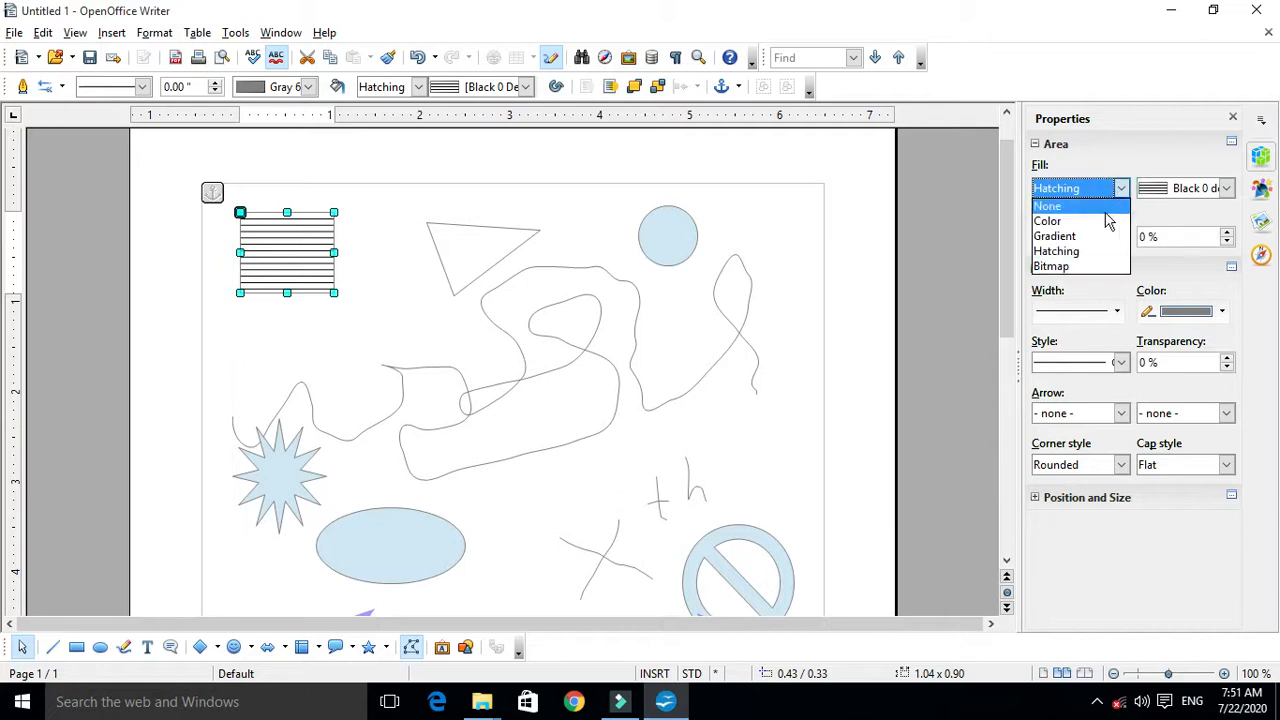
pyautogui.click(1066, 267)
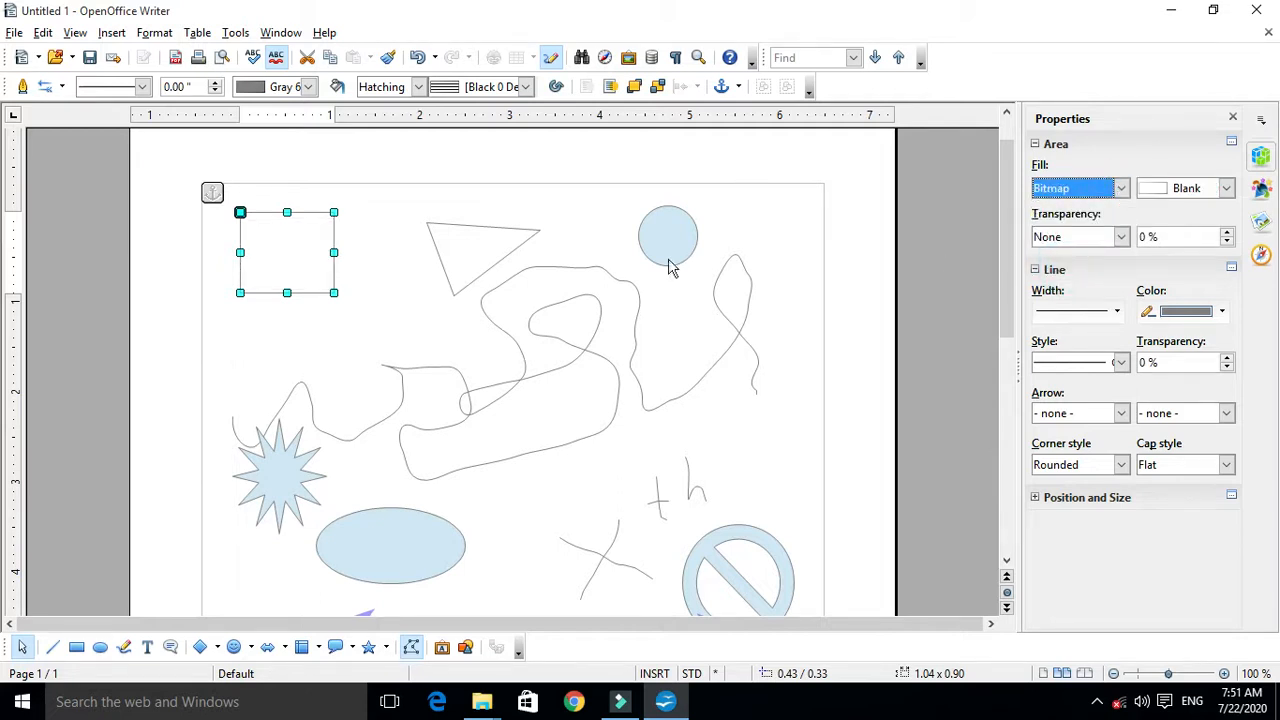
pyautogui.click(1122, 190)
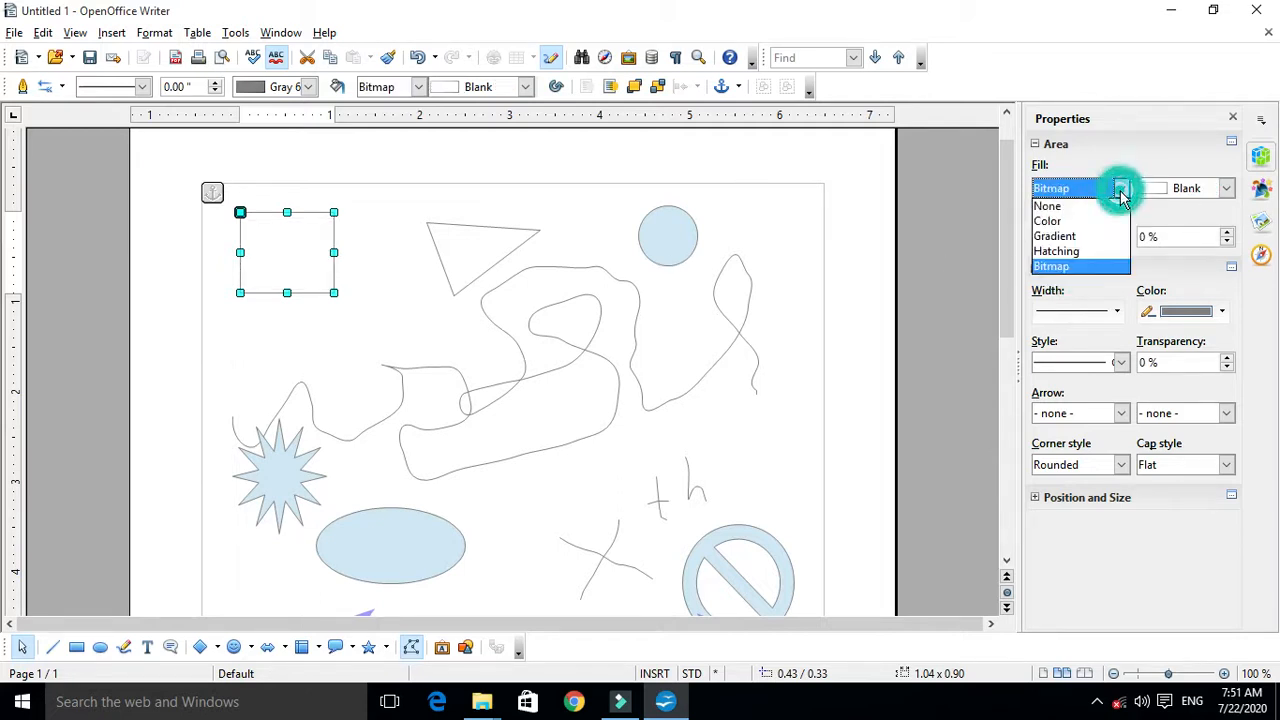
pyautogui.click(1073, 217)
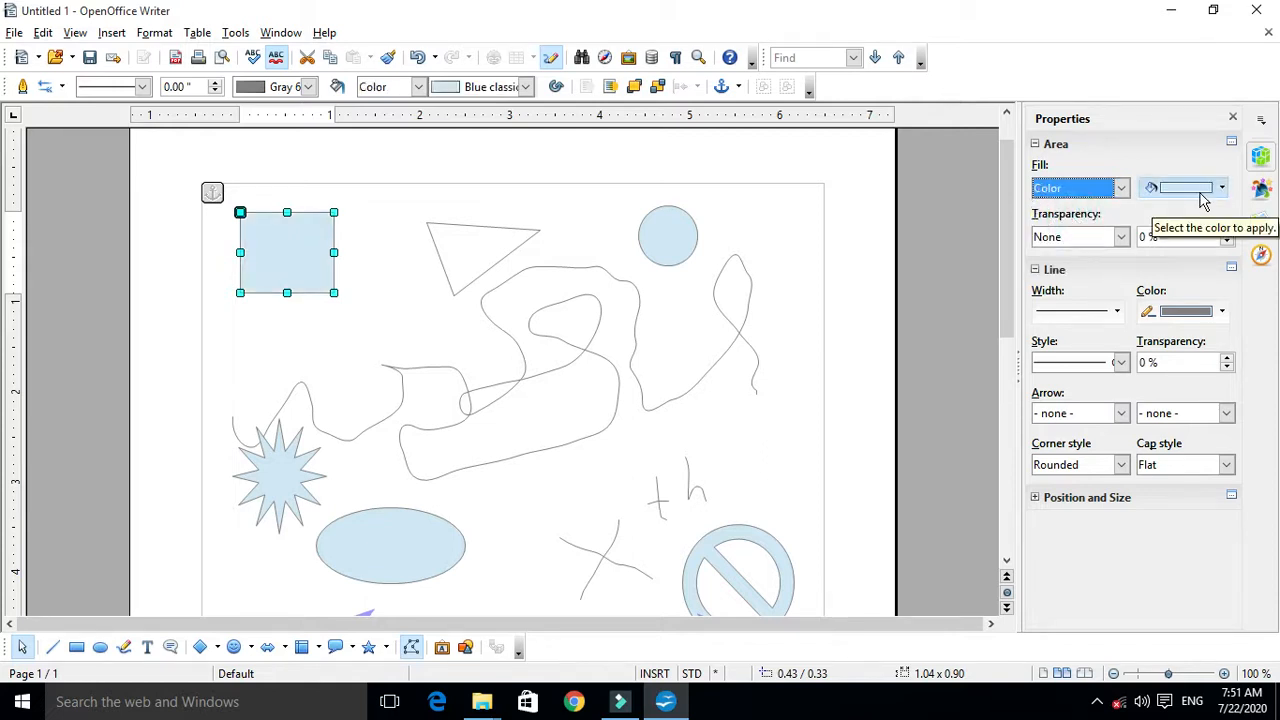
# Try a gray, a cyan and a radial red-to-yellow gradient on the rectangle, and return it to a Color fill.
pyautogui.click(1122, 189)
pyautogui.click(1079, 236)
pyautogui.click(1225, 188)
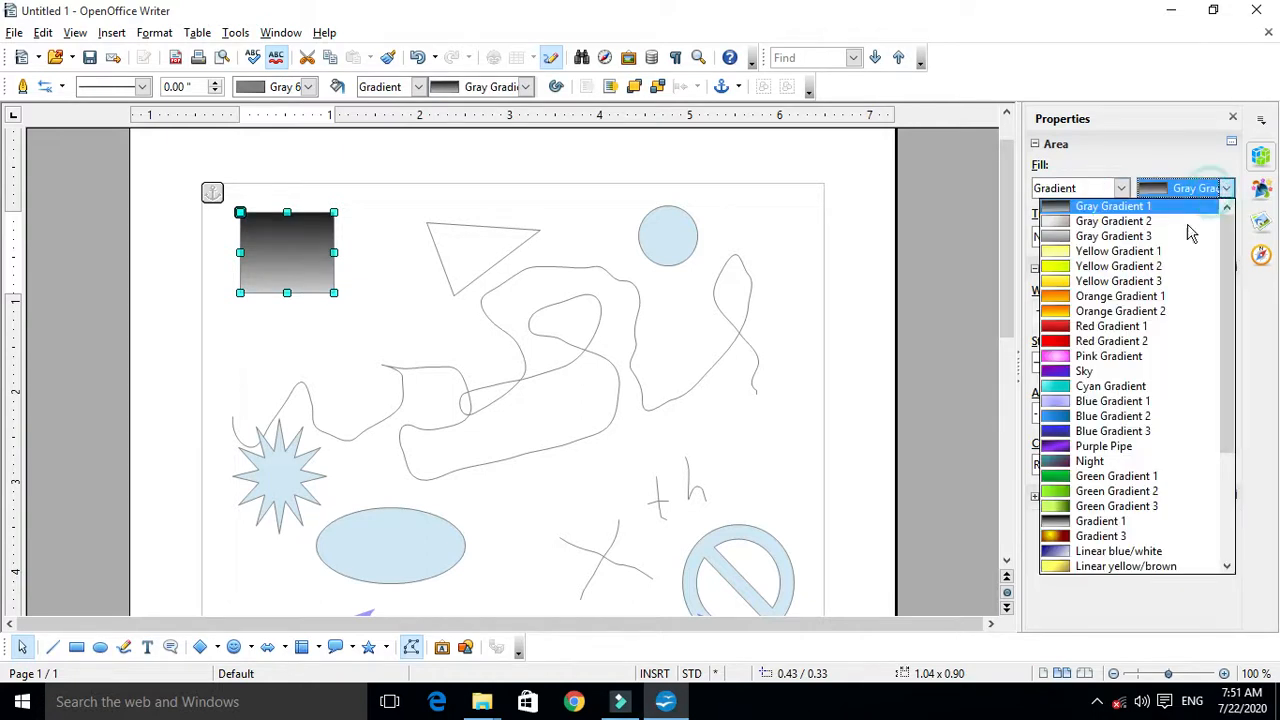
pyautogui.click(1127, 236)
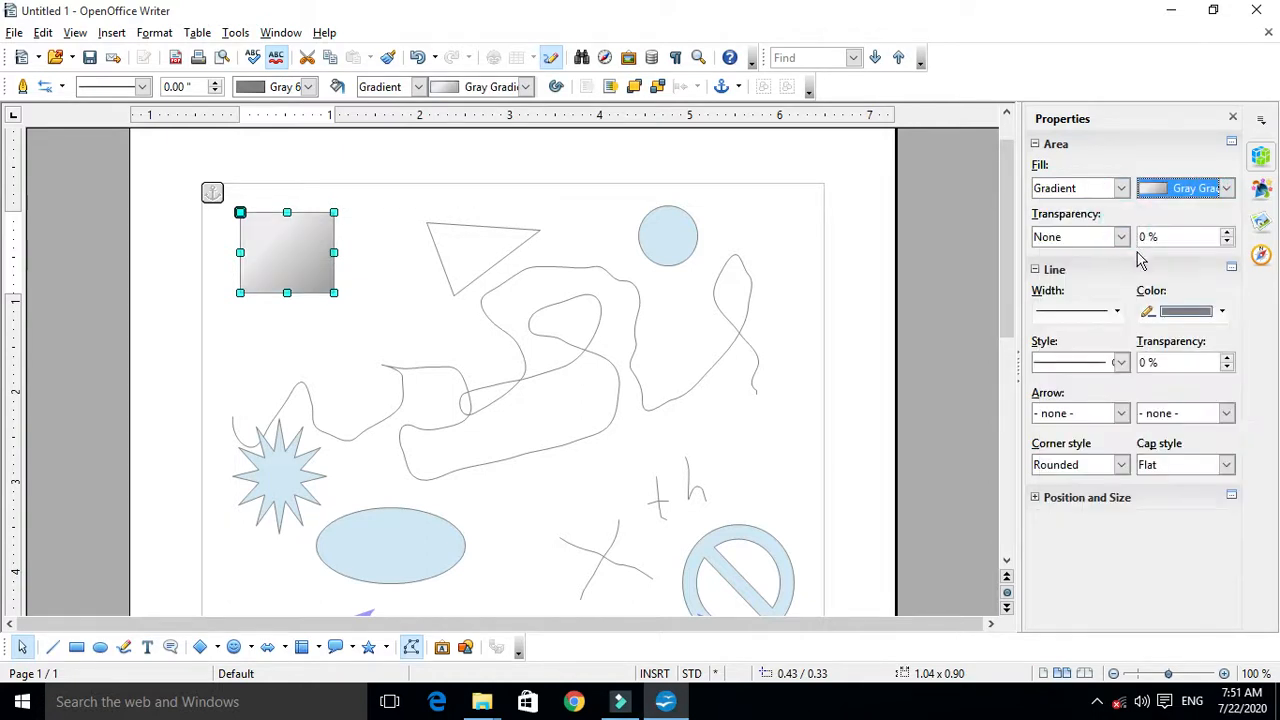
pyautogui.click(1225, 188)
pyautogui.click(1110, 371)
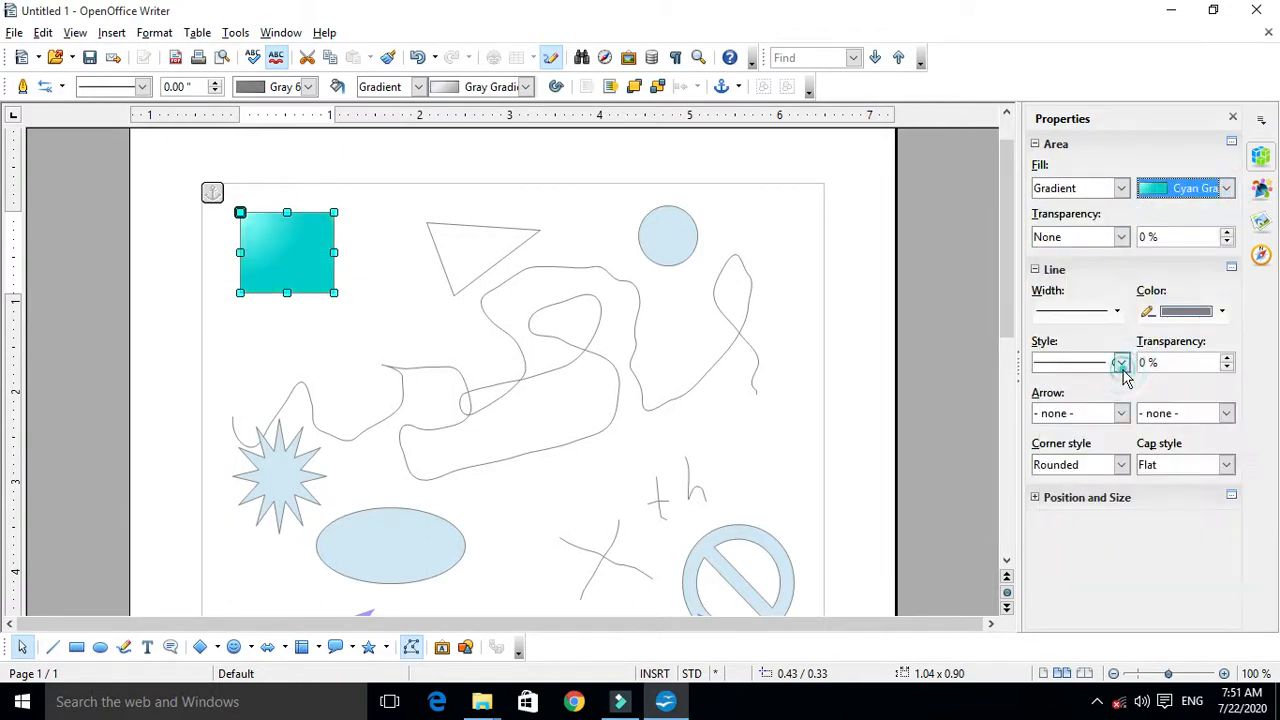
pyautogui.click(1207, 192)
pyautogui.click(1110, 388)
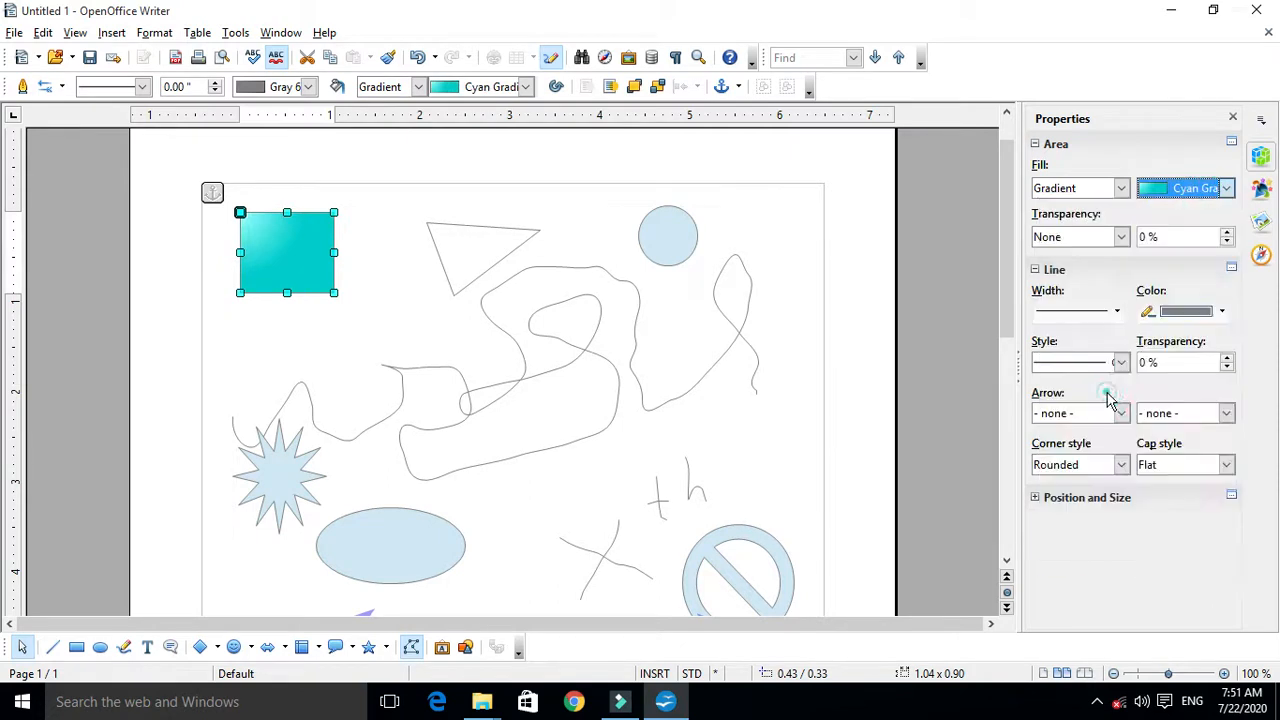
pyautogui.click(1210, 200)
pyautogui.click(1120, 416)
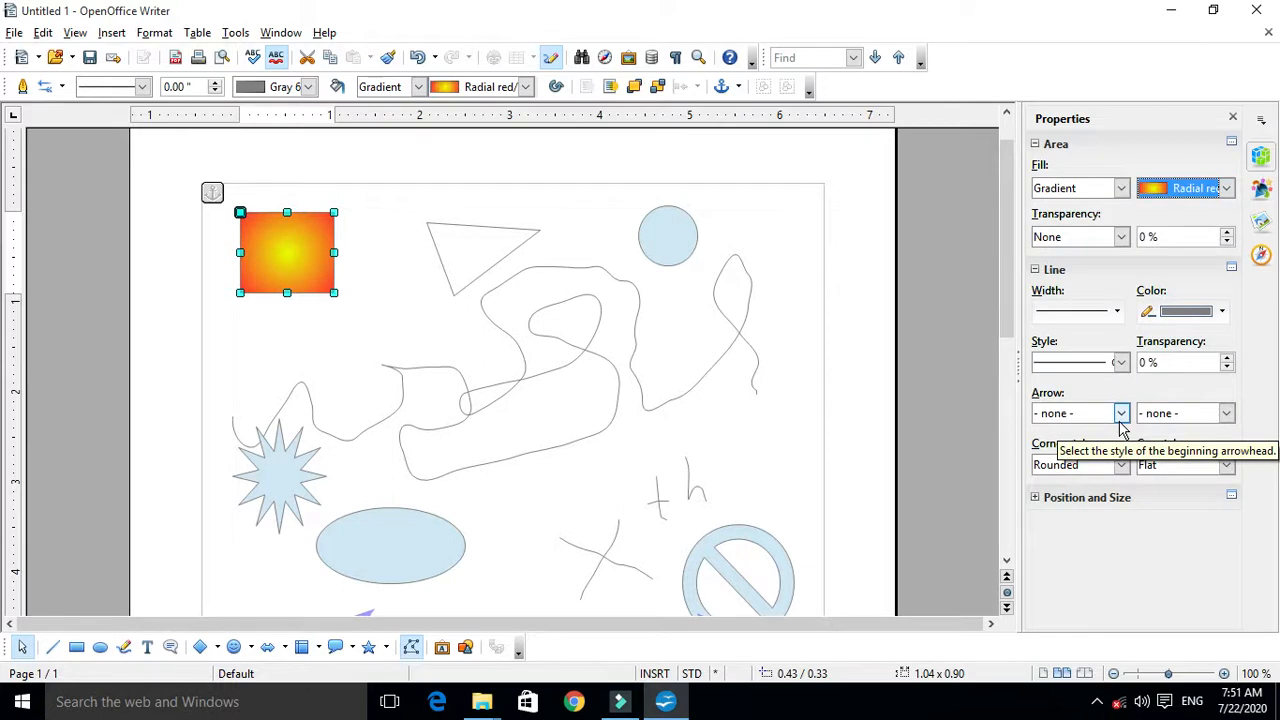
pyautogui.click(1121, 189)
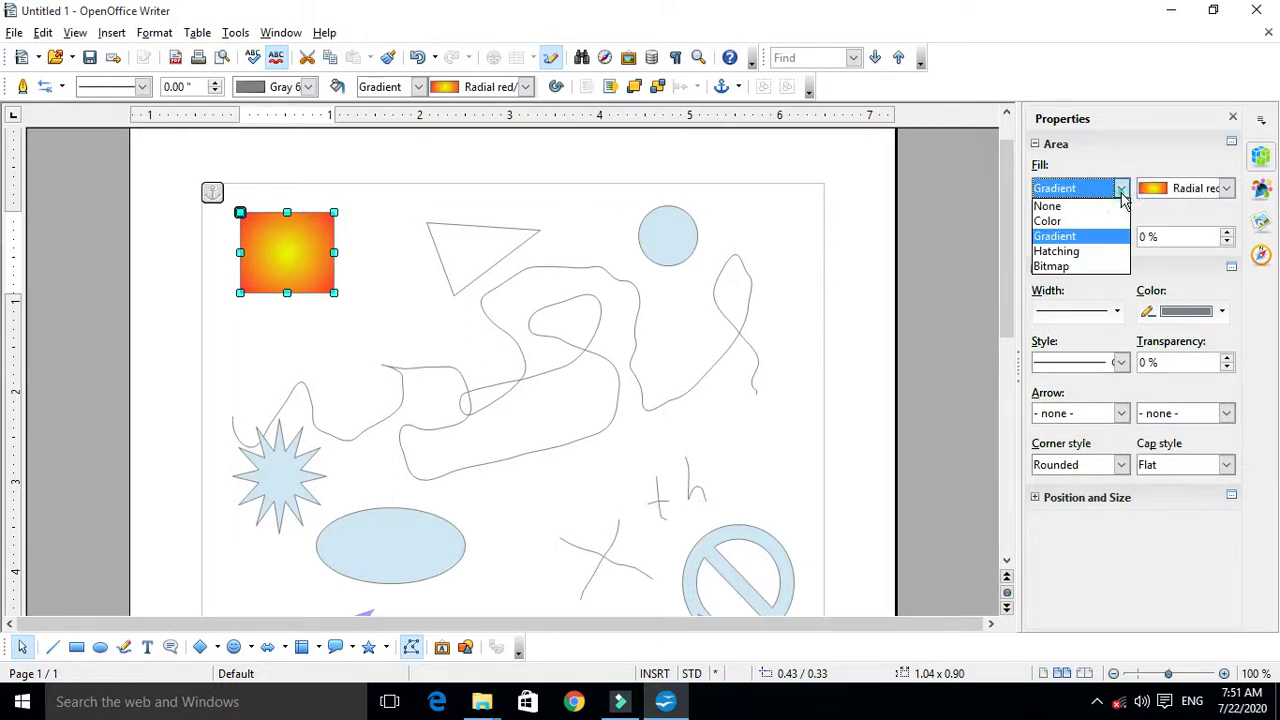
pyautogui.click(1078, 221)
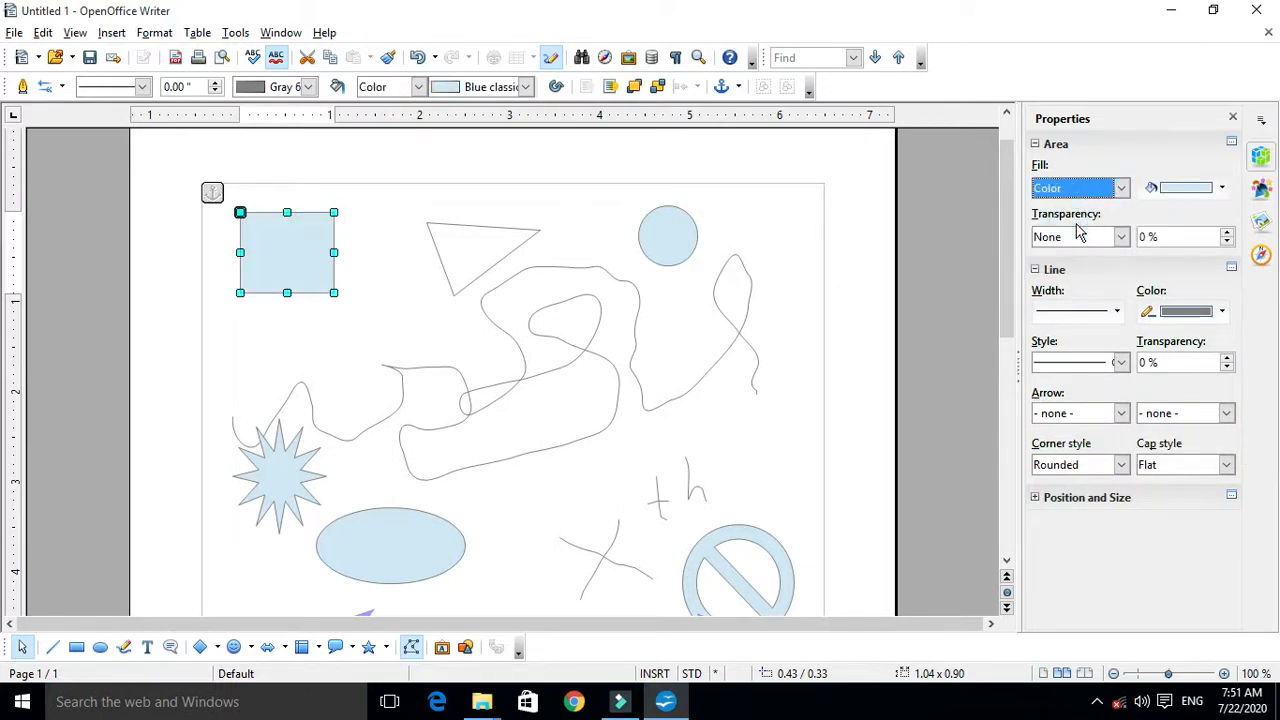
# Set the rectangle's fill color to Blue.
pyautogui.click(1221, 188)
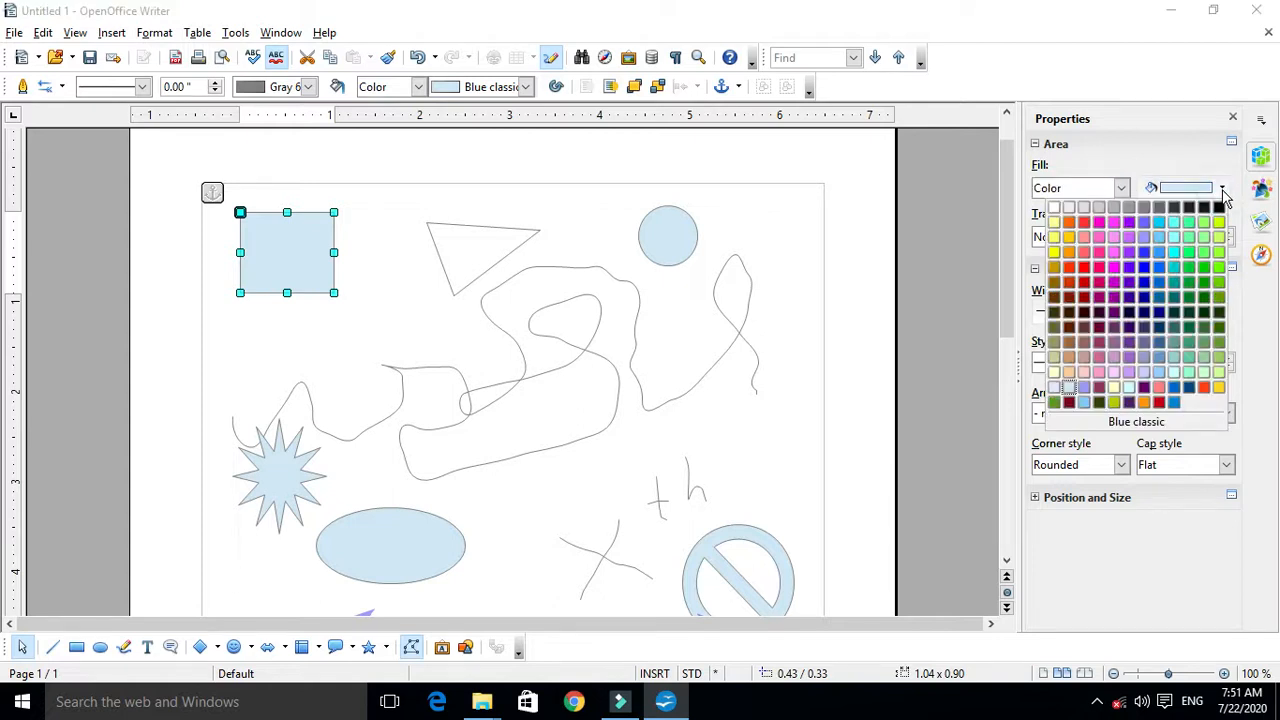
pyautogui.click(1203, 146)
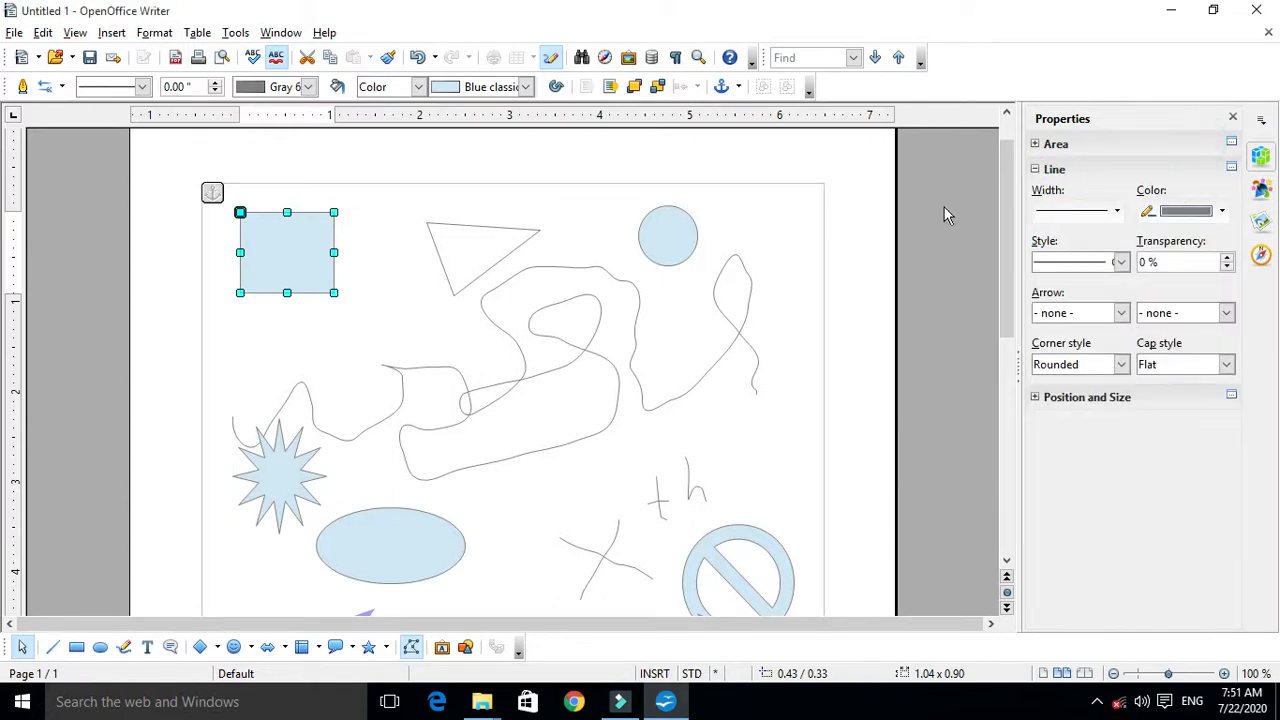
pyautogui.click(1036, 146)
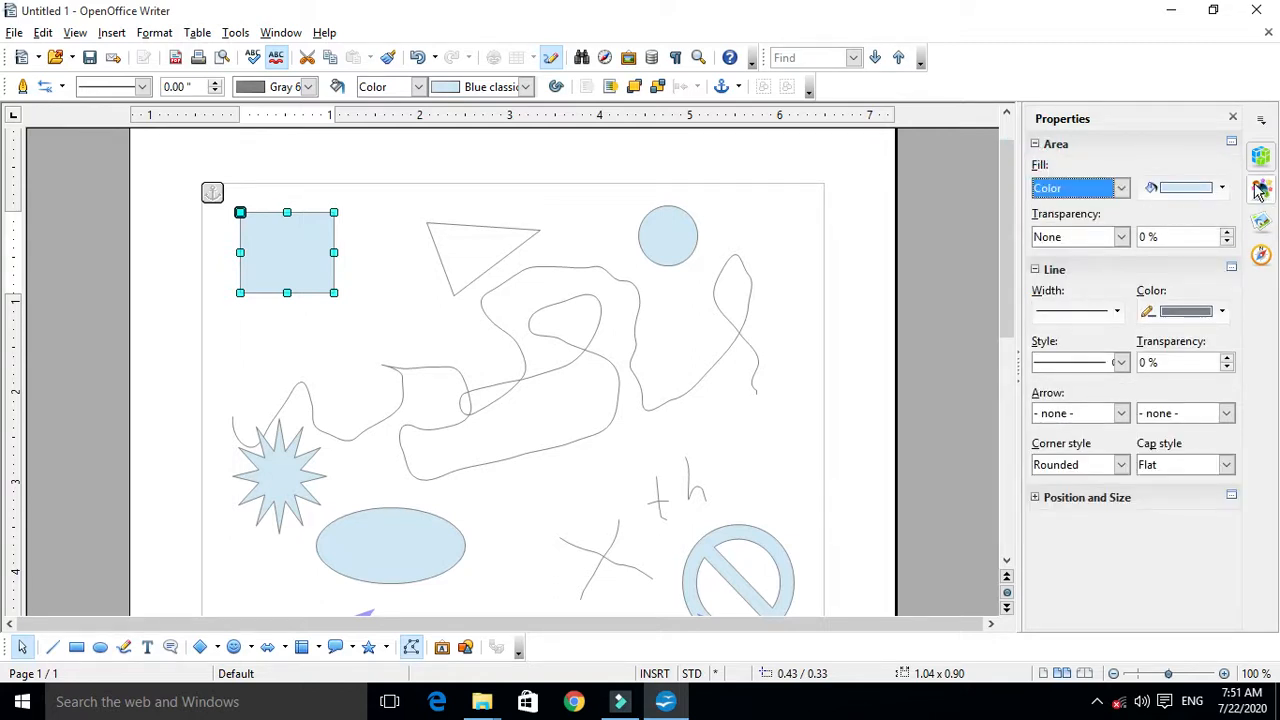
pyautogui.click(1221, 187)
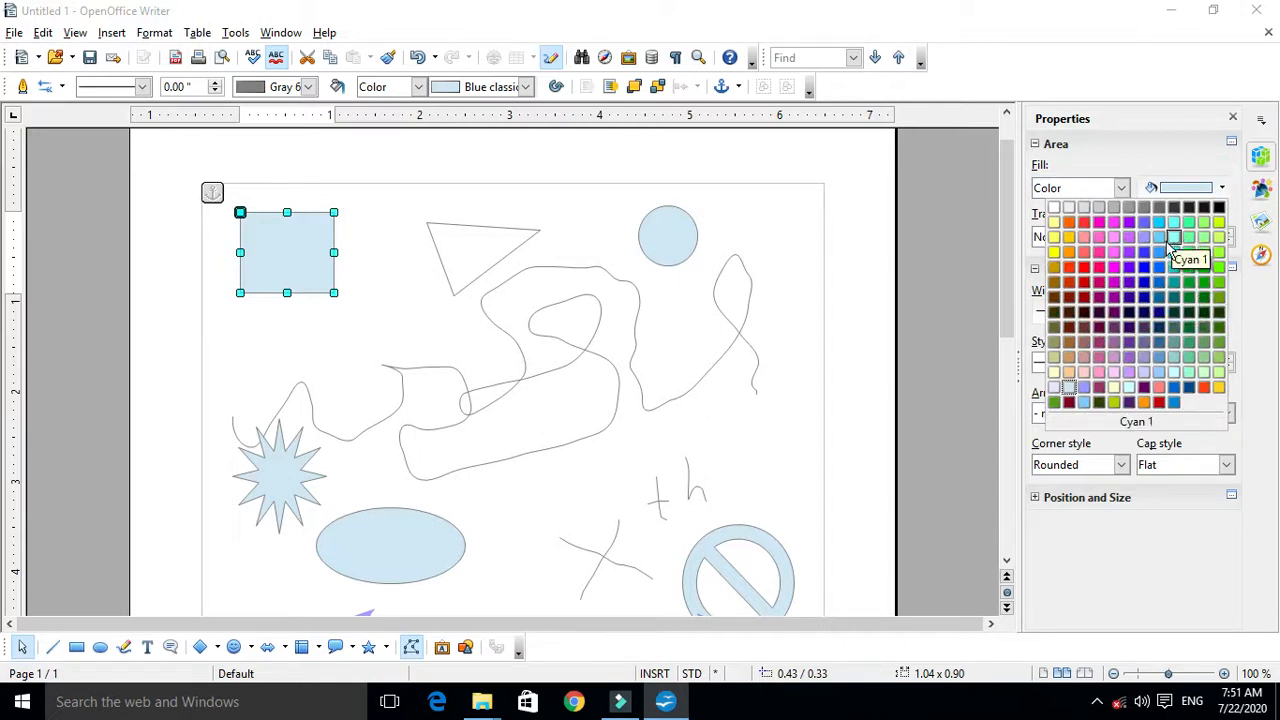
pyautogui.click(1158, 251)
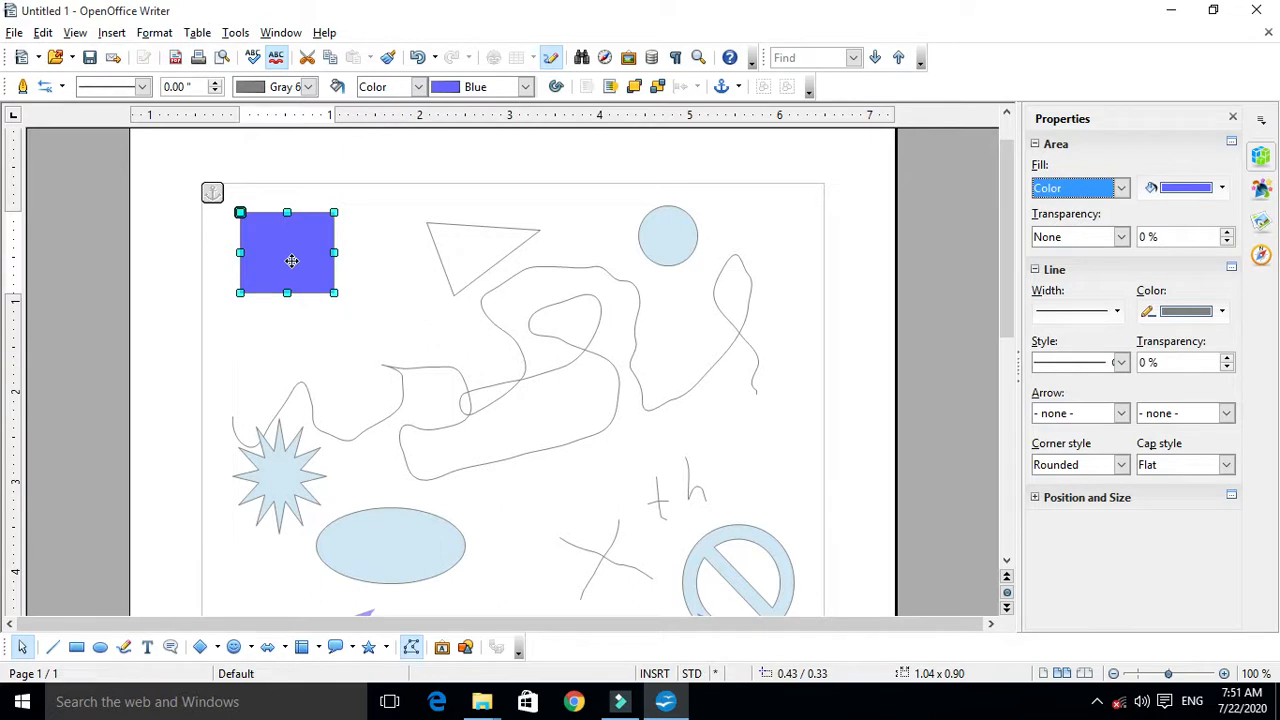
# Move the blue rectangle so it overlaps the ellipse's upper part, and set its wrap to Page Wrap.
pyautogui.moveTo(292, 260); pyautogui.dragTo(435, 530)
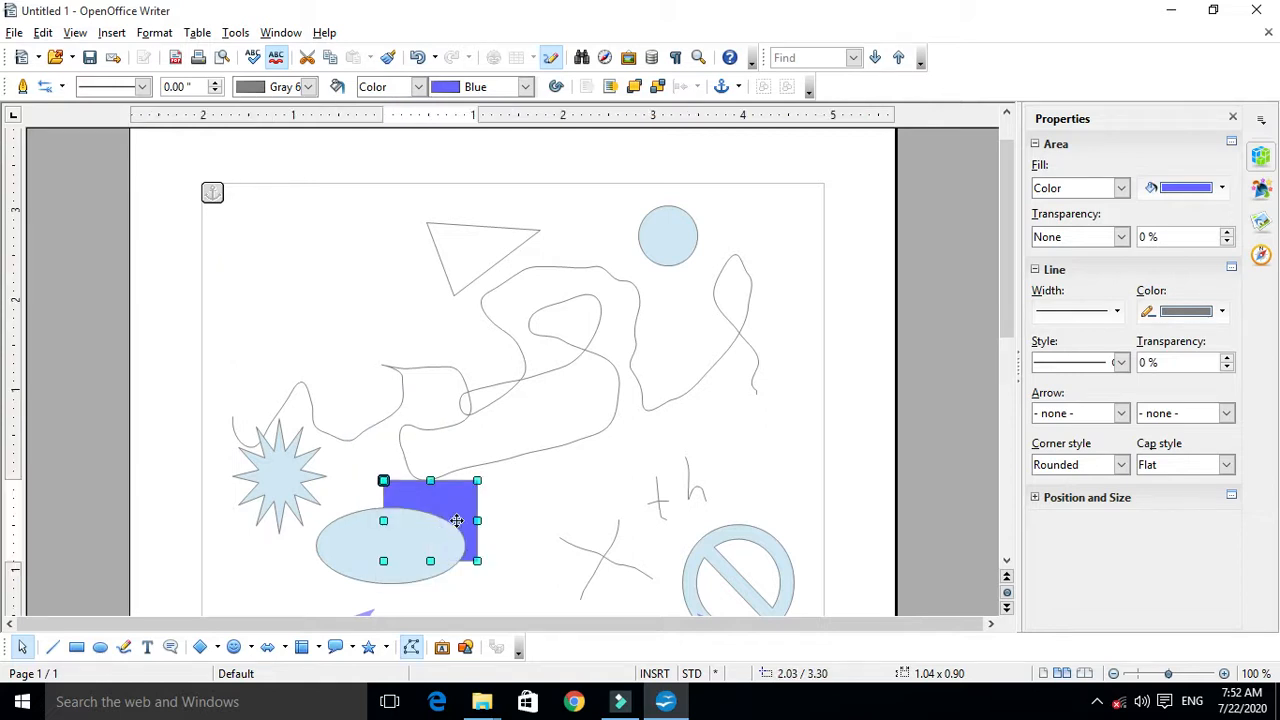
pyautogui.moveTo(462, 510); pyautogui.dragTo(447, 487)
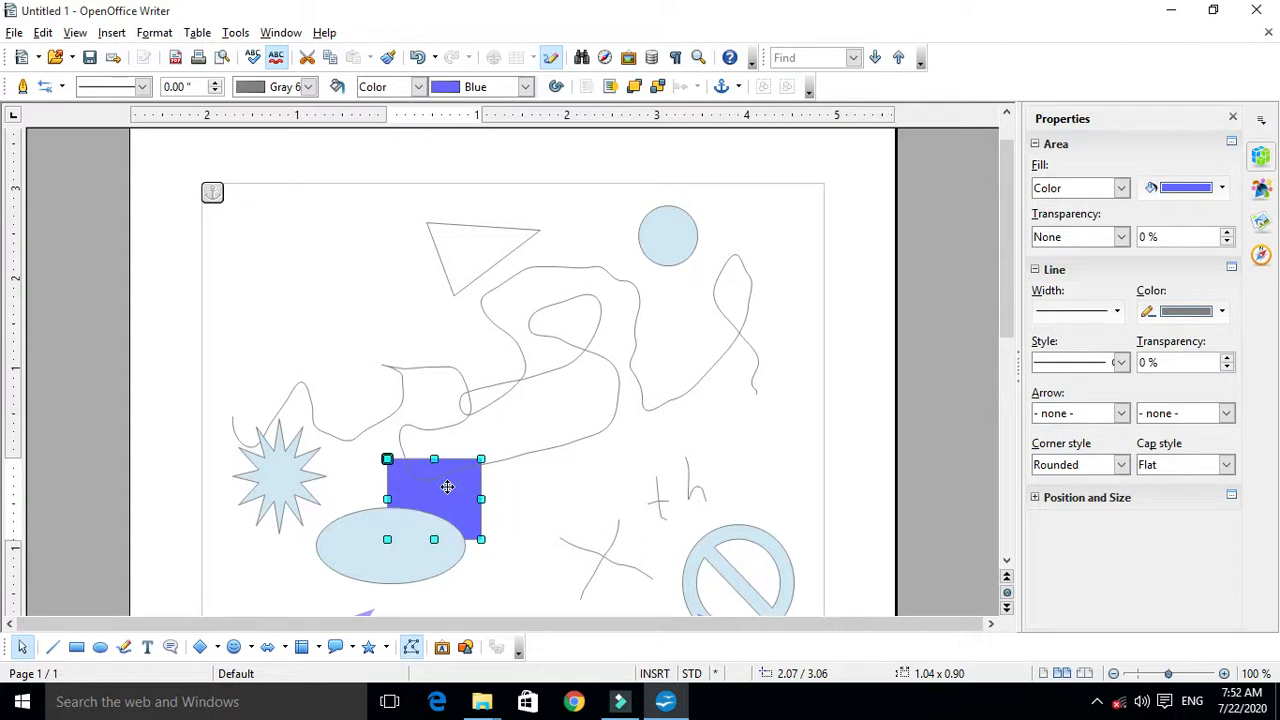
pyautogui.rightClick(449, 490)
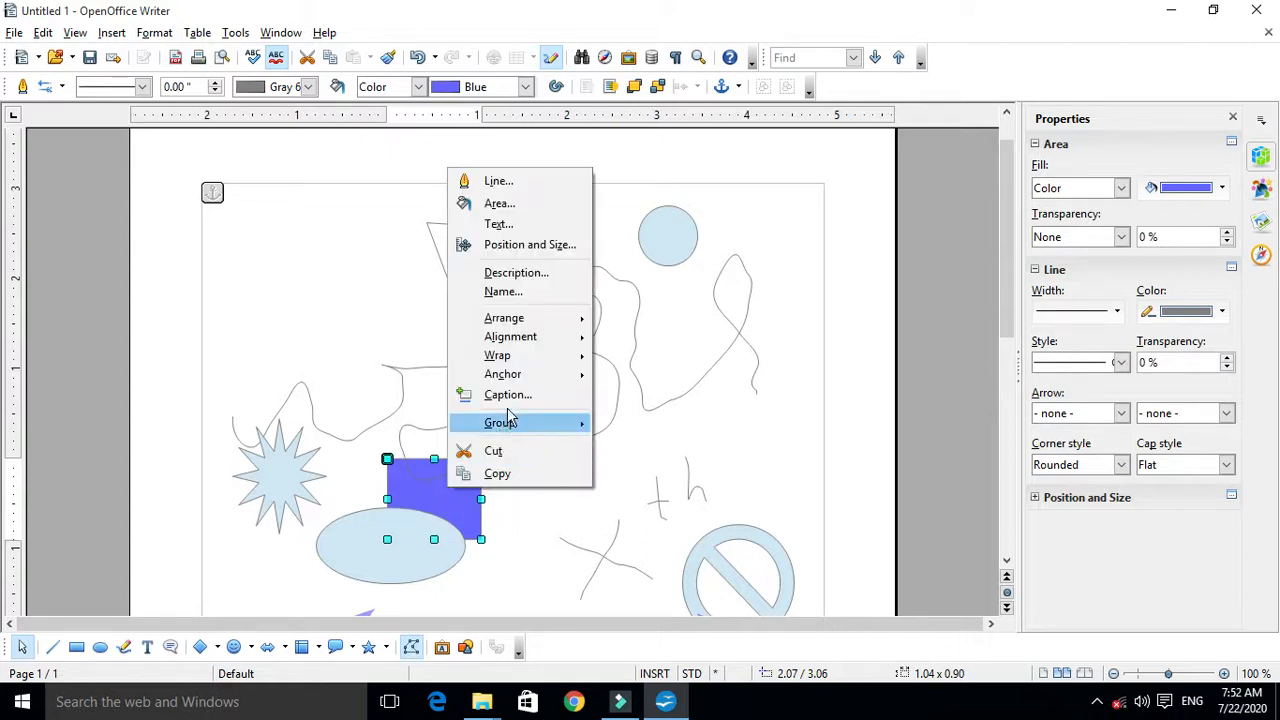
pyautogui.moveTo(572, 364)
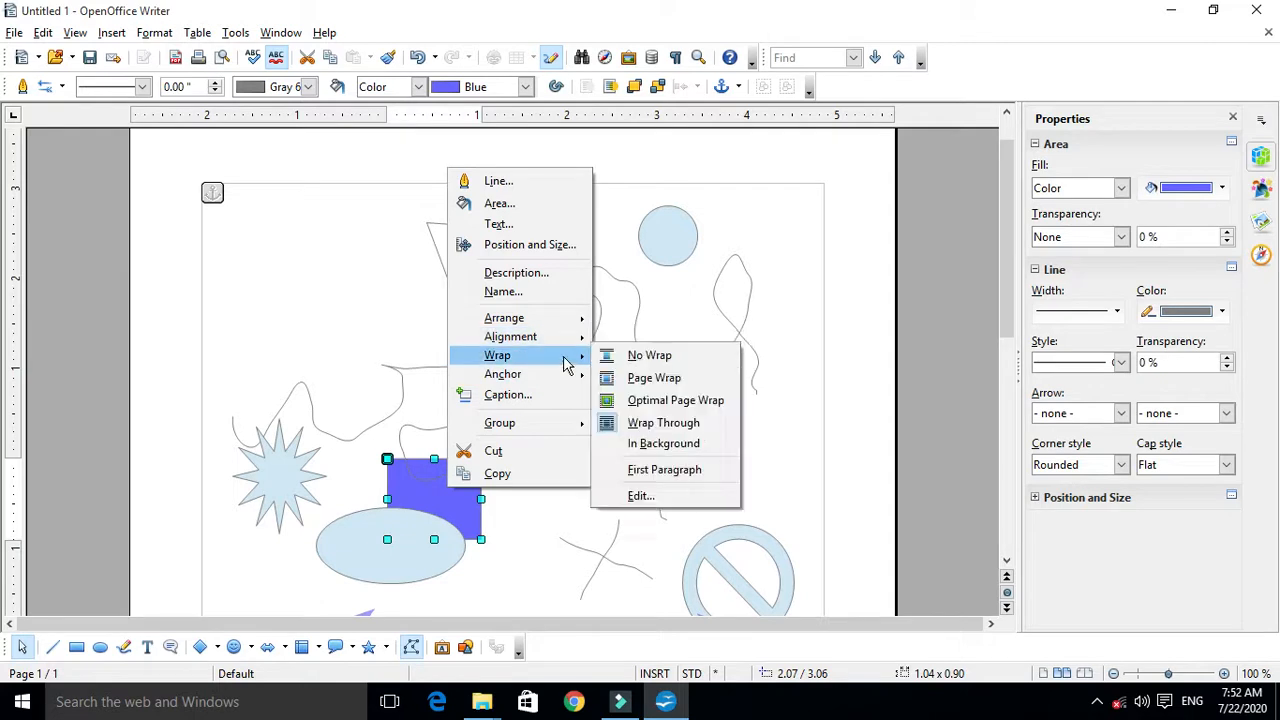
pyautogui.click(650, 378)
# Move the blue rectangle across the freehand curve onto the star, and move the star beside the triangle.
pyautogui.moveTo(463, 487); pyautogui.dragTo(349, 296)
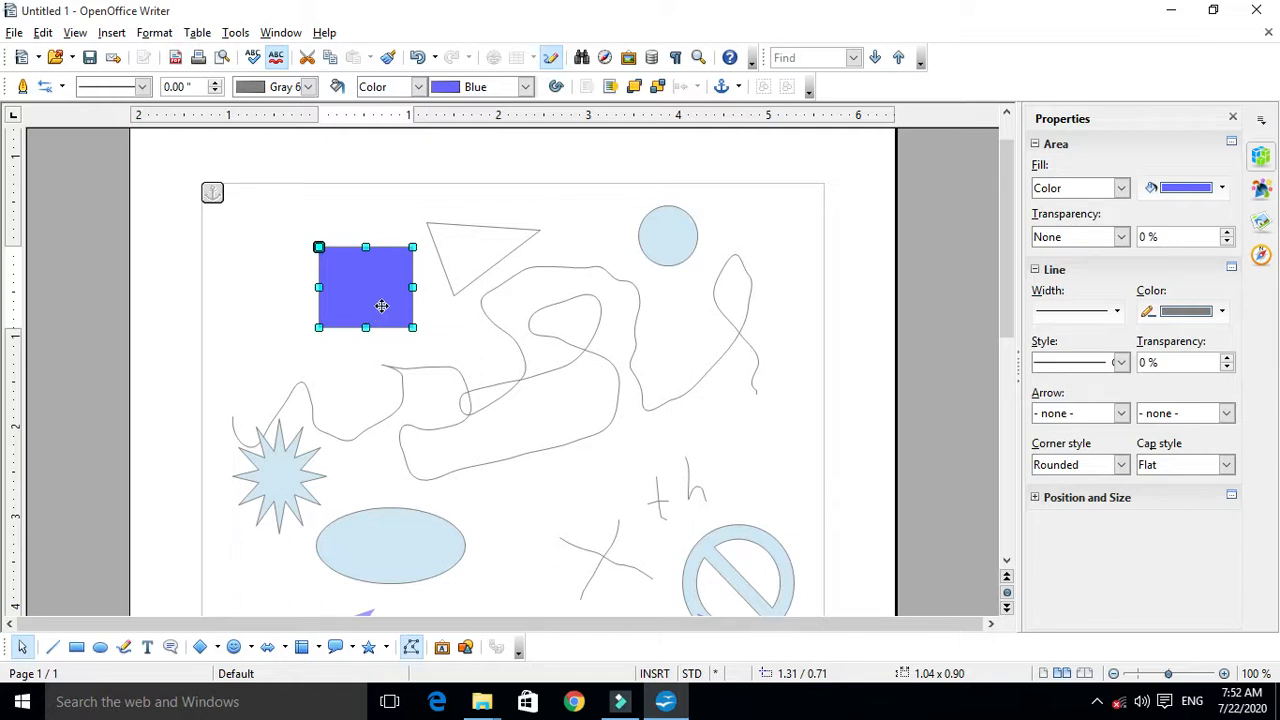
pyautogui.moveTo(381, 305); pyautogui.dragTo(403, 368)
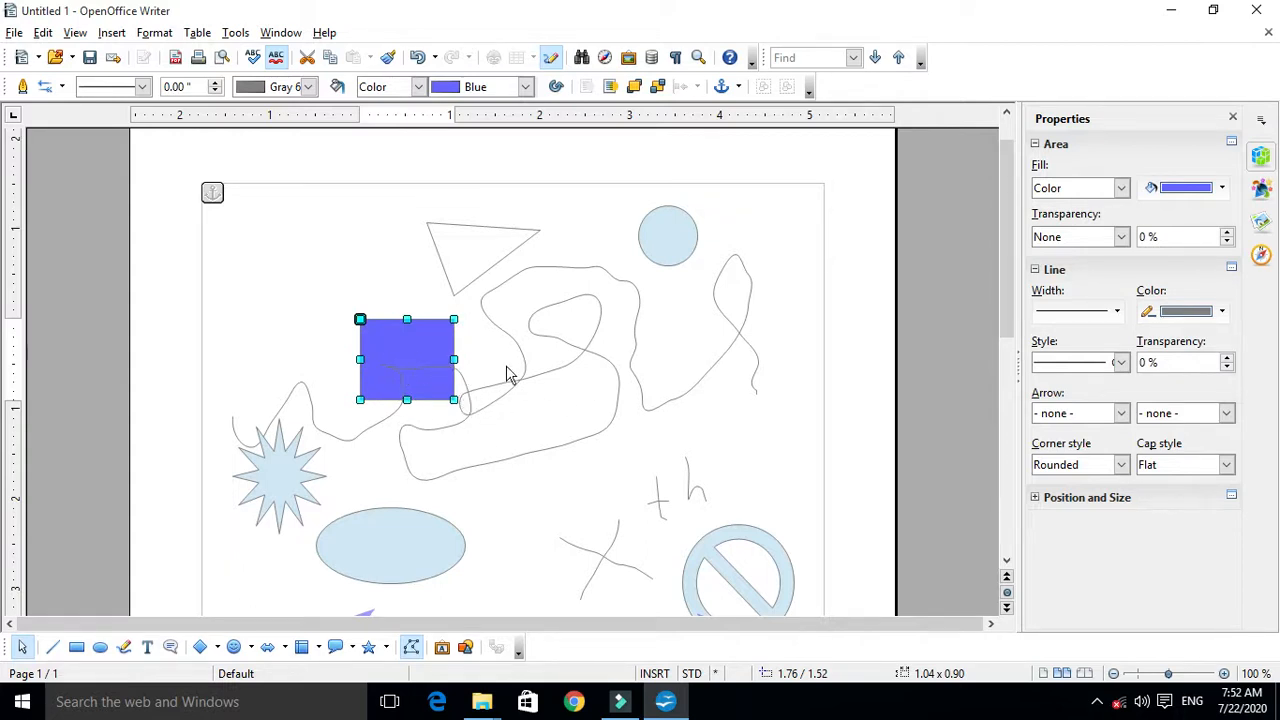
pyautogui.moveTo(386, 354); pyautogui.dragTo(255, 428)
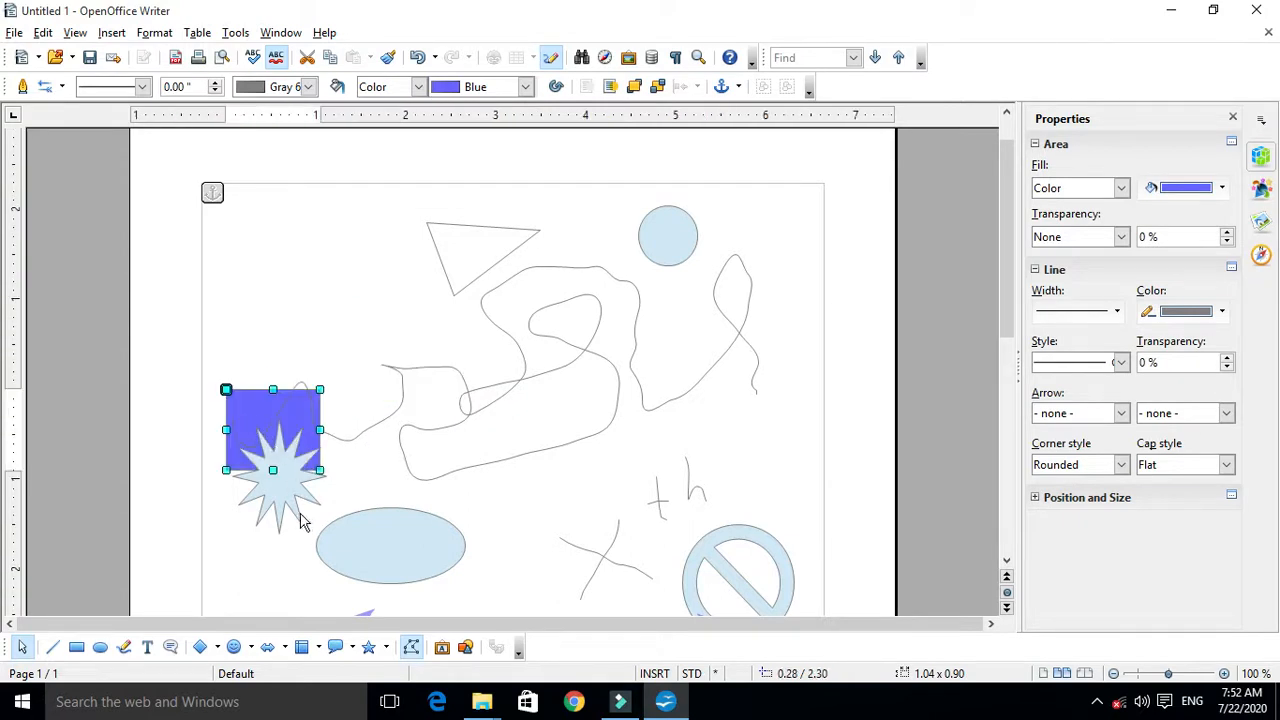
pyautogui.click(285, 485)
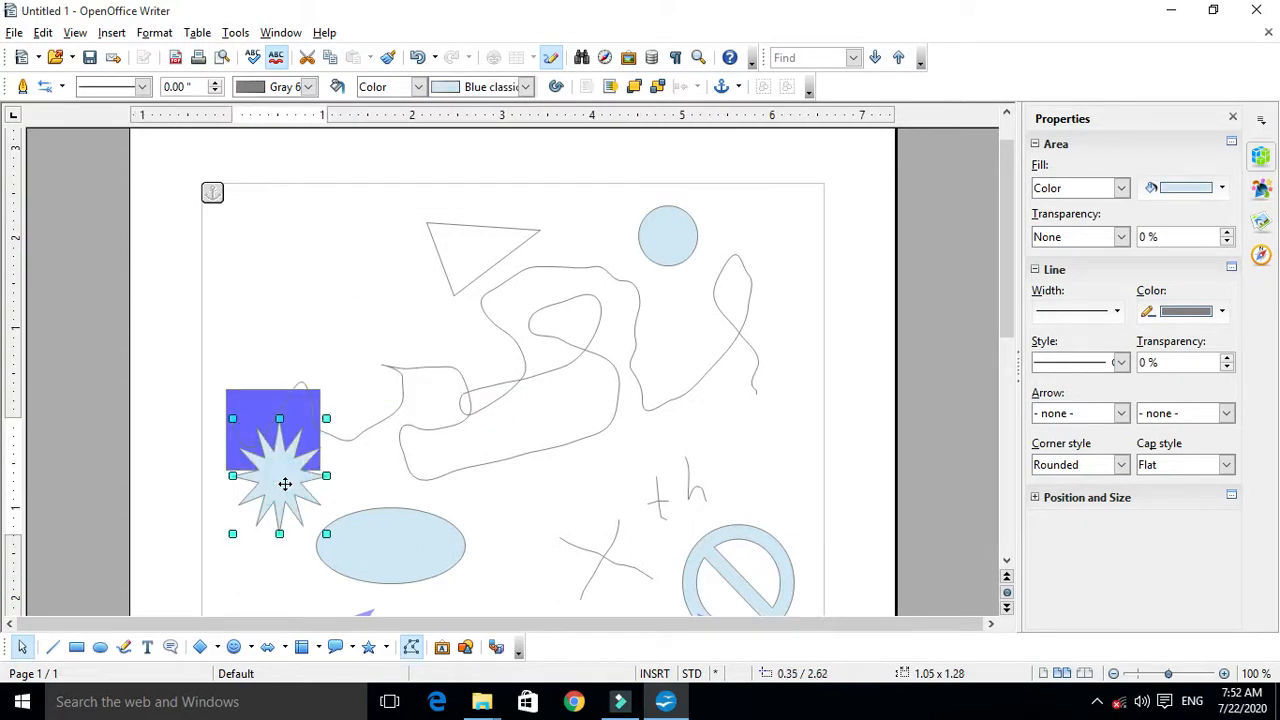
pyautogui.moveTo(285, 484); pyautogui.dragTo(360, 266)
# Try moving the blue rectangle onto the middle of the freehand curve, and undo the move.
pyautogui.click(280, 447)
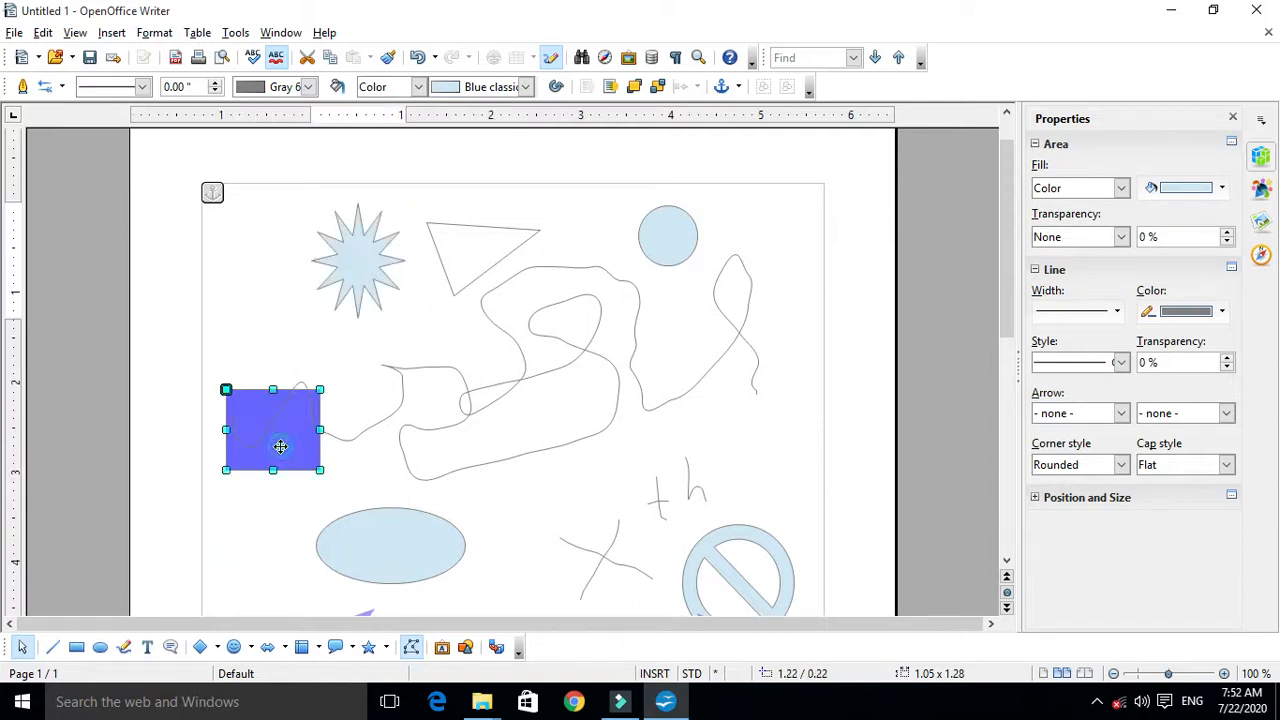
pyautogui.moveTo(280, 447); pyautogui.dragTo(422, 418)
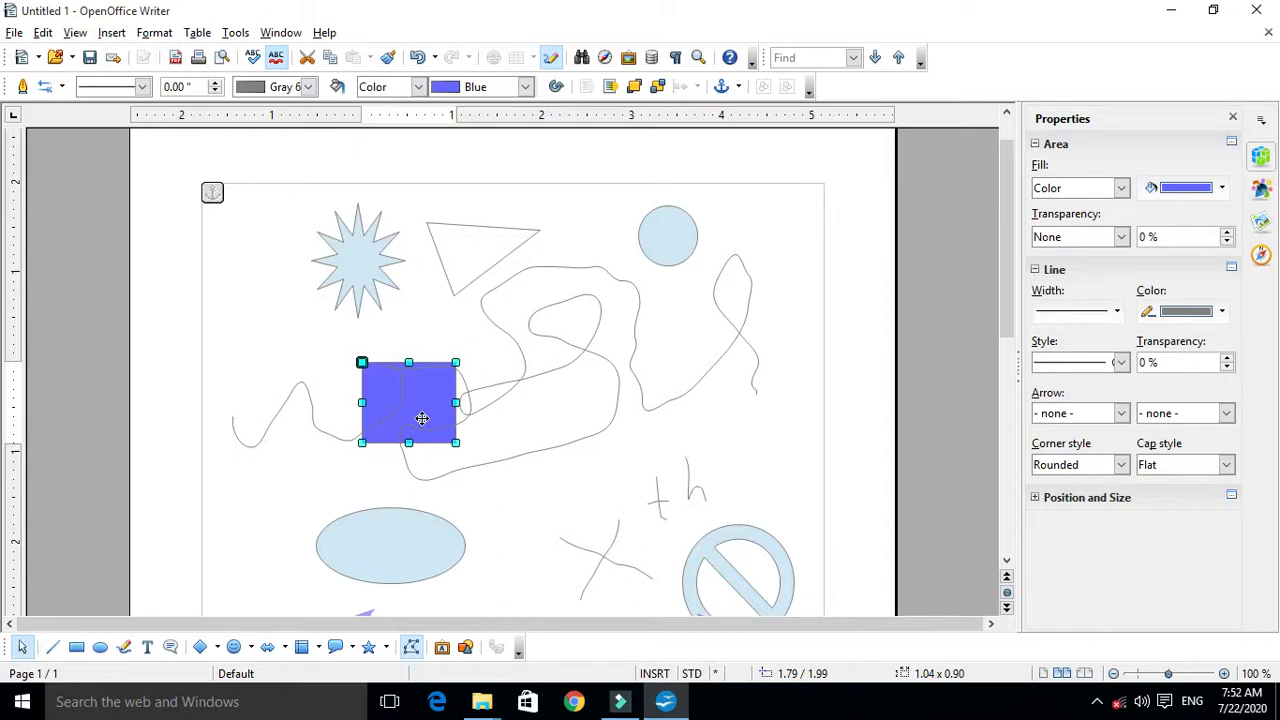
pyautogui.hotkey('ctrl', 'z')
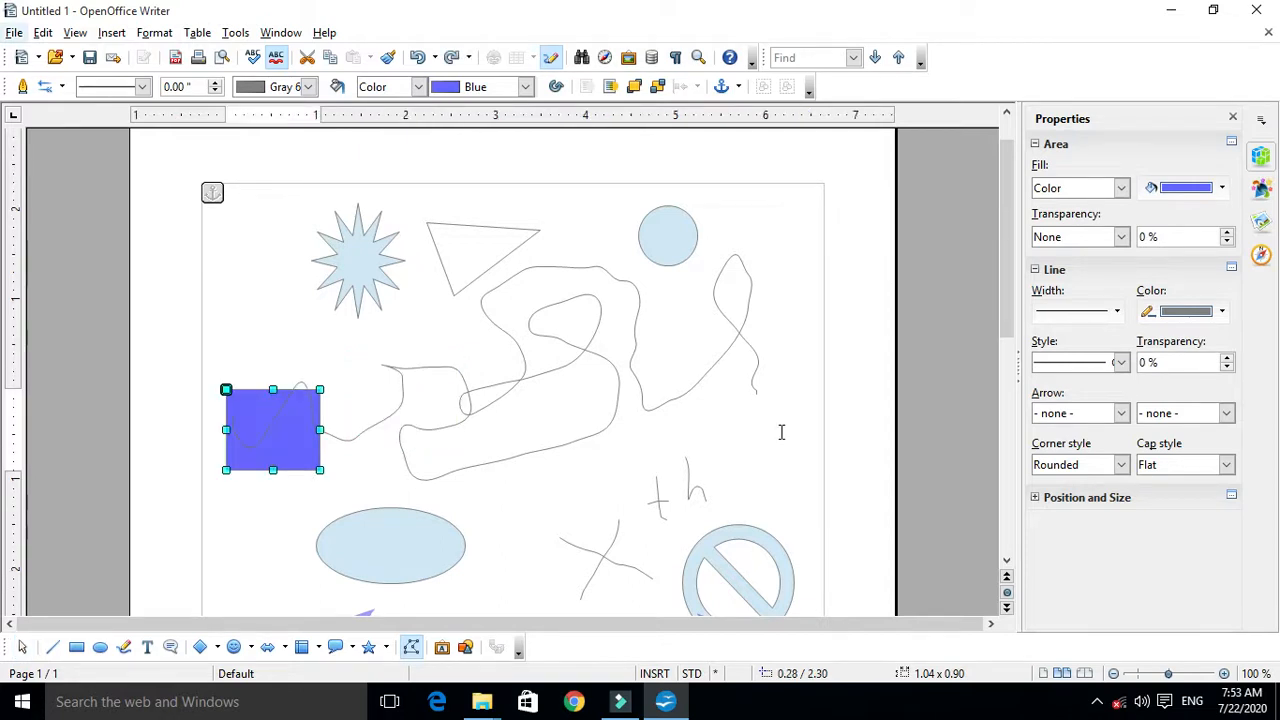
# Move the blue rectangle so it overlaps the ellipse's upper right part.
pyautogui.moveTo(289, 437); pyautogui.dragTo(459, 526)
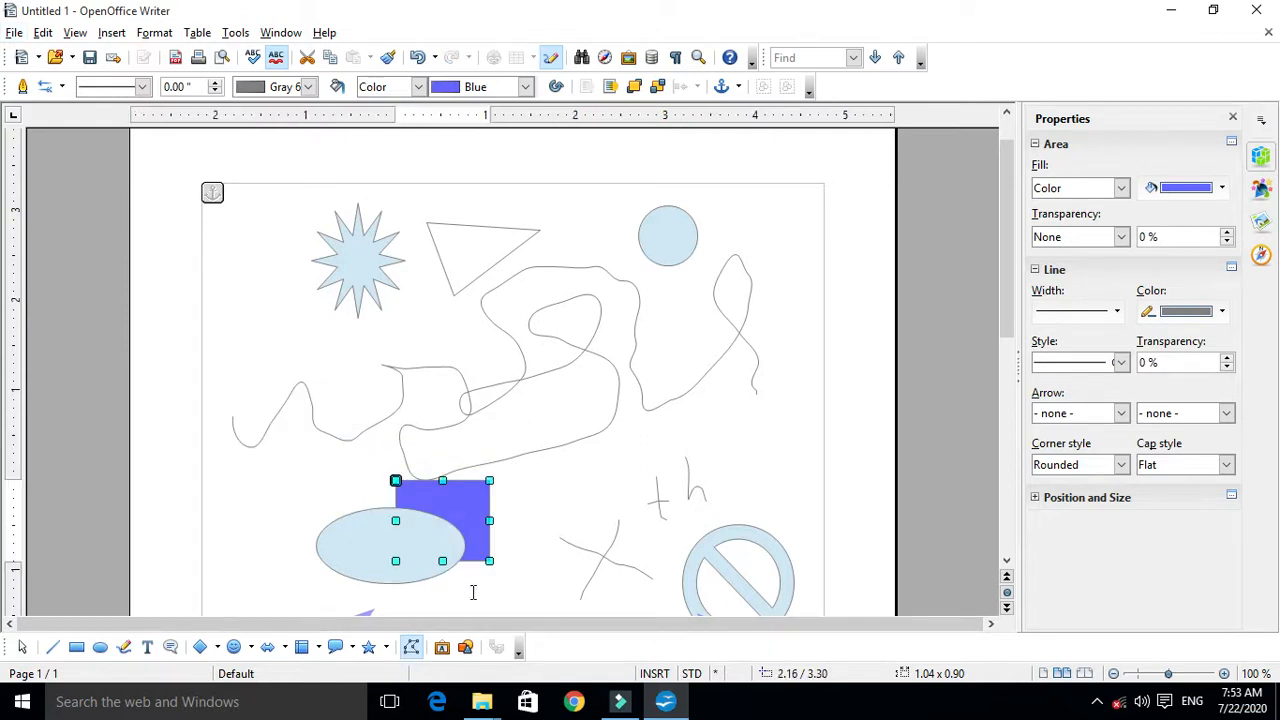
# Try bringing the blue rectangle to the front and moving it around over the ellipse's upper right part.
pyautogui.rightClick(459, 499)
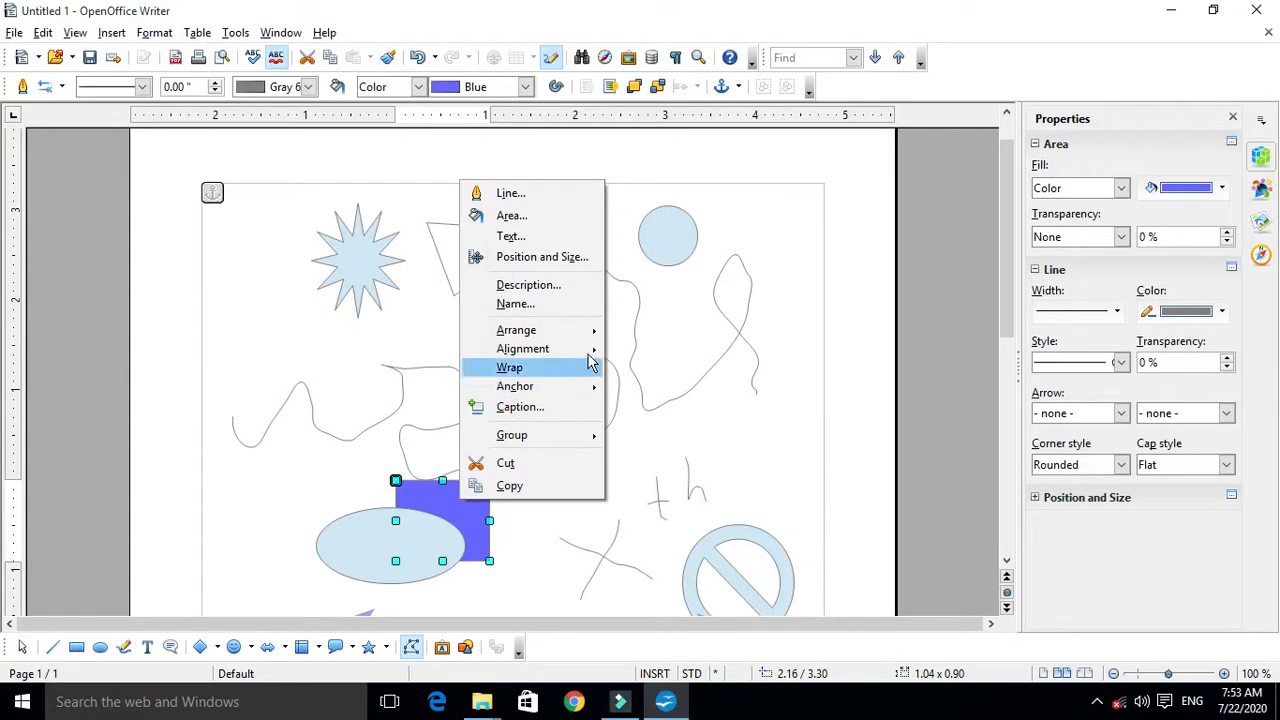
pyautogui.moveTo(549, 330)
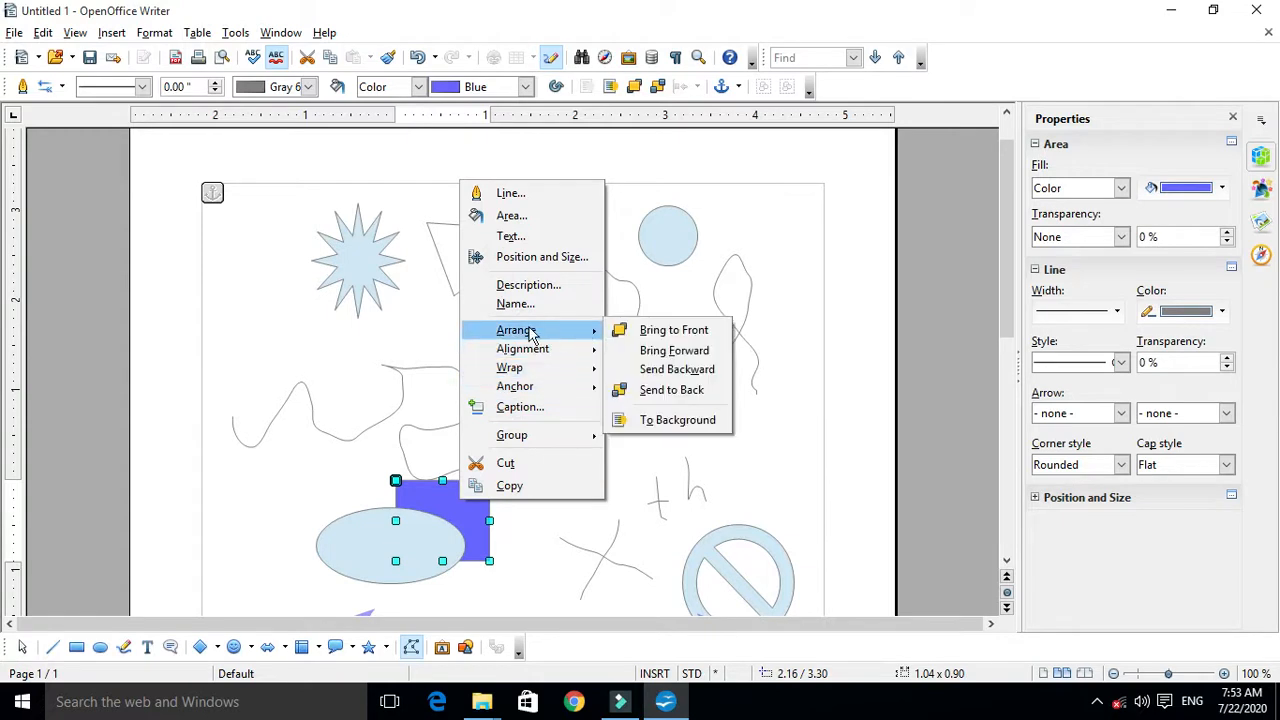
pyautogui.click(683, 330)
pyautogui.moveTo(430, 514)
pyautogui.mouseDown()
pyautogui.moveTo(427, 545)
pyautogui.moveTo(427, 519)
pyautogui.moveTo(466, 526)
pyautogui.moveTo(457, 533)
pyautogui.moveTo(449, 500)
pyautogui.moveTo(442, 524)
pyautogui.mouseUp()
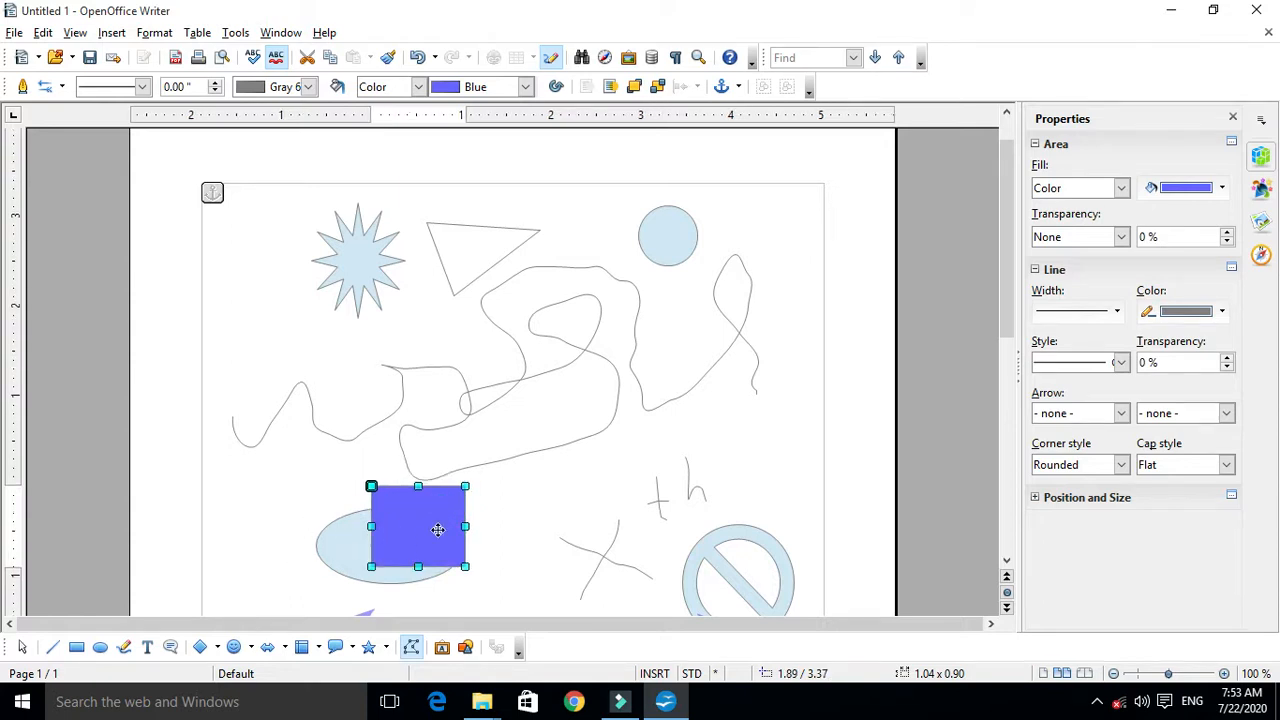
# Undo the blue rectangle's last moves and its Bring to Front arrangement.
pyautogui.hotkey('ctrl', 'z')
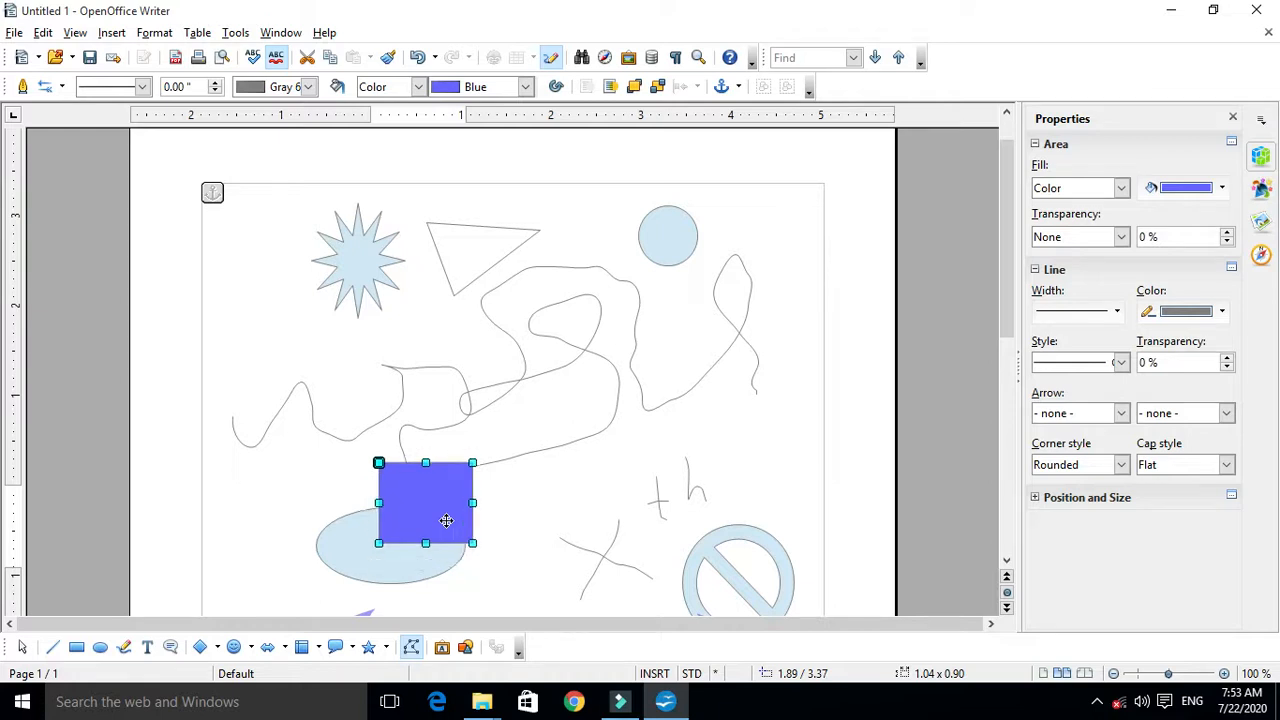
pyautogui.hotkey('ctrl', 'z')
pyautogui.hotkey('ctrl', 'z')
pyautogui.hotkey('ctrl', 'z')
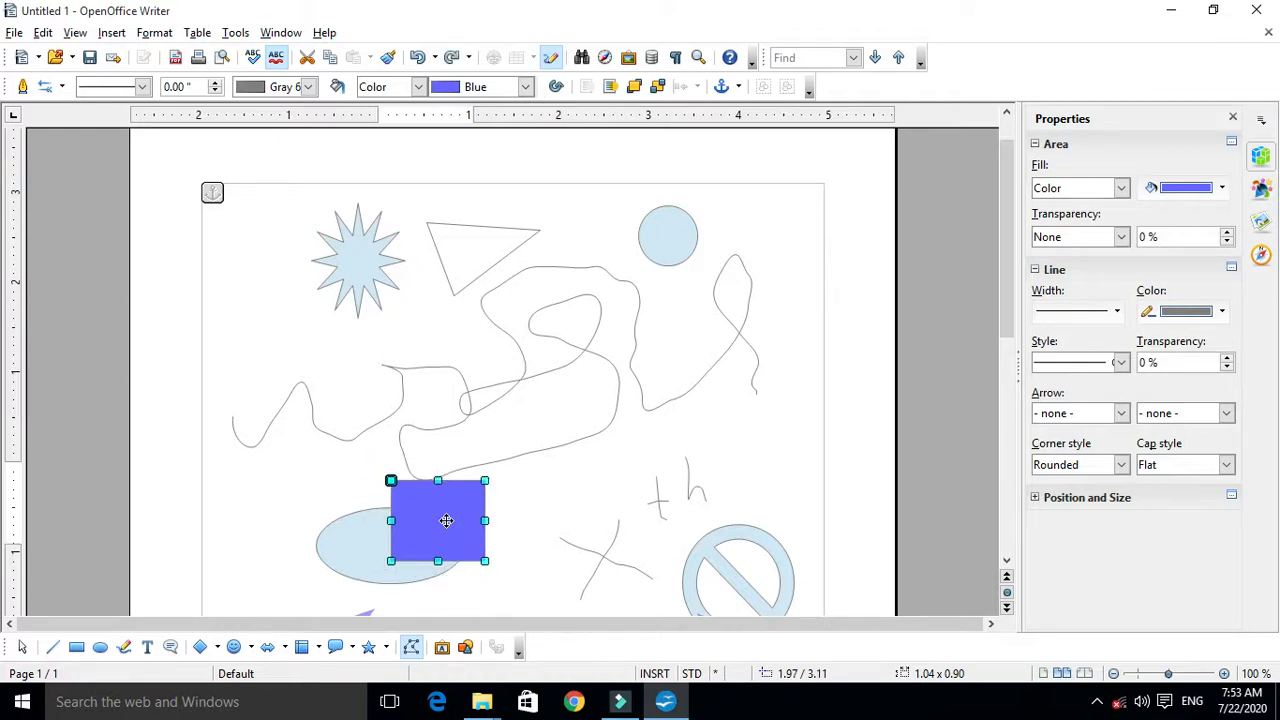
pyautogui.hotkey('ctrl', 'z')
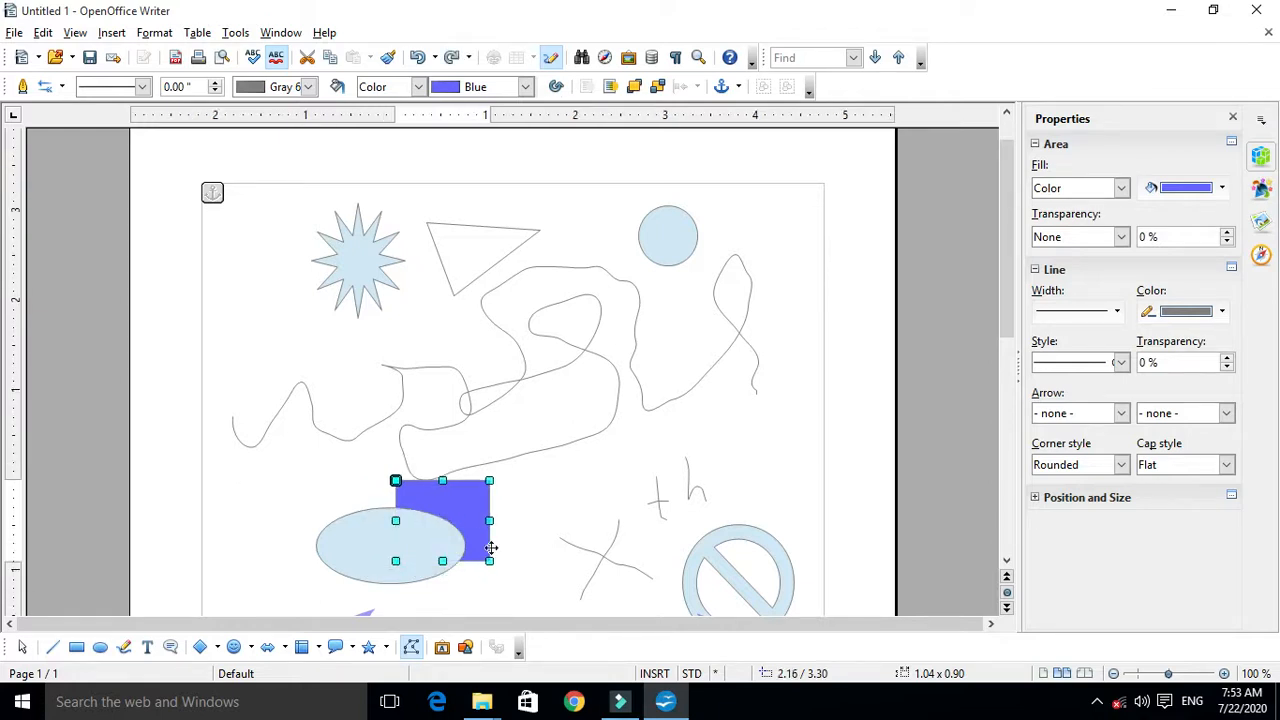
# Shift the blue rectangle slightly over the ellipse, and arrange the ellipse with Send Backward.
pyautogui.moveTo(455, 517)
pyautogui.mouseDown()
pyautogui.moveTo(431, 549)
pyautogui.moveTo(453, 556)
pyautogui.moveTo(462, 523)
pyautogui.mouseUp()
pyautogui.hotkey('ctrl', 'z')
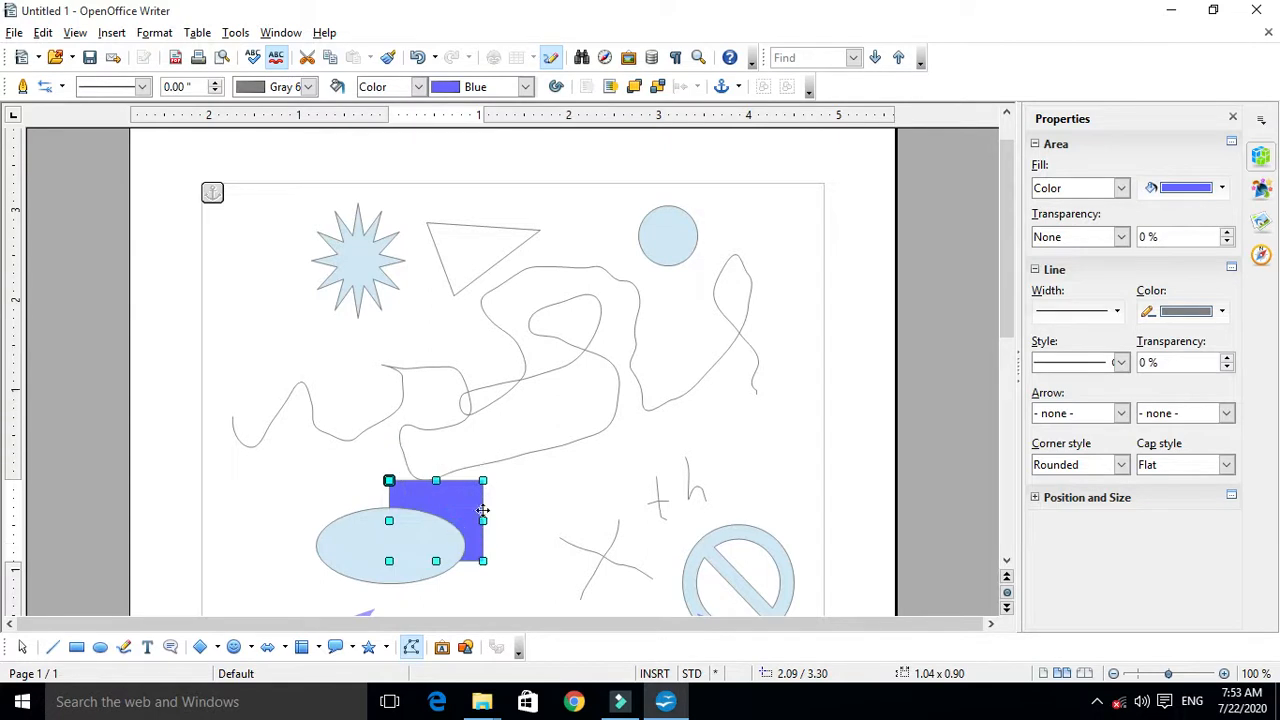
pyautogui.rightClick(464, 503)
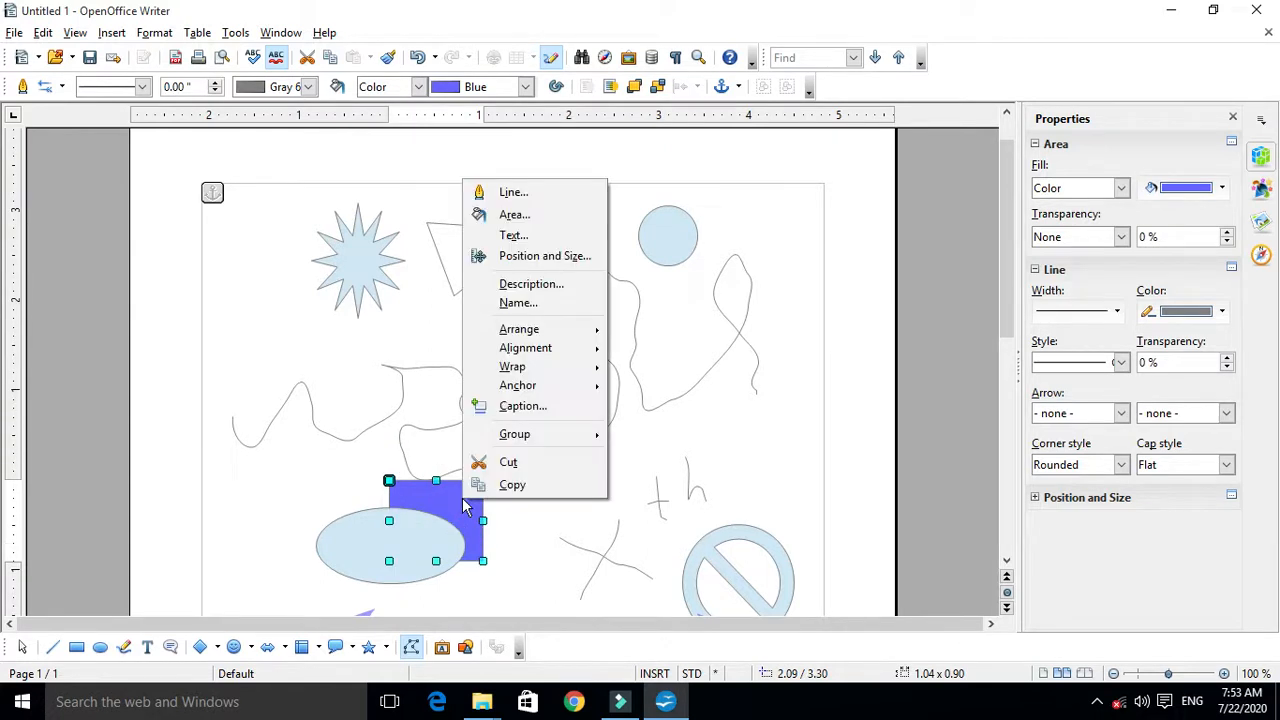
pyautogui.click(340, 543)
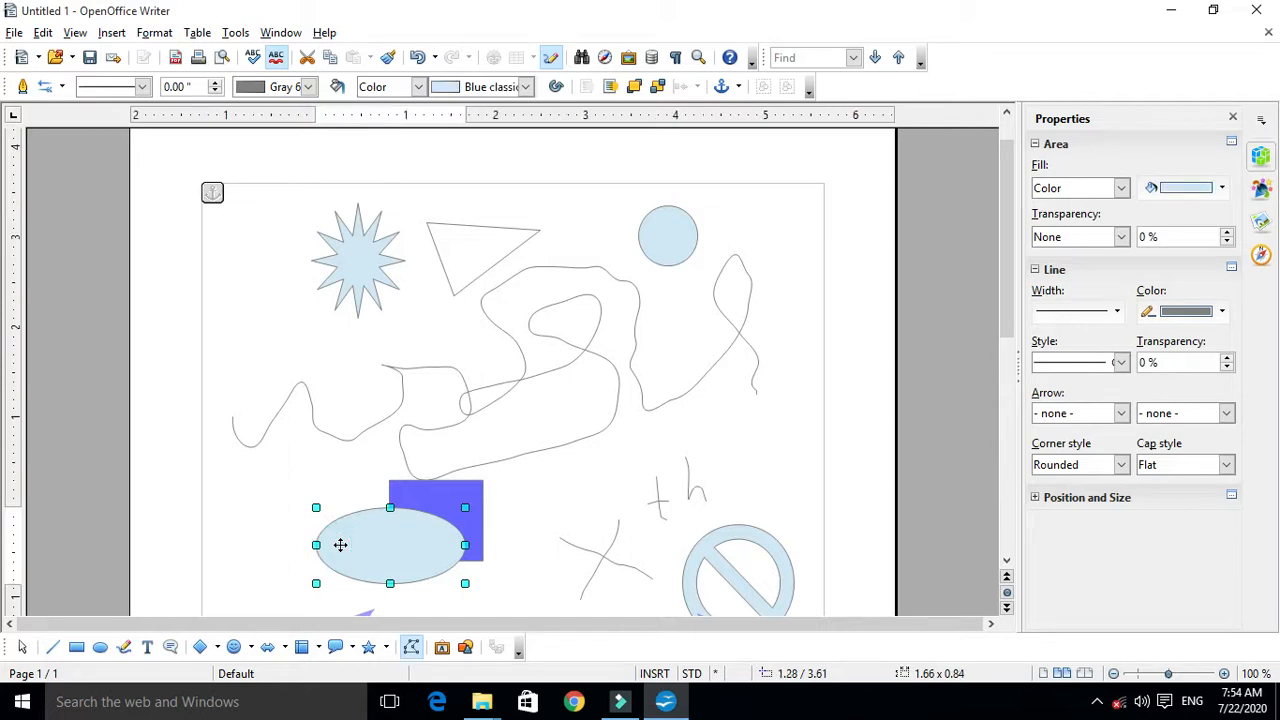
pyautogui.rightClick(340, 544)
pyautogui.moveTo(448, 376)
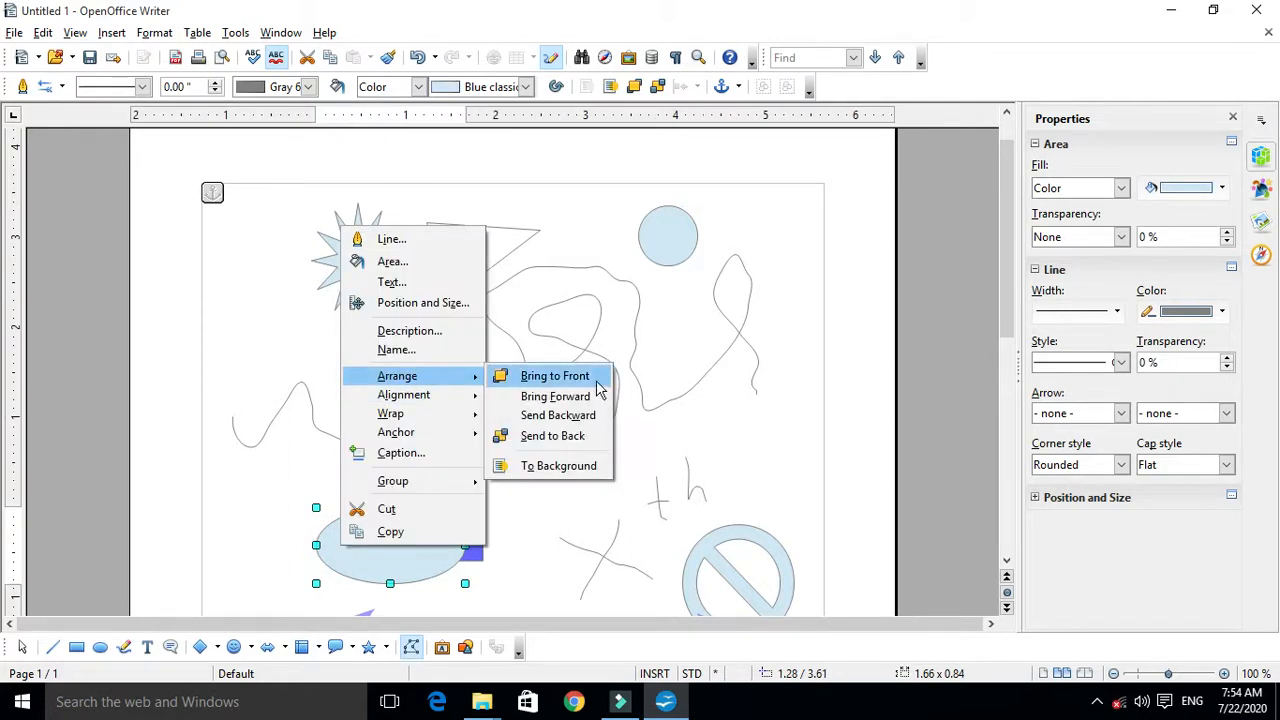
pyautogui.click(572, 415)
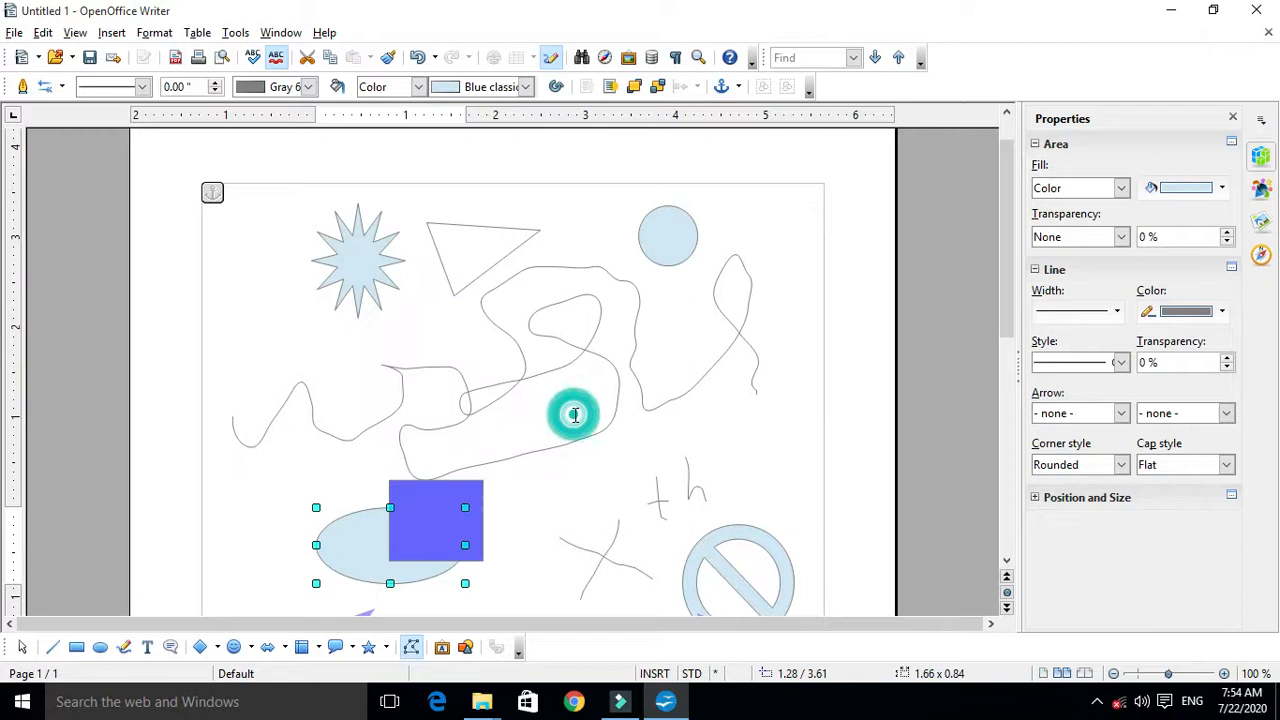
# Set the blue rectangle's fill transparency to 50%.
pyautogui.click(440, 487)
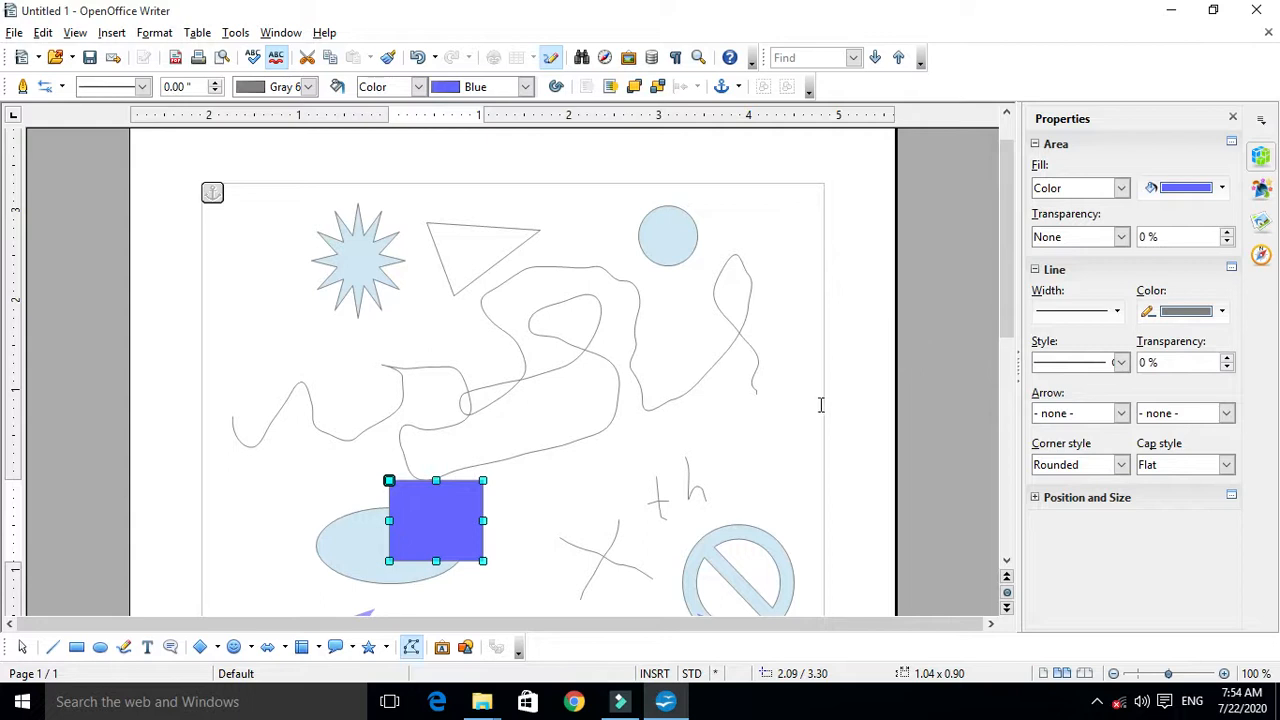
pyautogui.click(1121, 240)
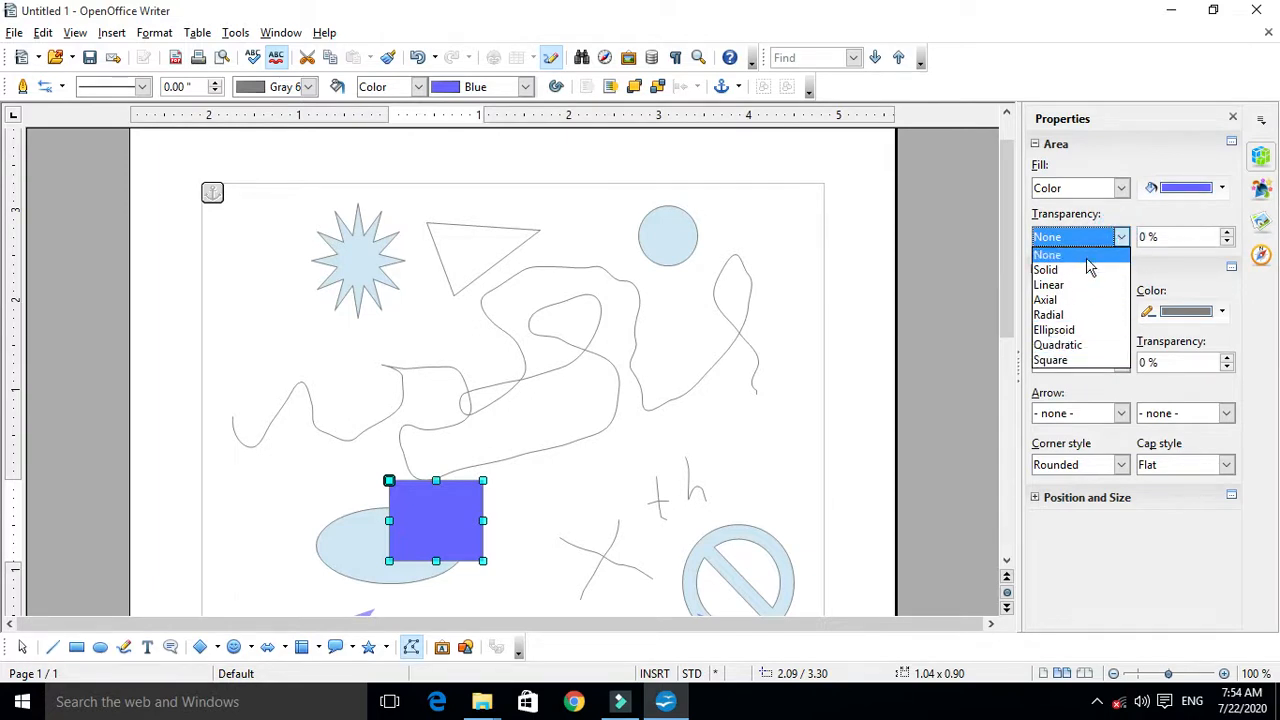
pyautogui.click(1124, 240)
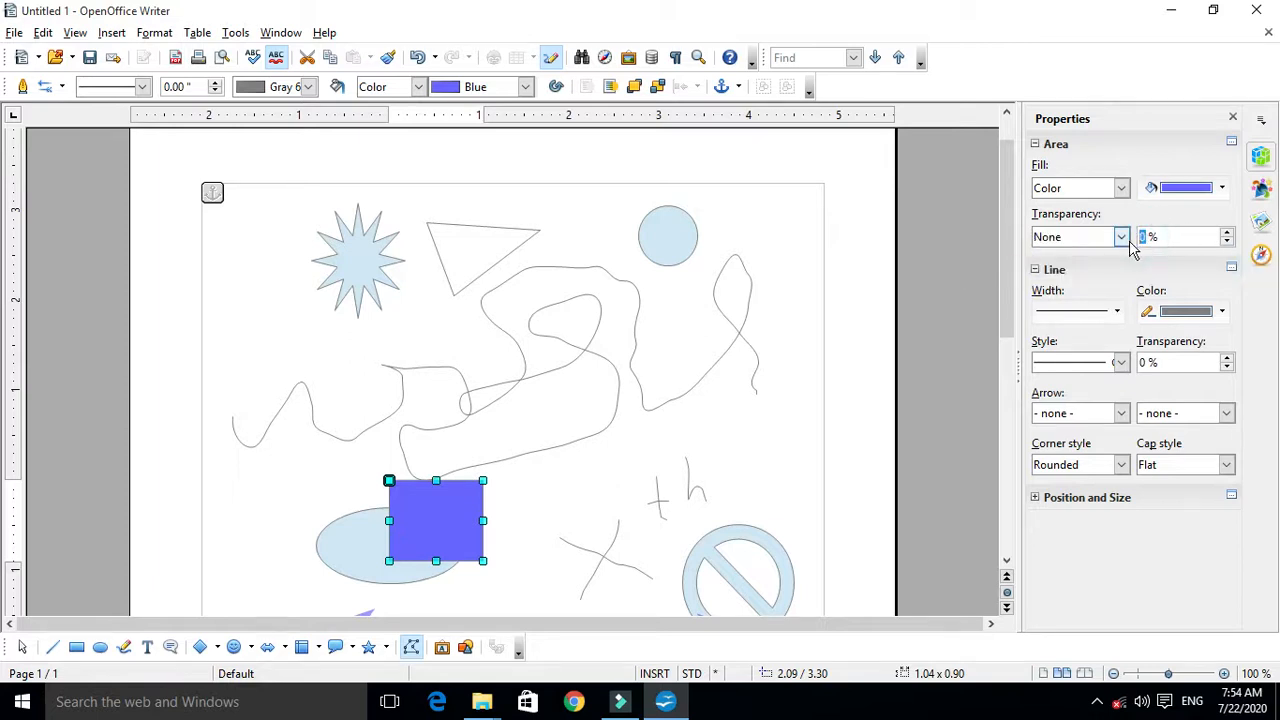
pyautogui.scroll(-1, 1130, 250)
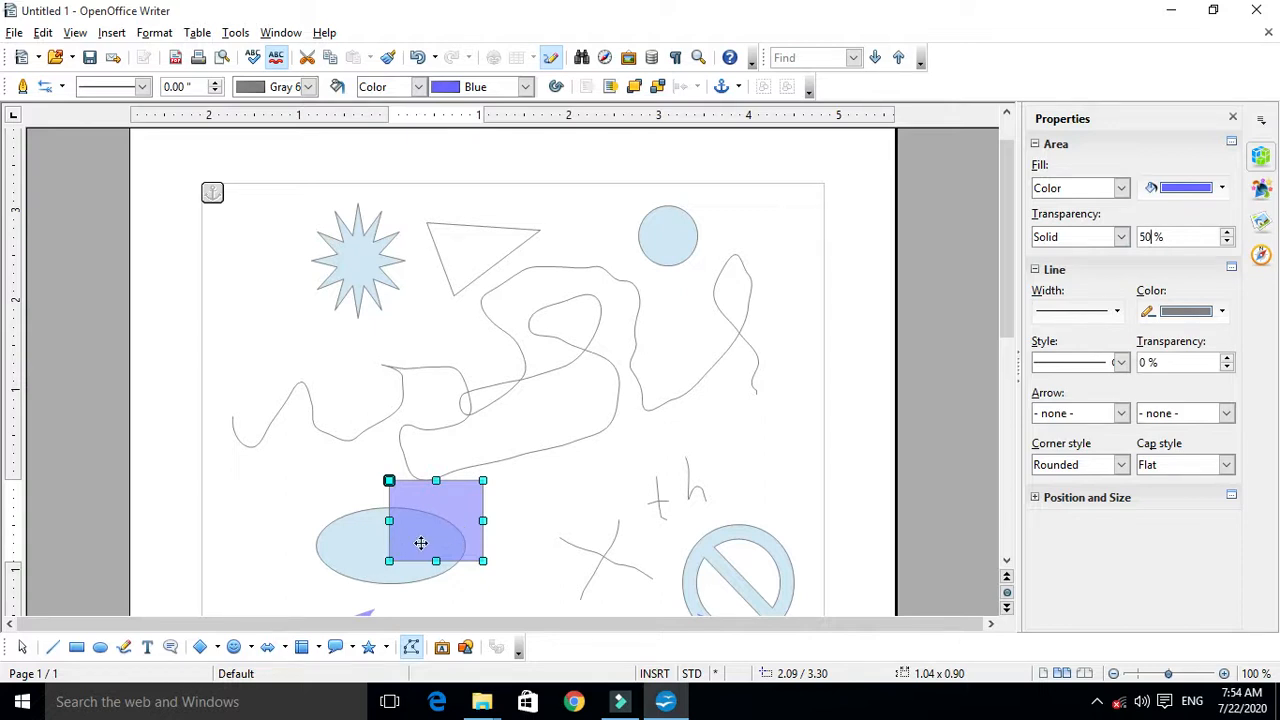
# Try the Linear, Axial, Radial, Ellipsoid and Quadratic transparency types on the blue rectangle, and reset its transparency to None.
pyautogui.click(1121, 237)
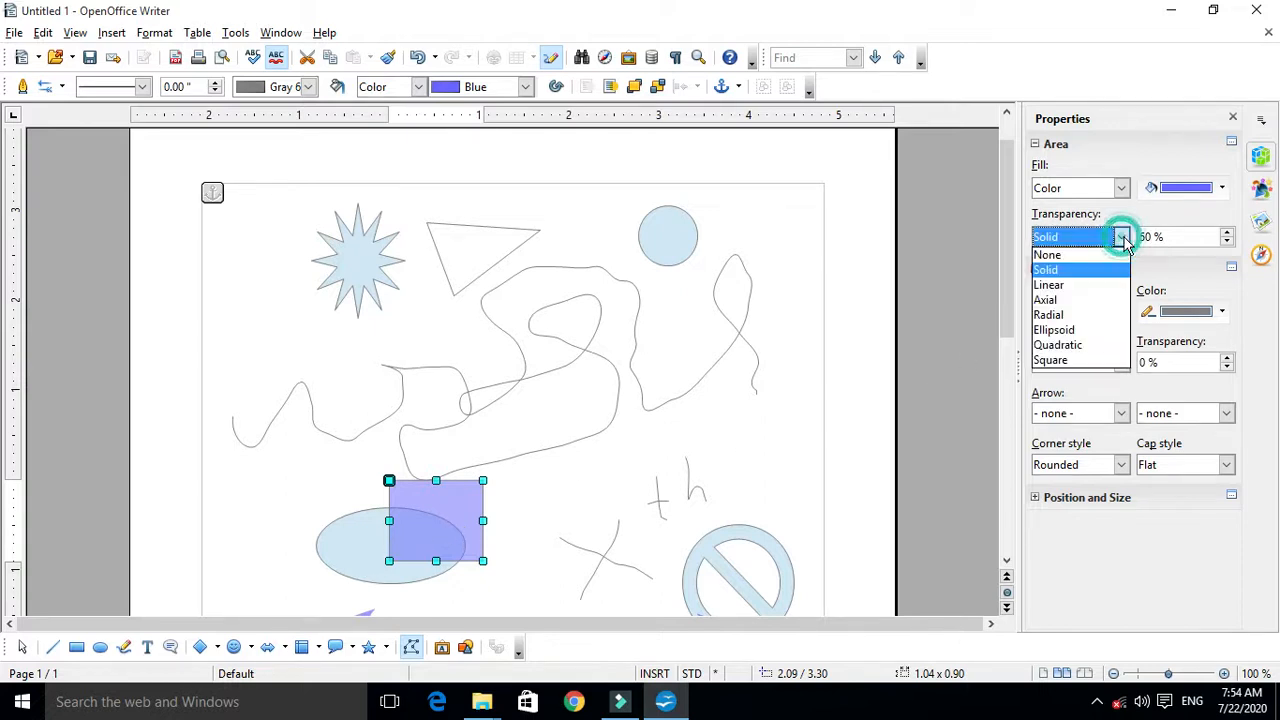
pyautogui.click(1068, 288)
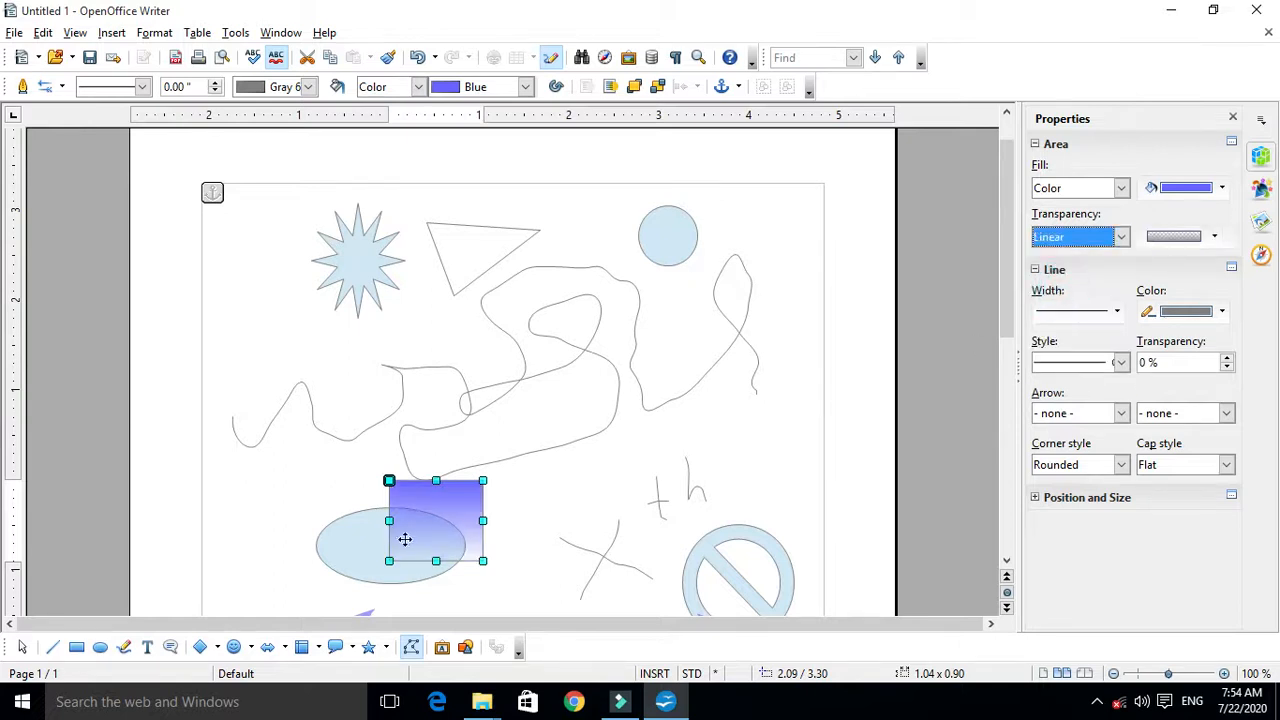
pyautogui.click(1121, 237)
pyautogui.click(1070, 303)
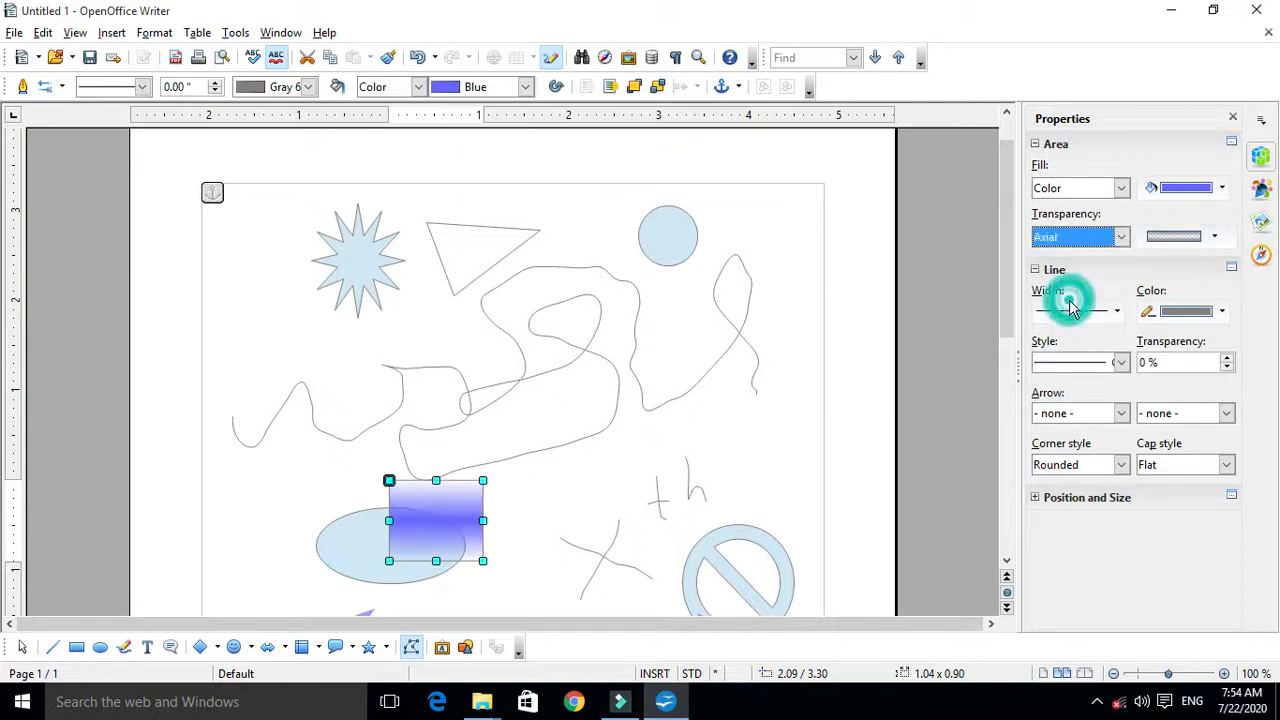
pyautogui.click(1121, 237)
pyautogui.click(1078, 315)
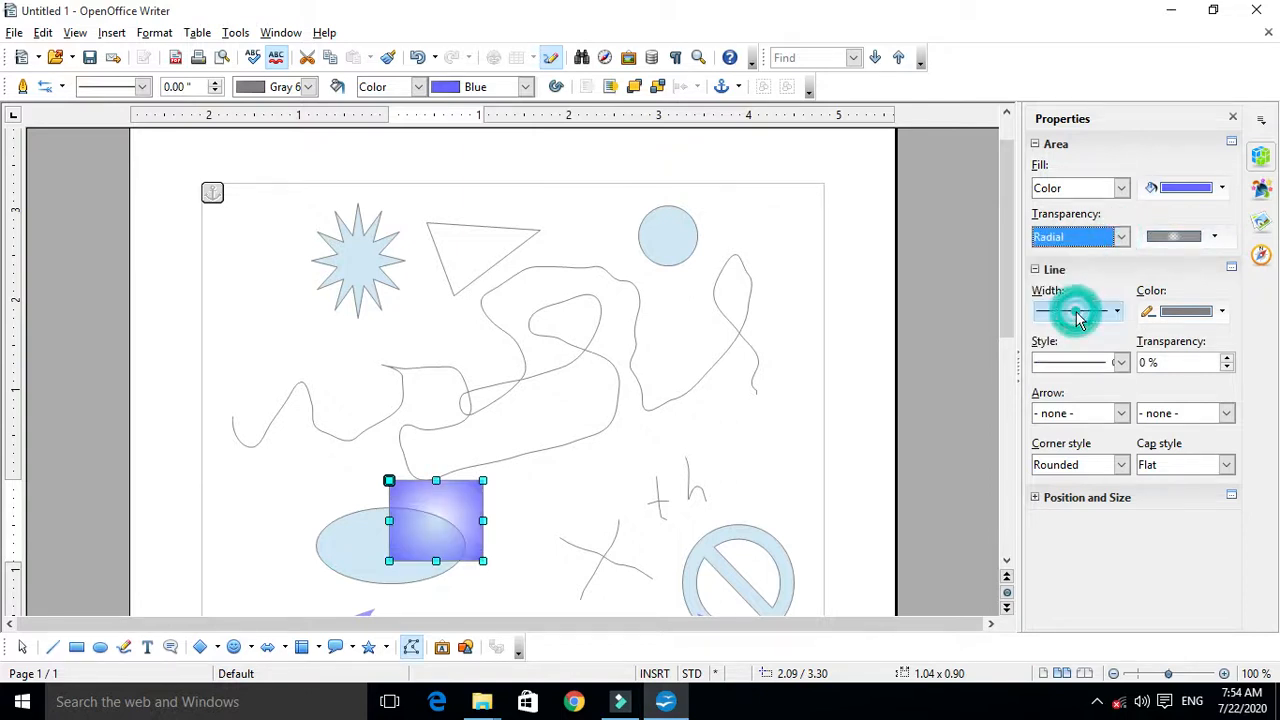
pyautogui.click(1122, 240)
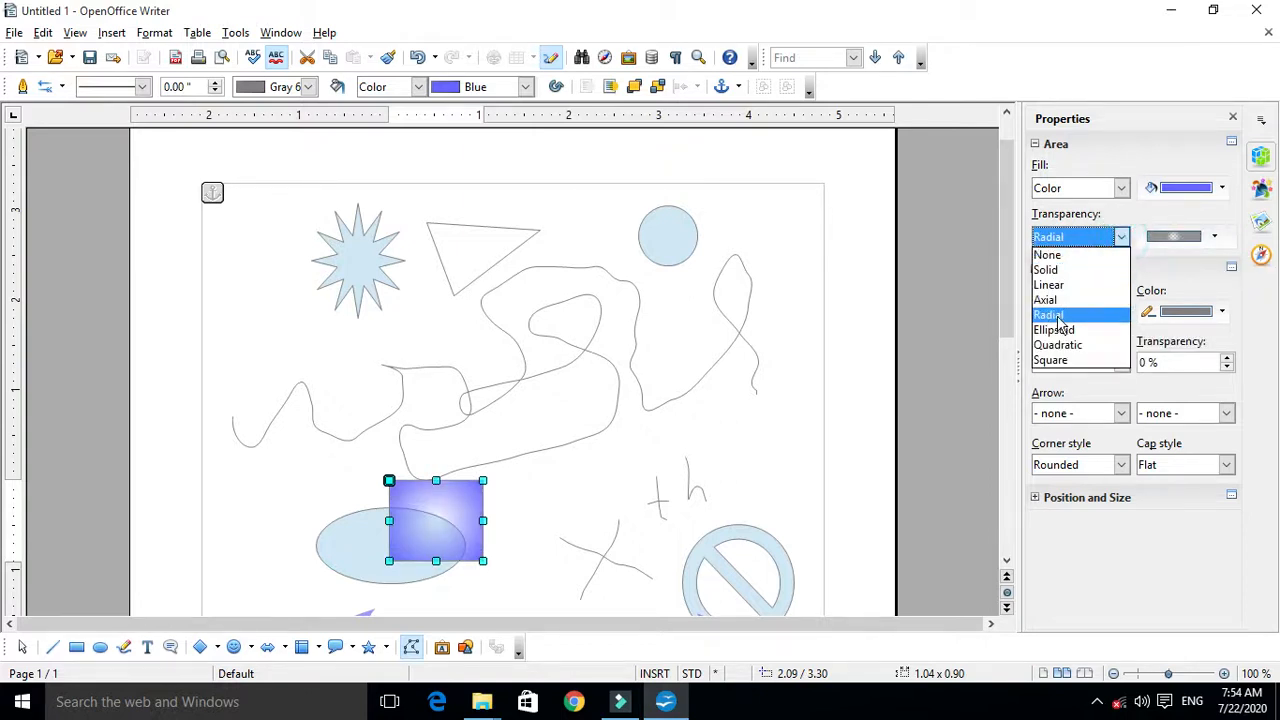
pyautogui.click(1056, 330)
pyautogui.click(1121, 238)
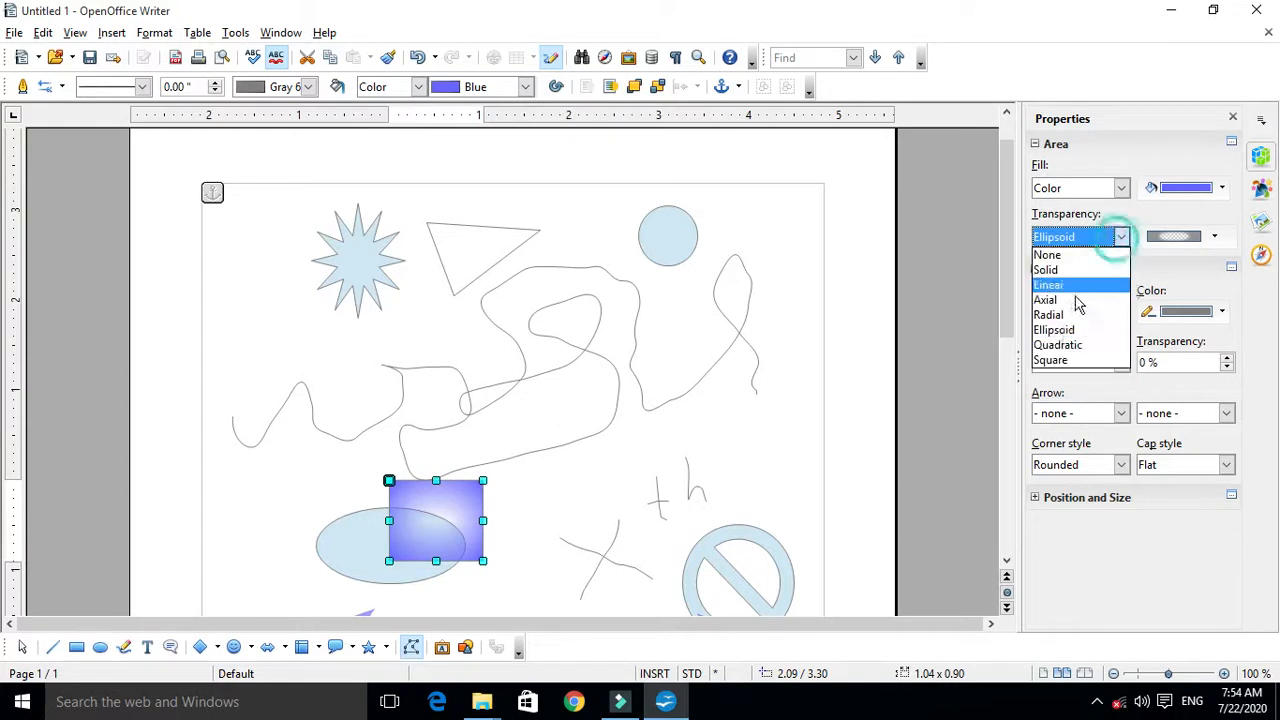
pyautogui.click(1062, 344)
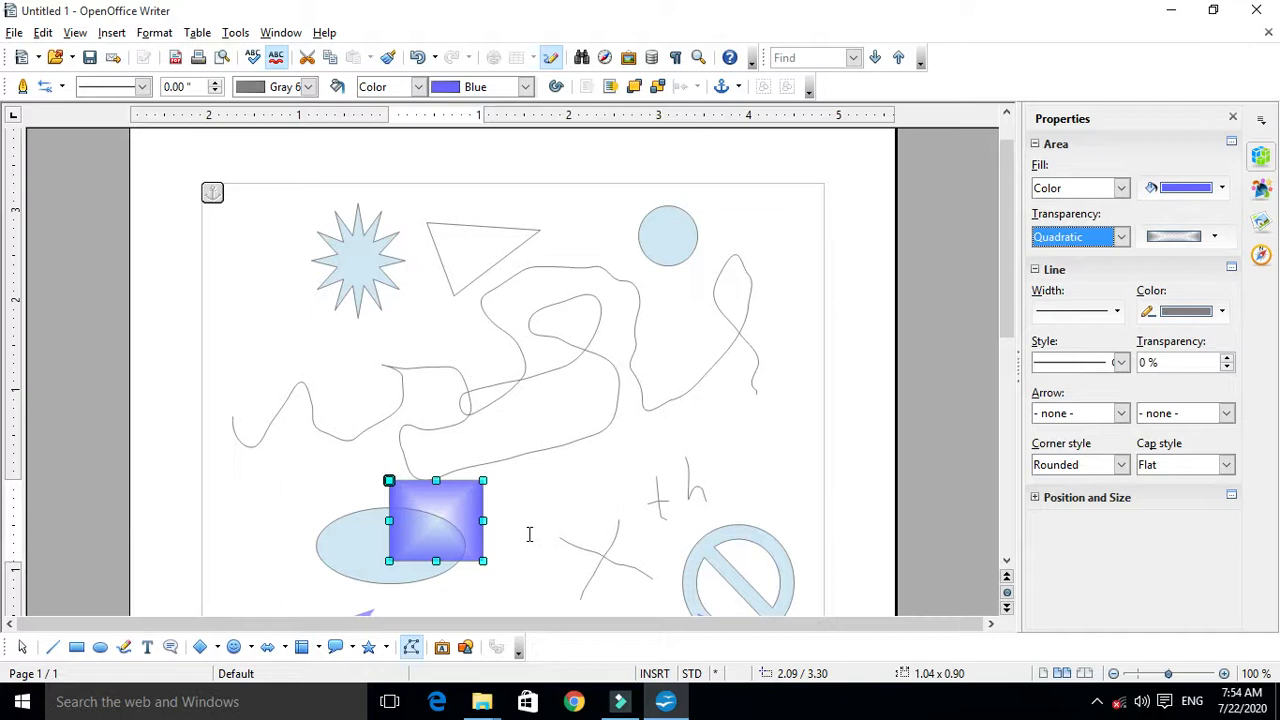
pyautogui.click(1120, 238)
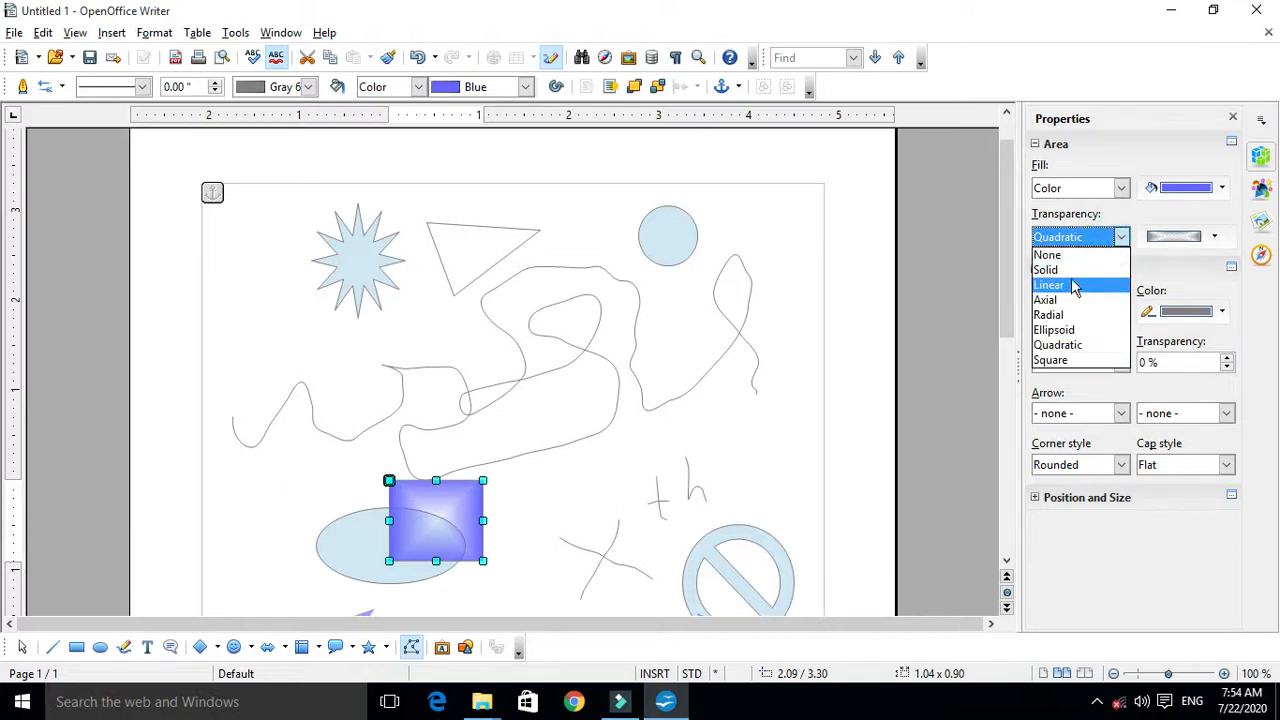
pyautogui.click(1050, 255)
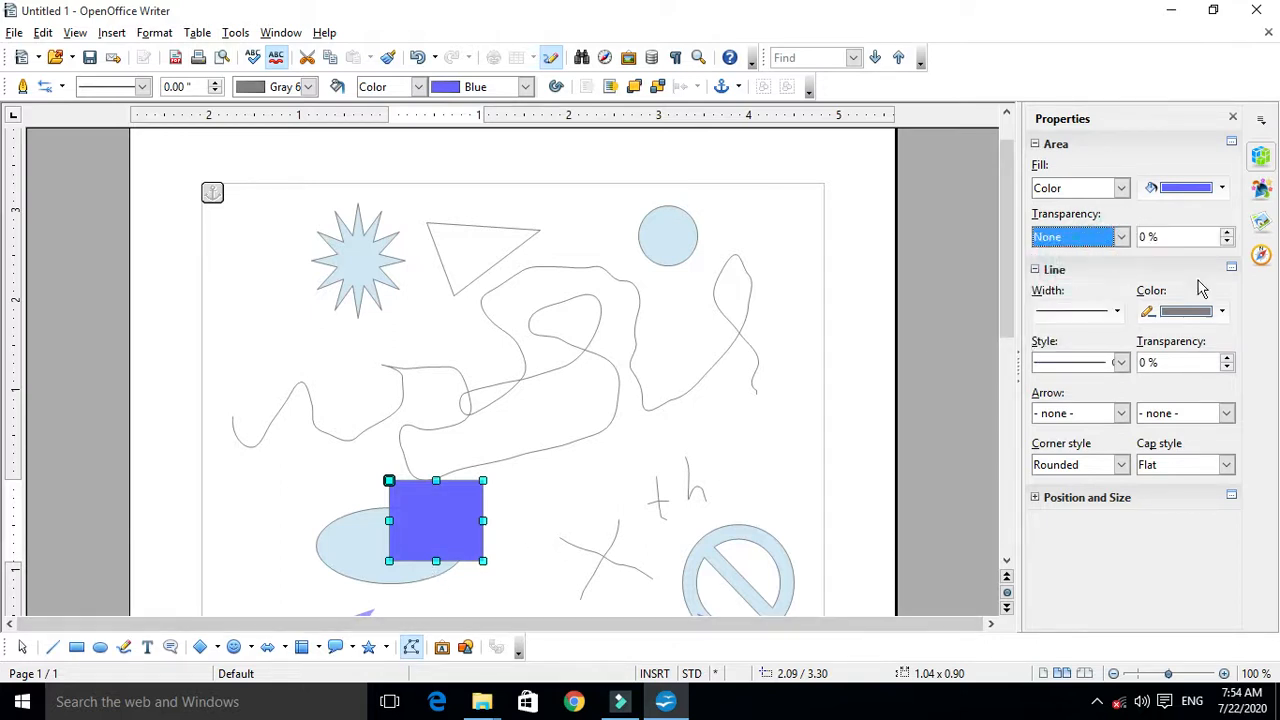
# Set the blue rectangle's fill transparency to 50% and move it up and to the left, over the ellipse's upper part.
pyautogui.moveTo(1153, 239); pyautogui.dragTo(1126, 248)
pyautogui.write('5')
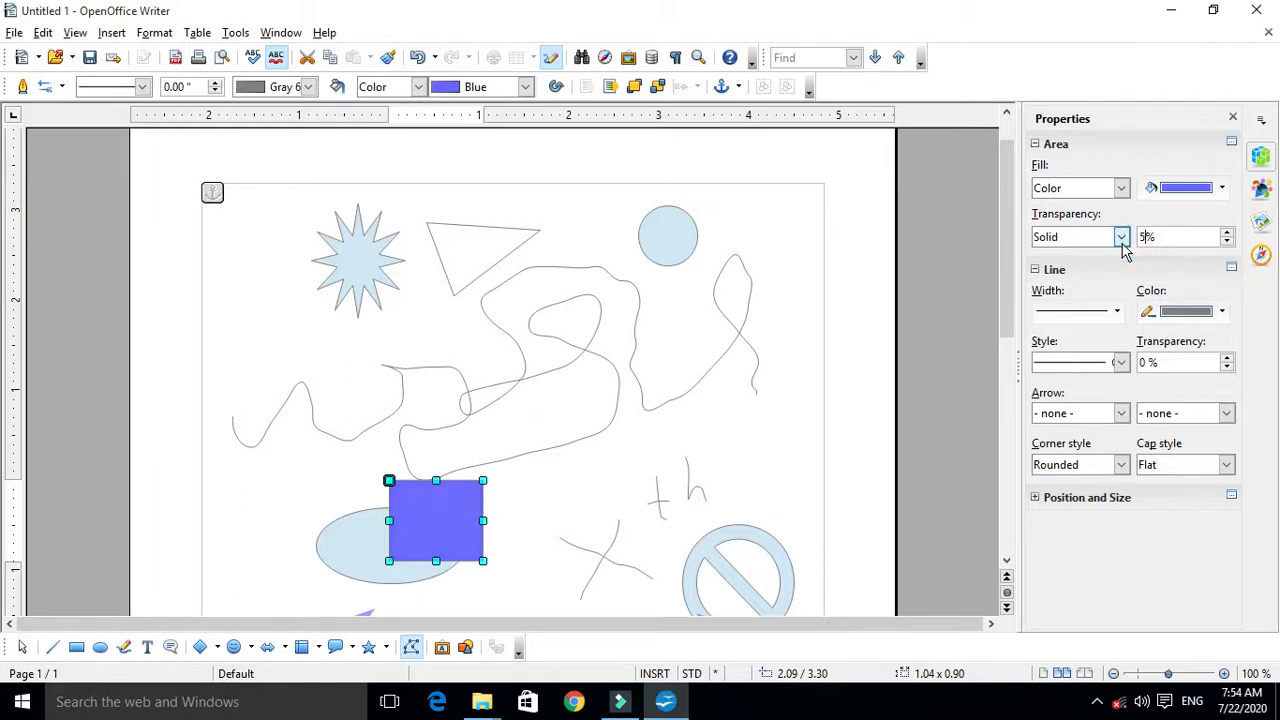
pyautogui.write('0')
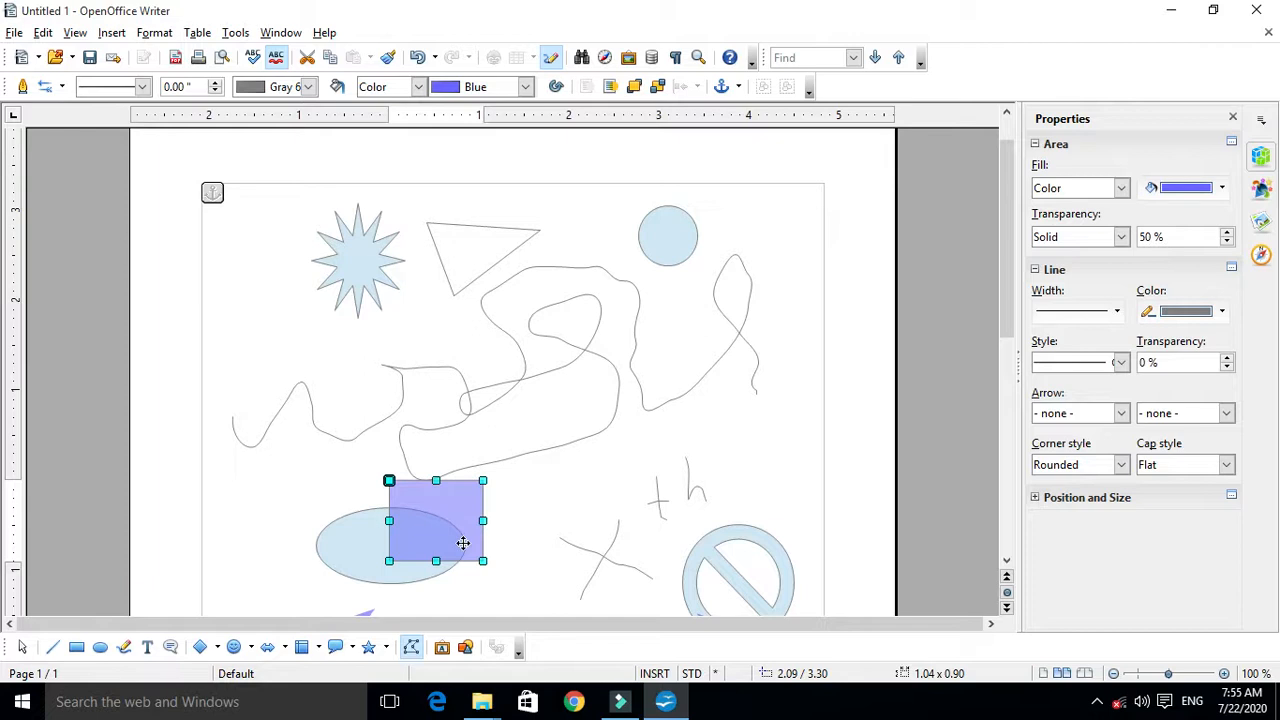
pyautogui.moveTo(452, 527)
pyautogui.mouseDown()
pyautogui.moveTo(435, 527)
pyautogui.moveTo(439, 510)
pyautogui.mouseUp()
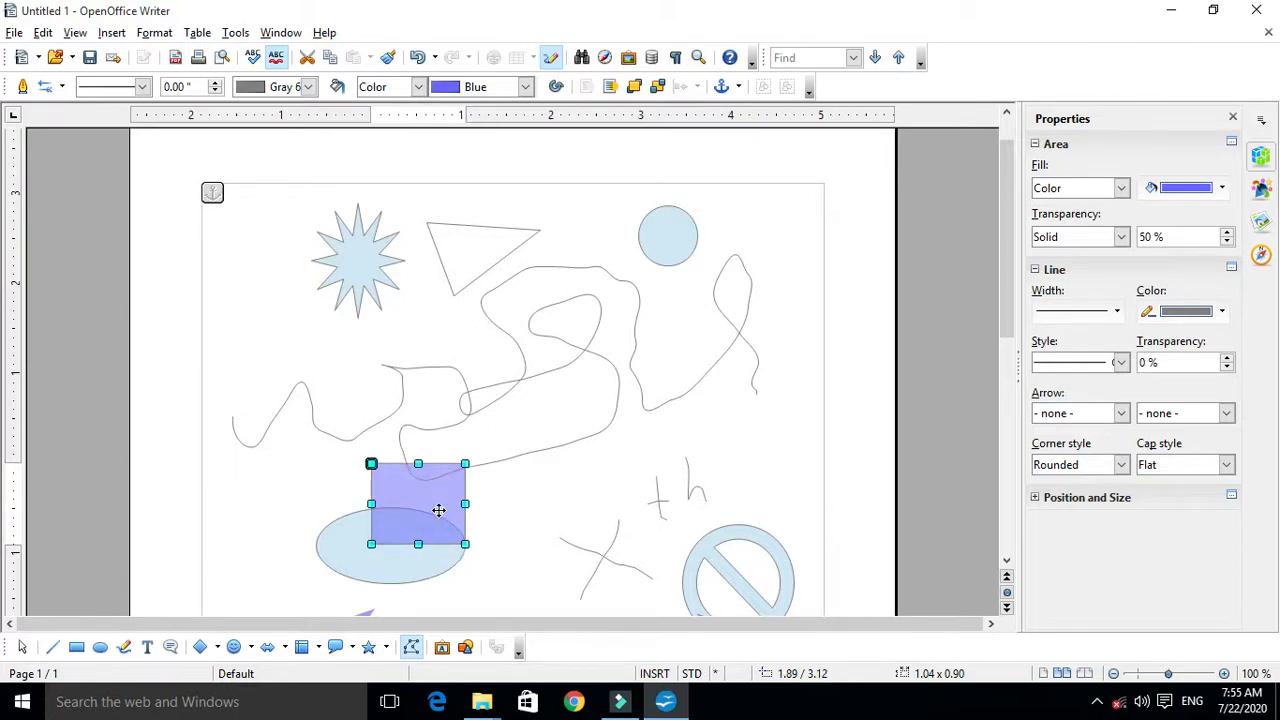